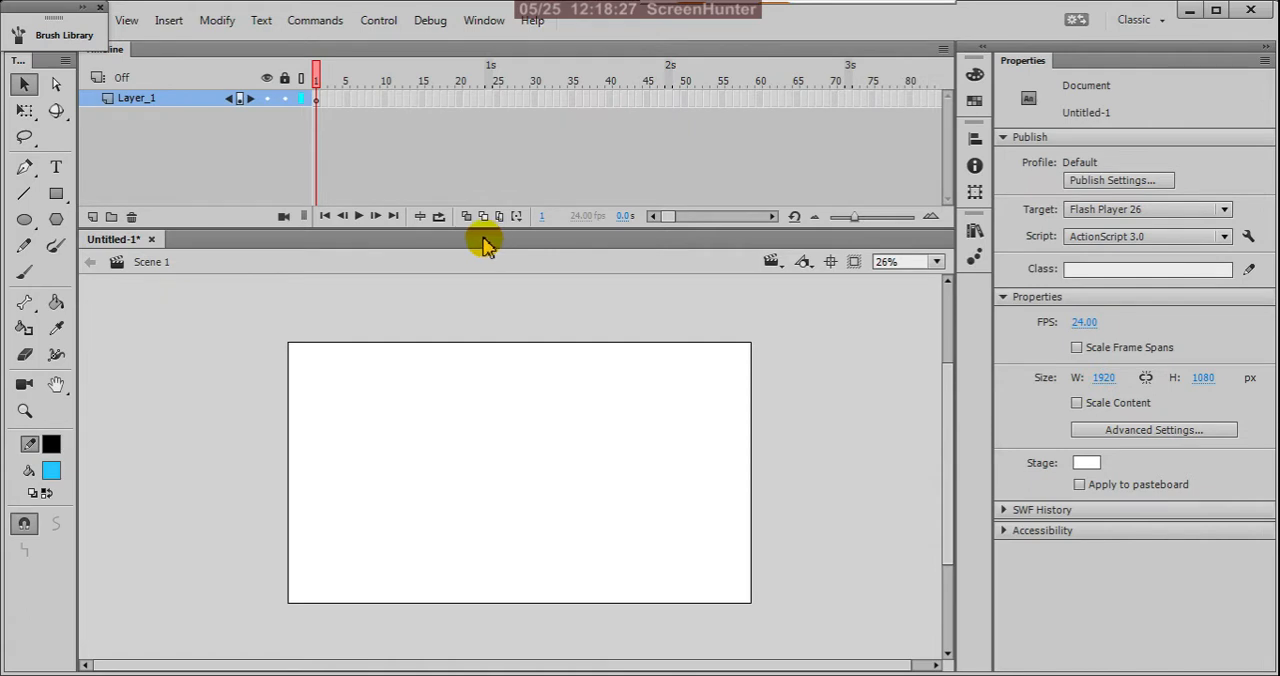
left_click(64, 119)
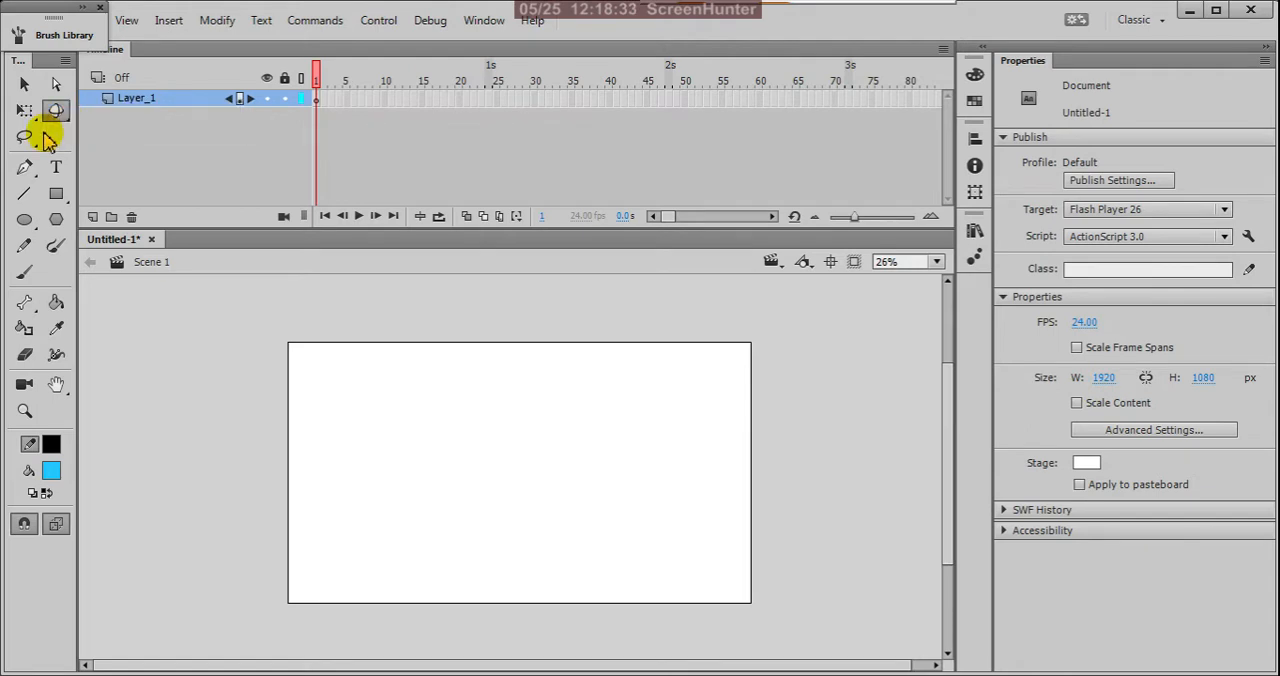
left_click(24, 137)
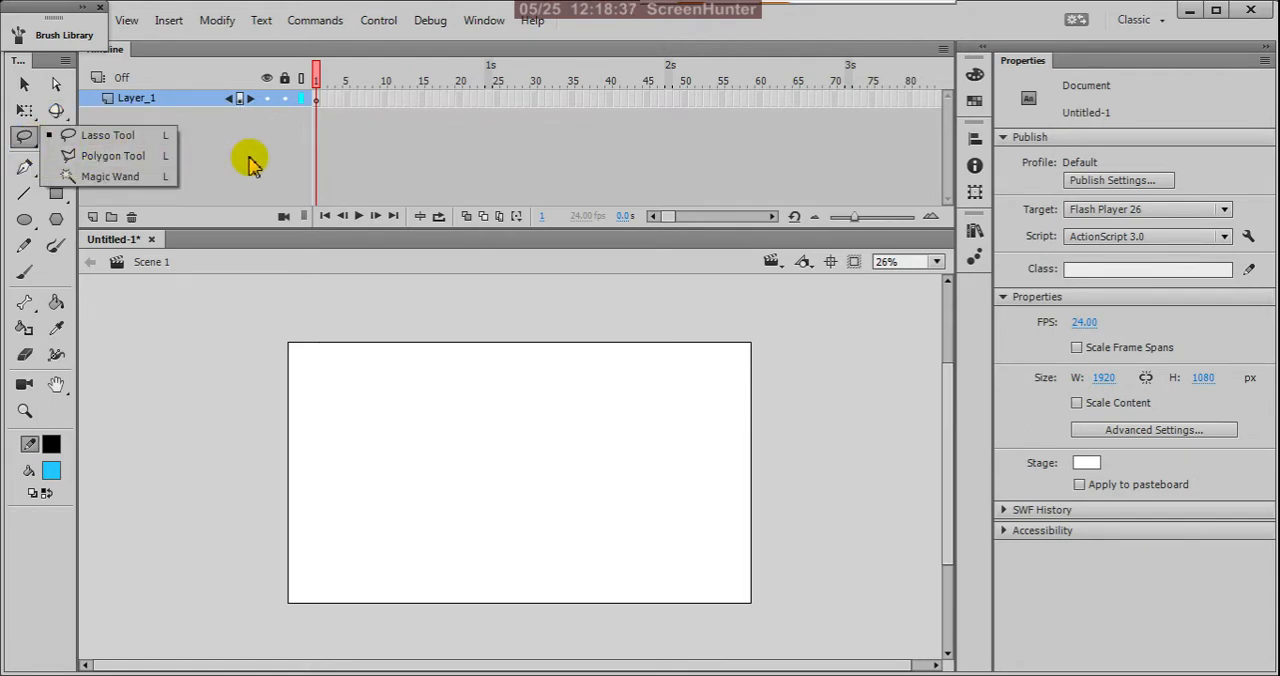
left_click(97, 133)
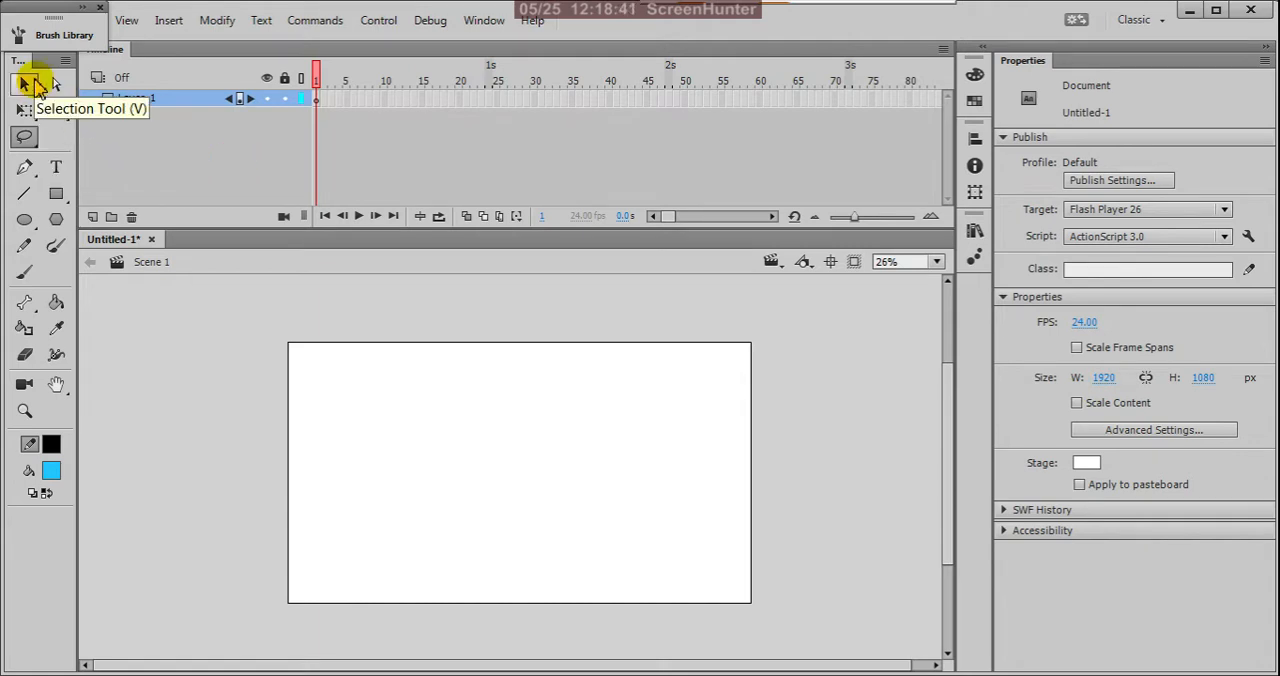
Step: Activate the Pen tool and set the fill colour to none
left_click(33, 174)
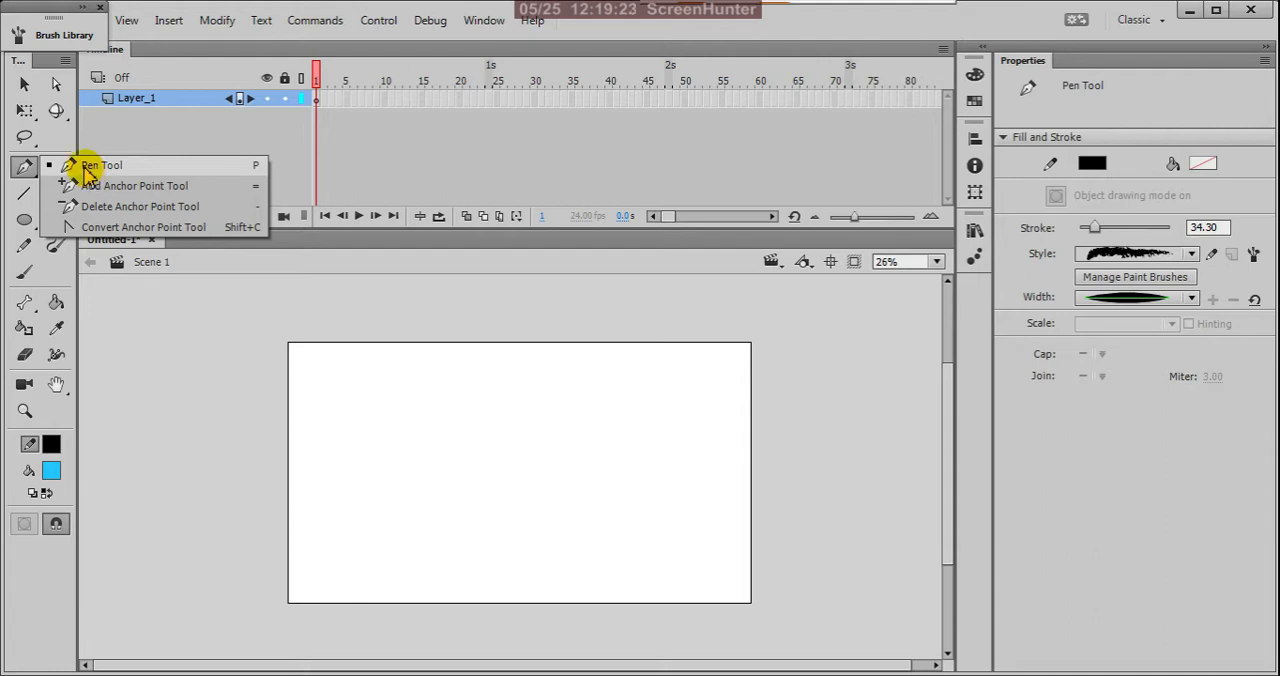
left_click(86, 170)
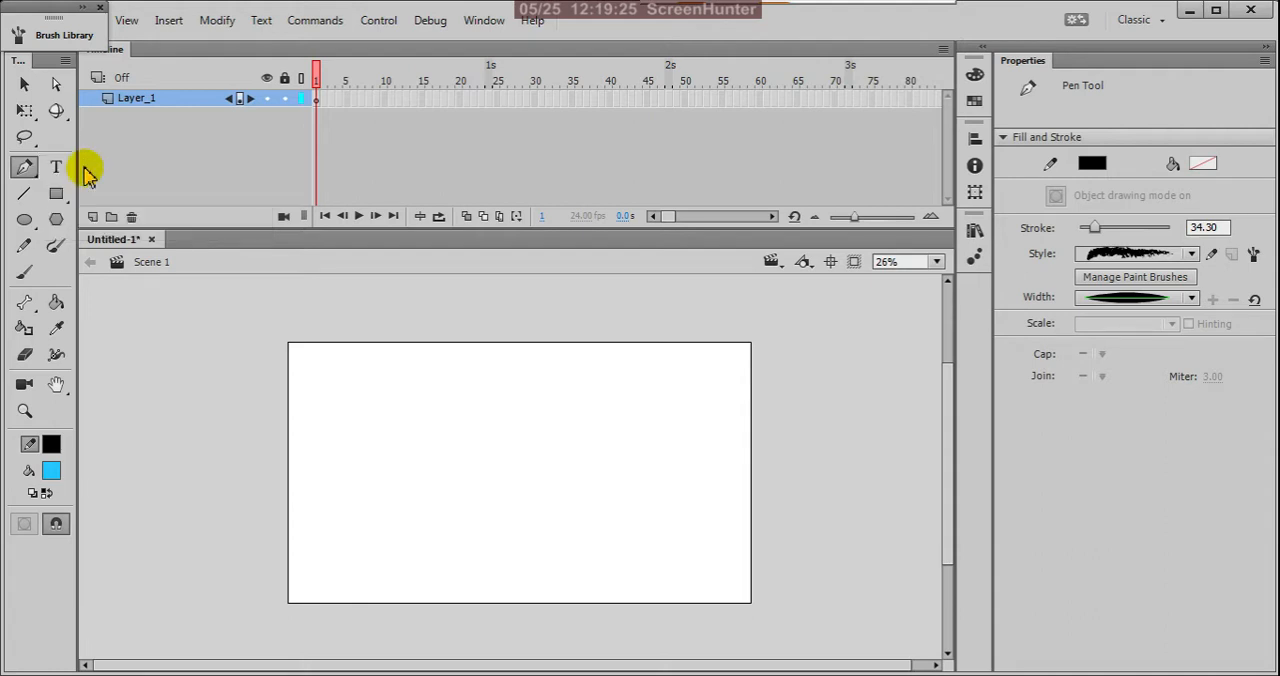
scroll(472, 395, "down", 3)
scroll(472, 395, "up", 3)
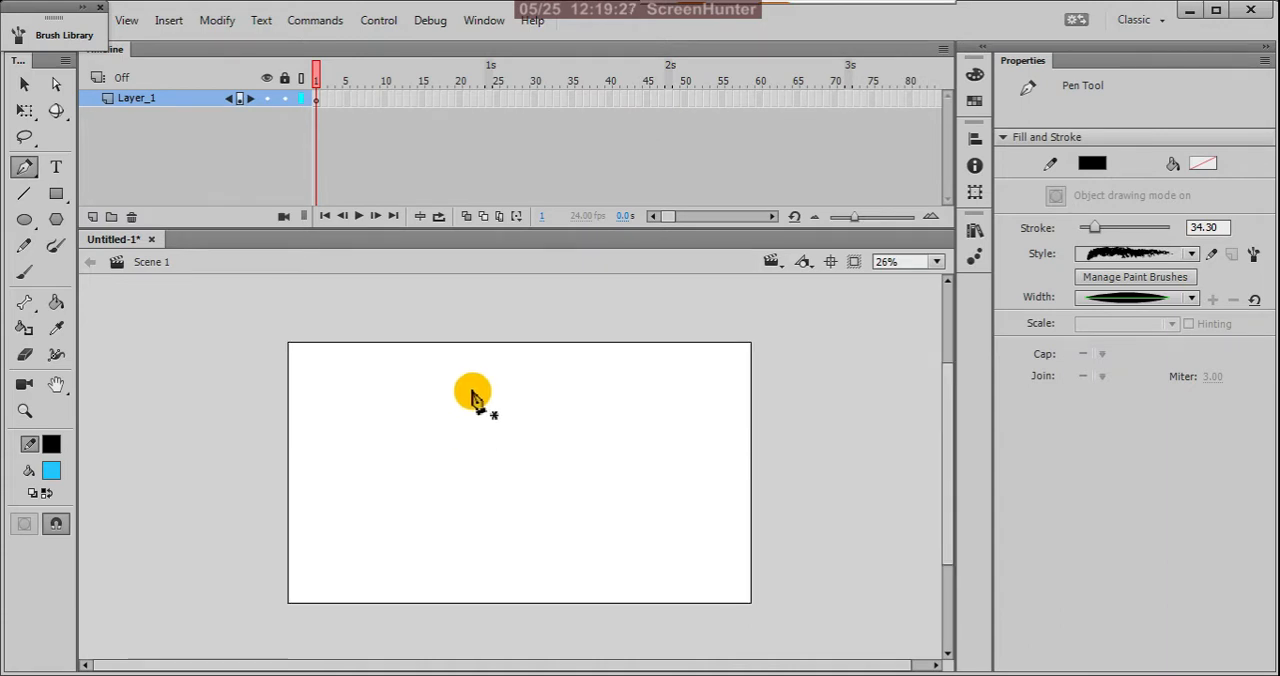
left_click(55, 474)
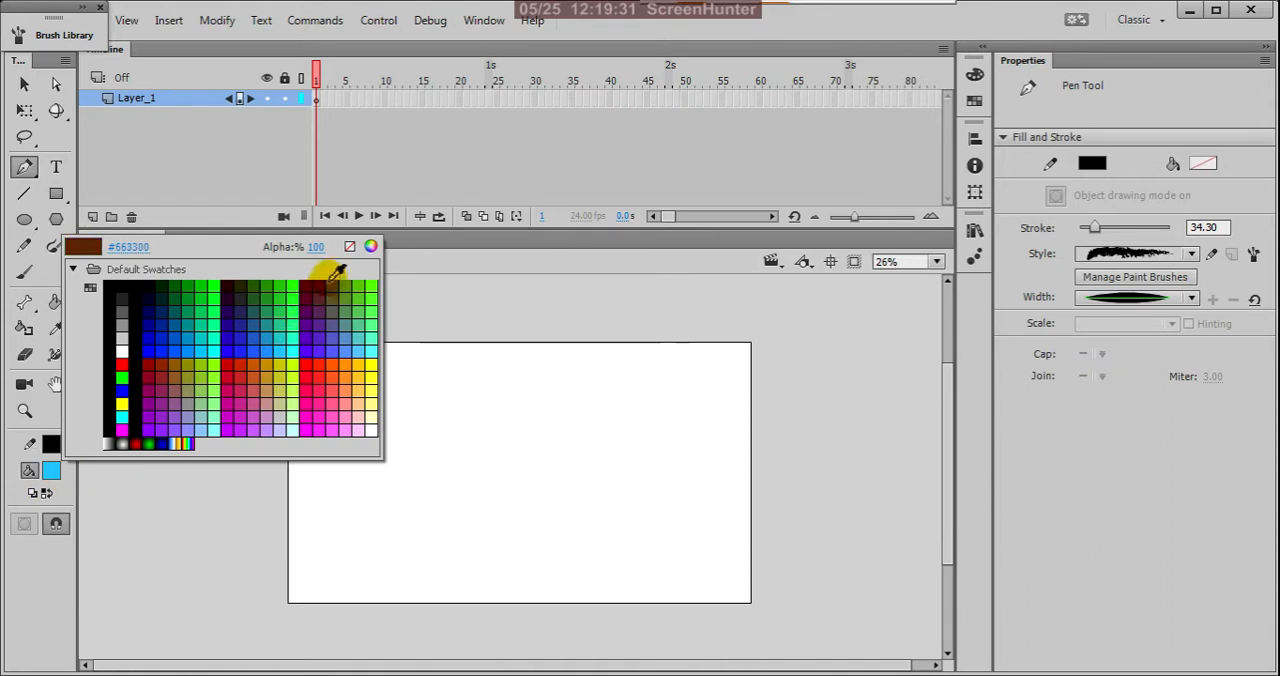
left_click(349, 247)
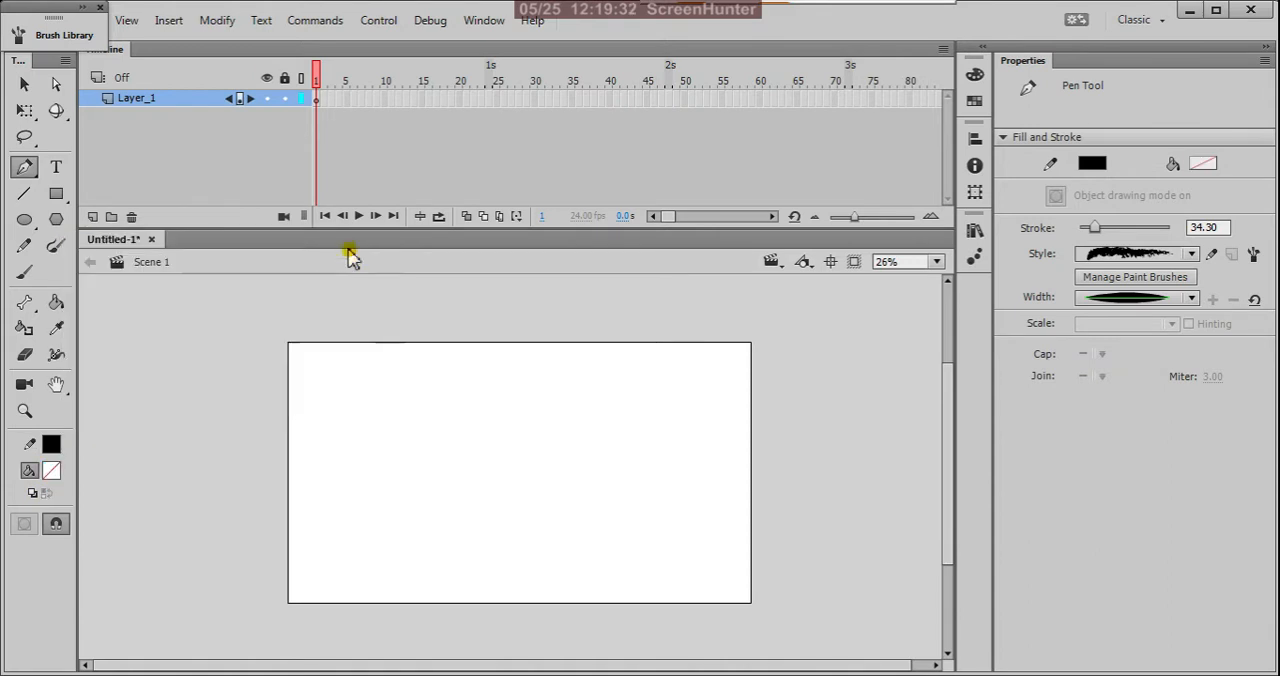
Step: Try drawing two curved freeform shapes on the stage with the Pen tool, and delete them
left_click(324, 378)
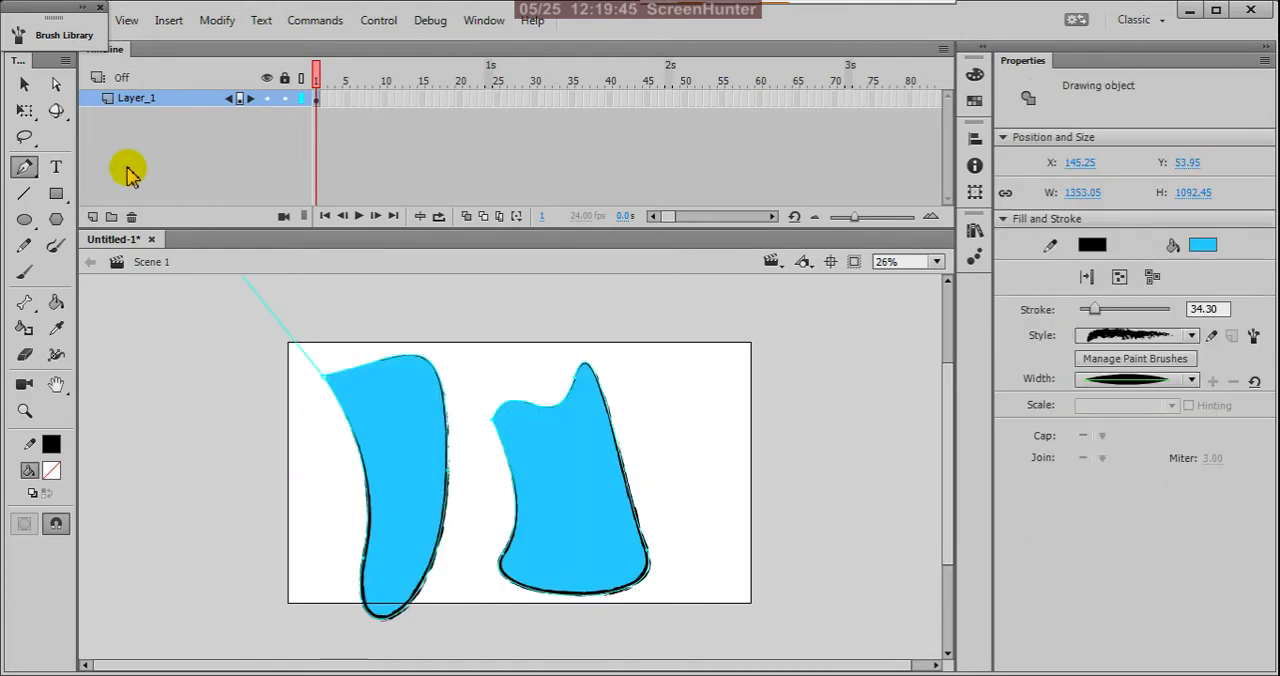
left_click(24, 85)
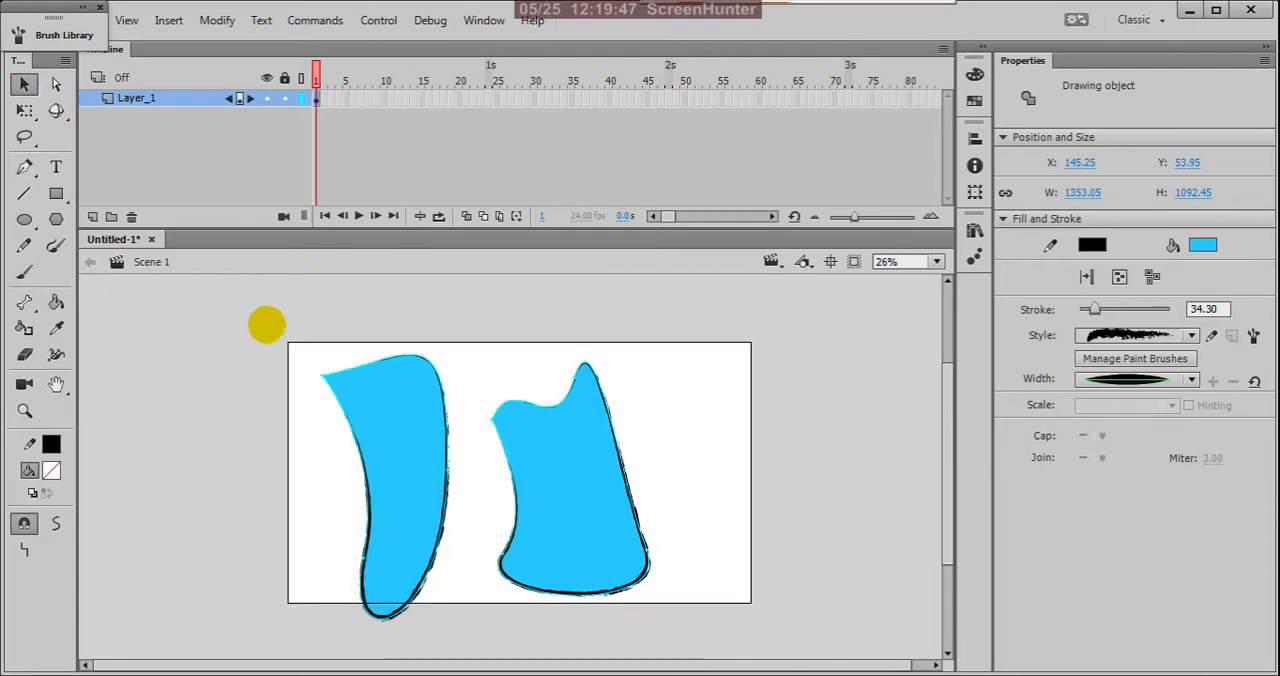
key("Delete")
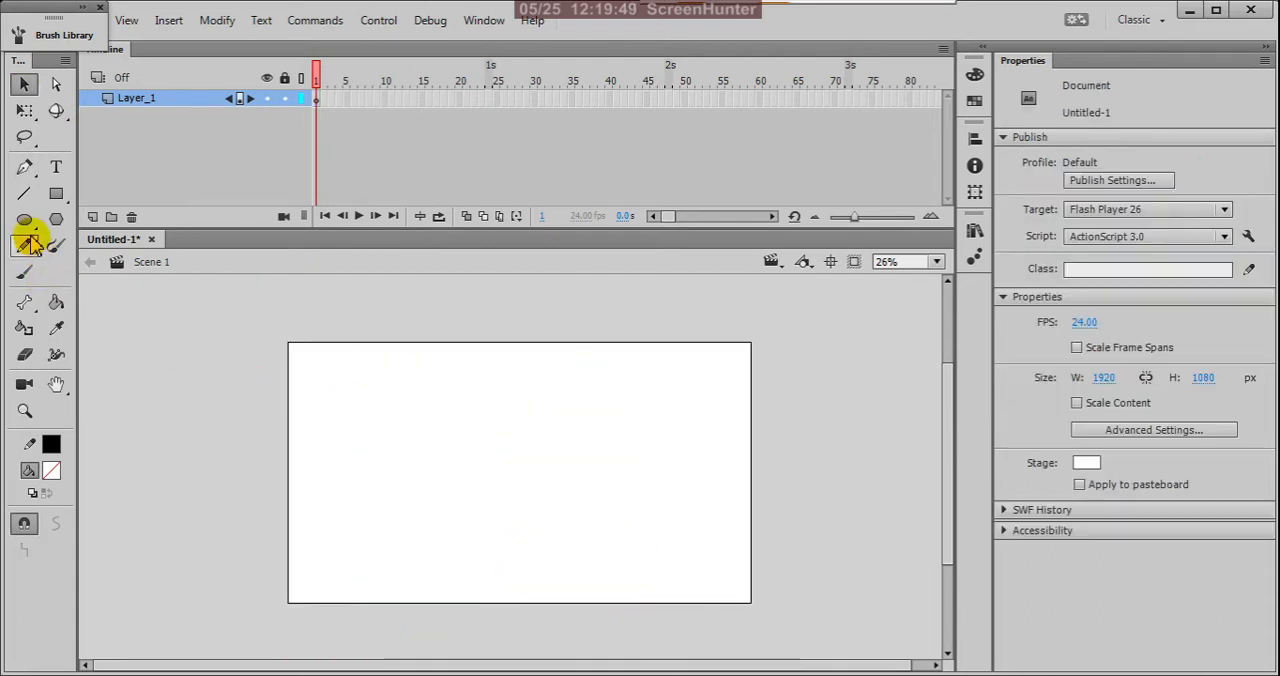
Step: Close the Brush Library and turn off Show Pen Preview in the Drawing preferences
left_click(99, 10)
left_click(89, 20)
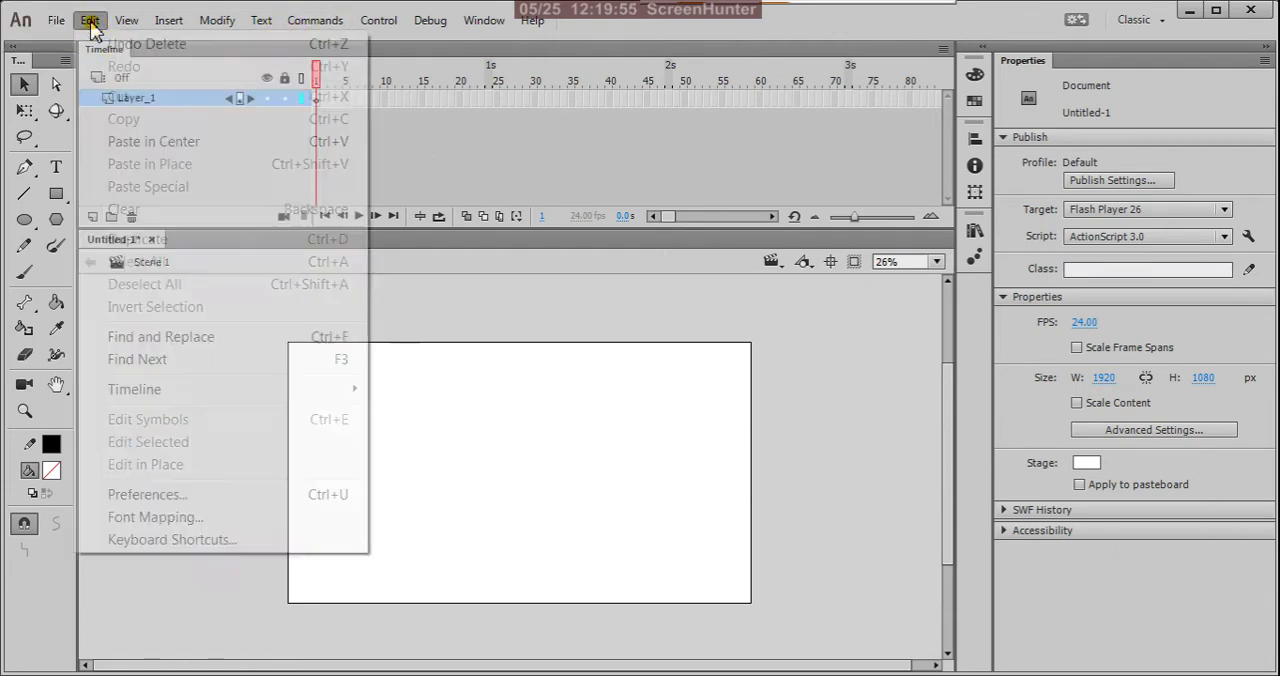
left_click(190, 495)
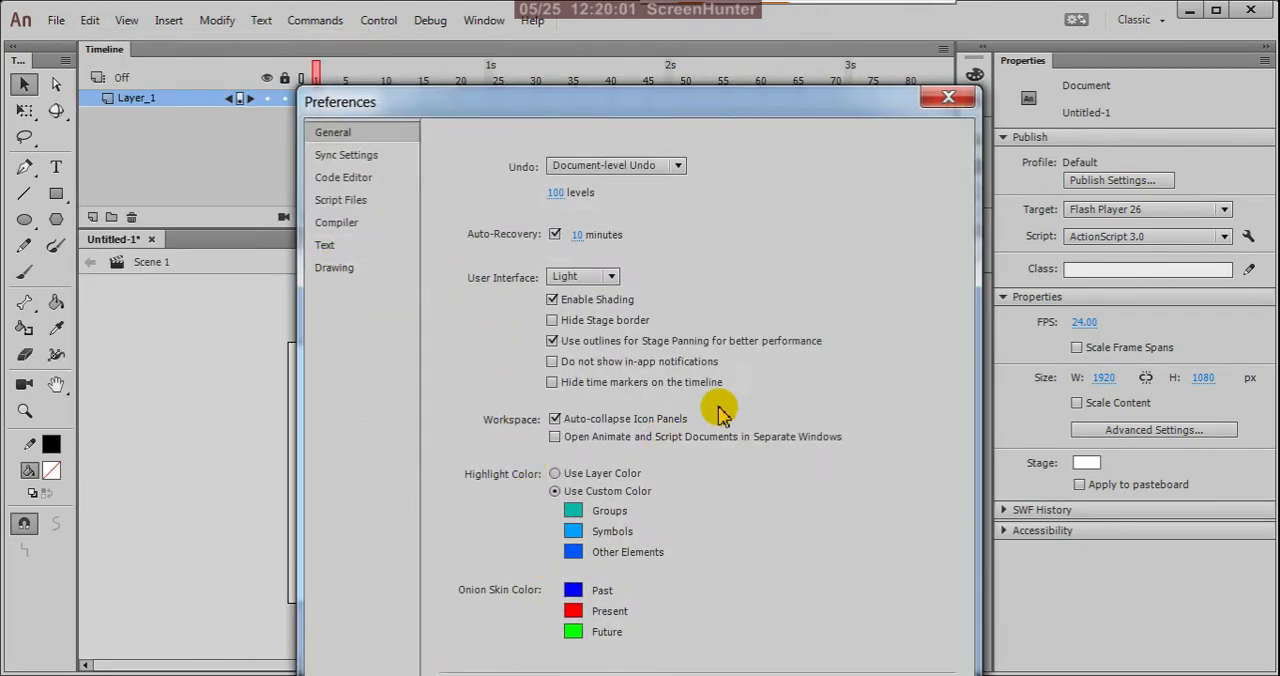
left_click(365, 270)
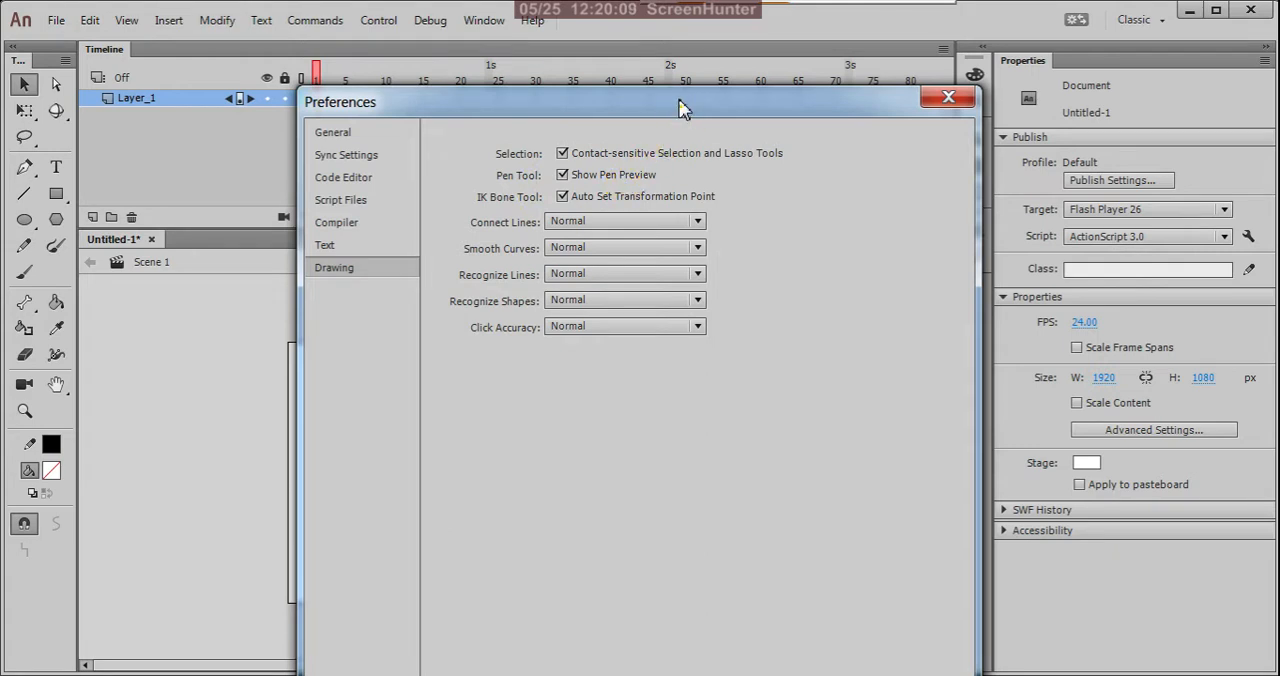
left_click_drag(680, 106, 642, 50)
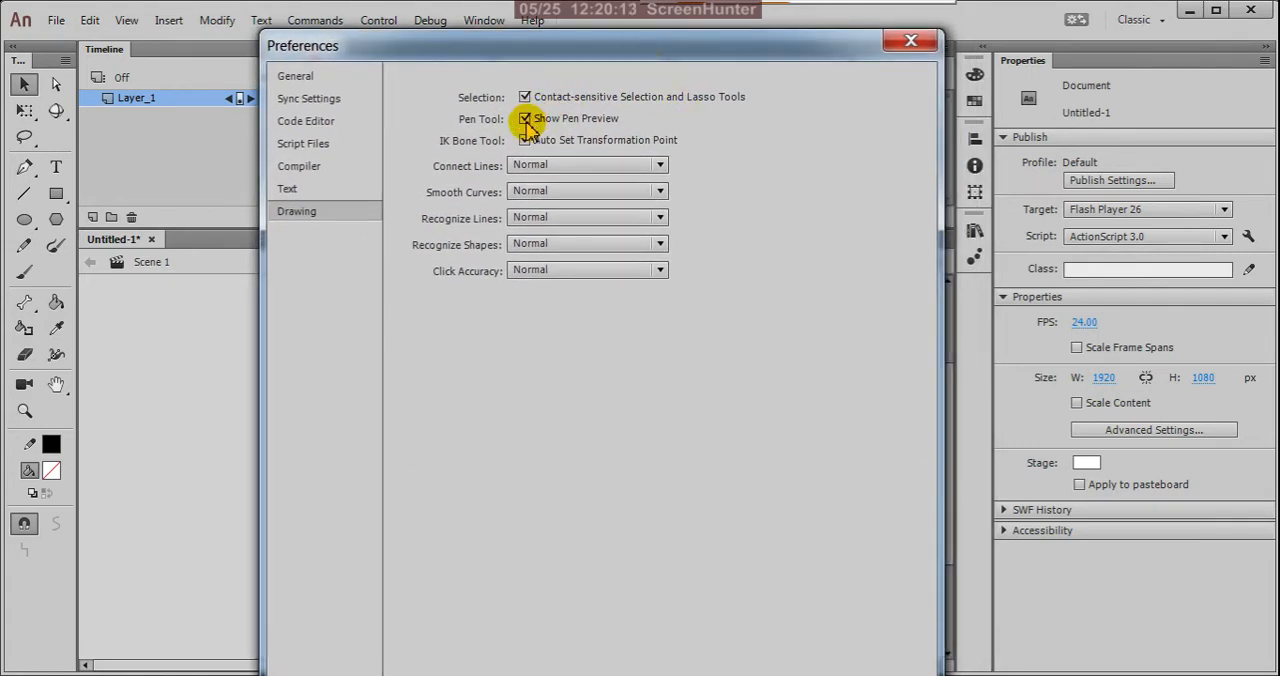
left_click_drag(651, 57, 626, 29)
left_click_drag(786, 20, 731, 51)
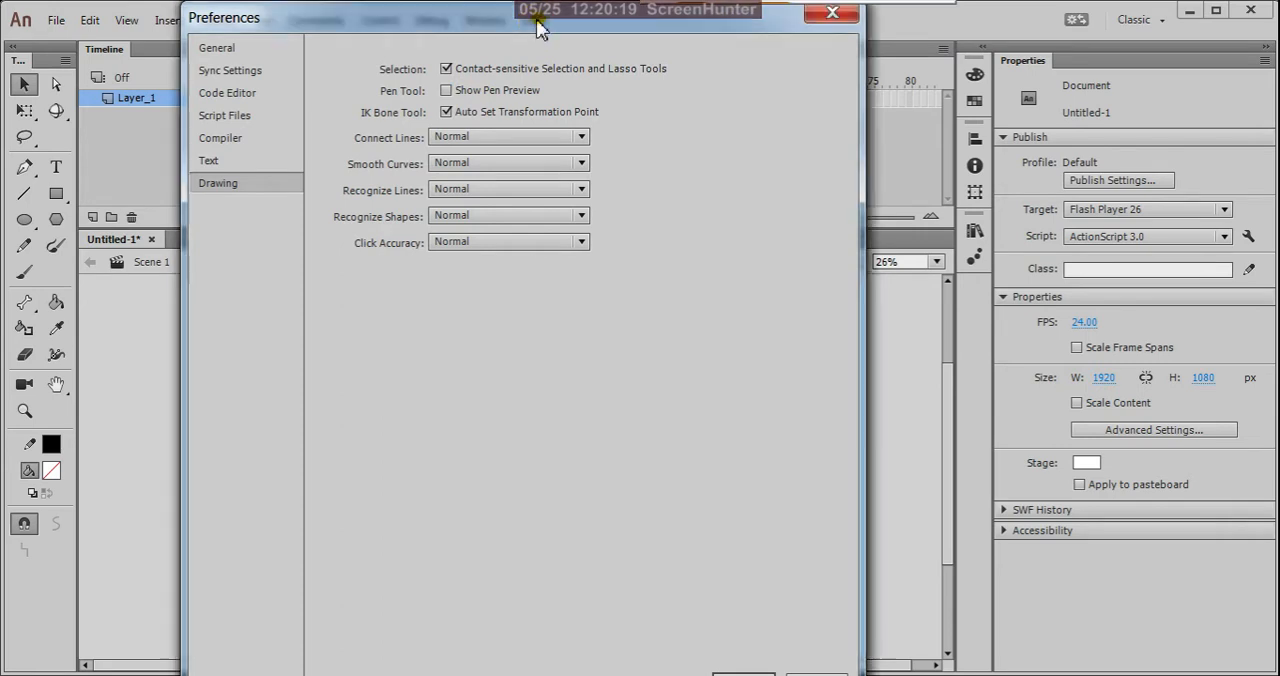
left_click_drag(537, 52, 652, 23)
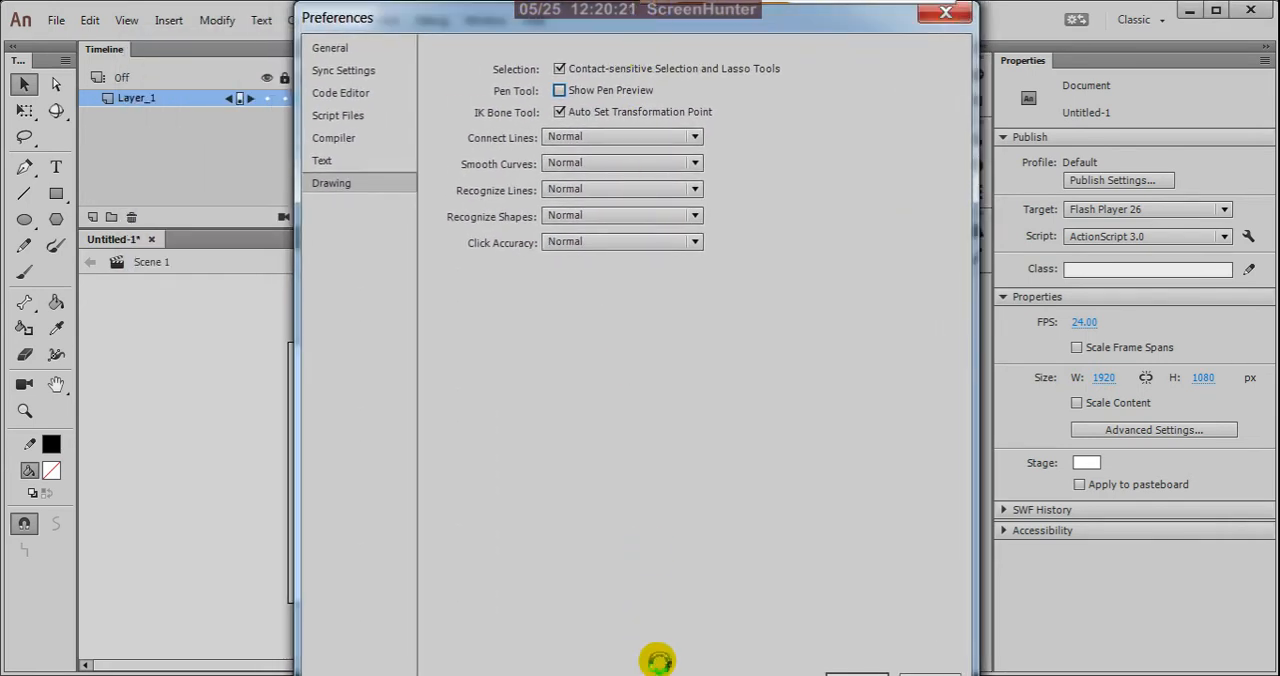
left_click(857, 674)
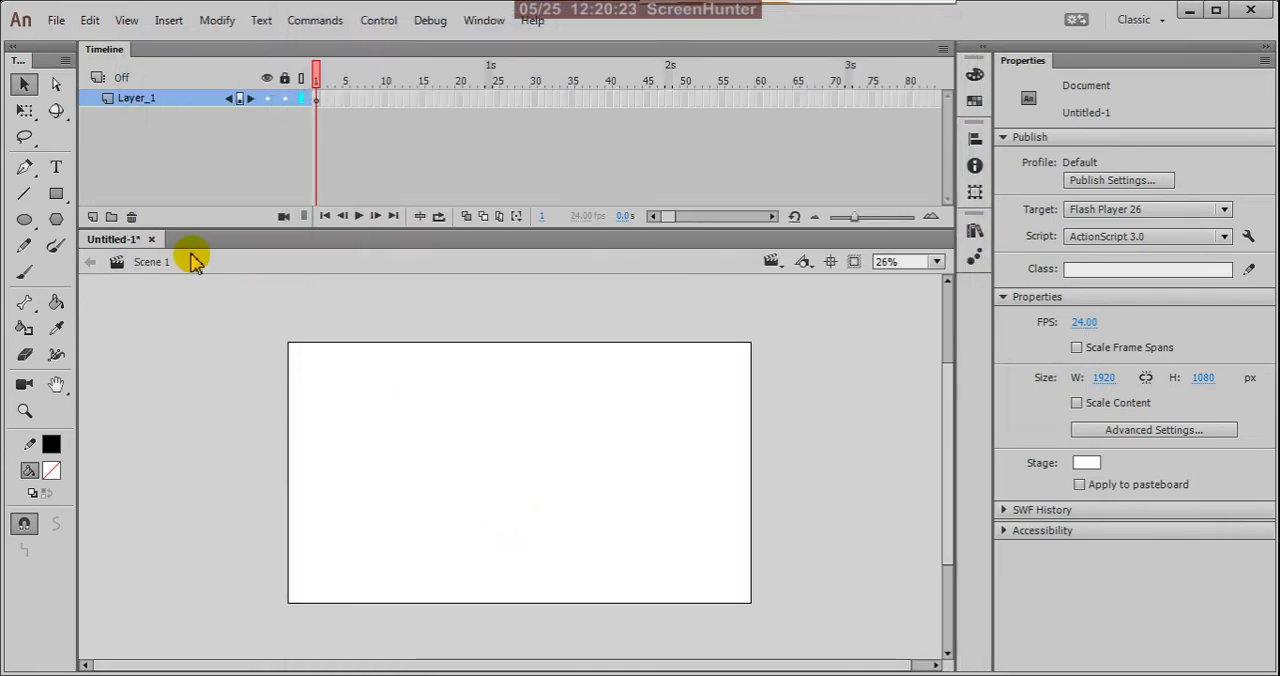
Step: Try drawing a straight segment rising above the stage's upper edge with the Pen tool, and undo it
left_click(24, 167)
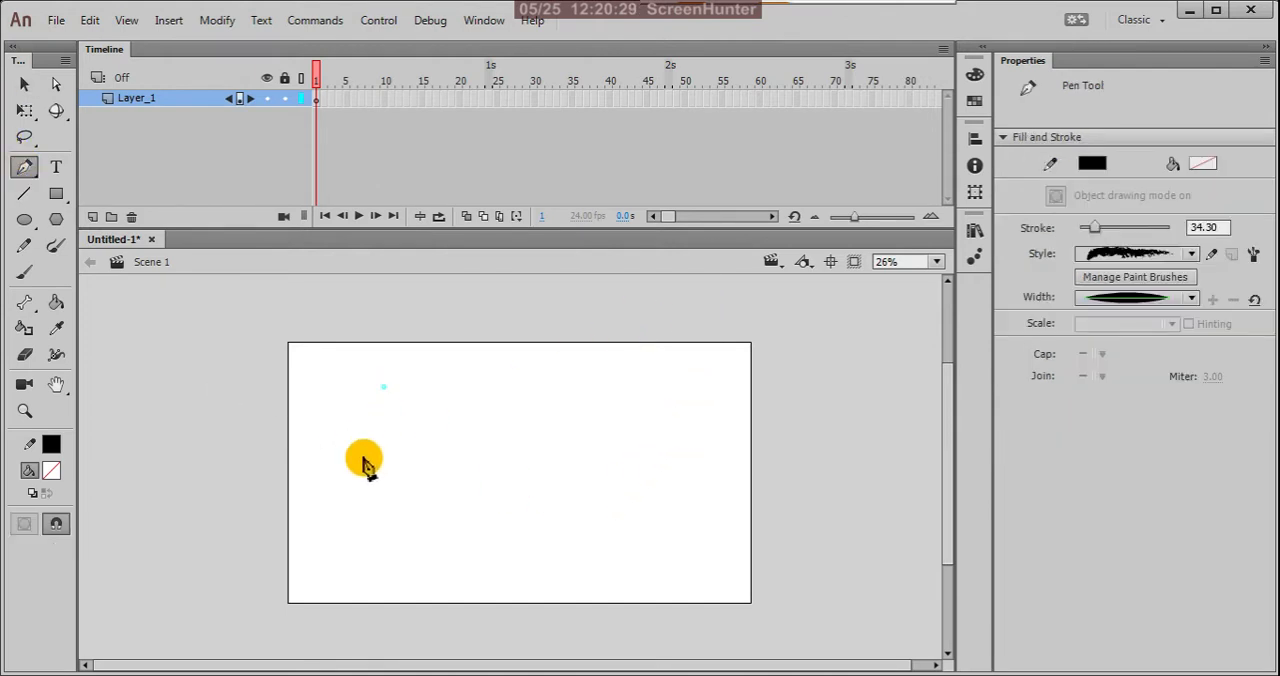
left_click(620, 313)
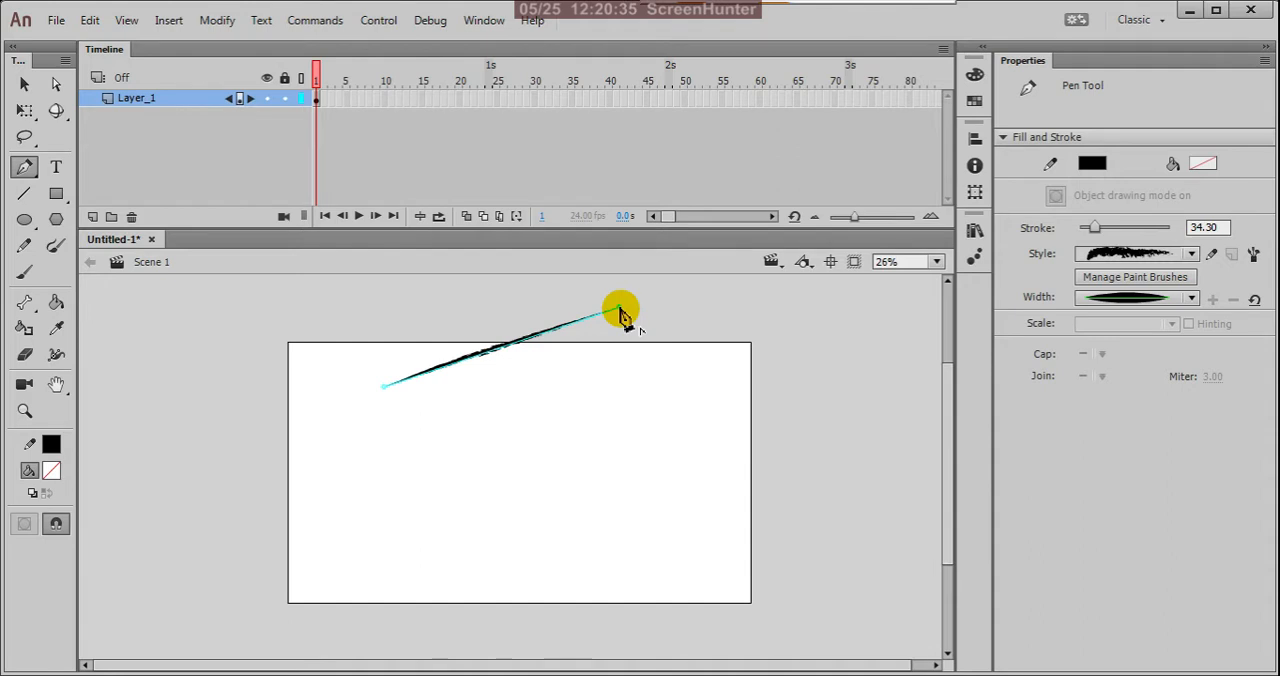
key("ctrl+z")
Step: Browse the Pen tool's stroke styles and set its width profile to the uniform one
left_click(1192, 256)
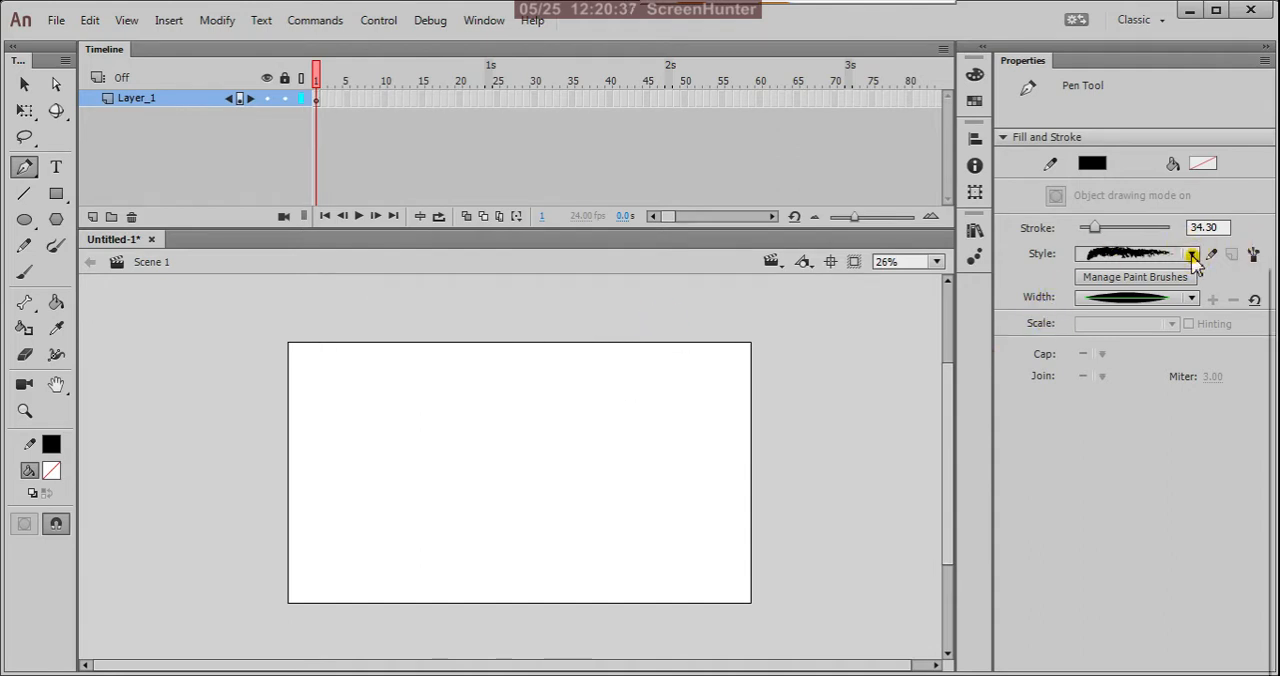
scroll(1258, 396, "up", 1)
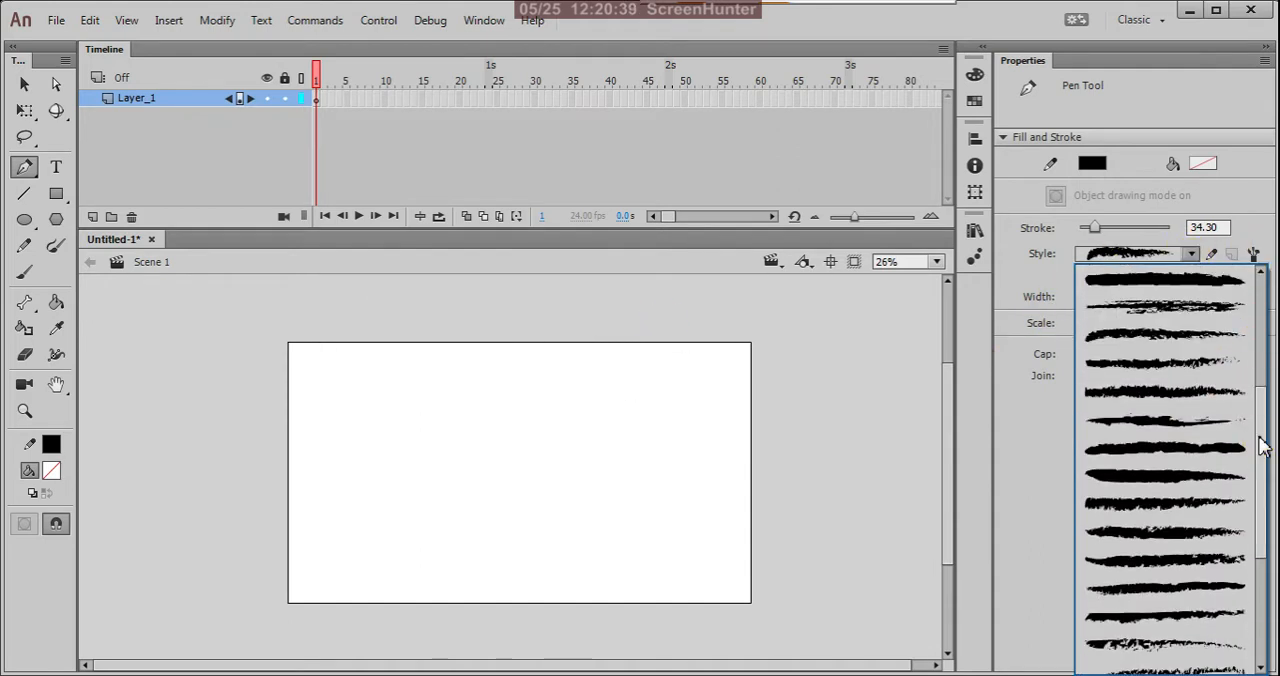
left_click_drag(1262, 447, 1250, 266)
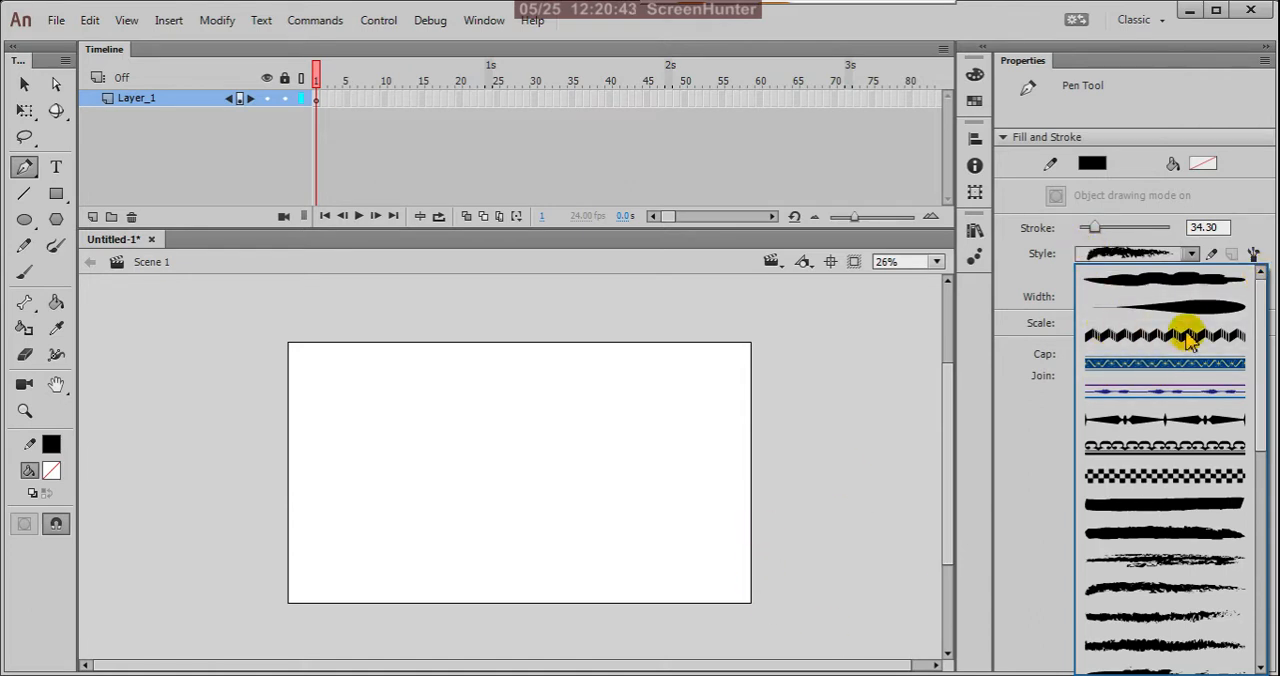
left_click(1257, 210)
left_click(1191, 297)
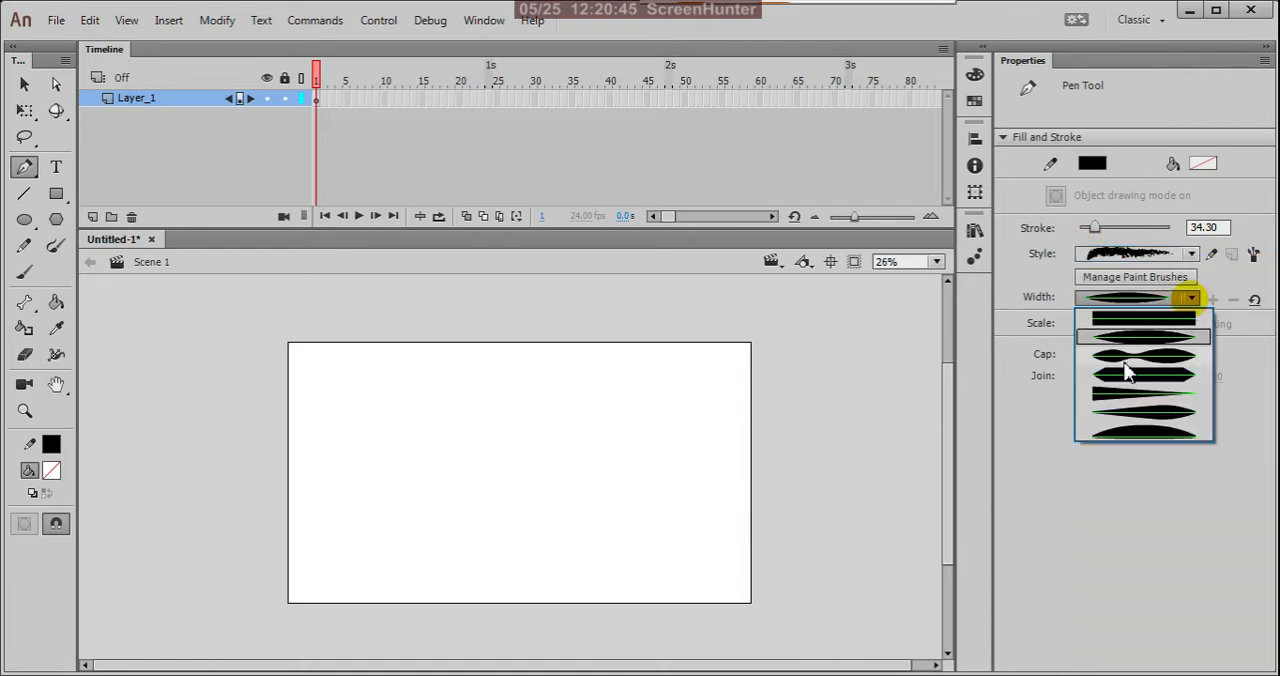
left_click(1160, 319)
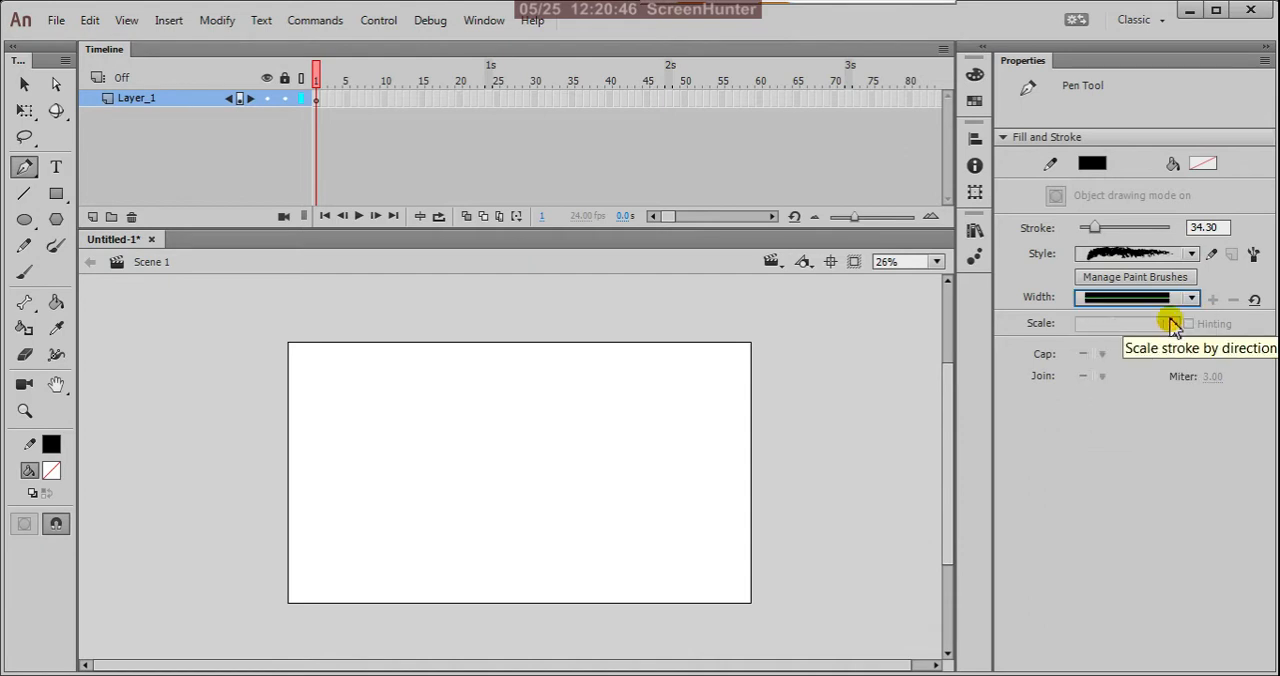
Step: Set the Pen tool's stroke style to the plain solid line and the stroke size to 1
left_click(1192, 256)
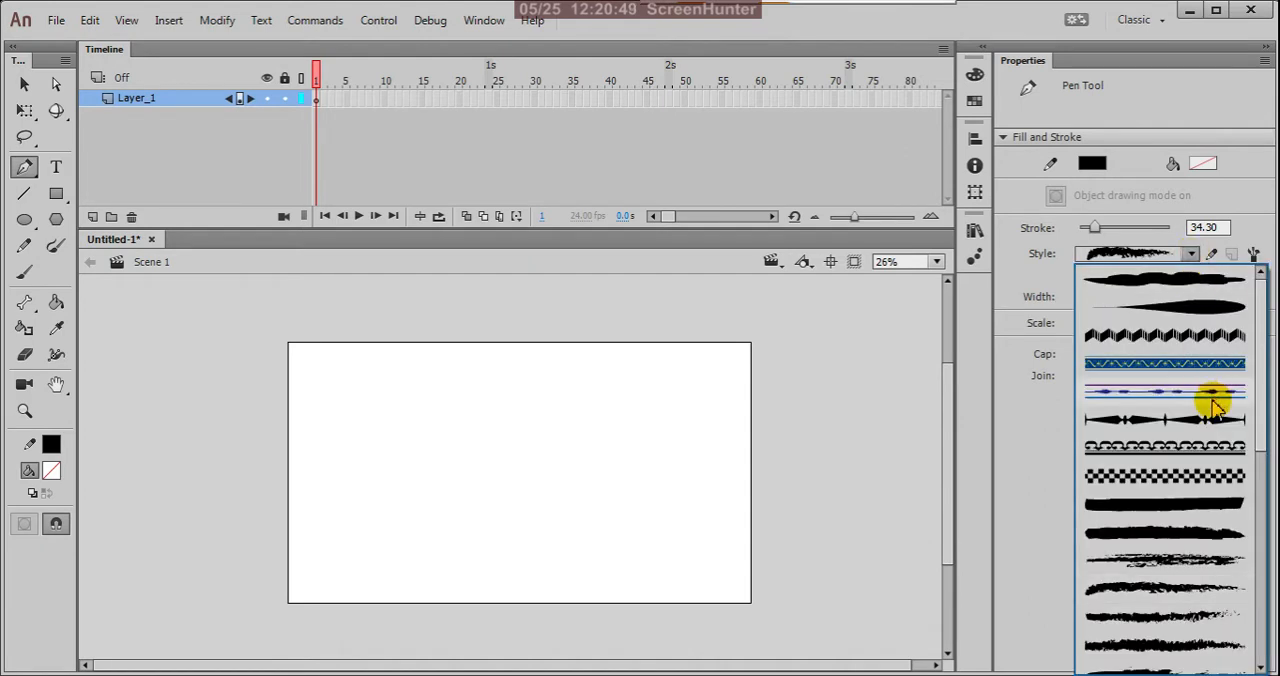
left_click_drag(1257, 508, 1262, 652)
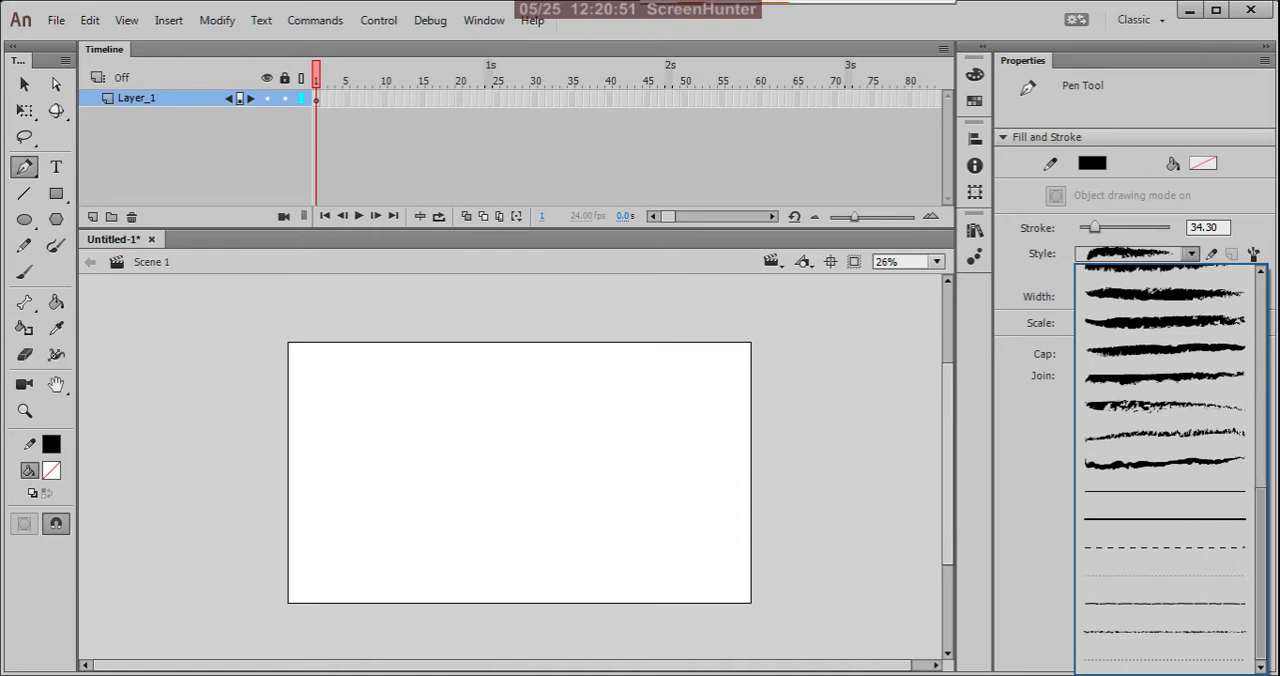
left_click(1189, 514)
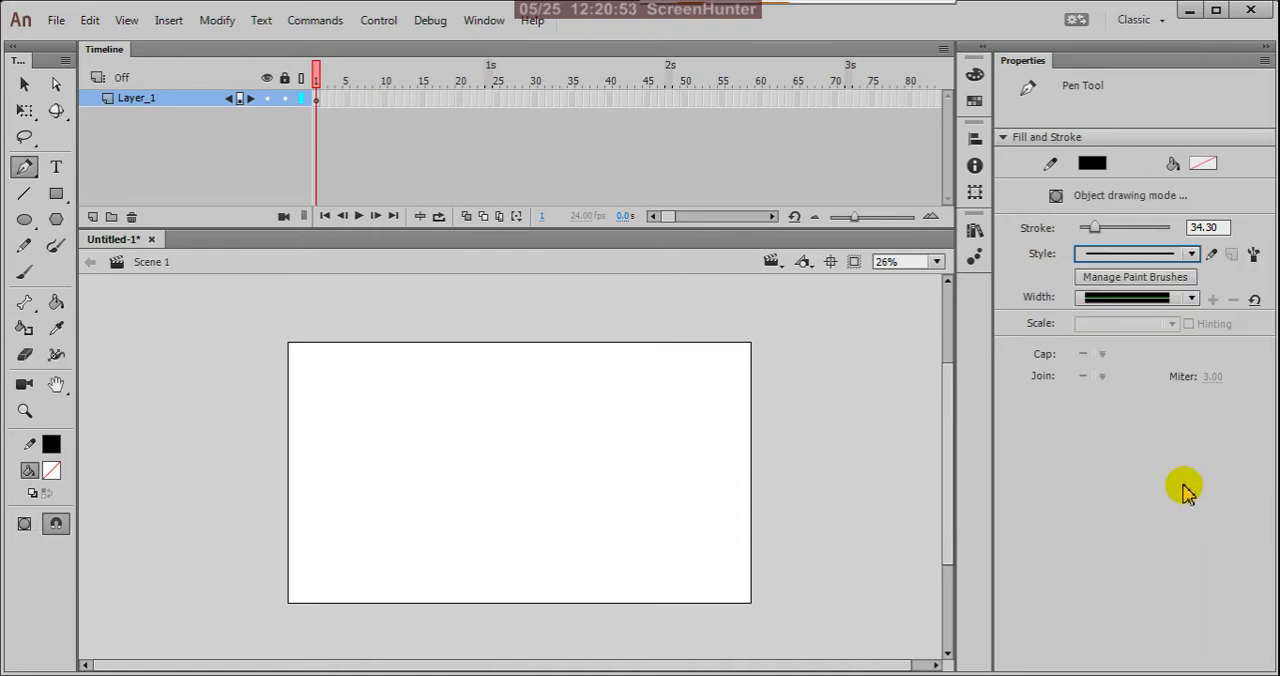
left_click_drag(1094, 227, 1050, 232)
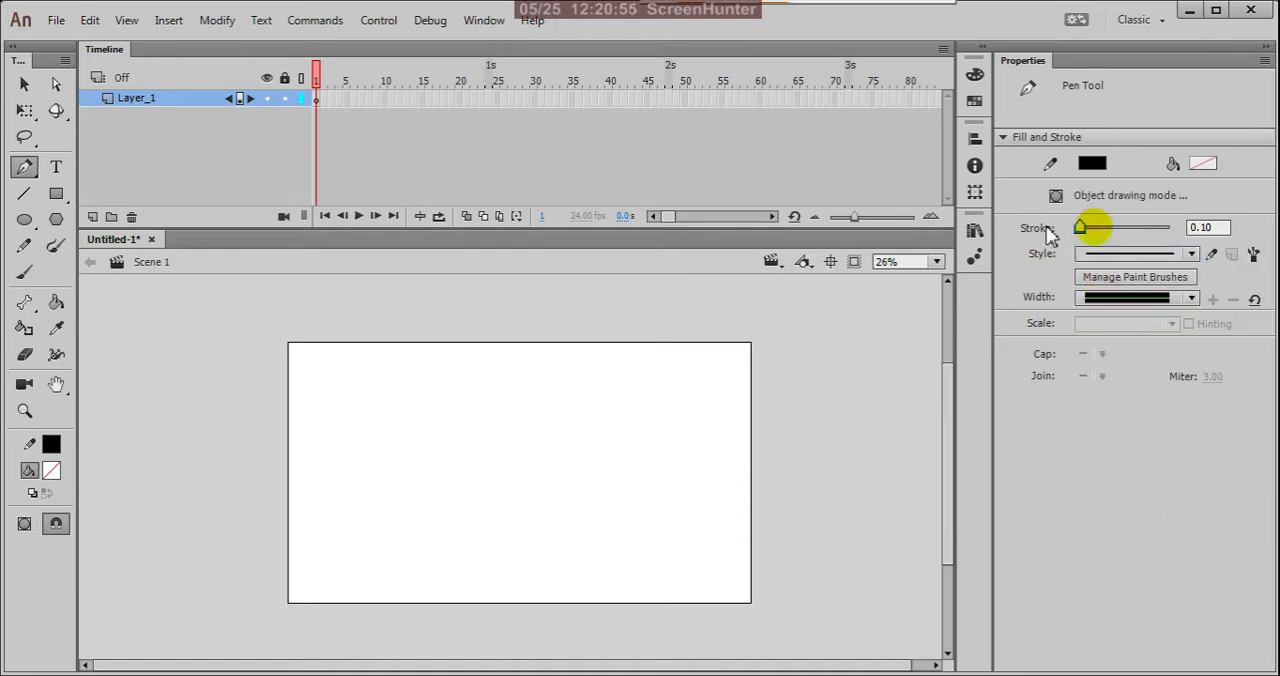
left_click(1225, 227)
type("1.")
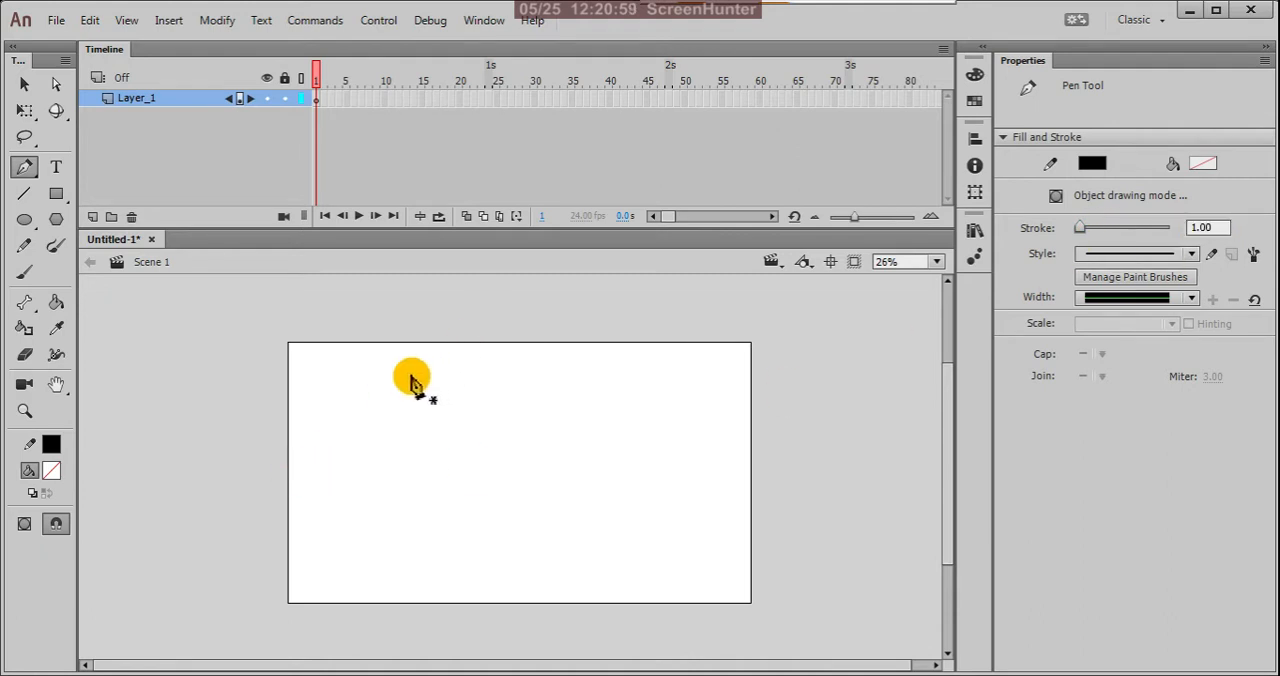
Step: Draw a closed, flat four-point shape with straight sides across the upper part of the stage using the Pen tool
left_click(356, 404)
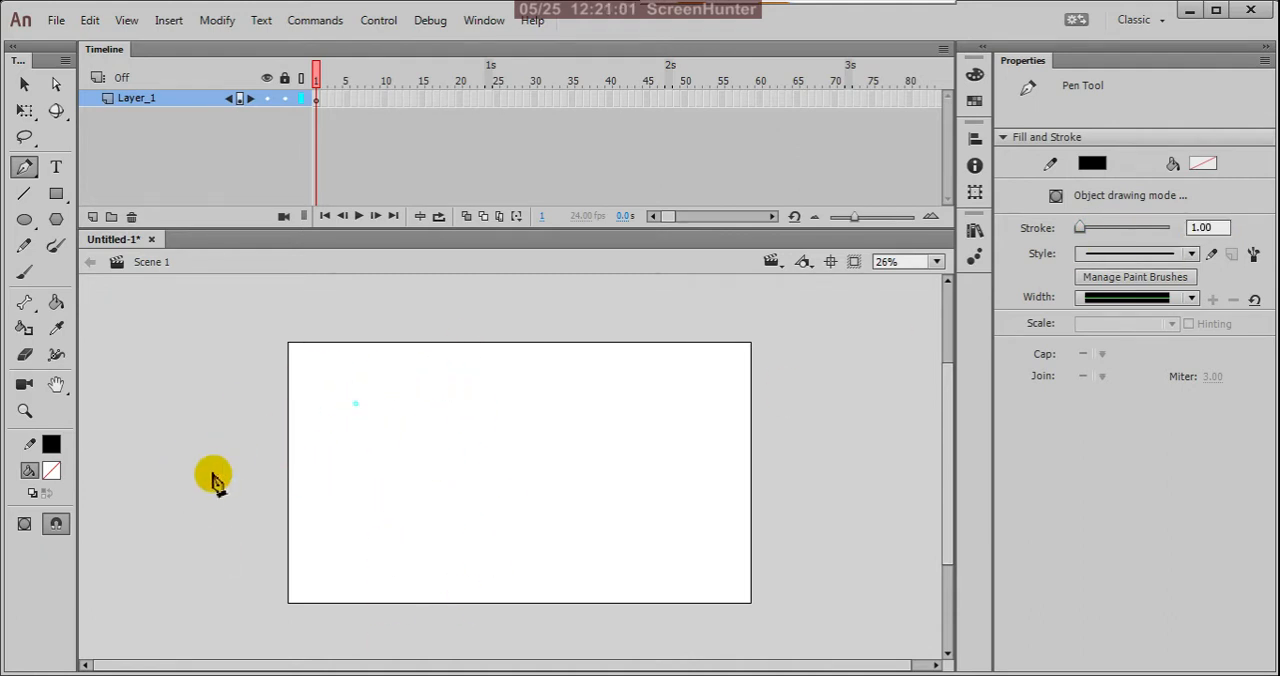
left_click(535, 392)
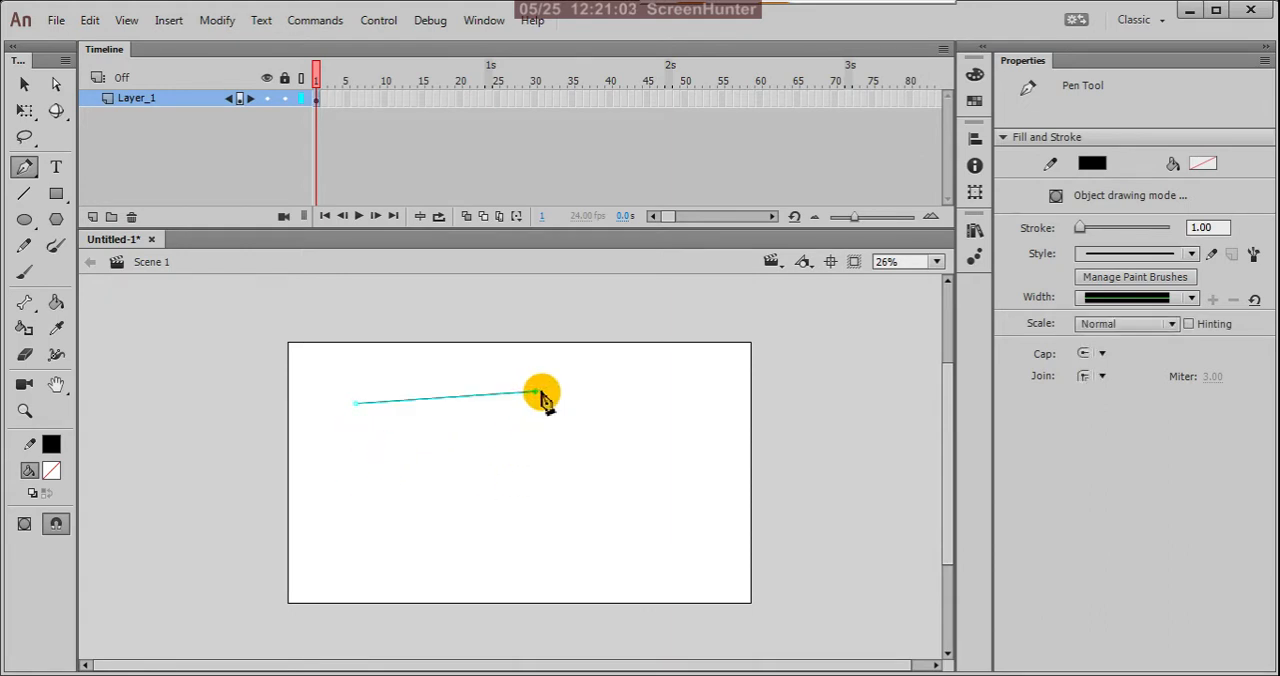
left_click(702, 392)
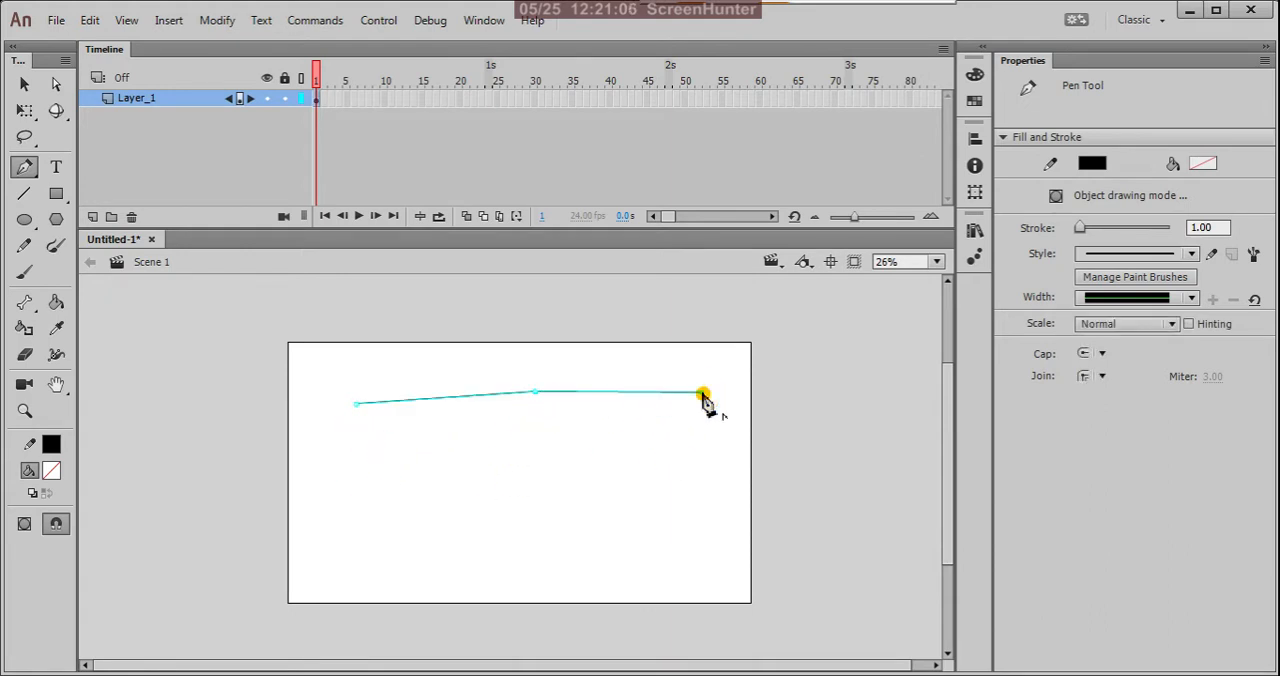
left_click(552, 437)
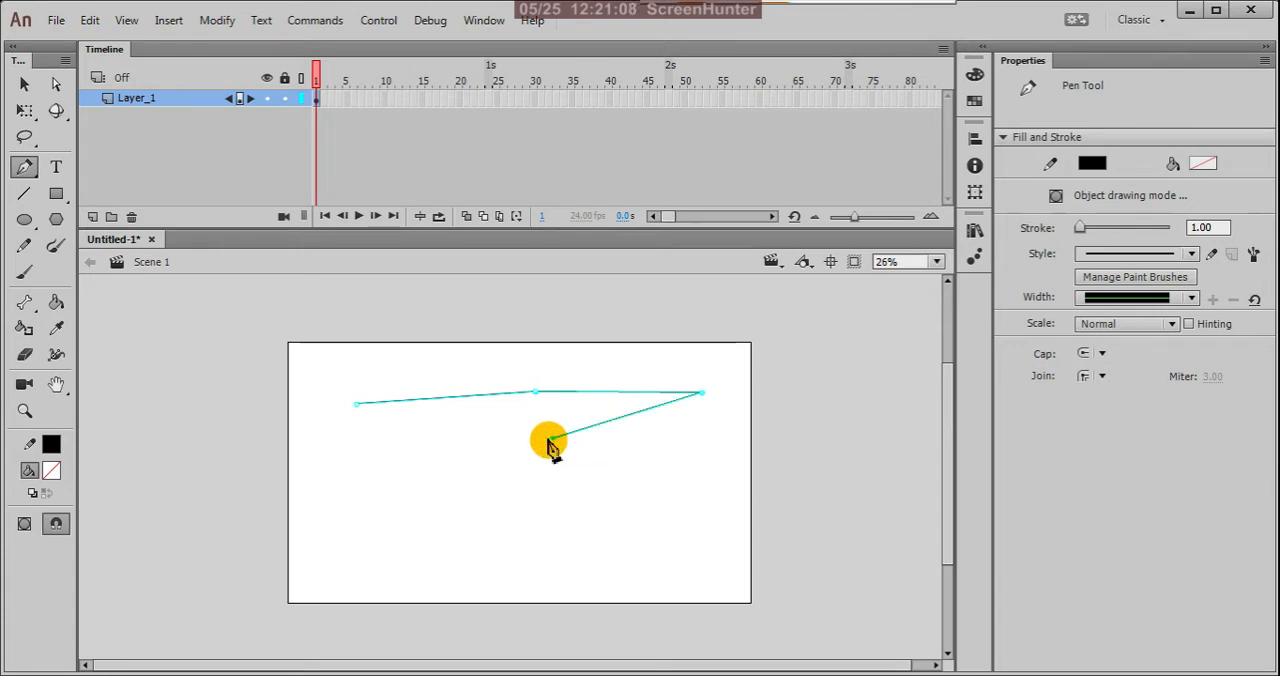
left_click(357, 404)
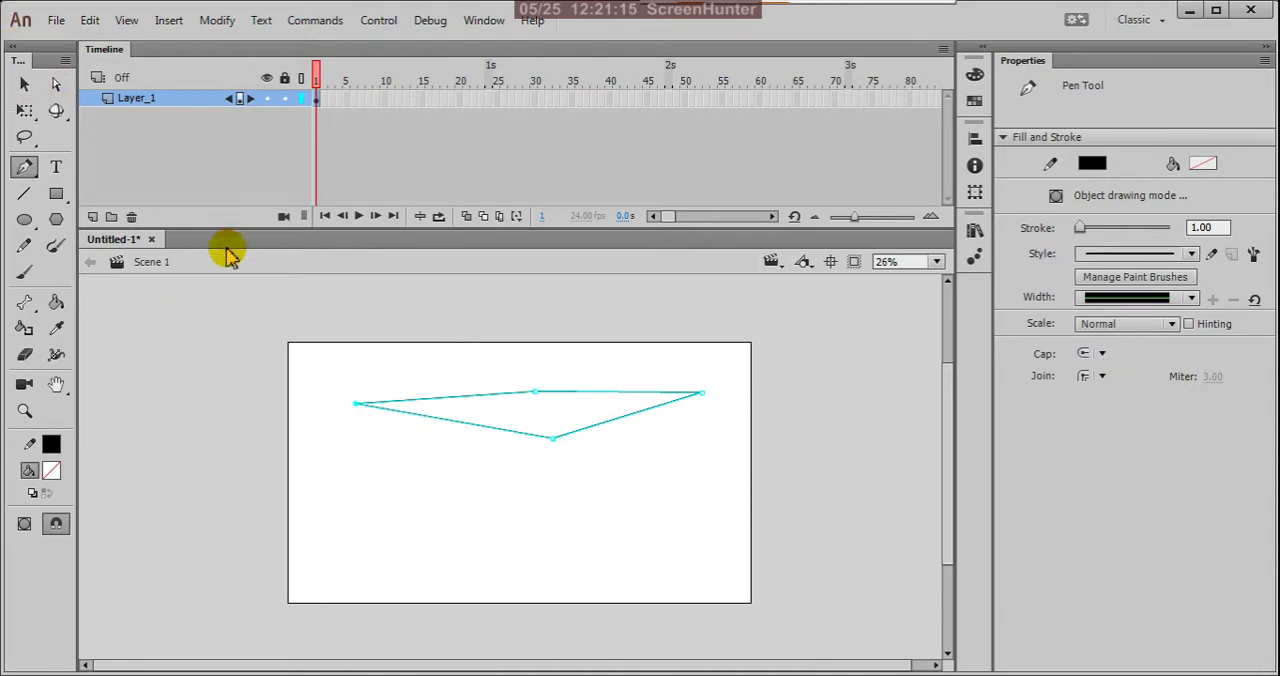
Step: Enable Show Pen Preview for the Pen tool in the Drawing preferences and apply the change
left_click(90, 19)
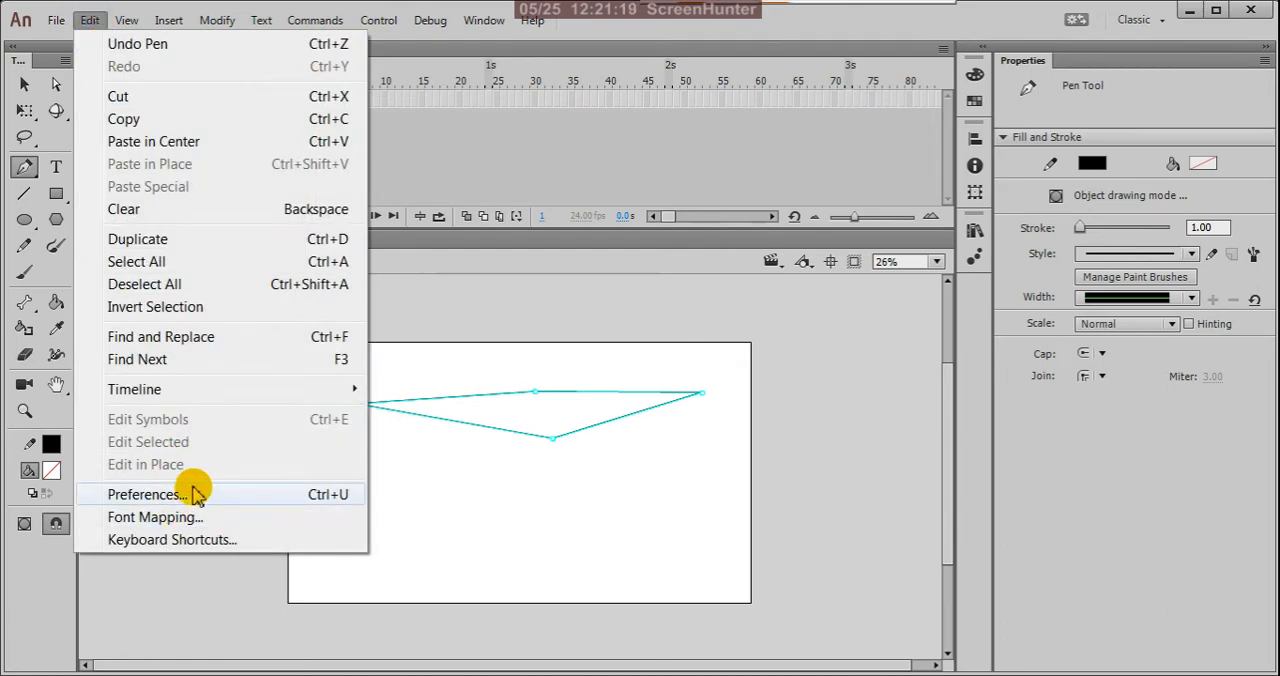
left_click(188, 494)
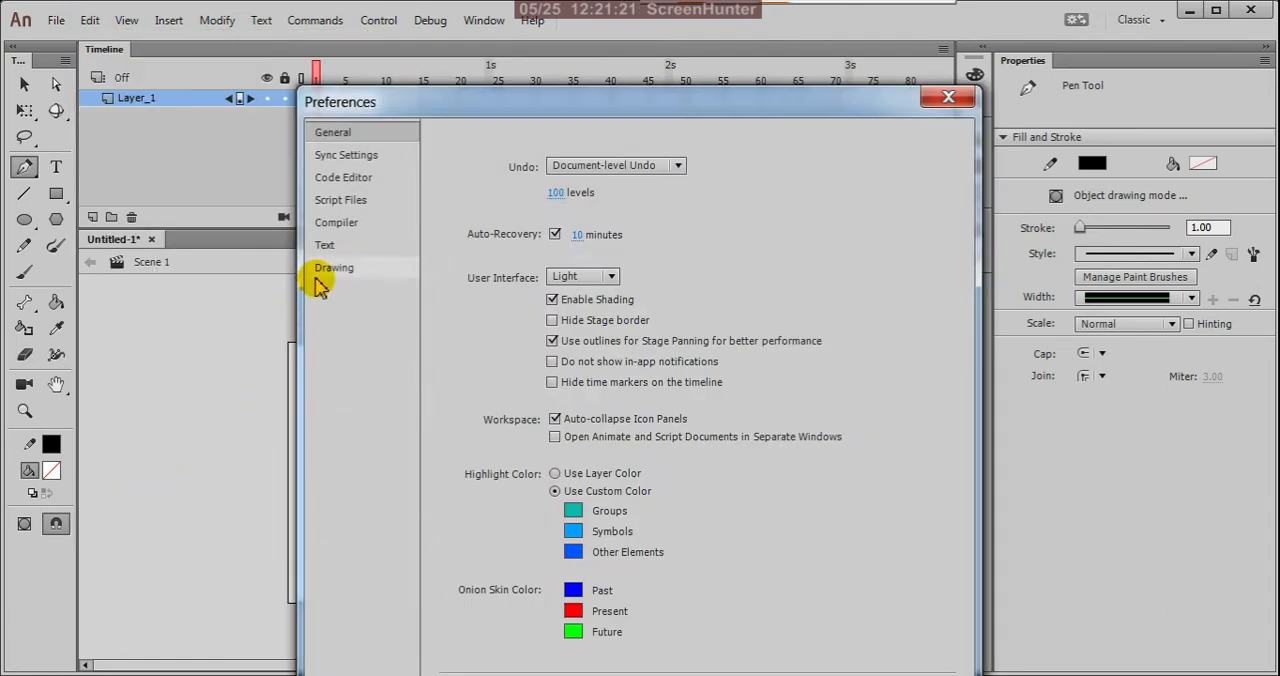
left_click(336, 276)
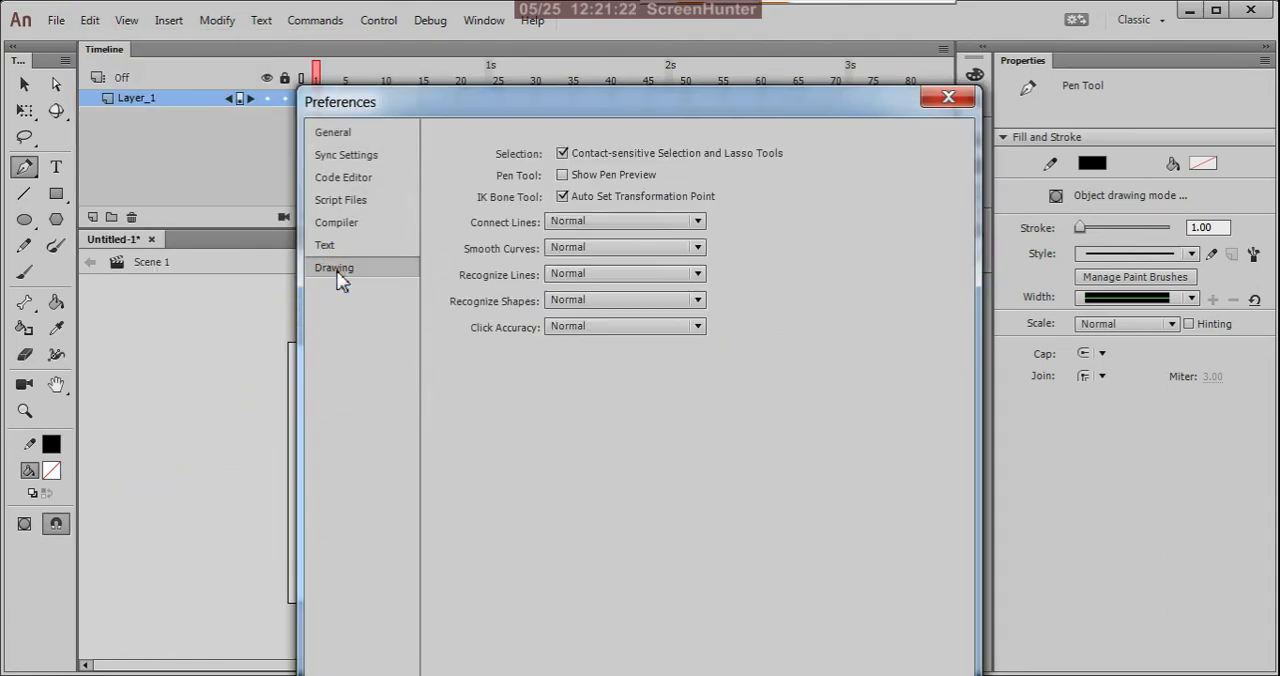
left_click(563, 176)
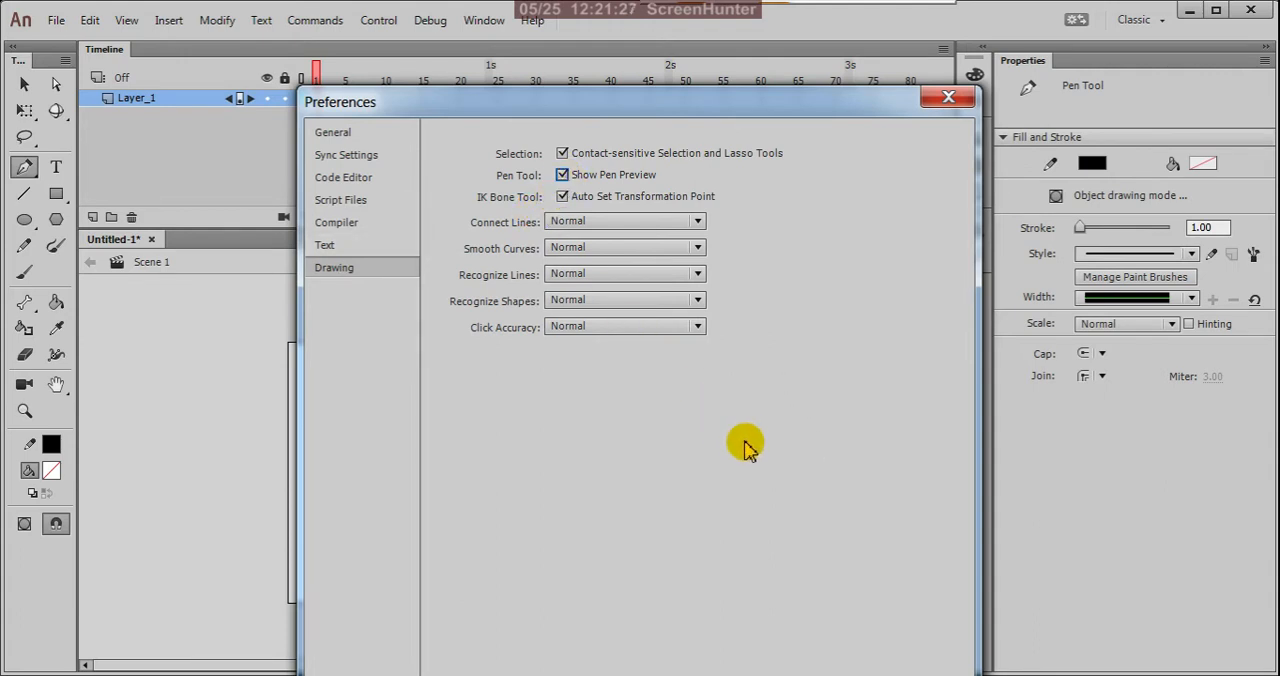
key("Return")
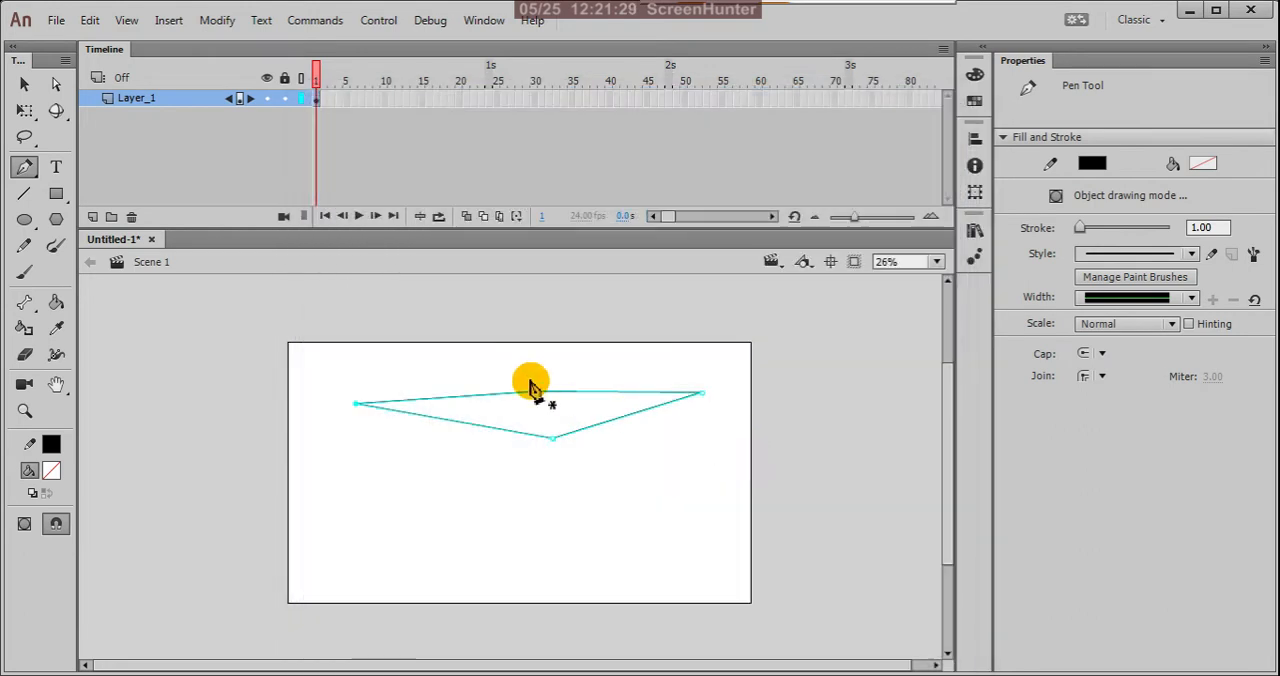
Step: Draw a closed, wide five-point shape with straight sides across the lower part of the stage using the Pen tool
left_click(324, 430)
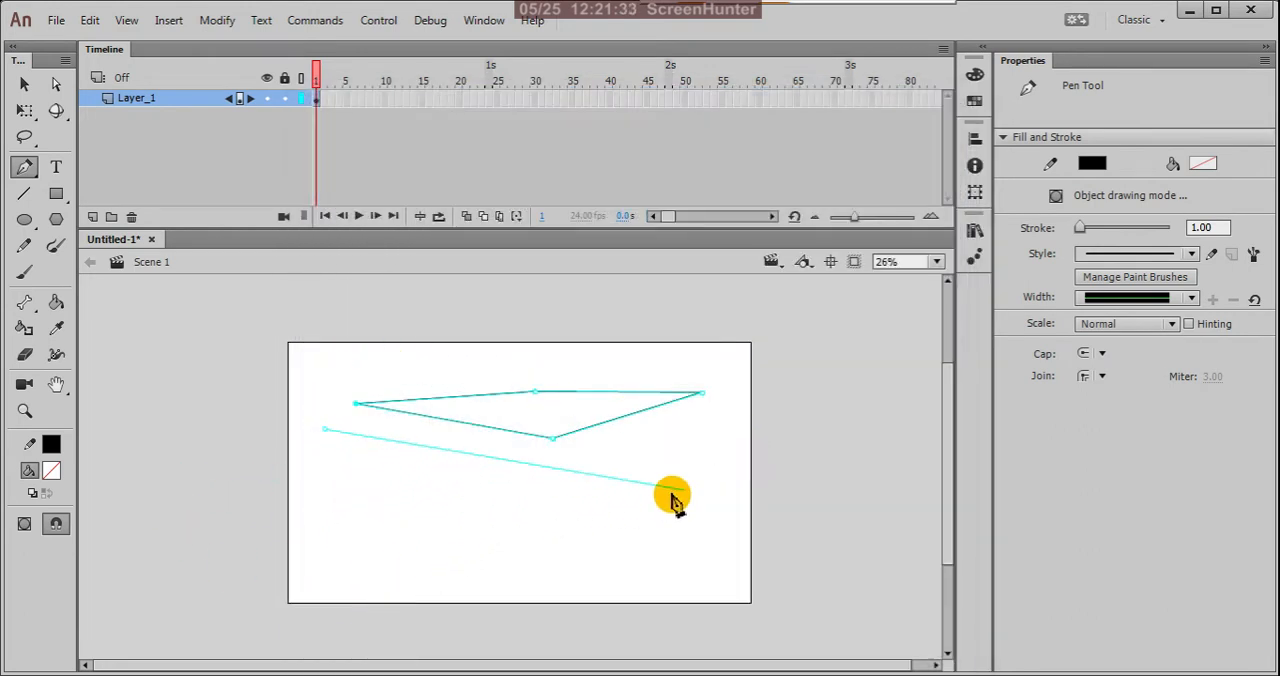
left_click(332, 516)
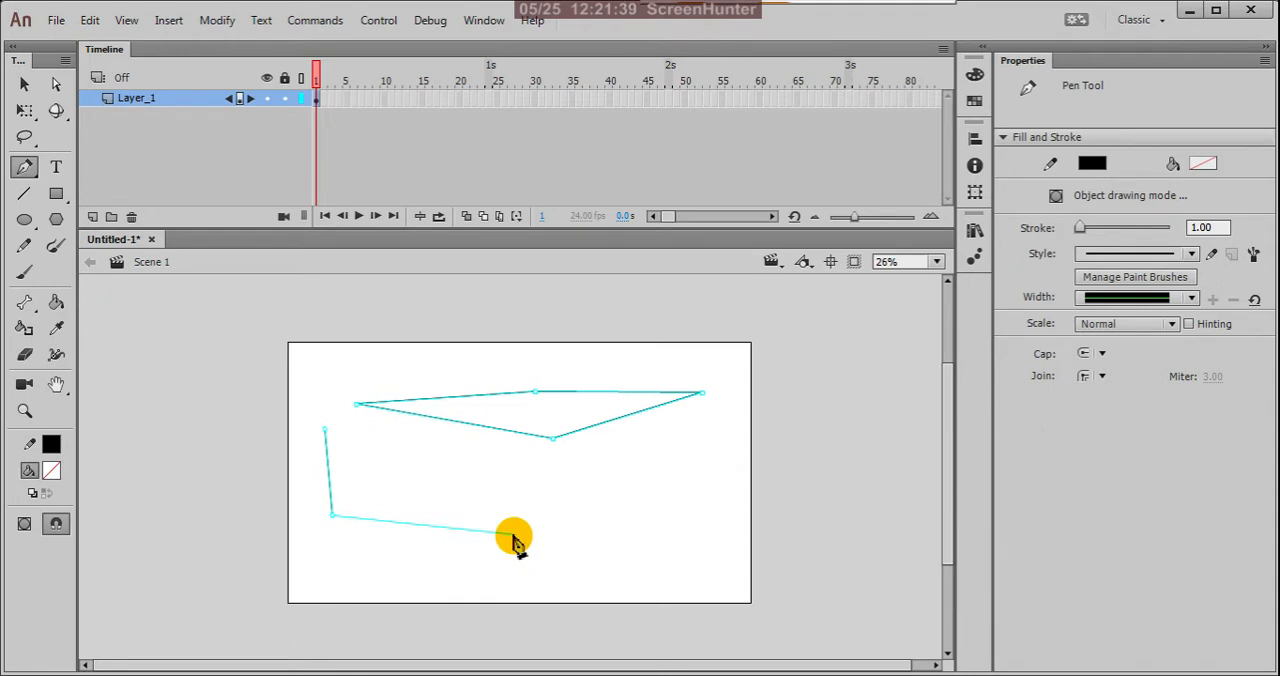
left_click(398, 563)
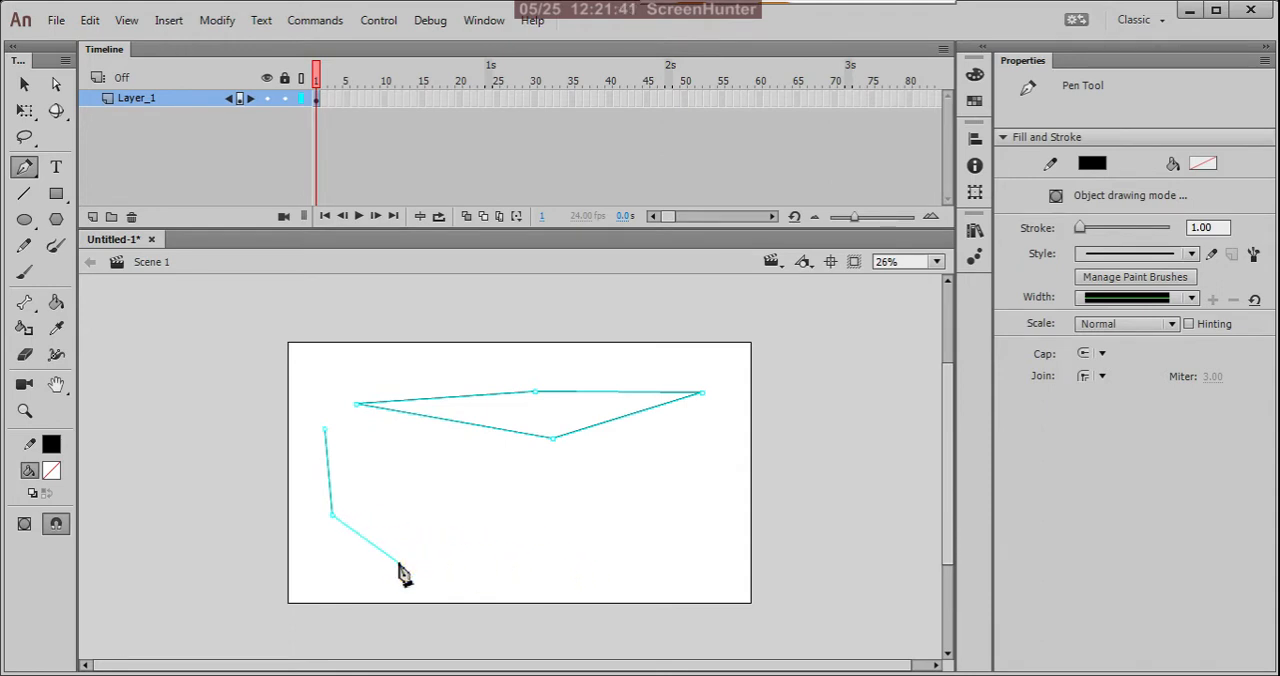
left_click(657, 579)
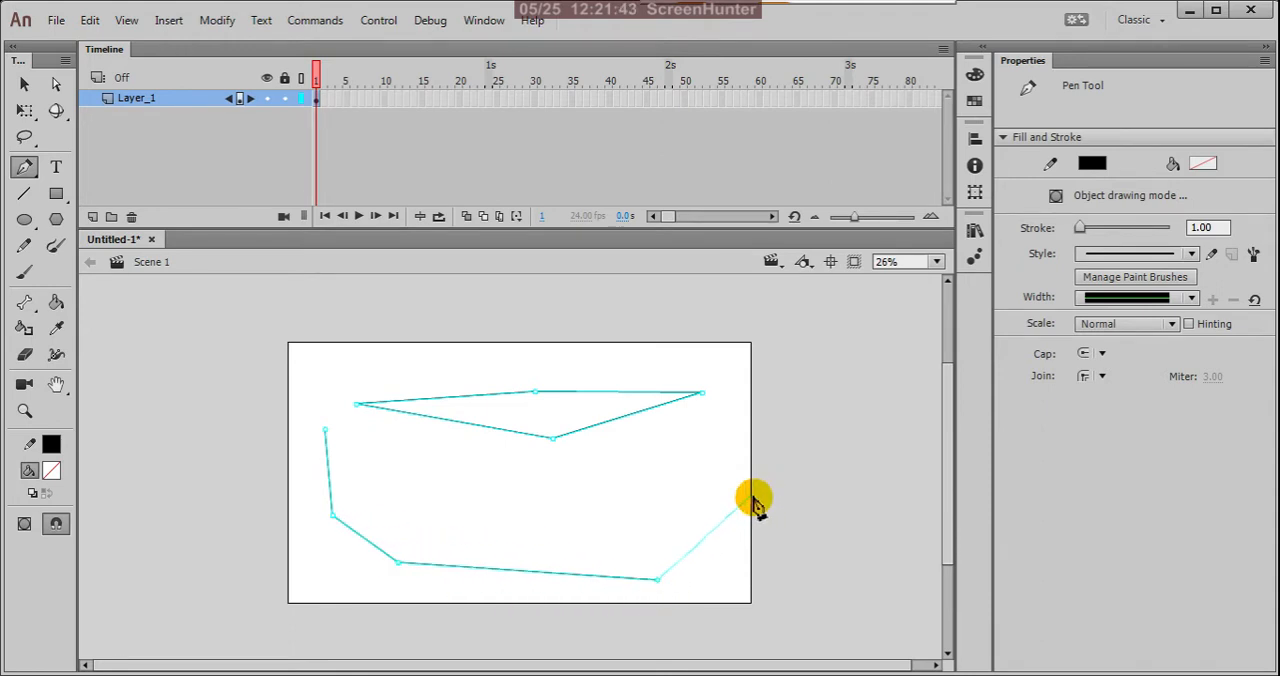
left_click(706, 493)
left_click(434, 491)
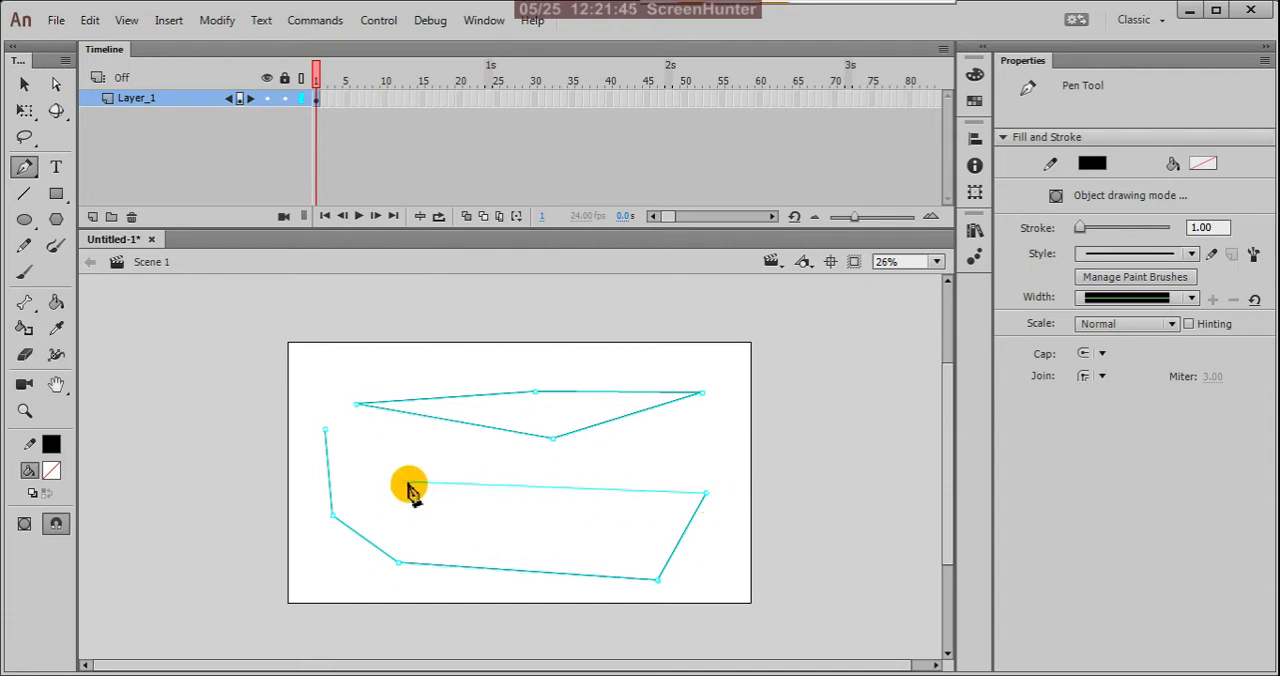
left_click(327, 433)
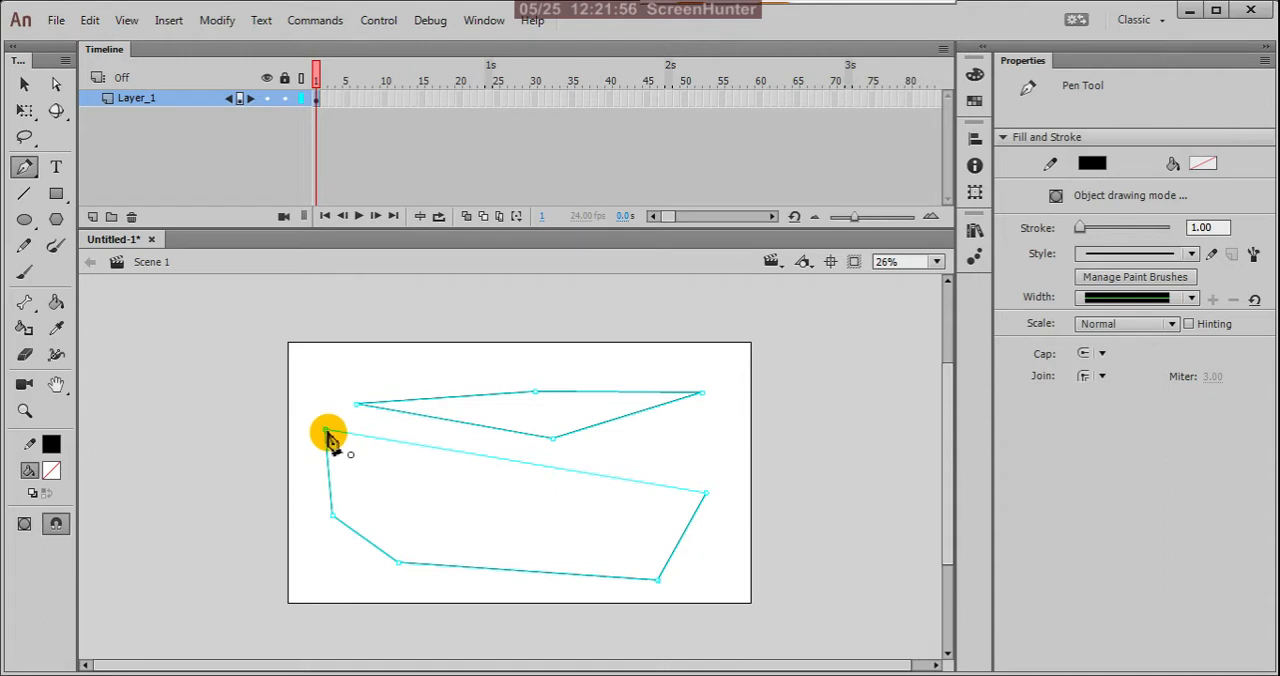
Step: Fill both closed shapes on the stage with light blue using the Paint Bucket tool
left_click(23, 85)
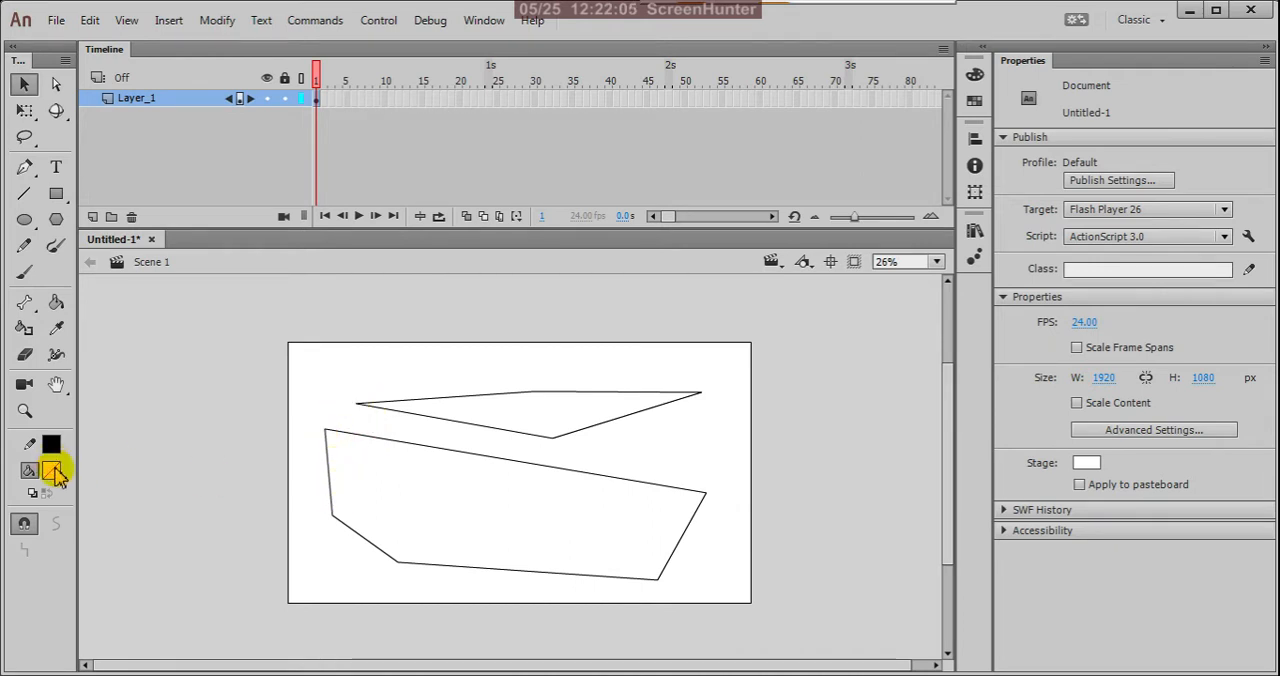
key("k")
left_click(437, 512)
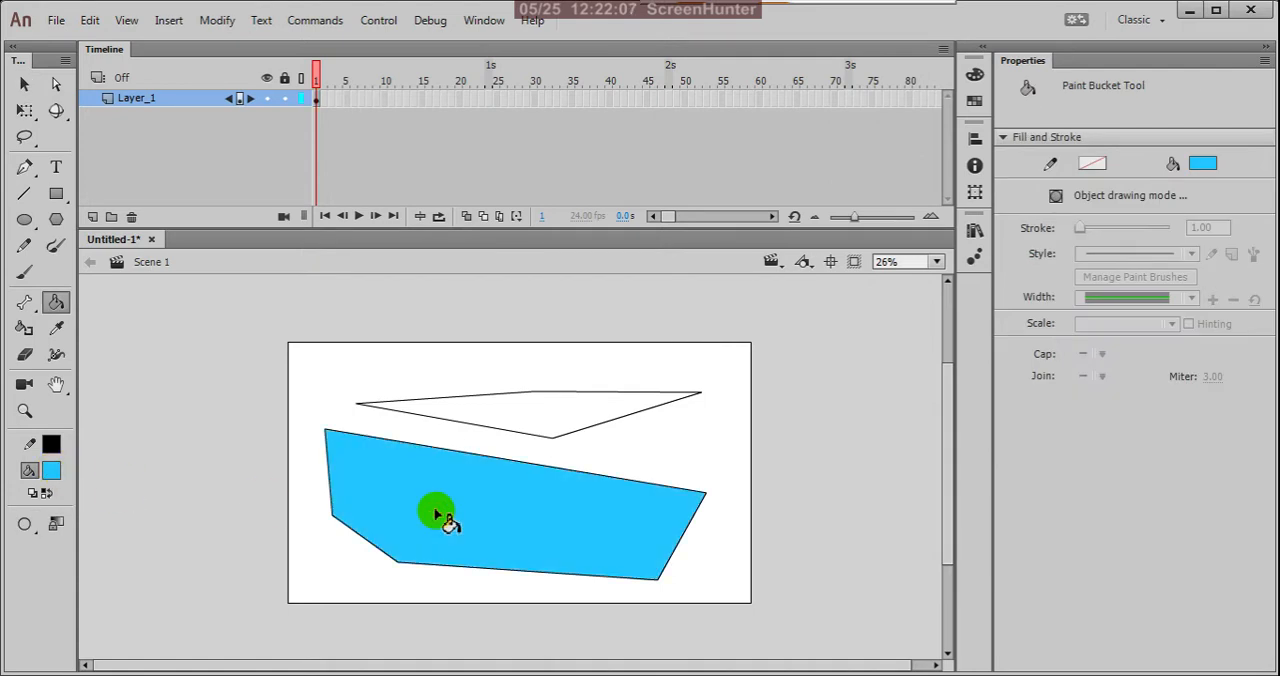
left_click(536, 421)
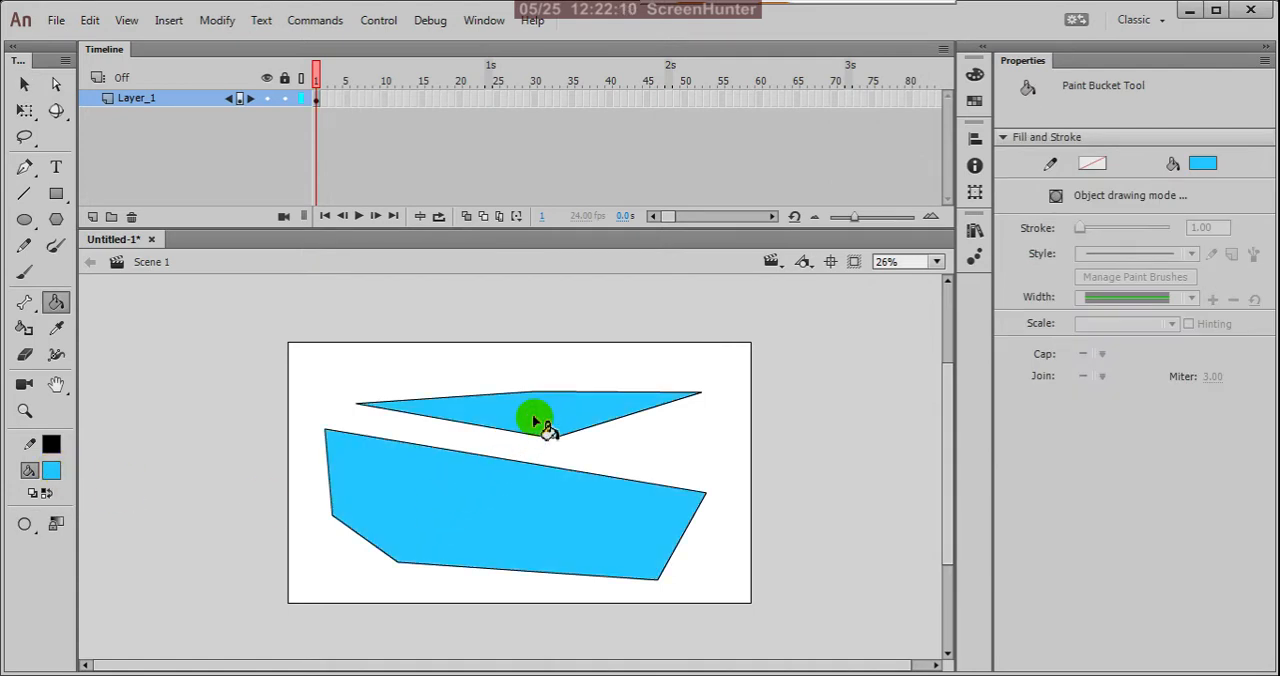
Step: Select both filled shapes together with their outlines and delete them from the stage
left_click(24, 85)
left_click_drag(250, 318, 870, 660)
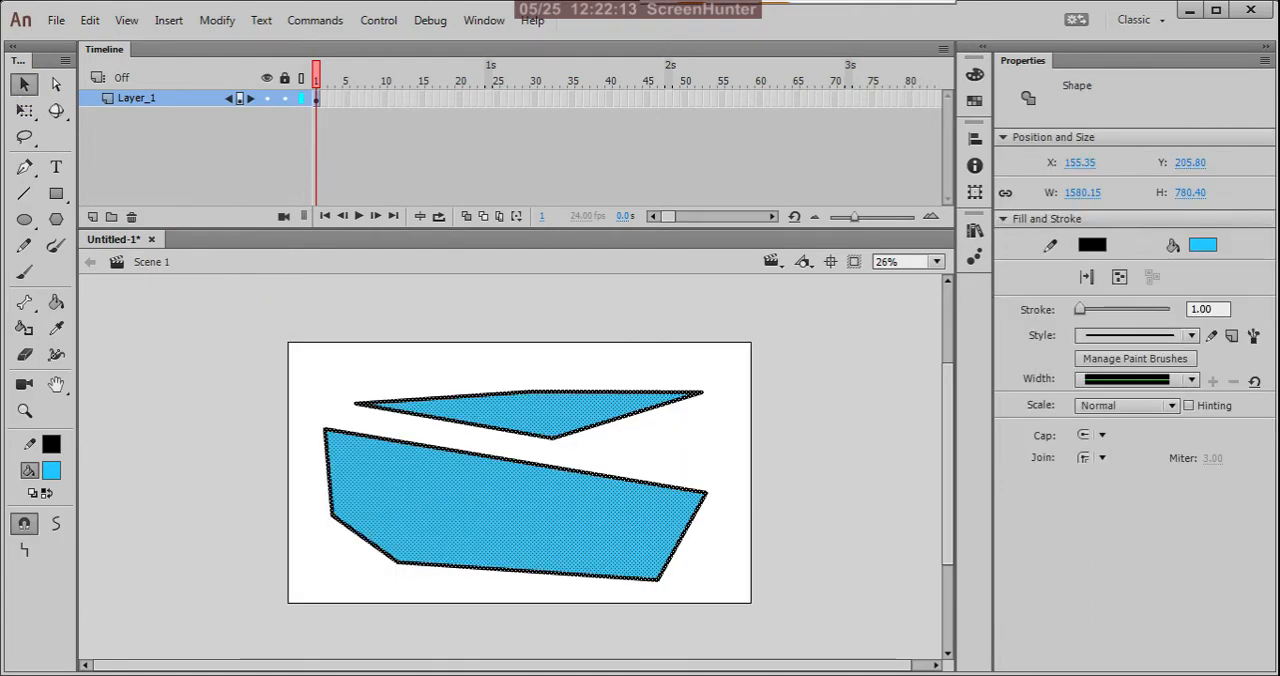
key("Delete")
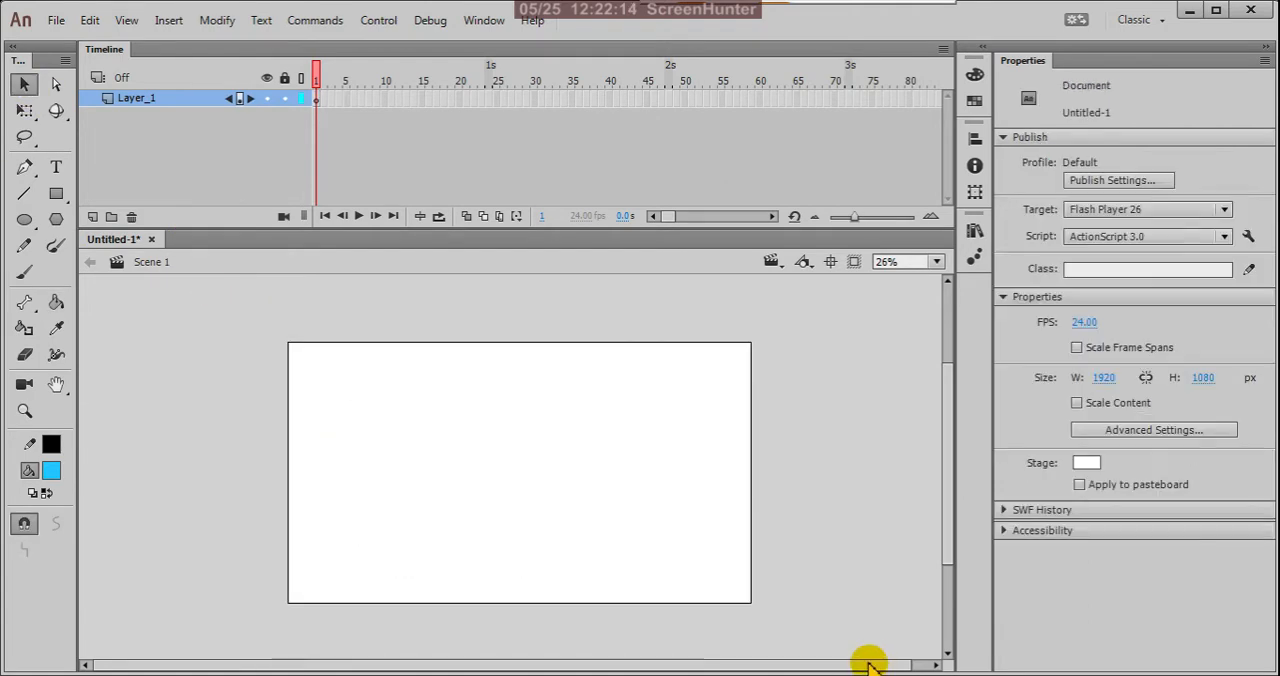
Step: Start a Pen tool path near the stage's upper-left corner with a short straight segment followed by a curve sagging downward
left_click(24, 166)
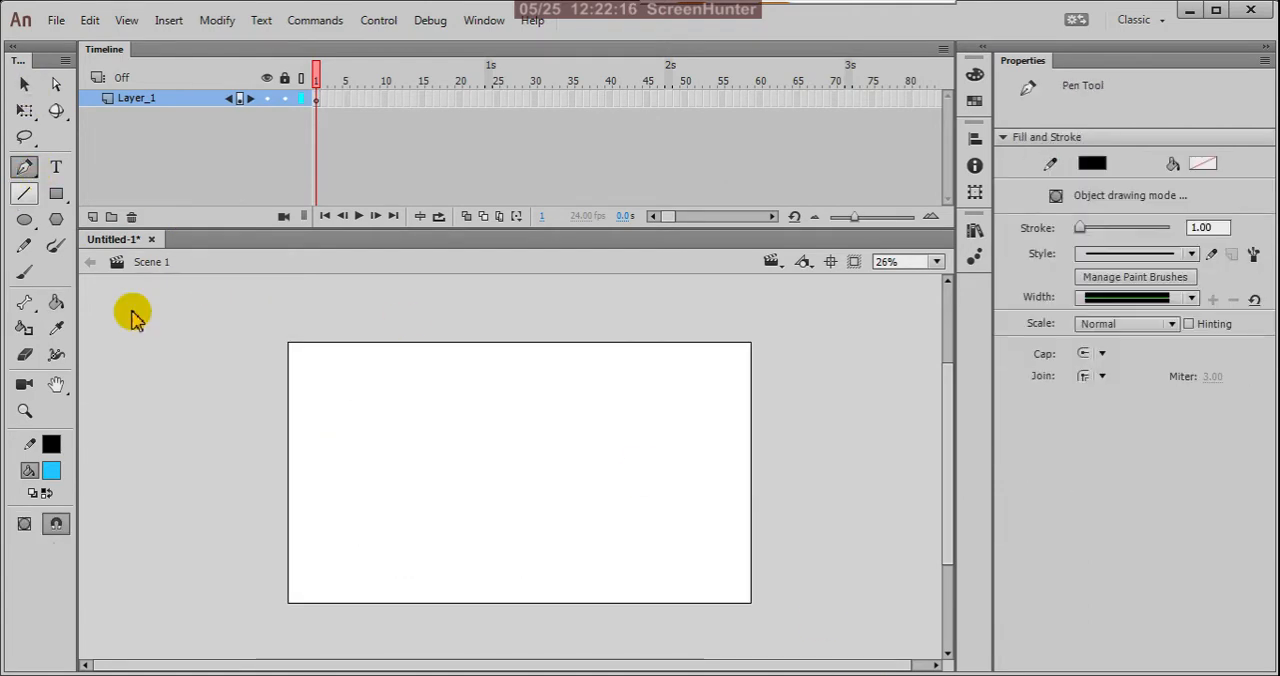
left_click(338, 377)
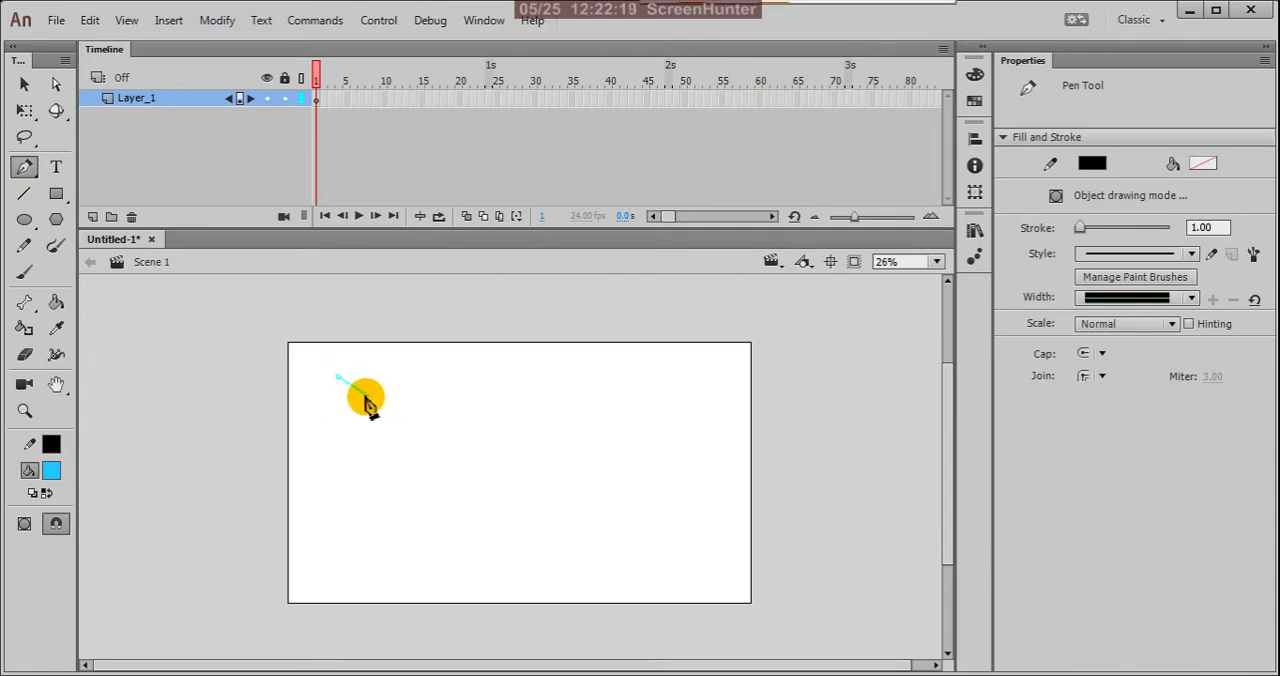
left_click(317, 443)
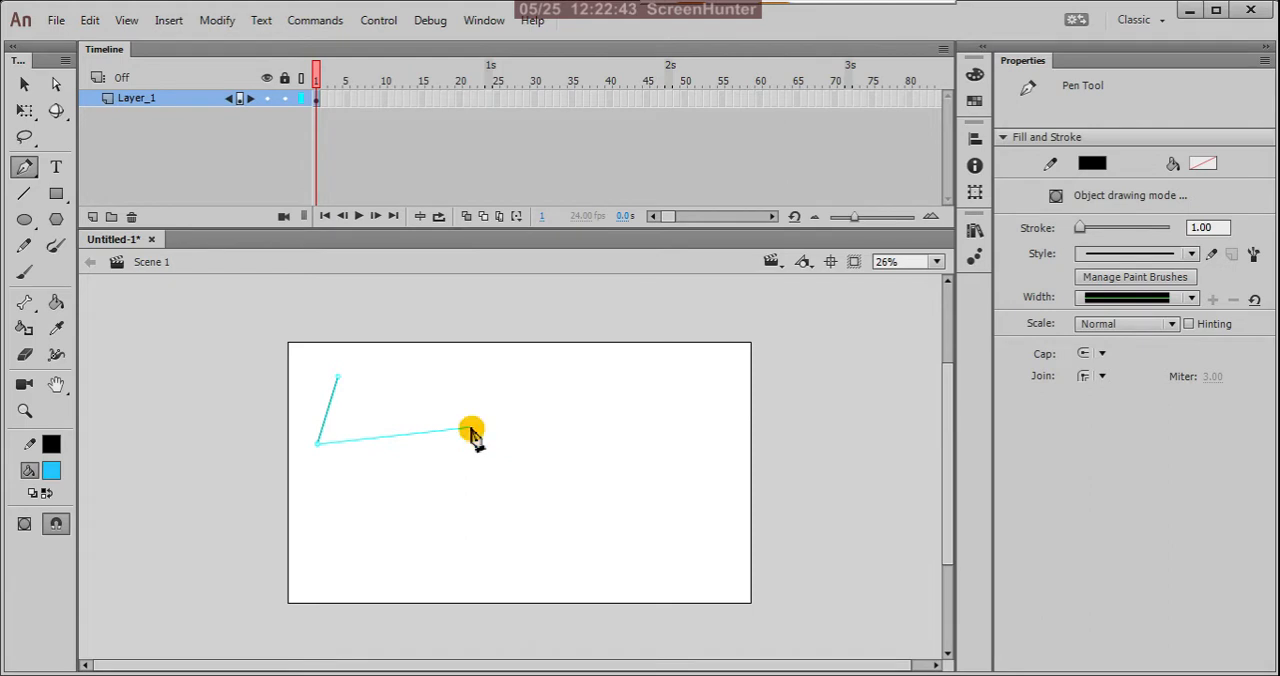
left_click_drag(471, 432, 466, 271)
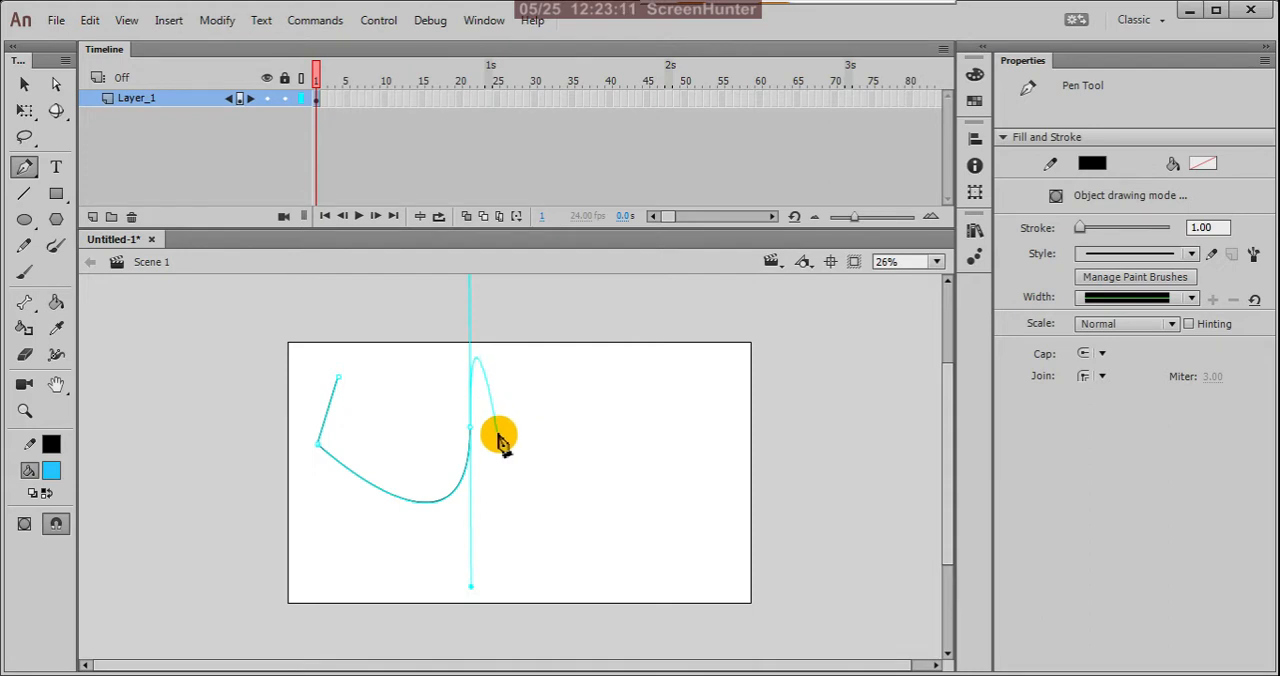
Step: Remove the outgoing handle at the curve's end and continue the path with a straight segment and a C-shaped curve
scroll(460, 449, "up", 2)
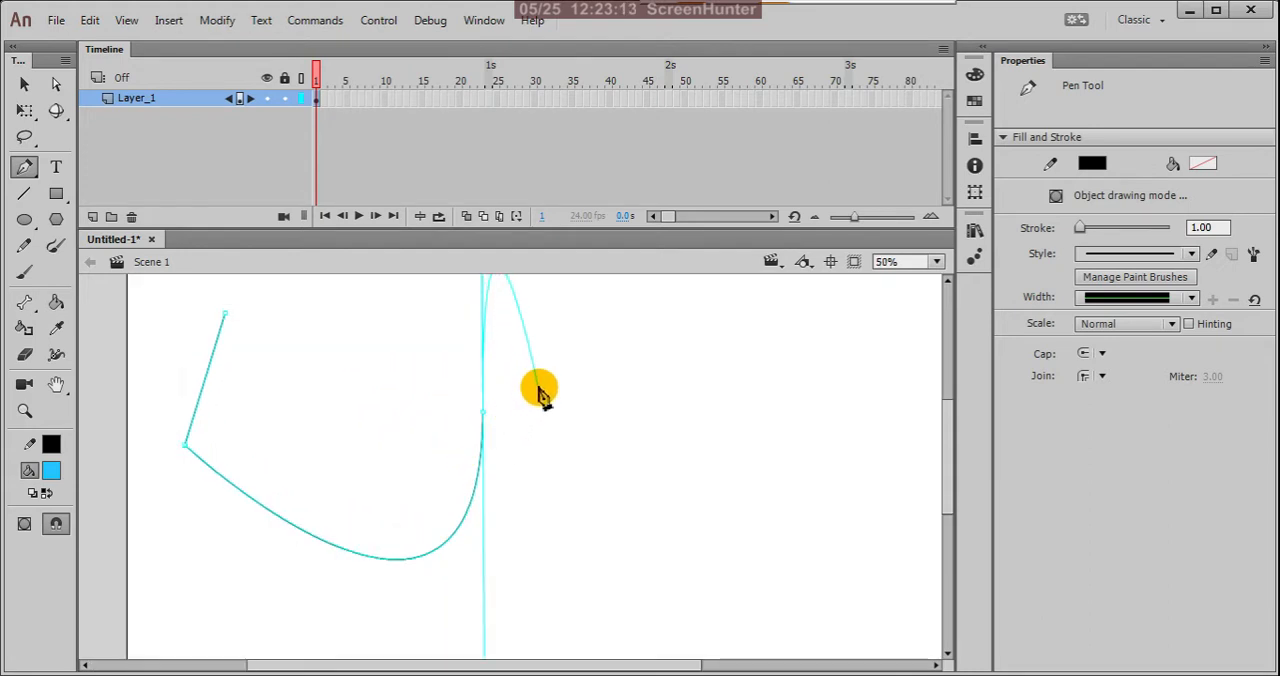
left_click(483, 414)
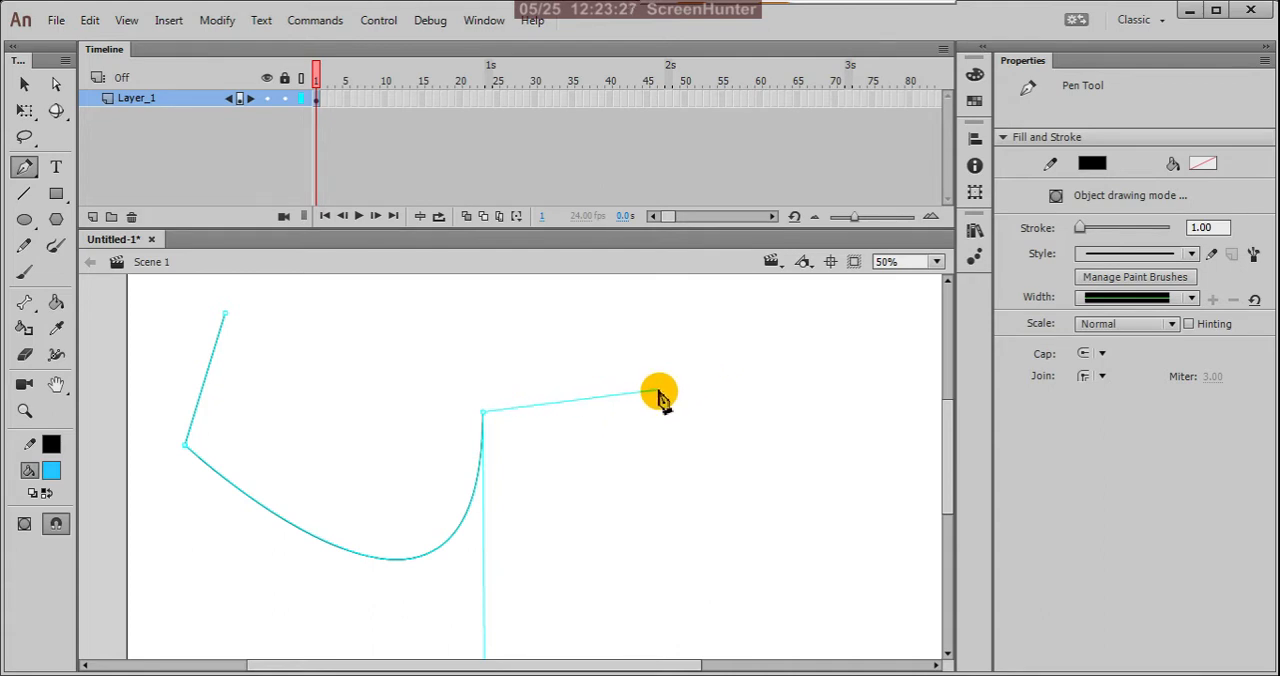
scroll(658, 397, "down", 1)
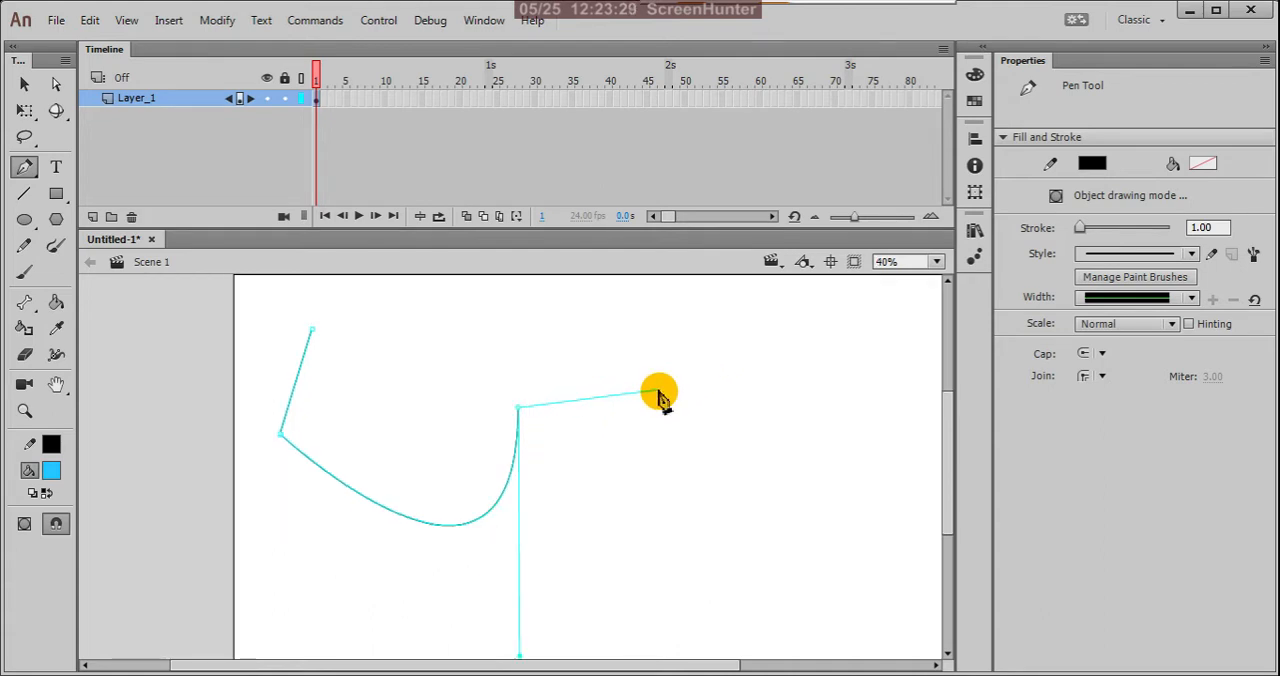
left_click(676, 399)
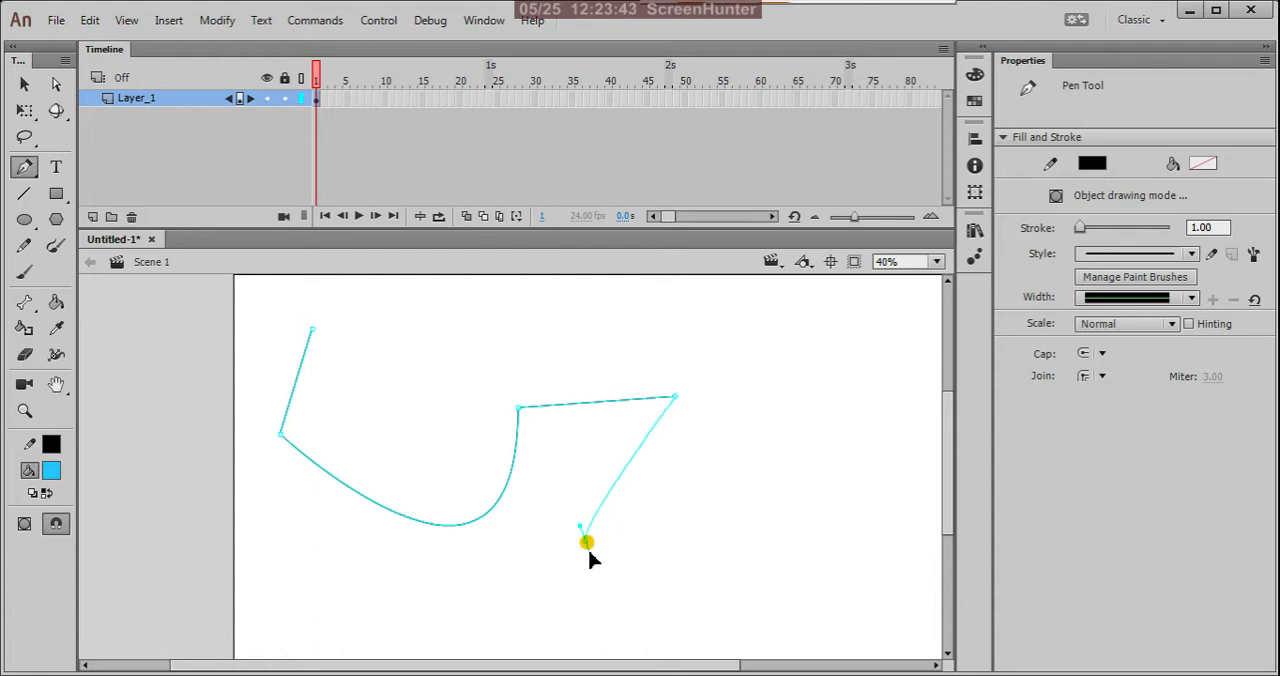
left_click_drag(587, 545, 646, 619)
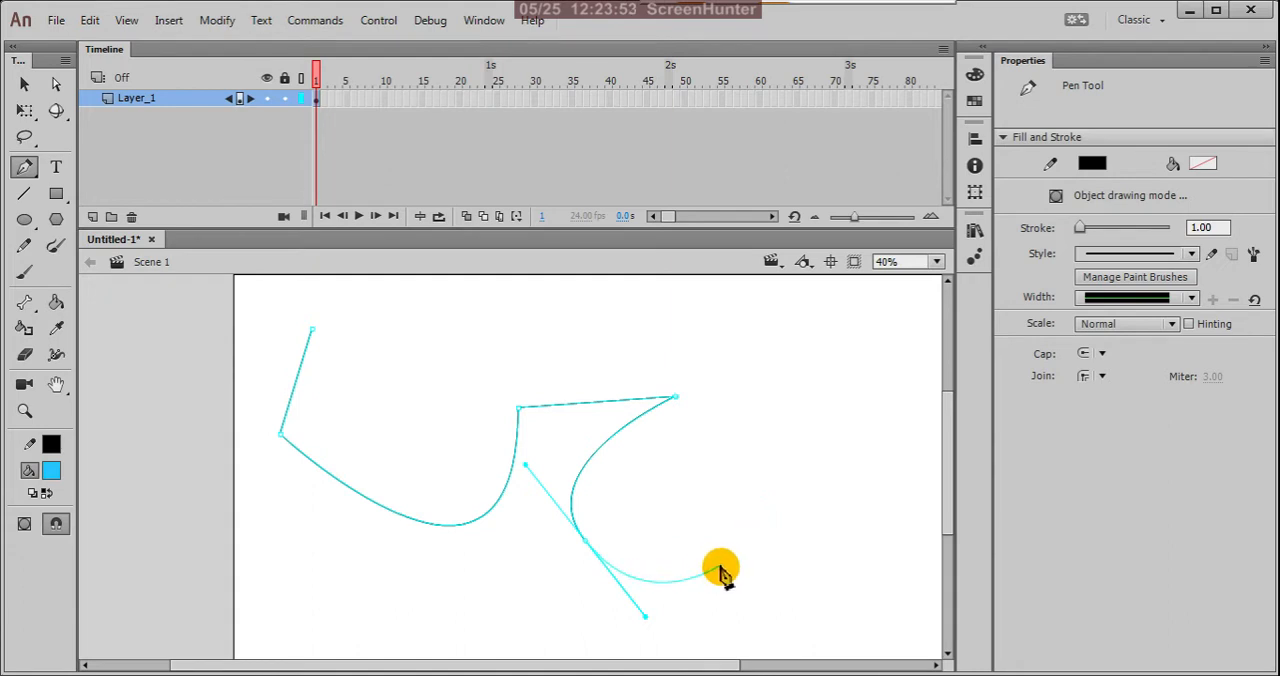
left_click(748, 550)
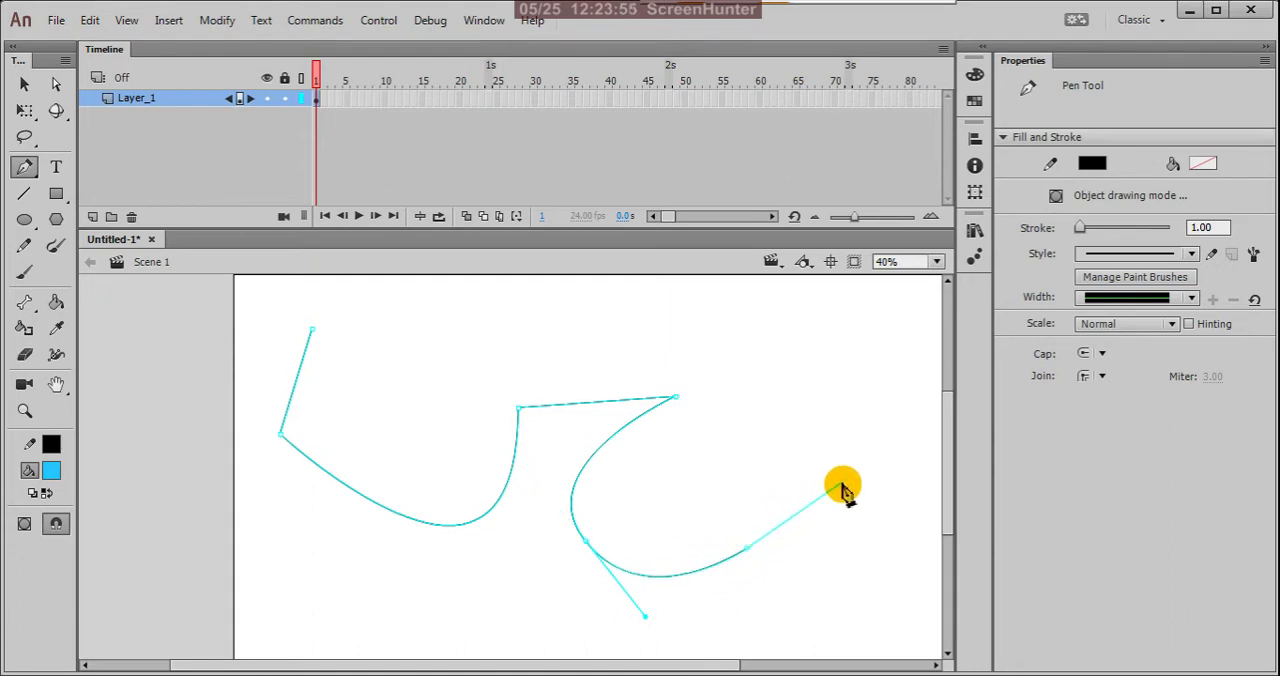
Step: Try ending the path with a straight segment rising slightly to the right, and undo that segment
double_click(891, 519)
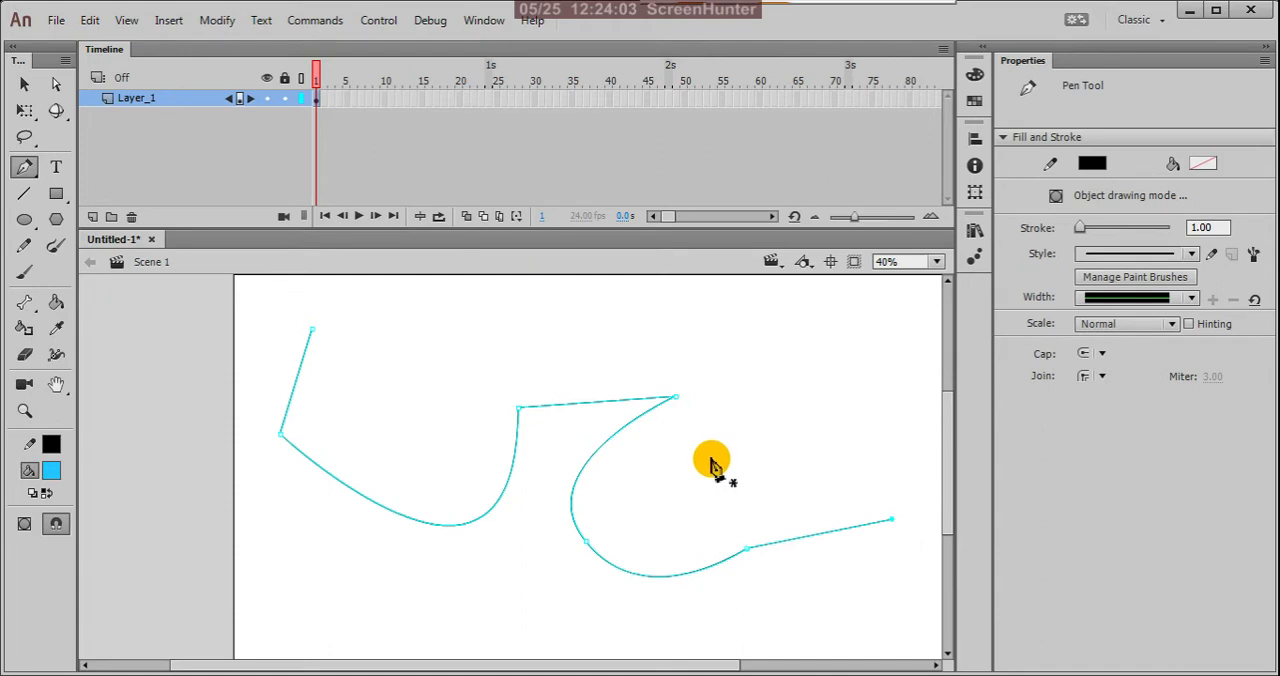
key("ctrl+z")
key("ctrl+z")
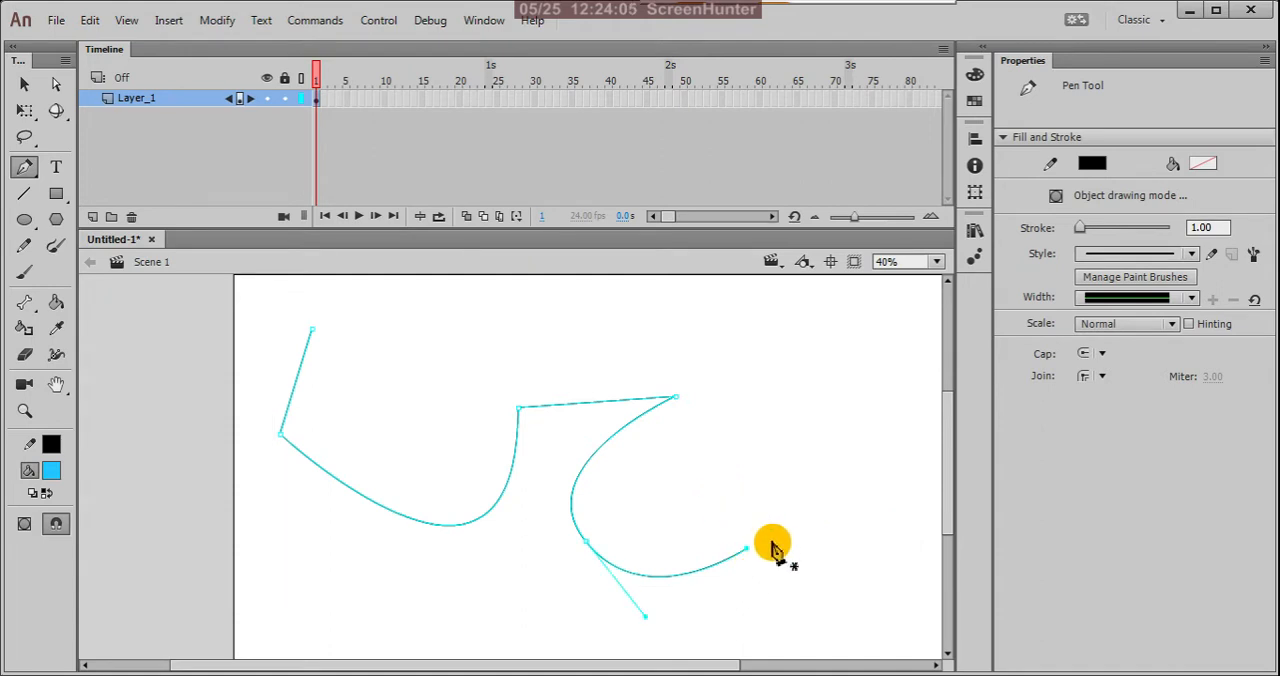
Step: Select the whole open path on the stage and delete it
left_click(24, 84)
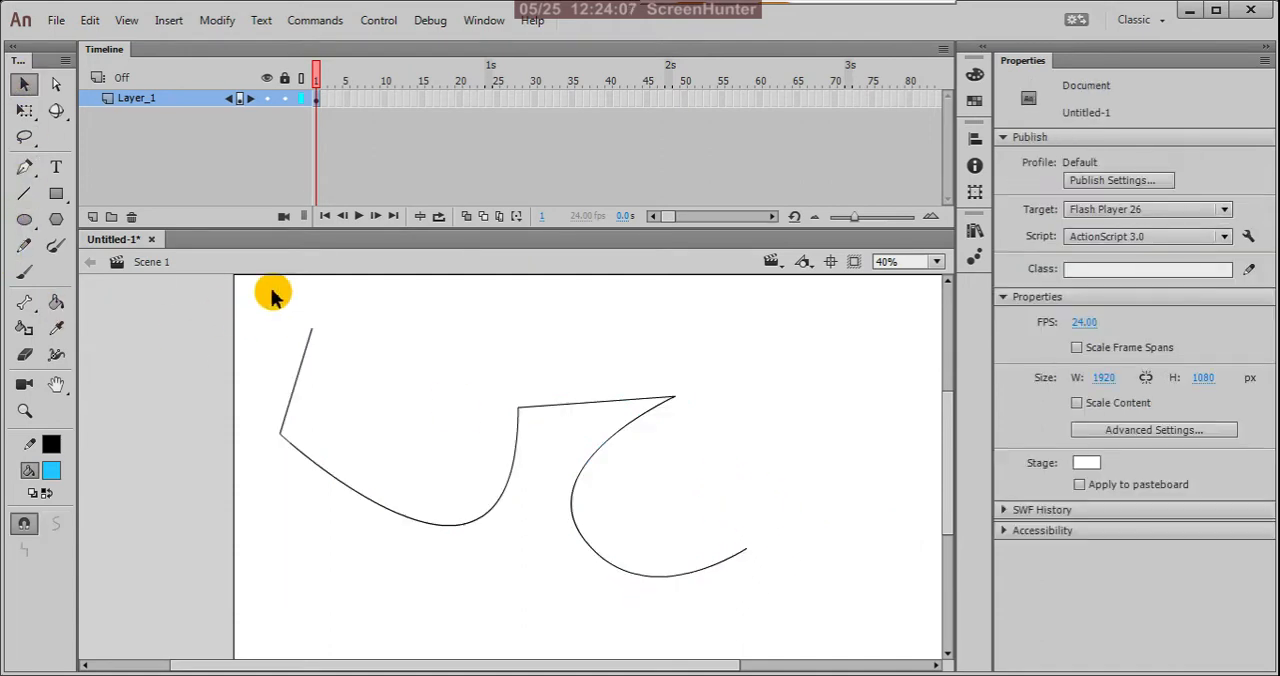
mouse_move(271, 289)
left_mouse_down()
mouse_move(503, 491)
mouse_move(813, 637)
left_mouse_up()
key("Delete")
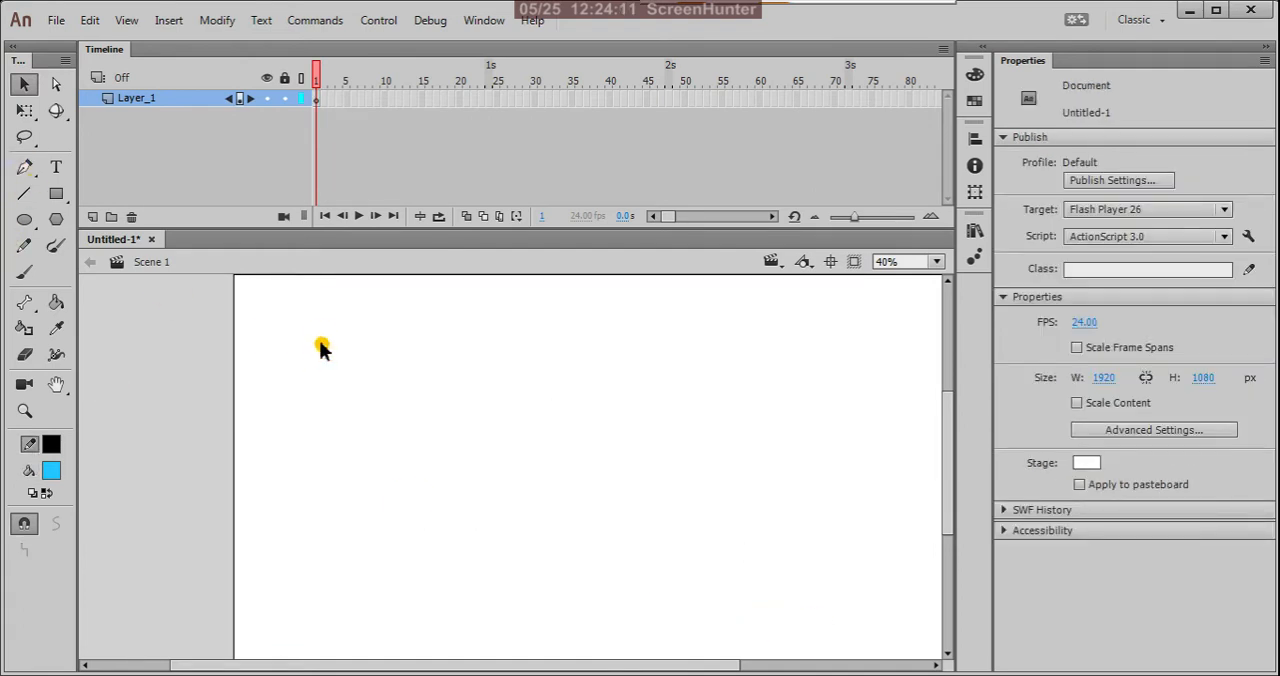
Step: Start a new Pen tool path at the left of the stage with a long, steep straight segment and a downward-sagging curve
left_click(26, 170)
left_click(324, 360)
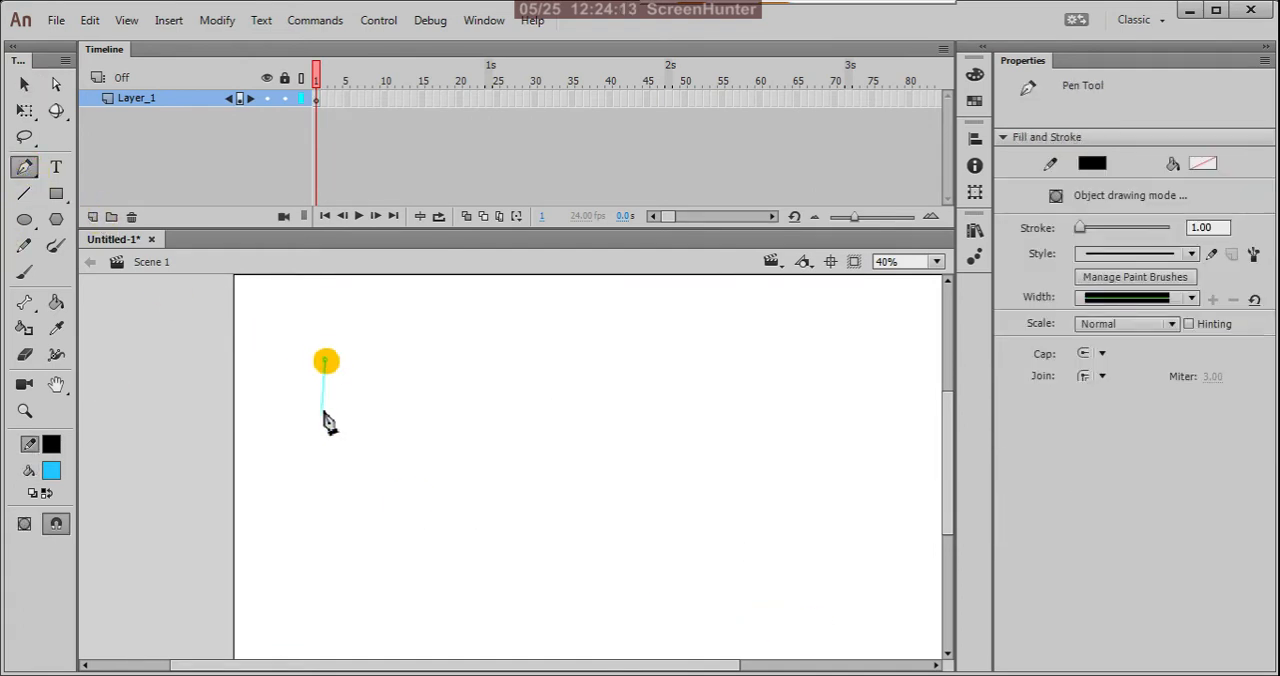
left_click(301, 545)
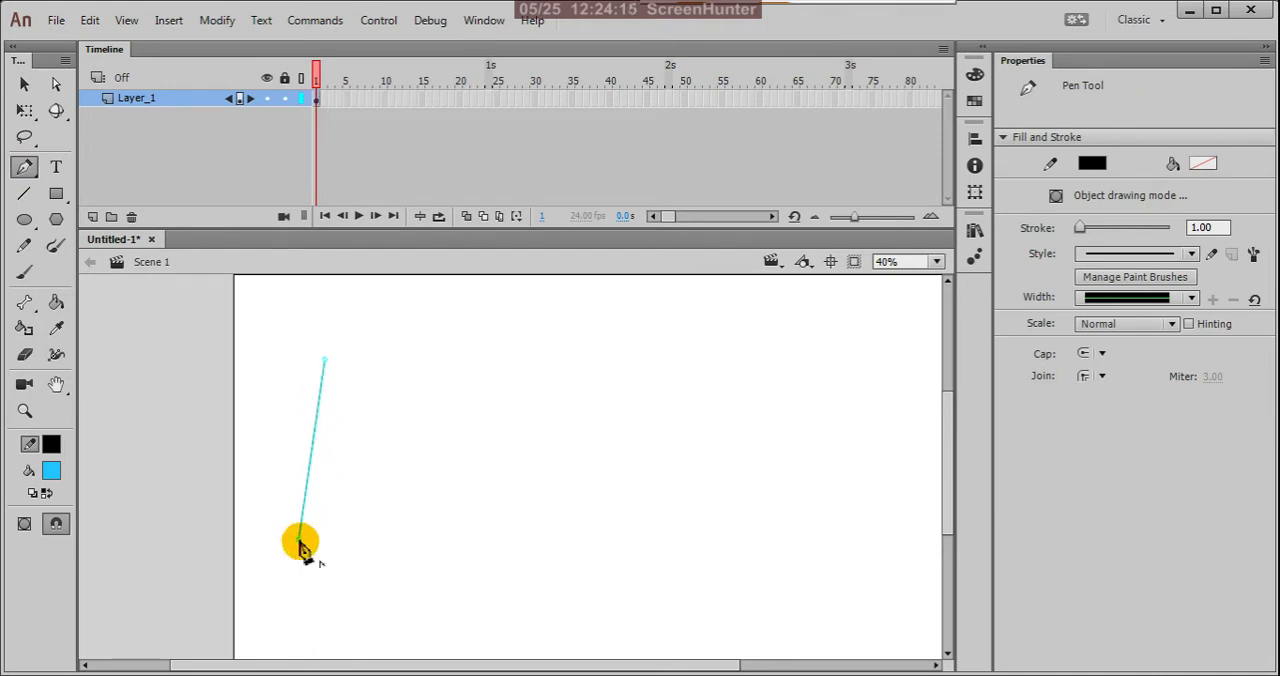
left_click_drag(489, 556, 494, 432)
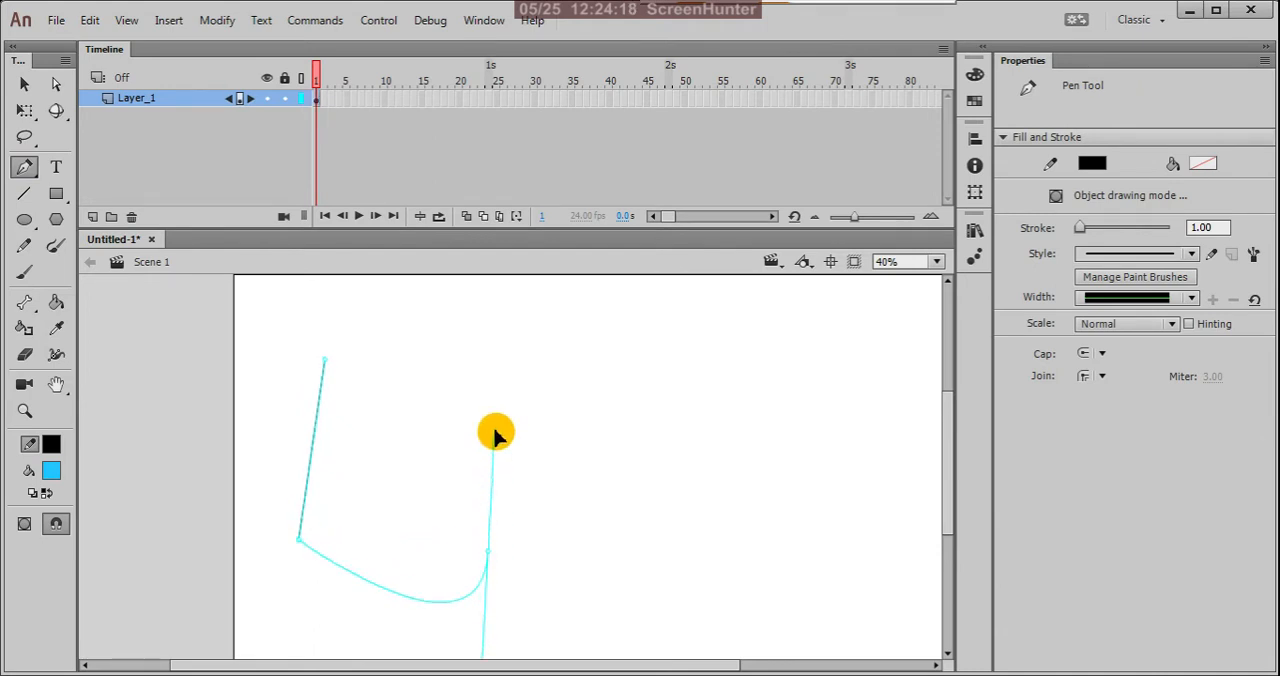
Step: Remove the curve end's outgoing handle, continue with a straight segment and an upward-bulging curve, and close the shape with a straight top edge
left_click(488, 553)
left_click(716, 527)
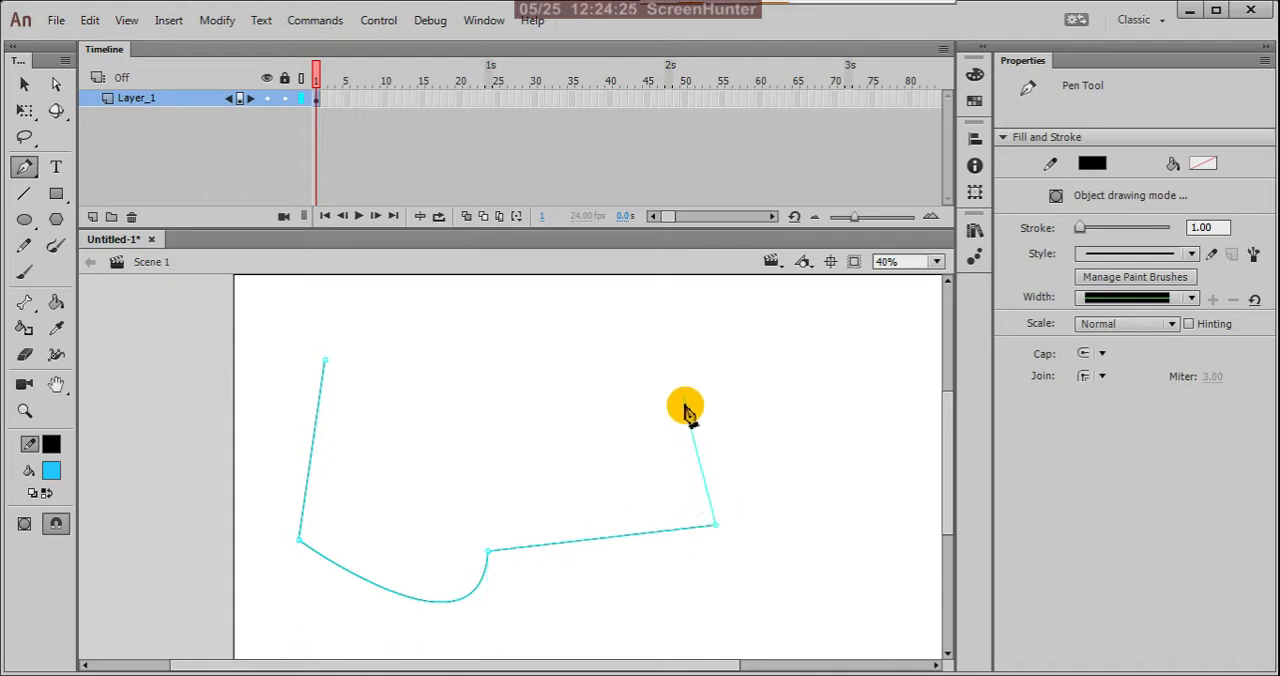
left_click_drag(684, 374, 610, 440)
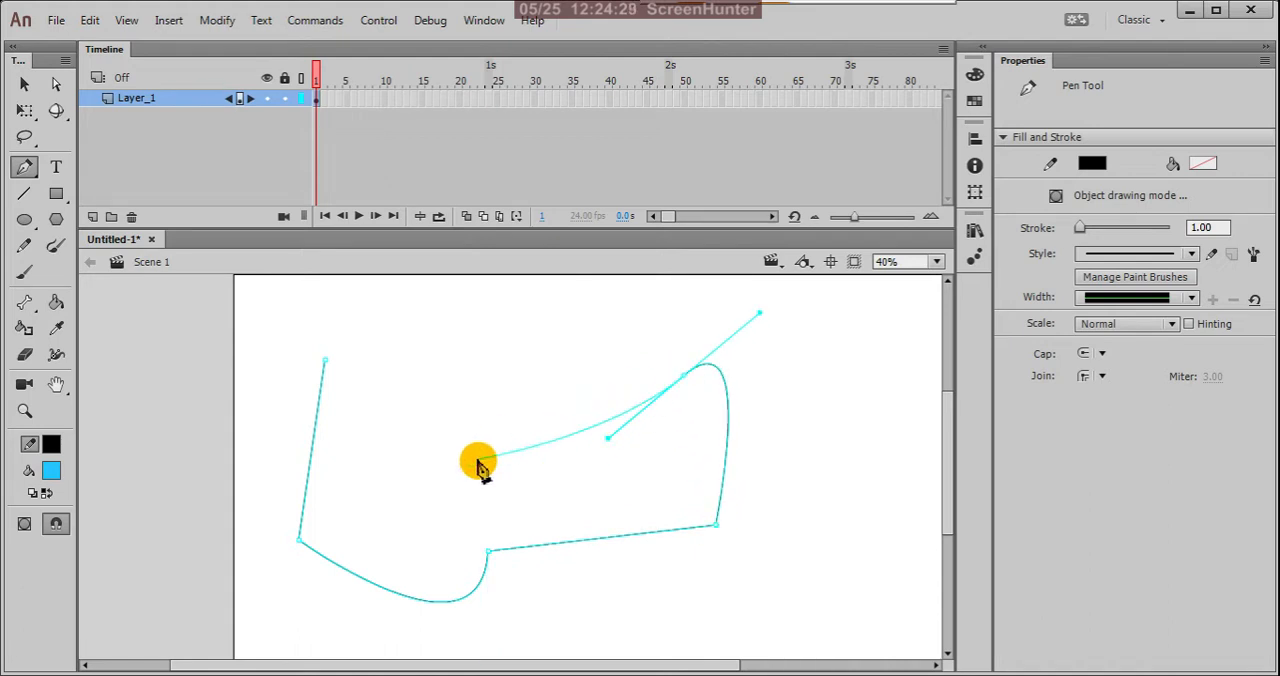
left_click(684, 375)
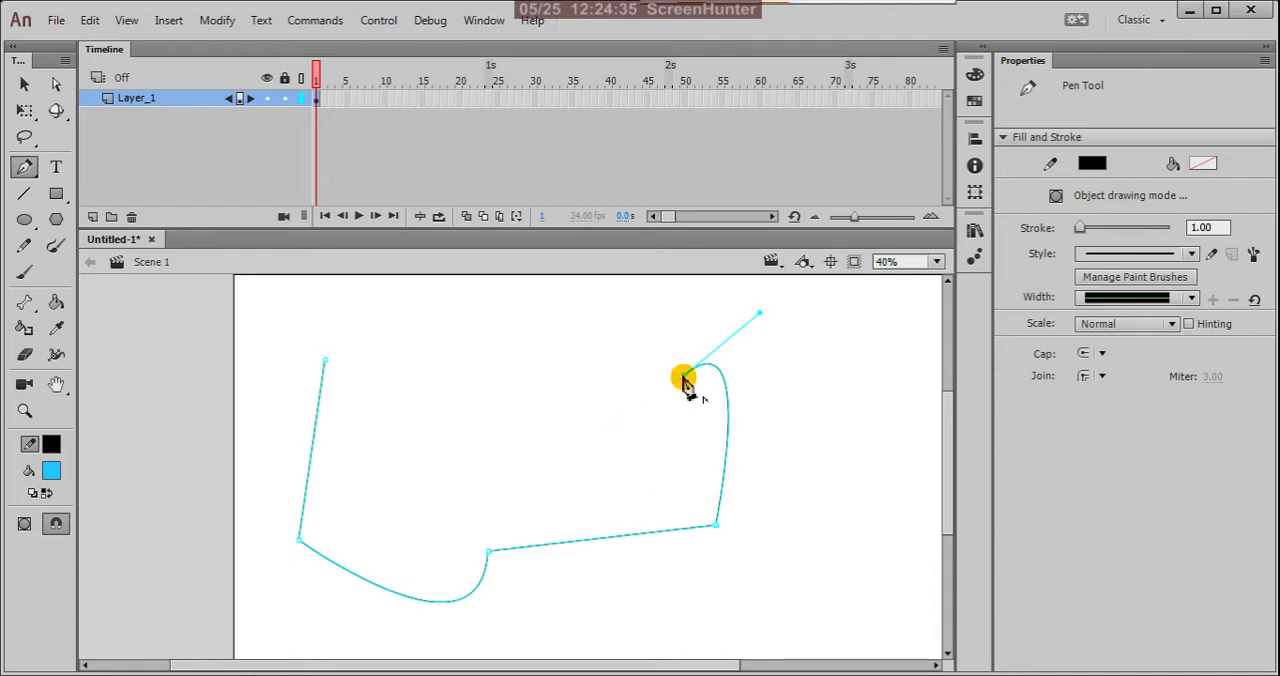
left_click(325, 362)
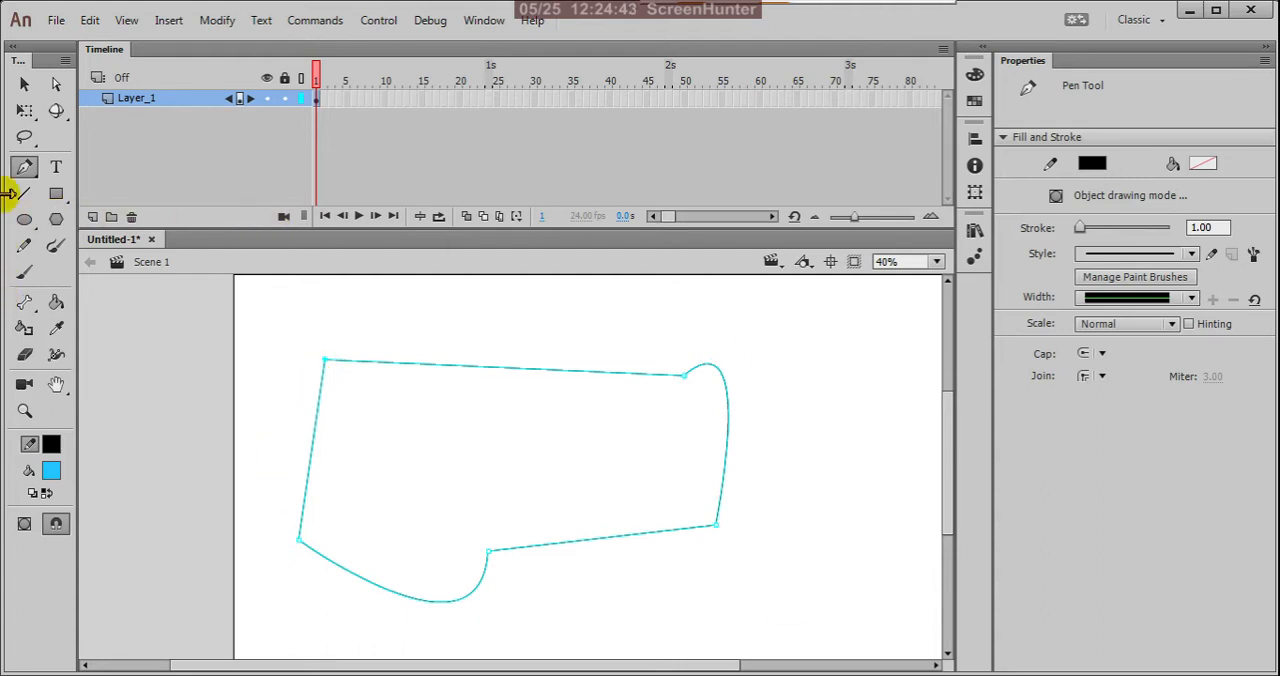
Step: Fill the closed shape with blue using the Paint Bucket tool
left_click(25, 85)
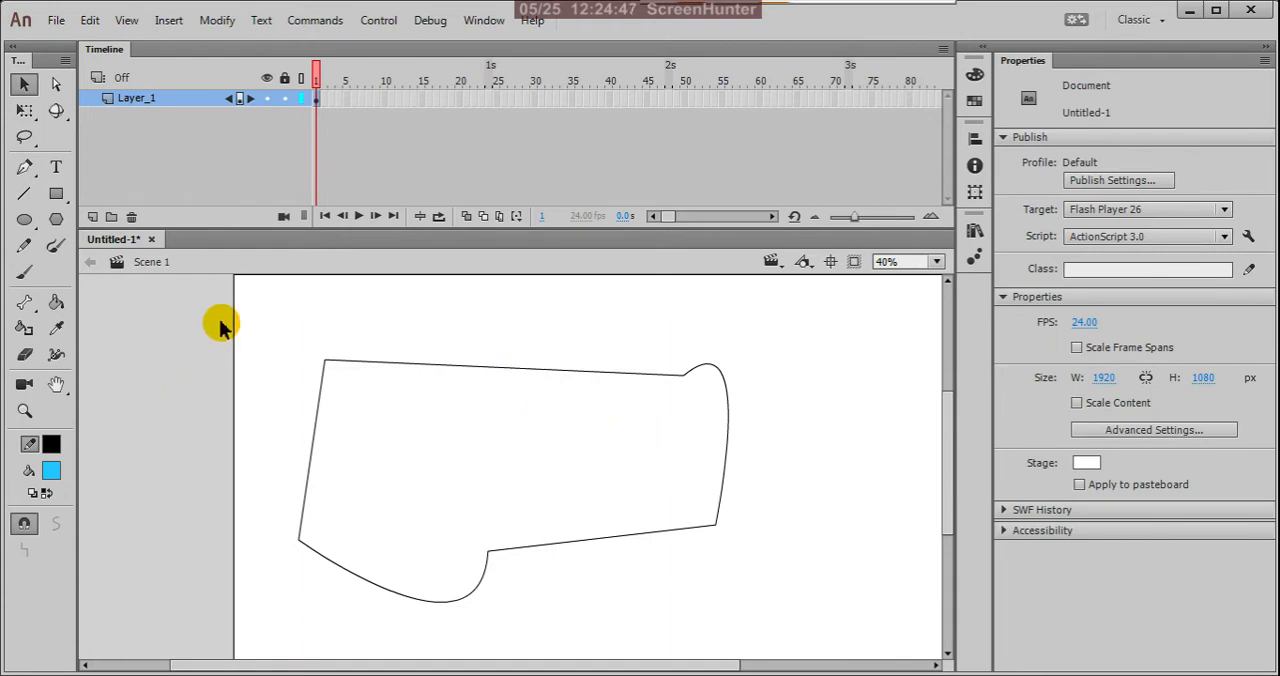
mouse_move(220, 320)
left_mouse_down()
mouse_move(537, 522)
mouse_move(818, 651)
left_mouse_up()
left_click(524, 418)
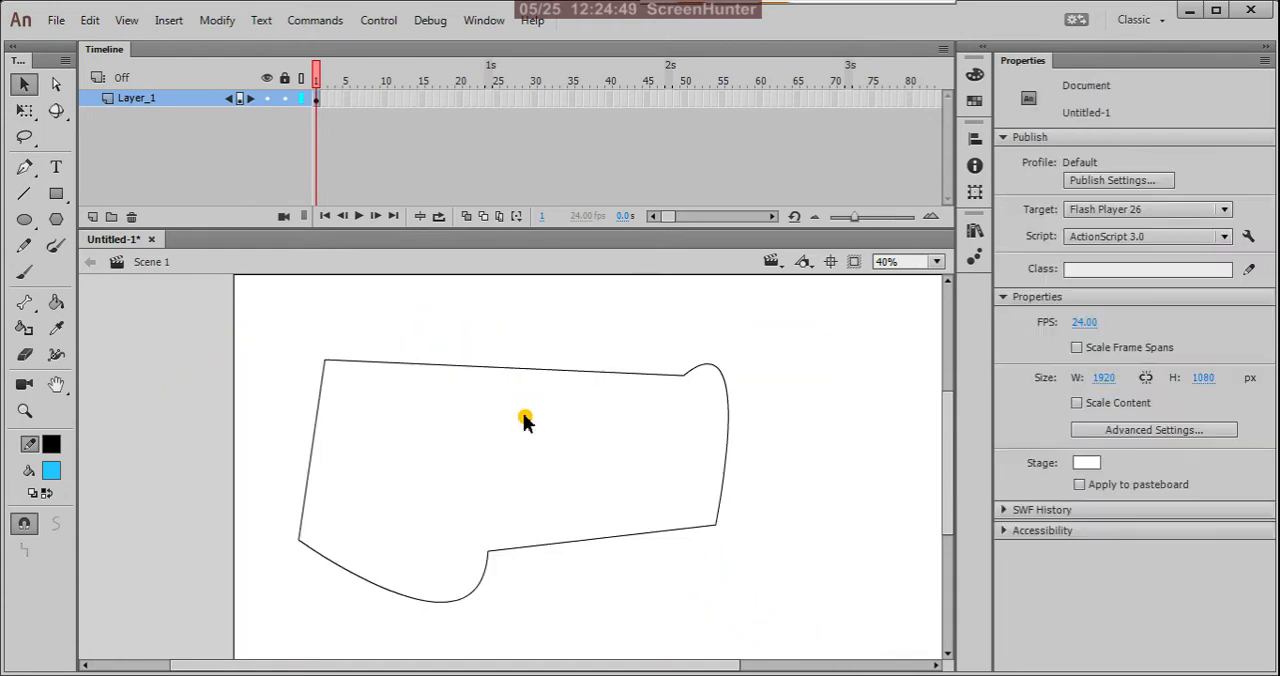
key("k")
left_click(542, 434)
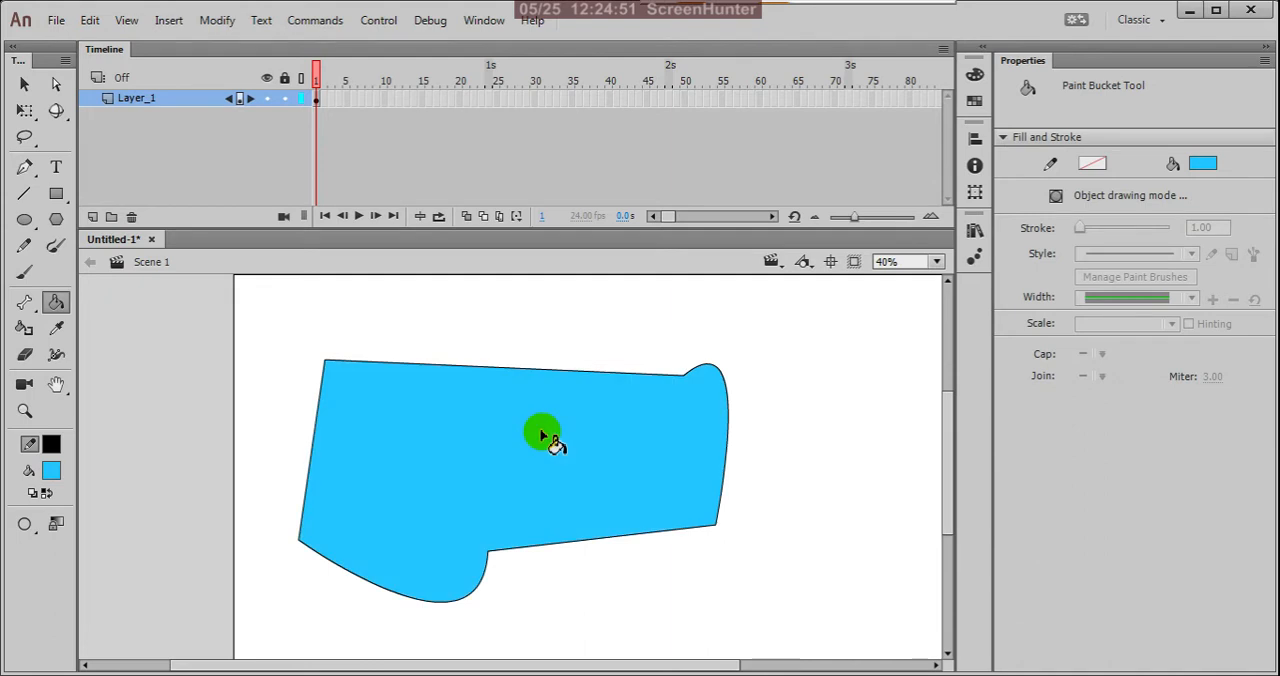
Step: Select the blue shape together with its outline and delete it from the stage
key("v")
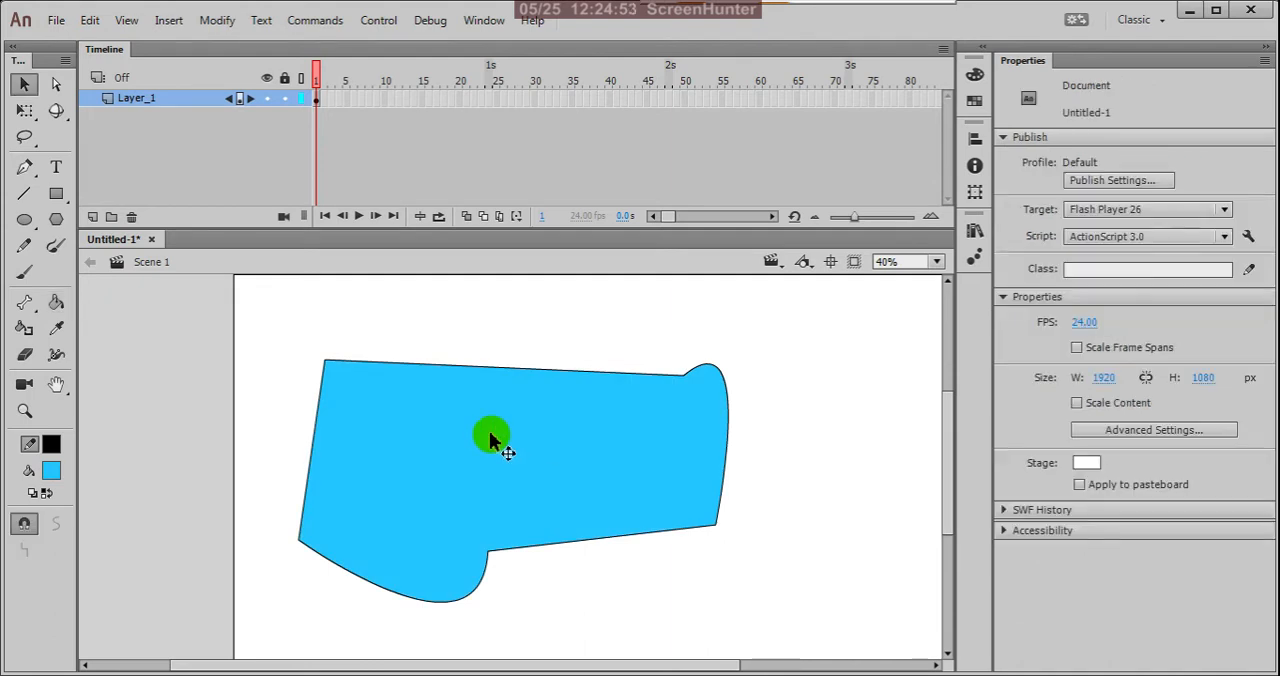
mouse_move(234, 300)
left_mouse_down()
mouse_move(537, 551)
mouse_move(806, 653)
left_mouse_up()
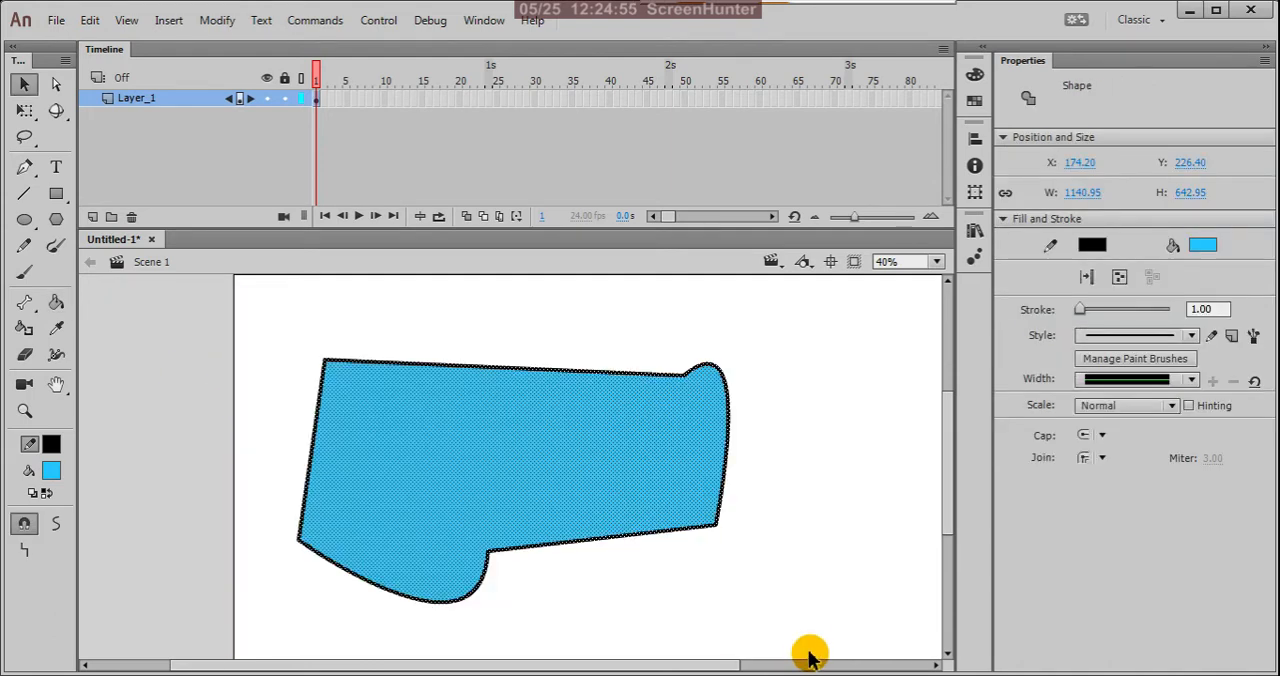
key("Delete")
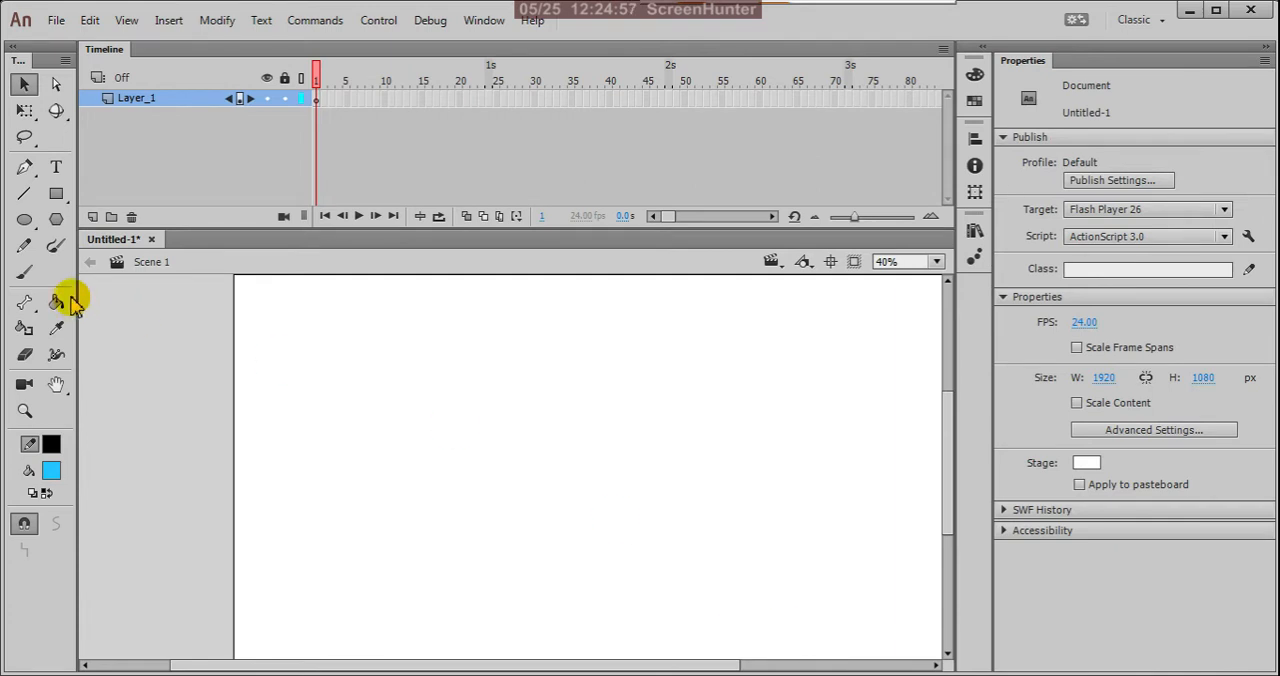
Step: Draw a closed Pen tool shape with a steep straight left side, a downward-sagging bottom curve and a straight sloping top edge
left_click(24, 167)
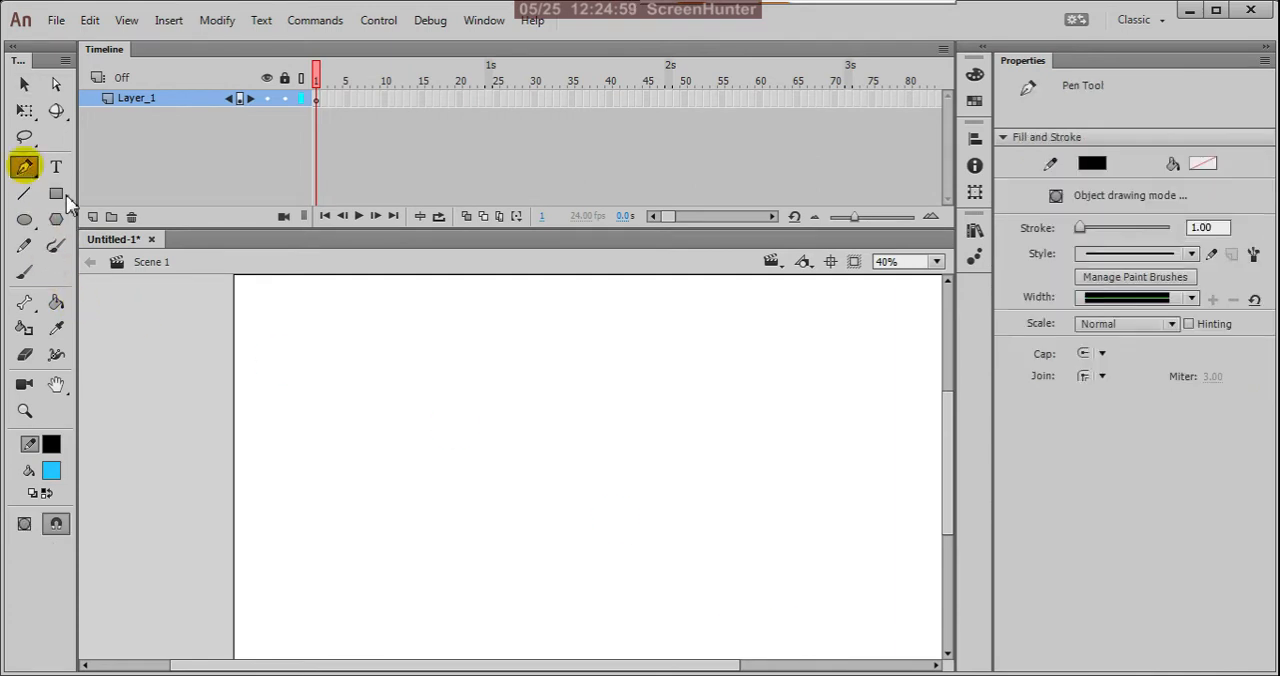
left_click(332, 348)
left_click(278, 584)
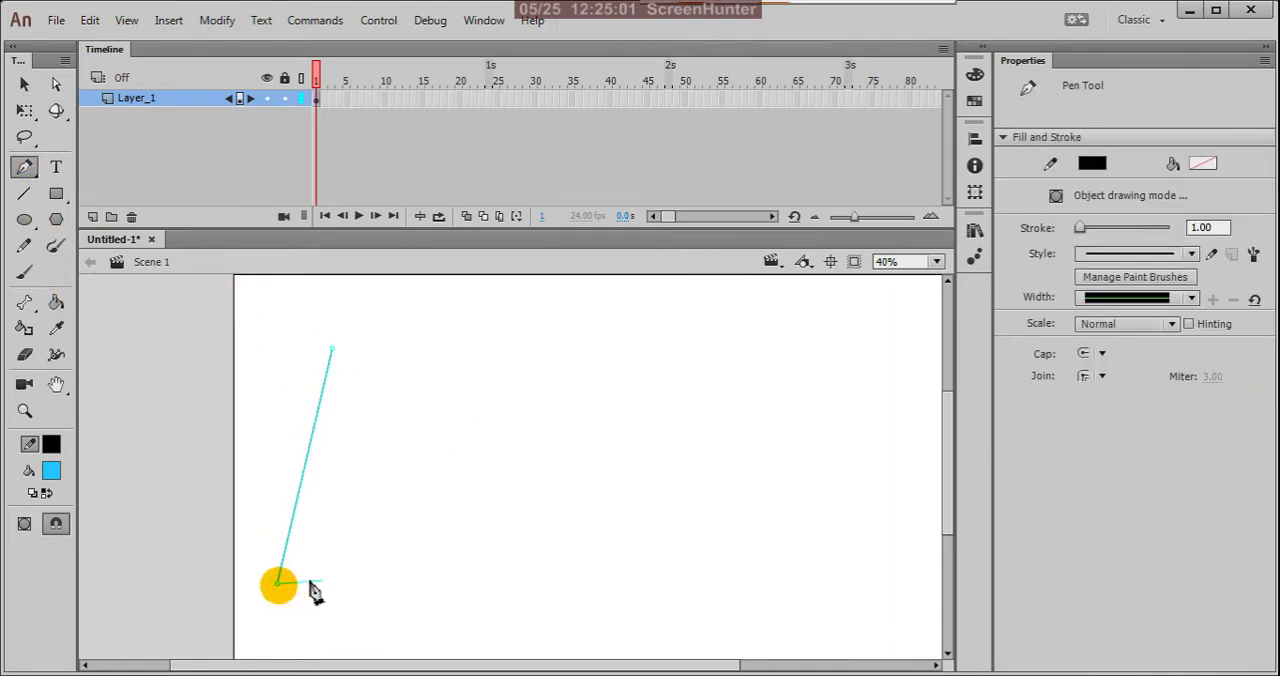
left_click_drag(676, 524, 711, 369)
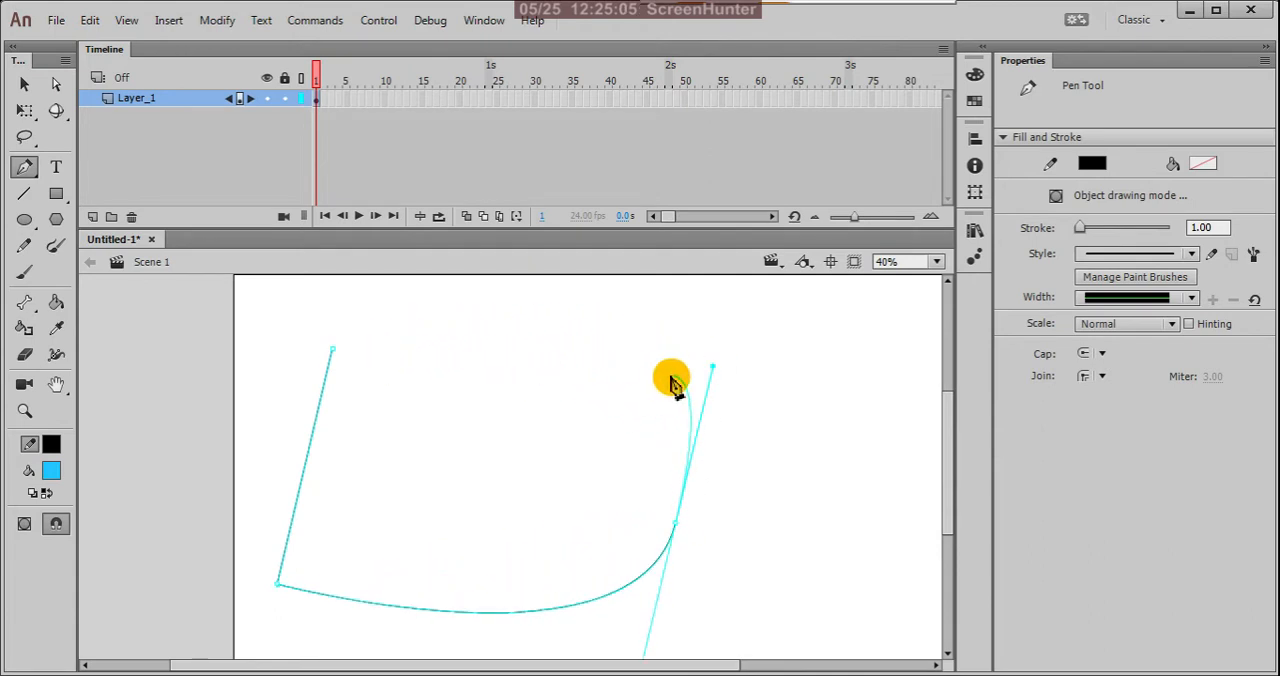
left_click(677, 528)
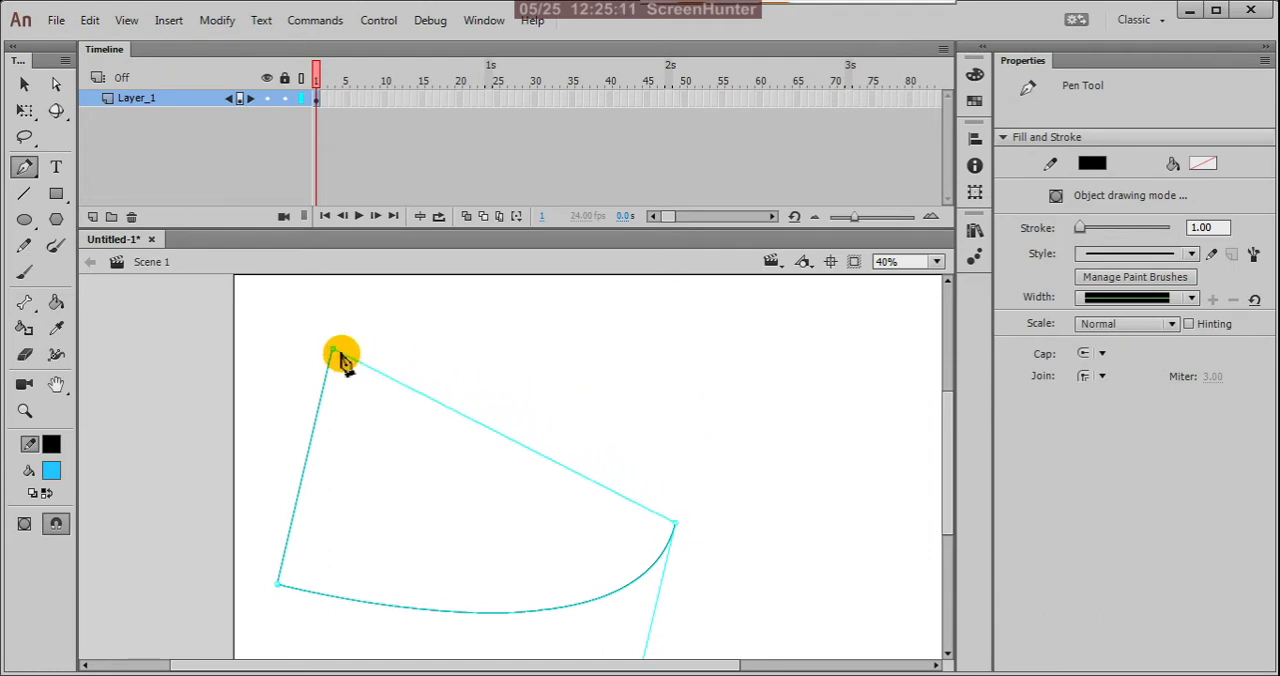
left_click(334, 353)
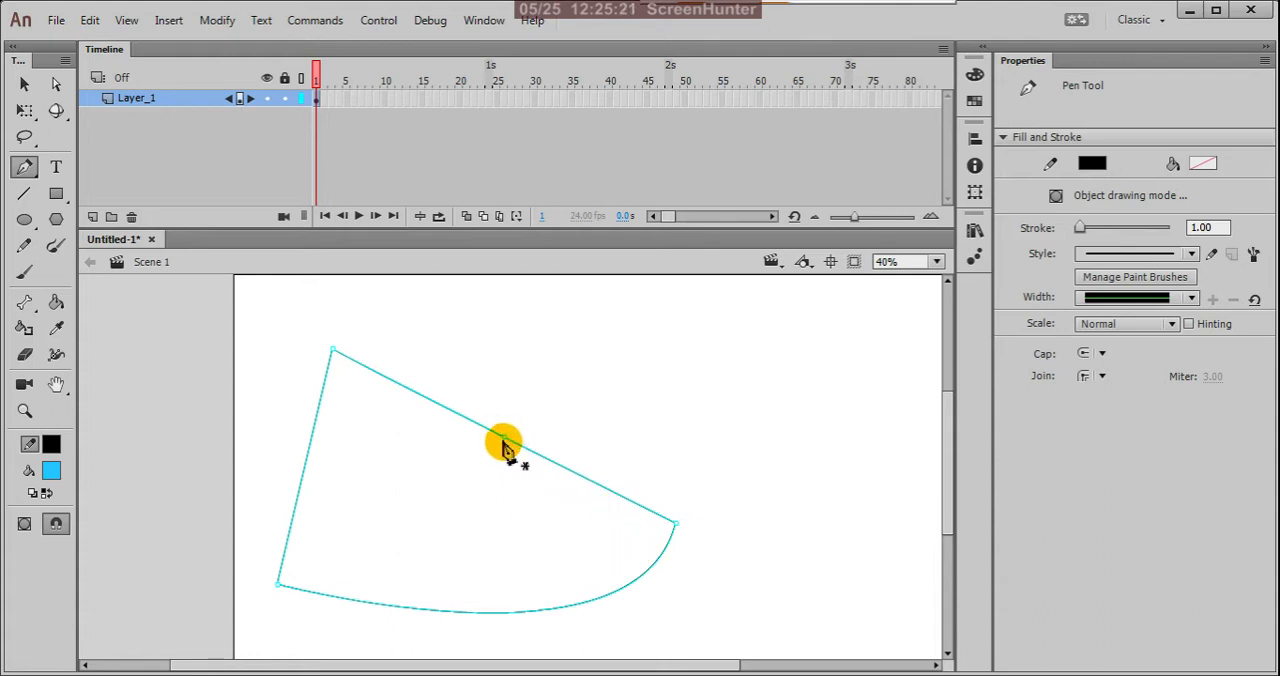
Step: Add anchor points to the sloping top edge at its middle and near both ends, using the Add Anchor Point tool for the outer two
left_click(27, 167)
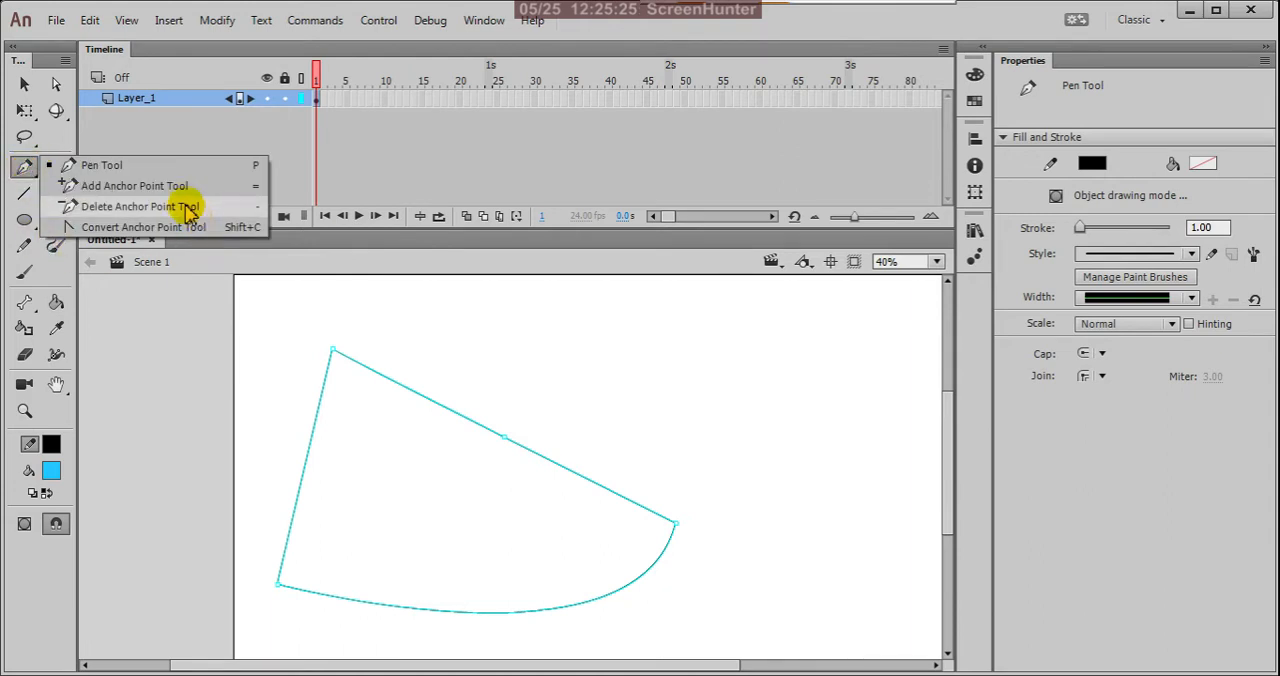
left_click(90, 187)
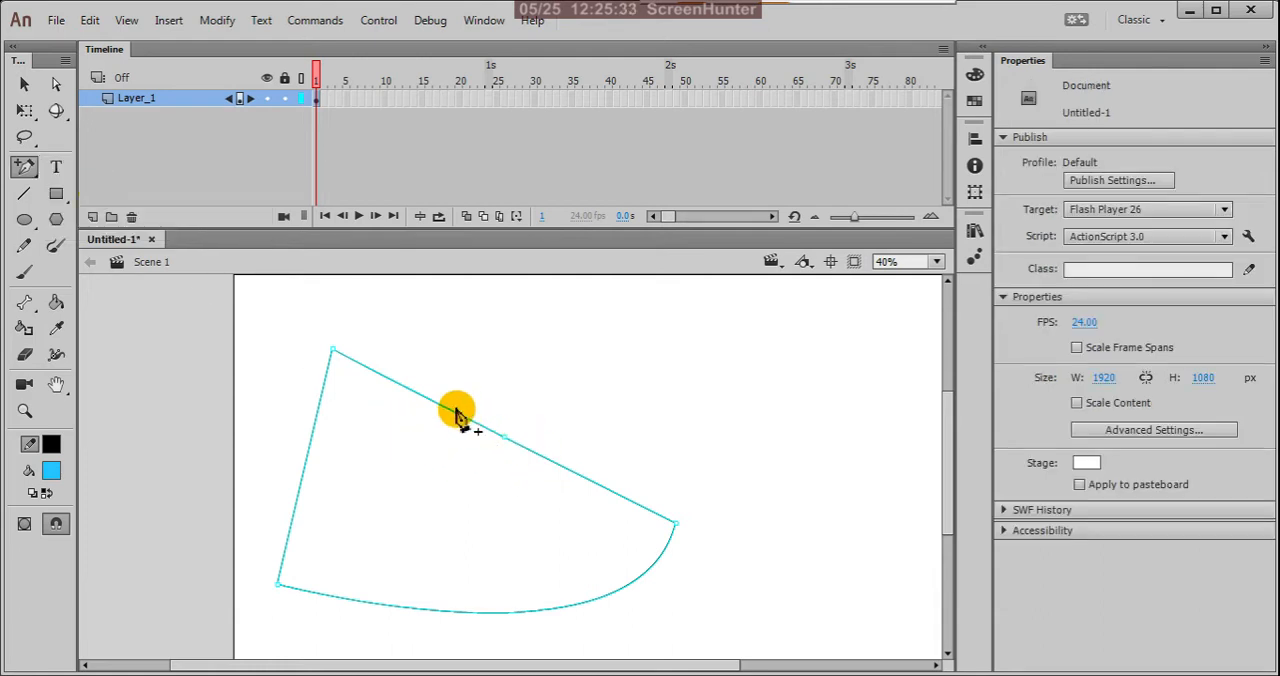
left_click(403, 388)
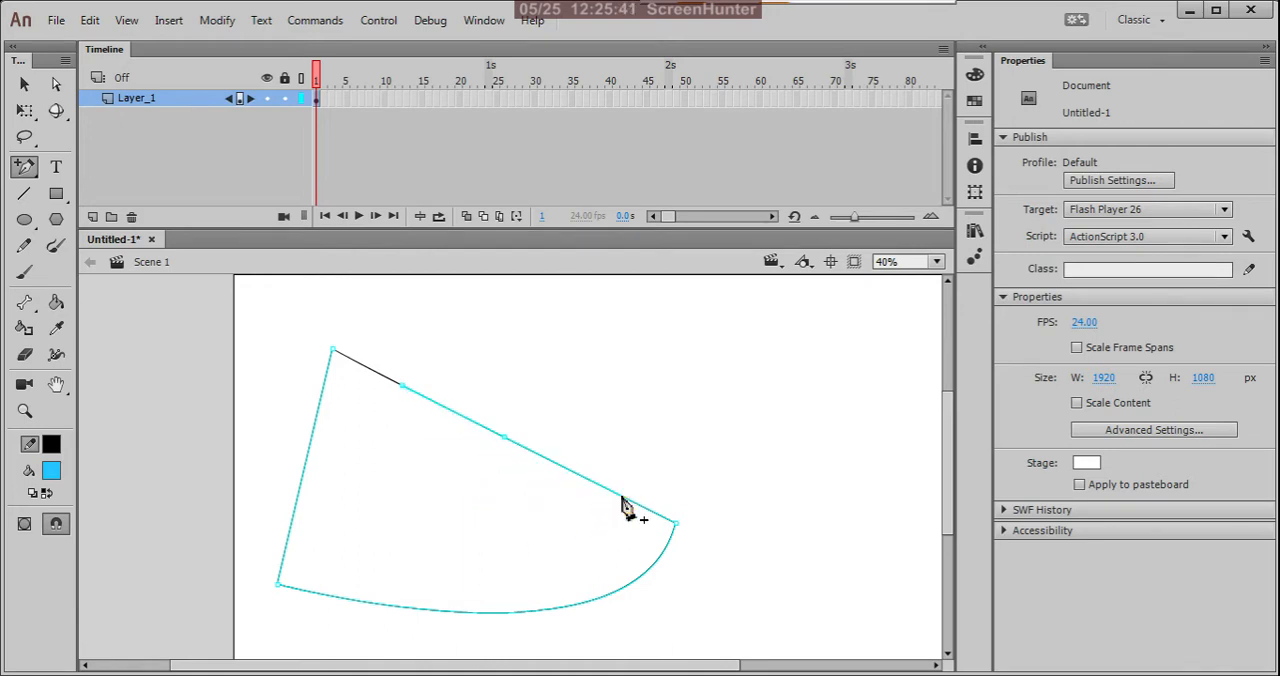
left_click(400, 584)
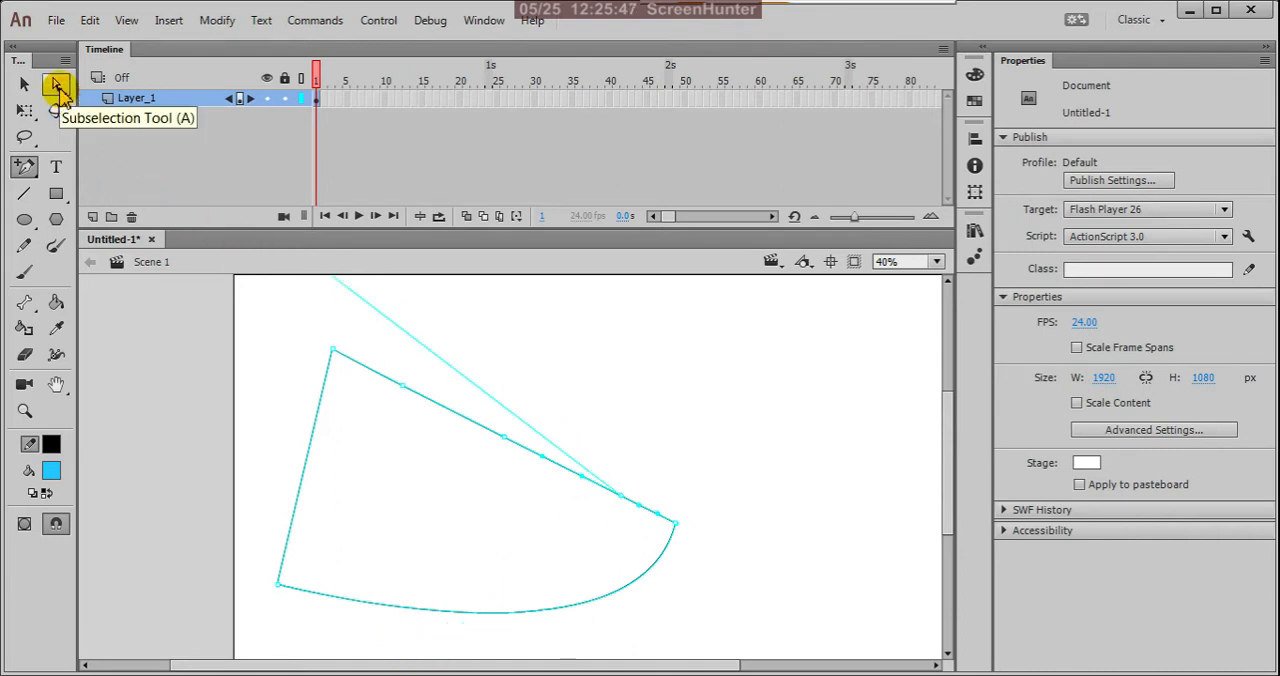
Step: Reshape the top edge into a wave with the Subselection tool, lowering the upper-left point, steepening the outer handles and raising the middle point
left_click(58, 88)
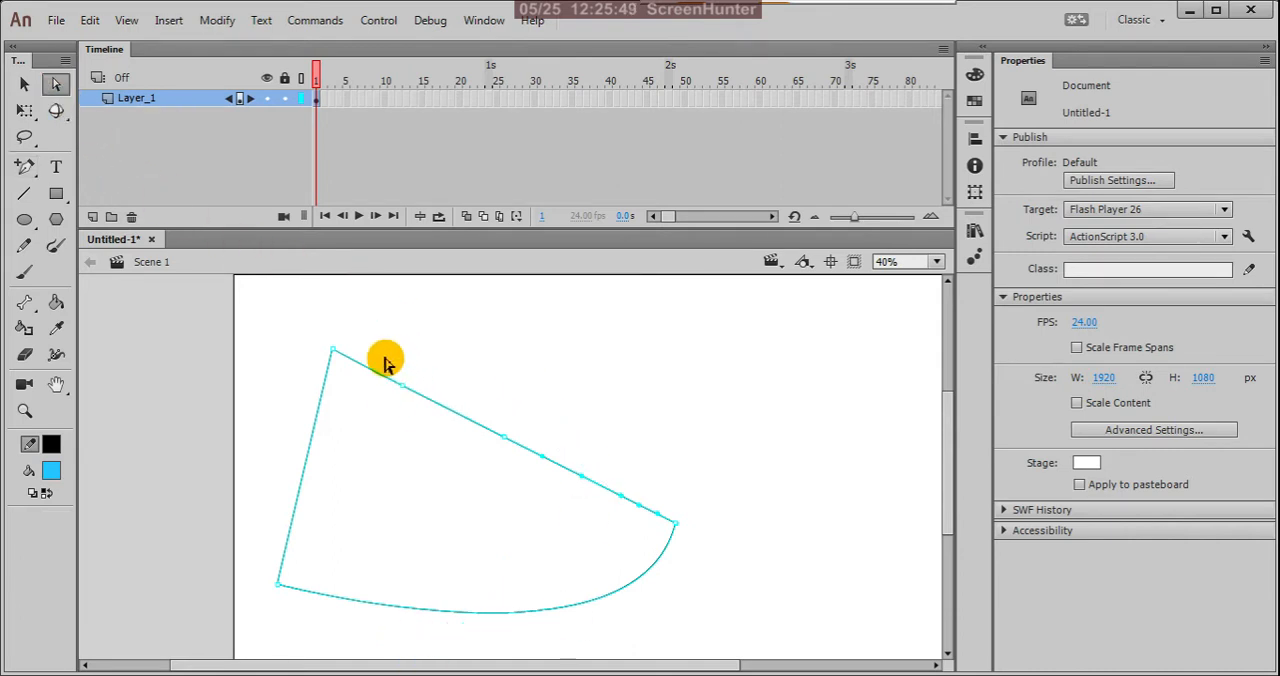
left_click_drag(381, 358, 424, 428)
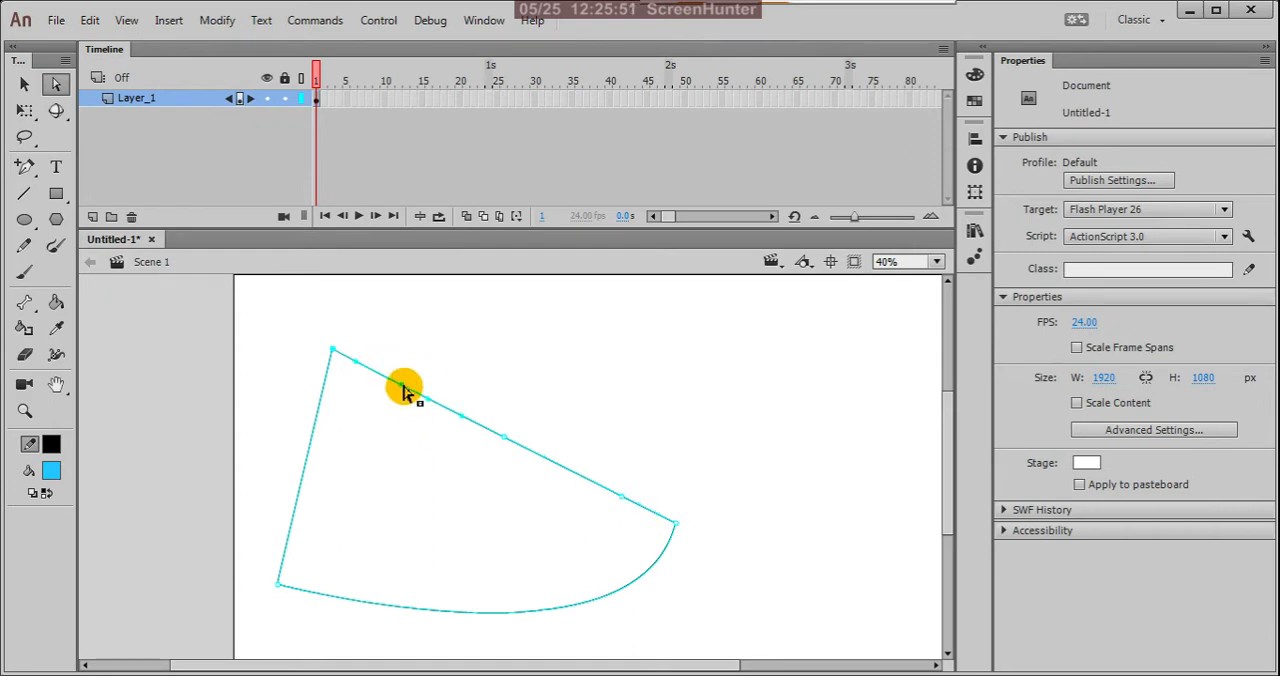
left_click_drag(401, 390, 397, 499)
left_click_drag(607, 471, 625, 530)
left_click_drag(622, 452, 638, 388)
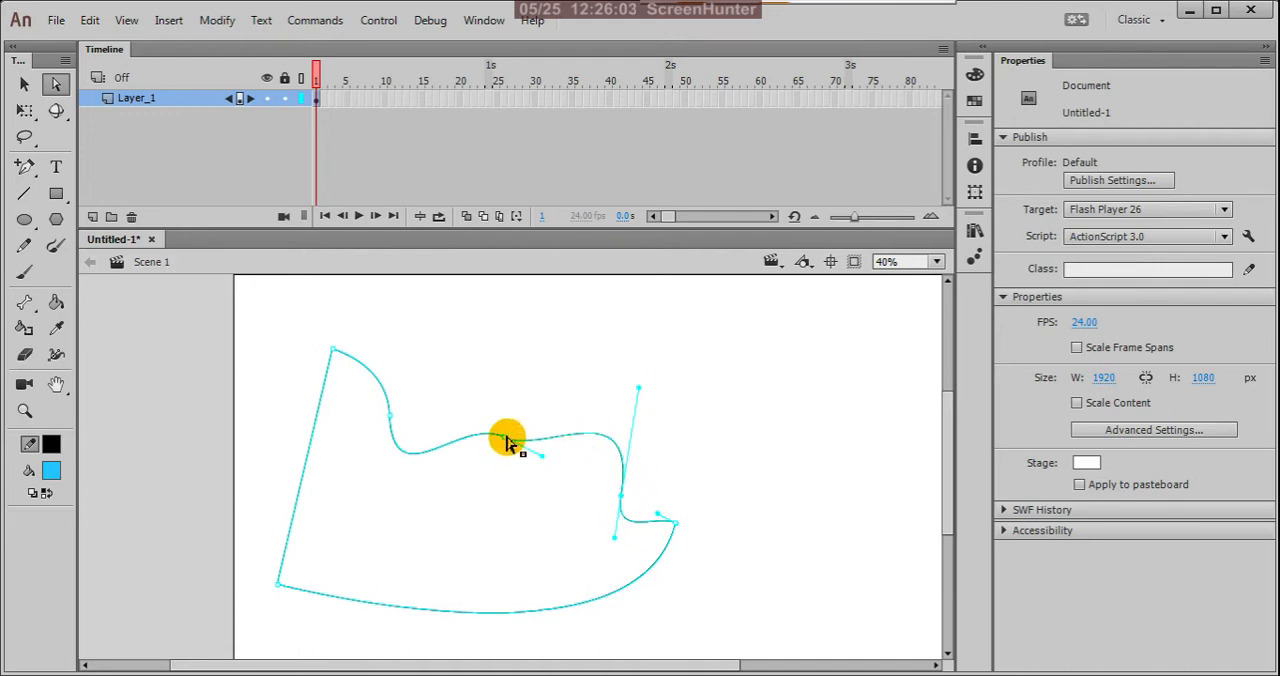
left_click_drag(507, 442, 512, 367)
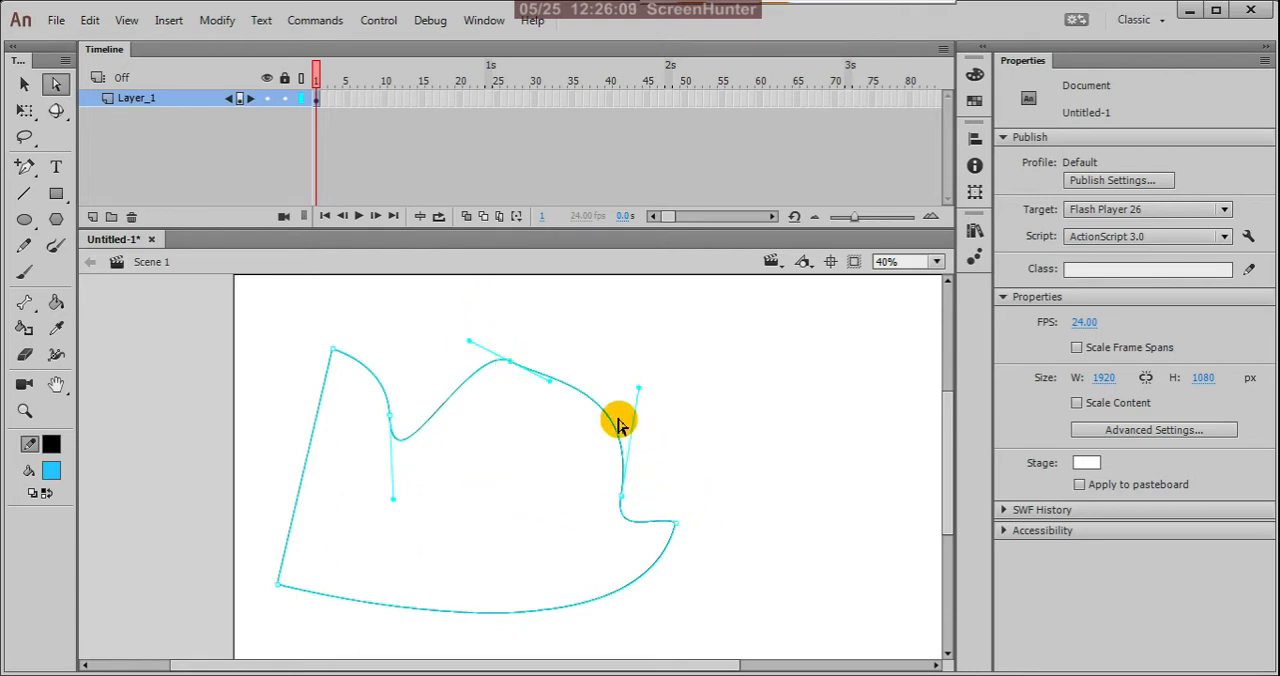
Step: Remove the middle and right added anchor points from the wavy top edge with the Delete Anchor Point tool
left_click(34, 175)
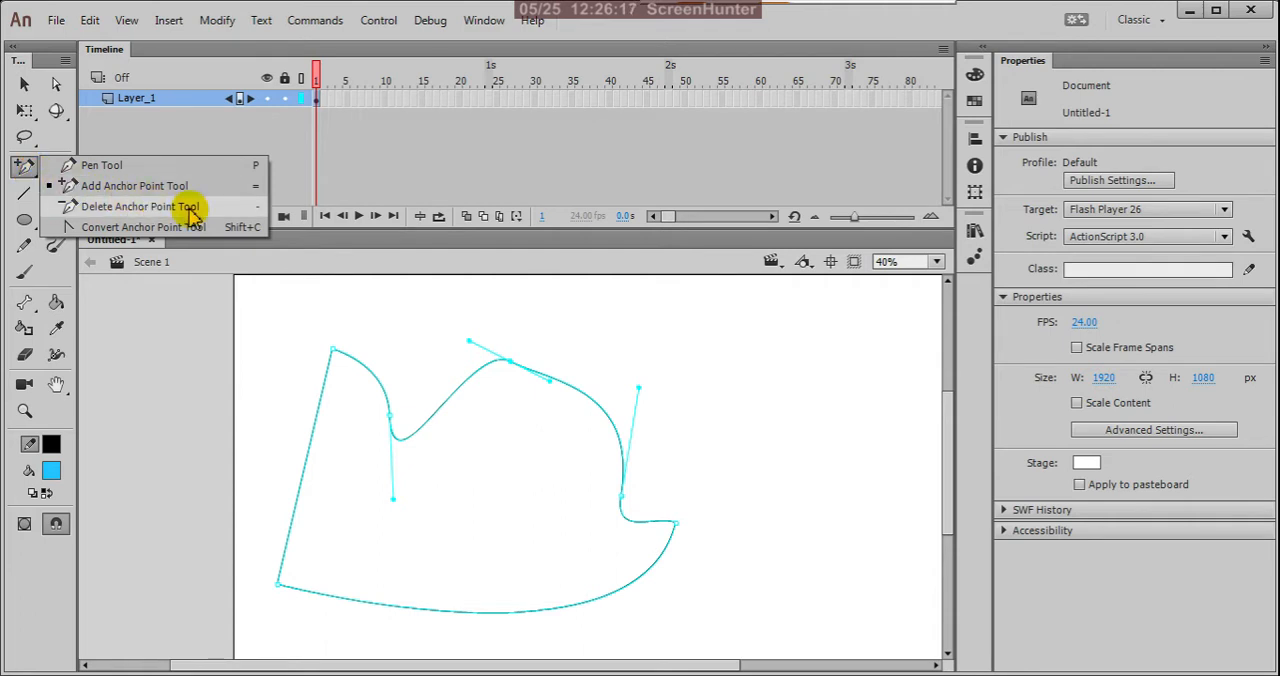
left_click(155, 207)
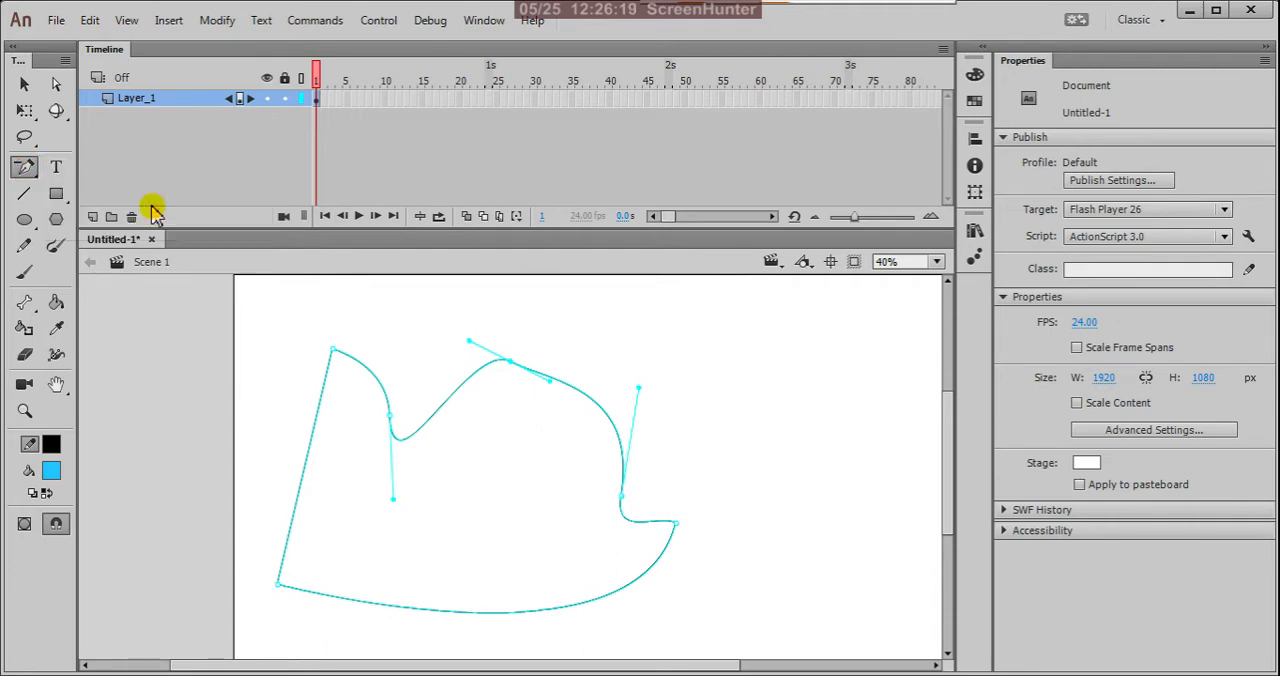
left_click(510, 362)
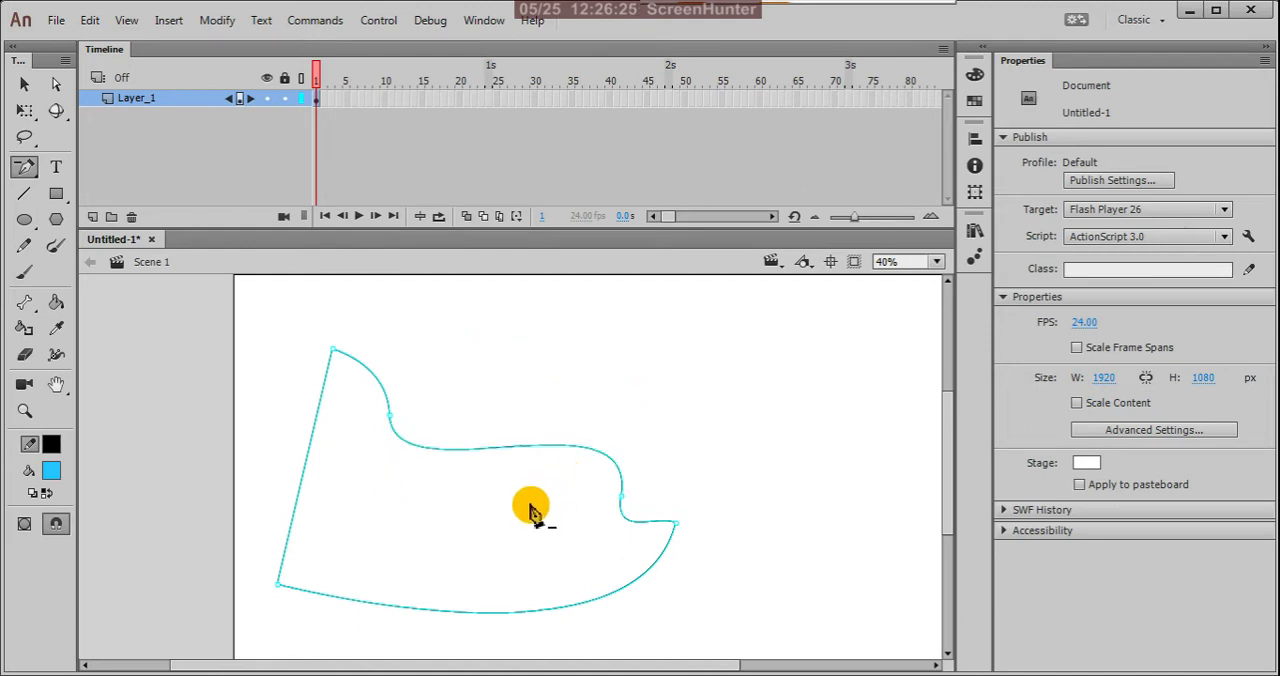
left_click(622, 497)
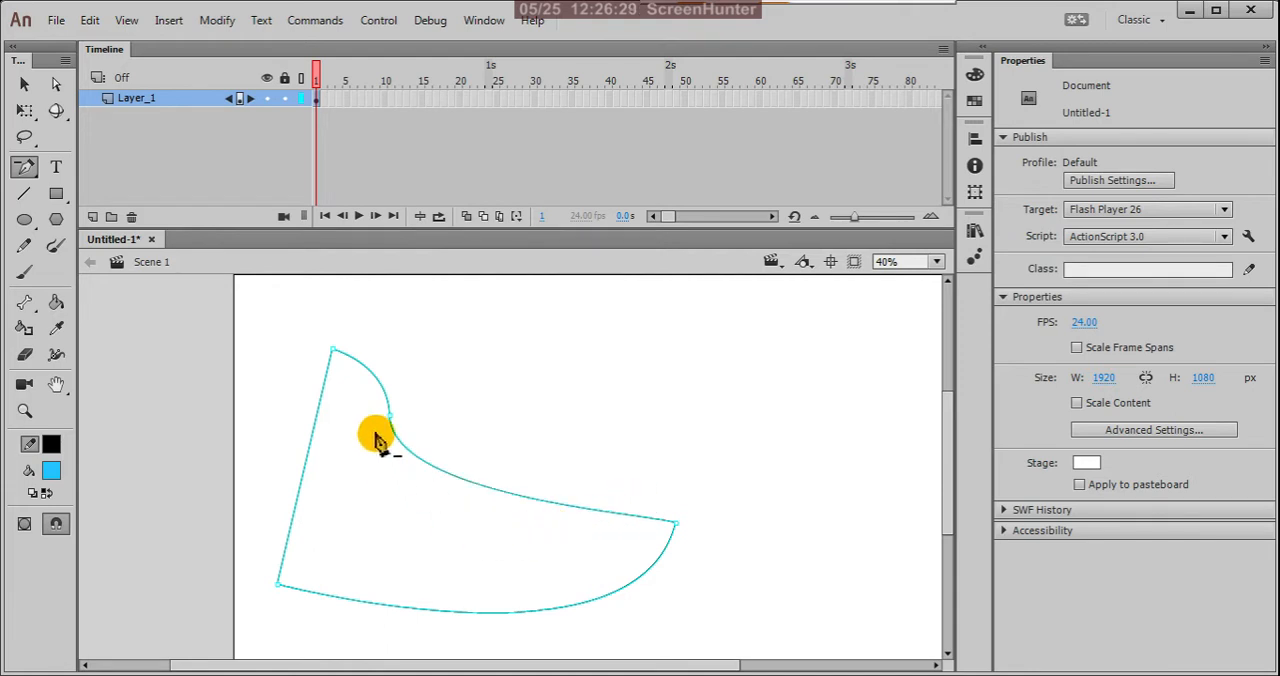
Step: Adjust both handles of the remaining added anchor point with the Subselection tool to form a rounded hump above a deep inward curve
left_click(58, 88)
left_click(391, 431)
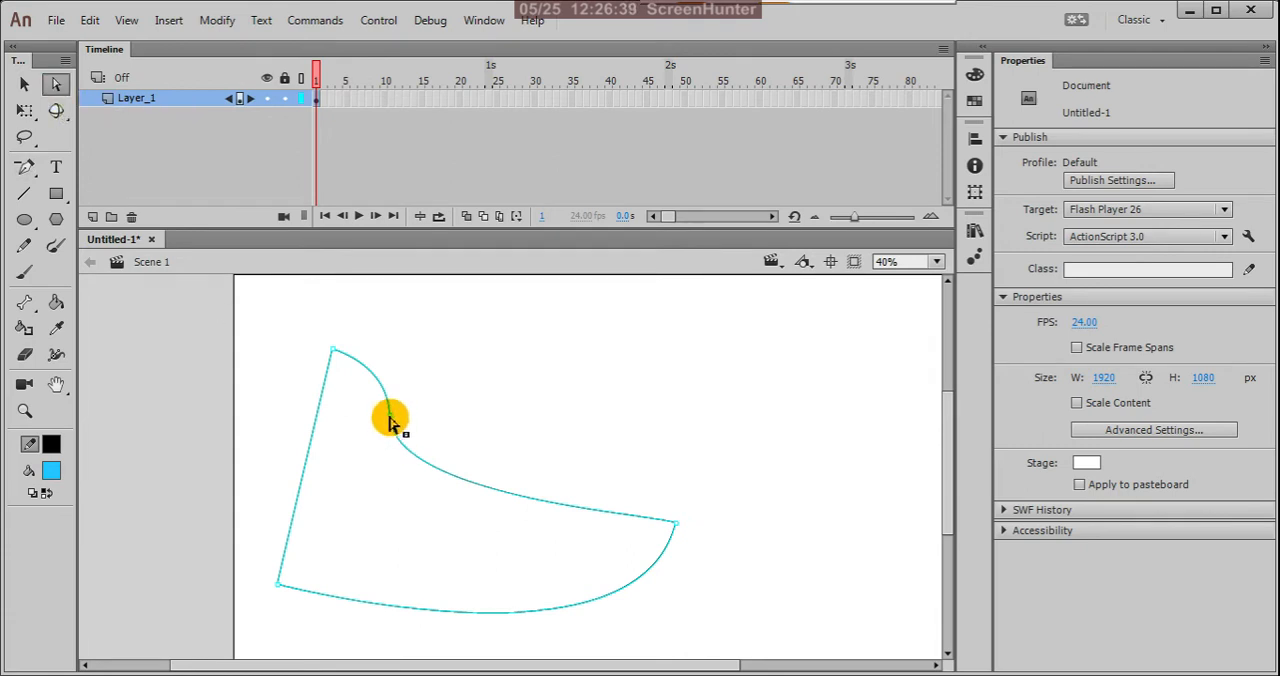
left_click_drag(389, 421, 396, 496)
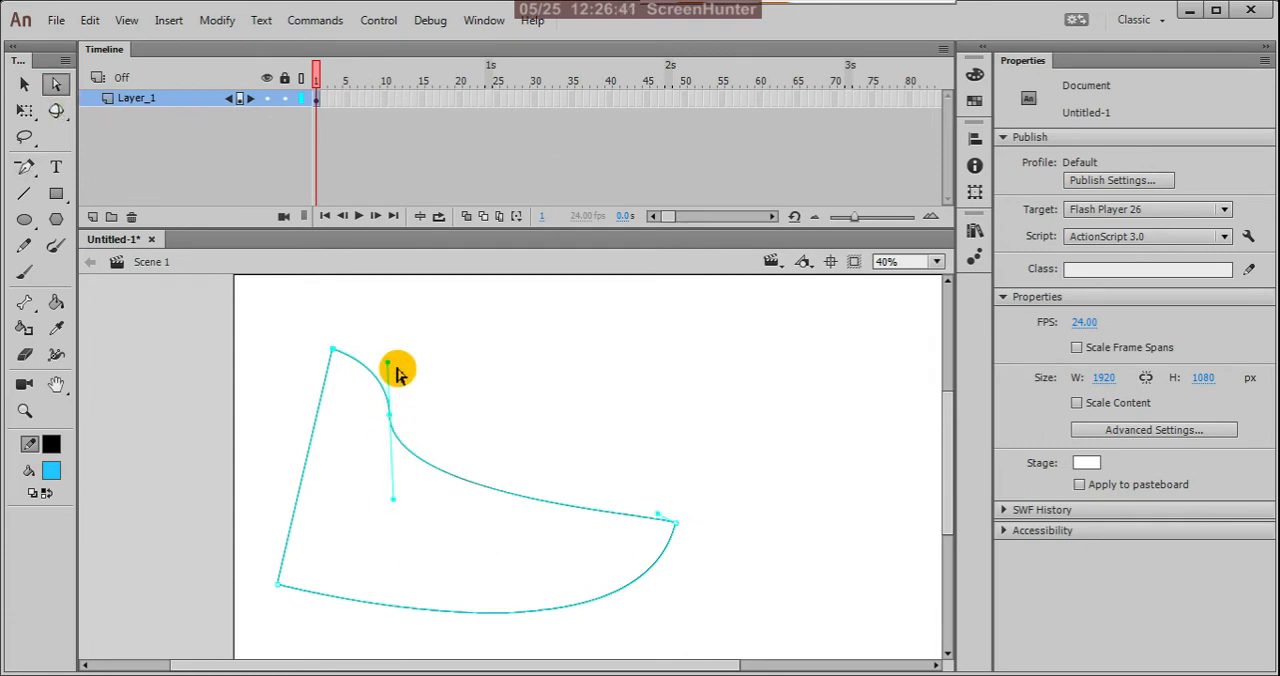
left_click_drag(389, 366, 490, 303)
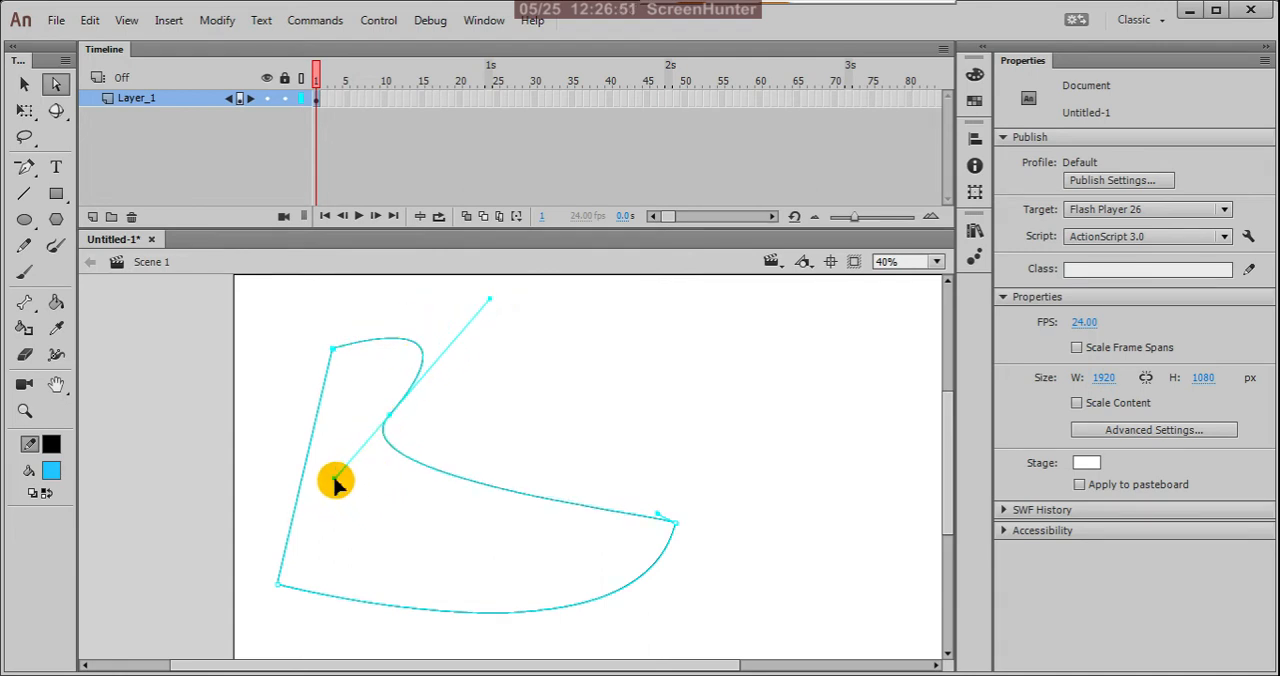
left_click_drag(336, 483, 359, 553)
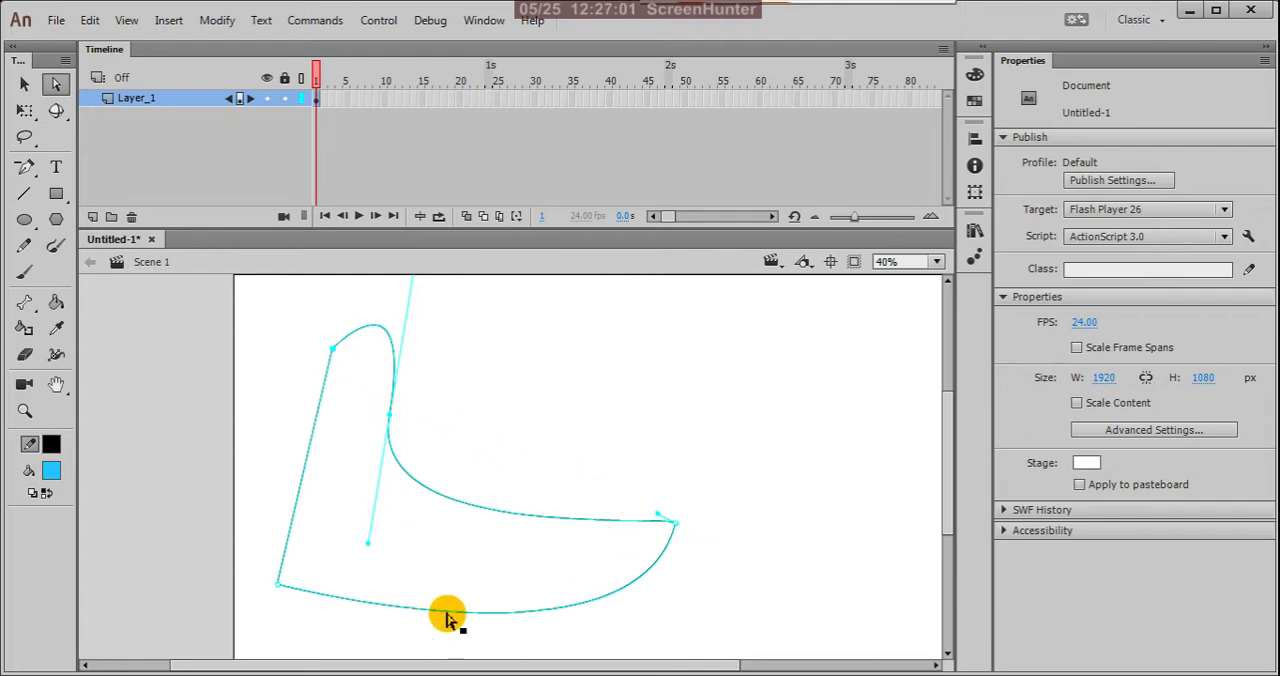
Step: Swing both handles of the inner anchor point and the right point's upper handle independently up and right with the Convert Anchor Point tool
left_click(34, 172)
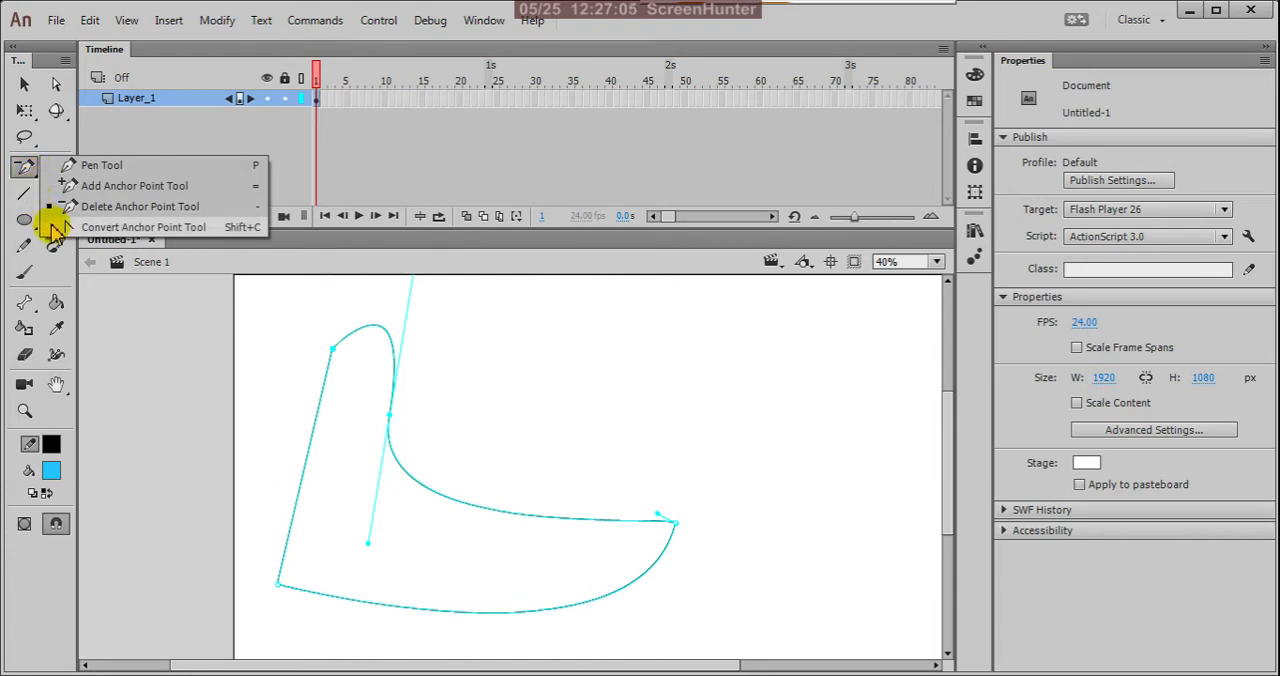
left_click(118, 228)
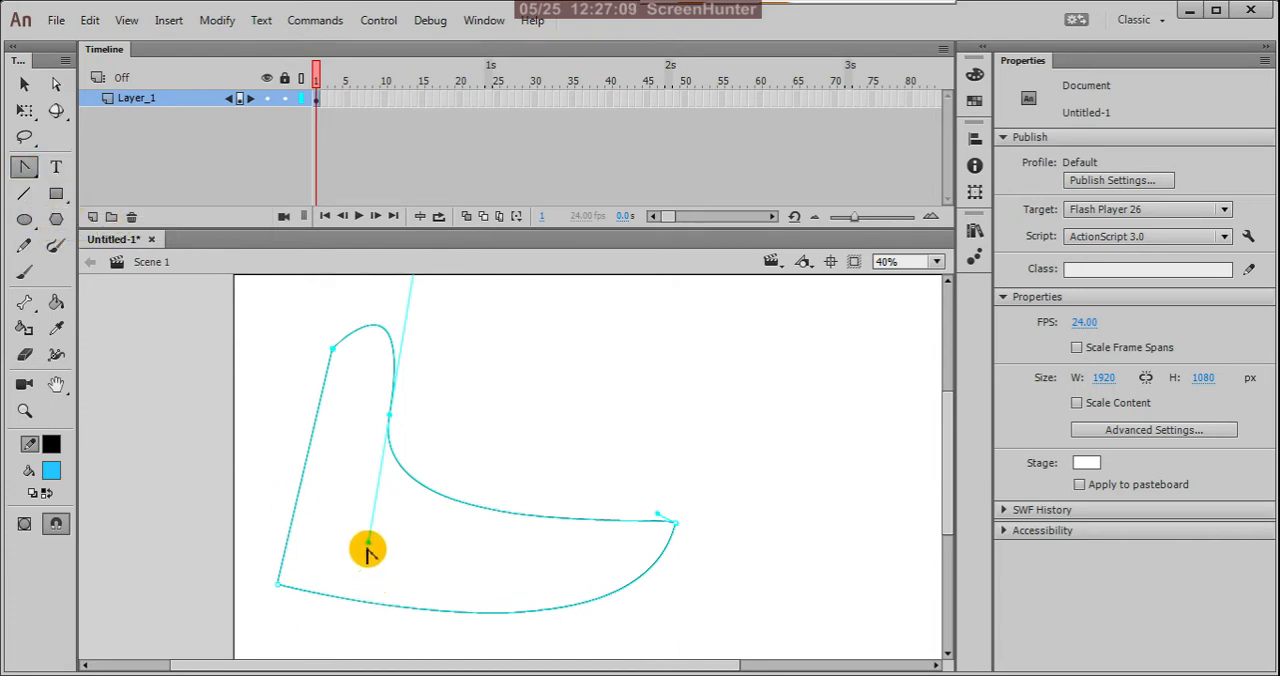
left_click_drag(368, 545, 771, 291)
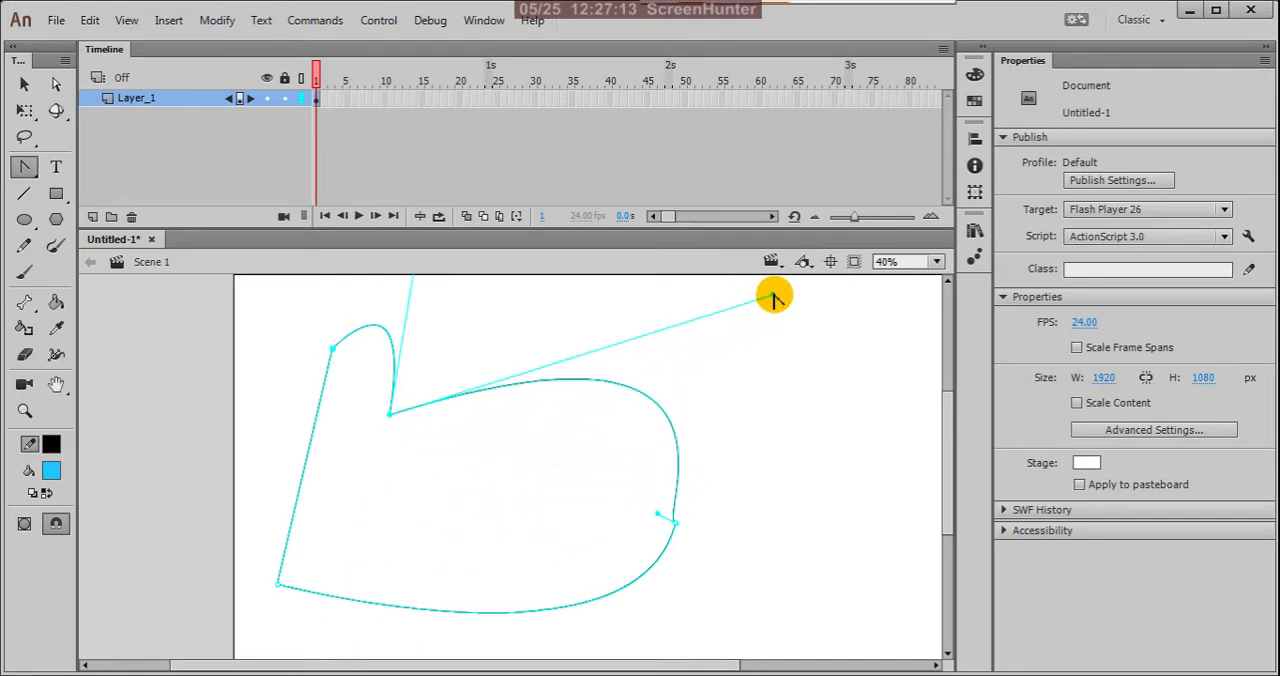
scroll(740, 470, "up", 3)
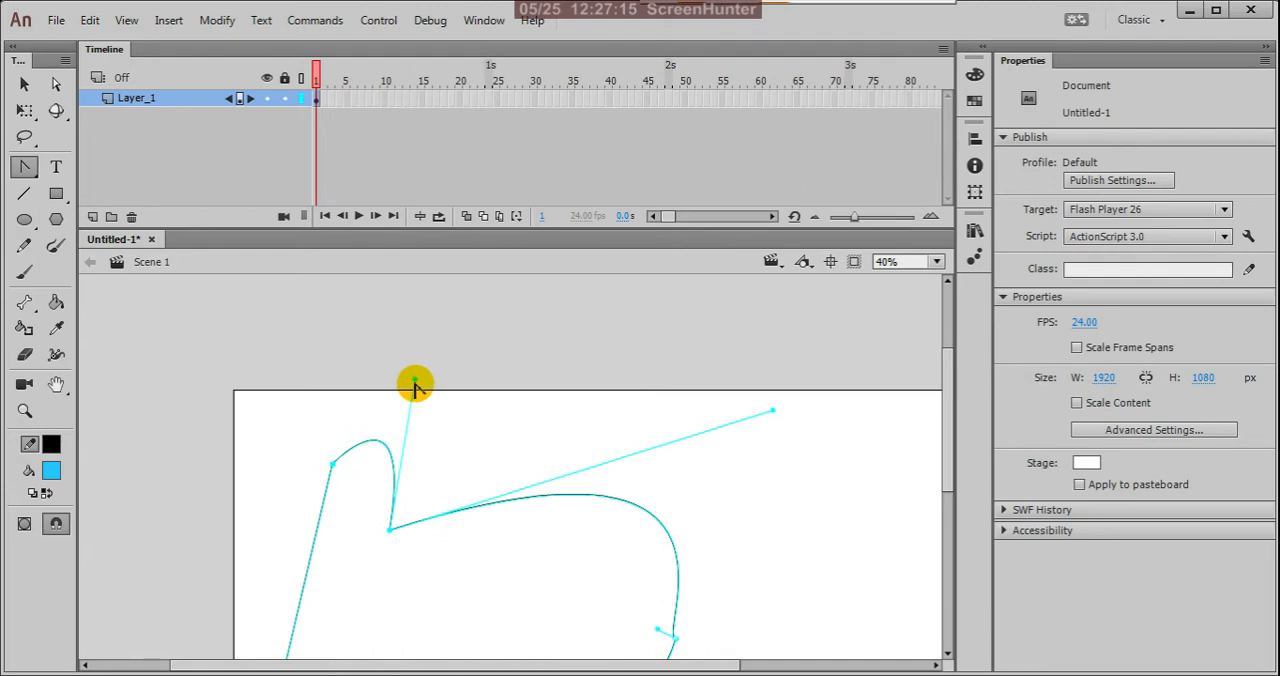
left_click_drag(415, 381, 529, 351)
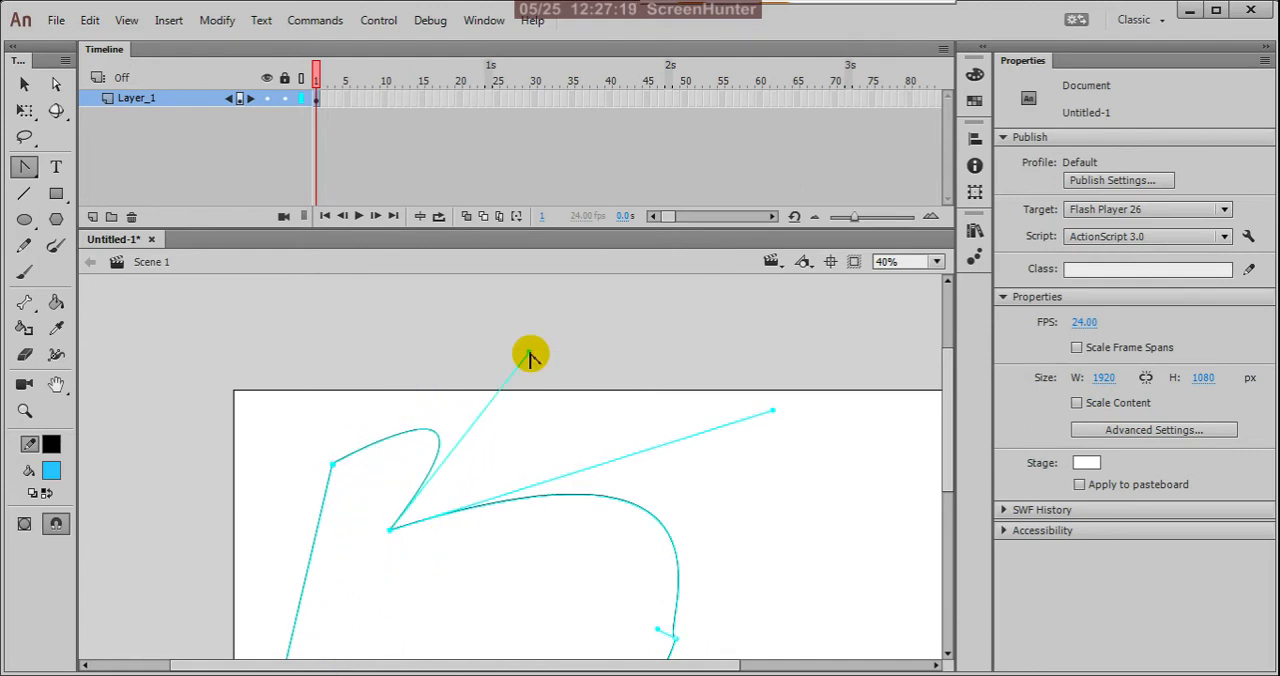
scroll(552, 337, "down", 3)
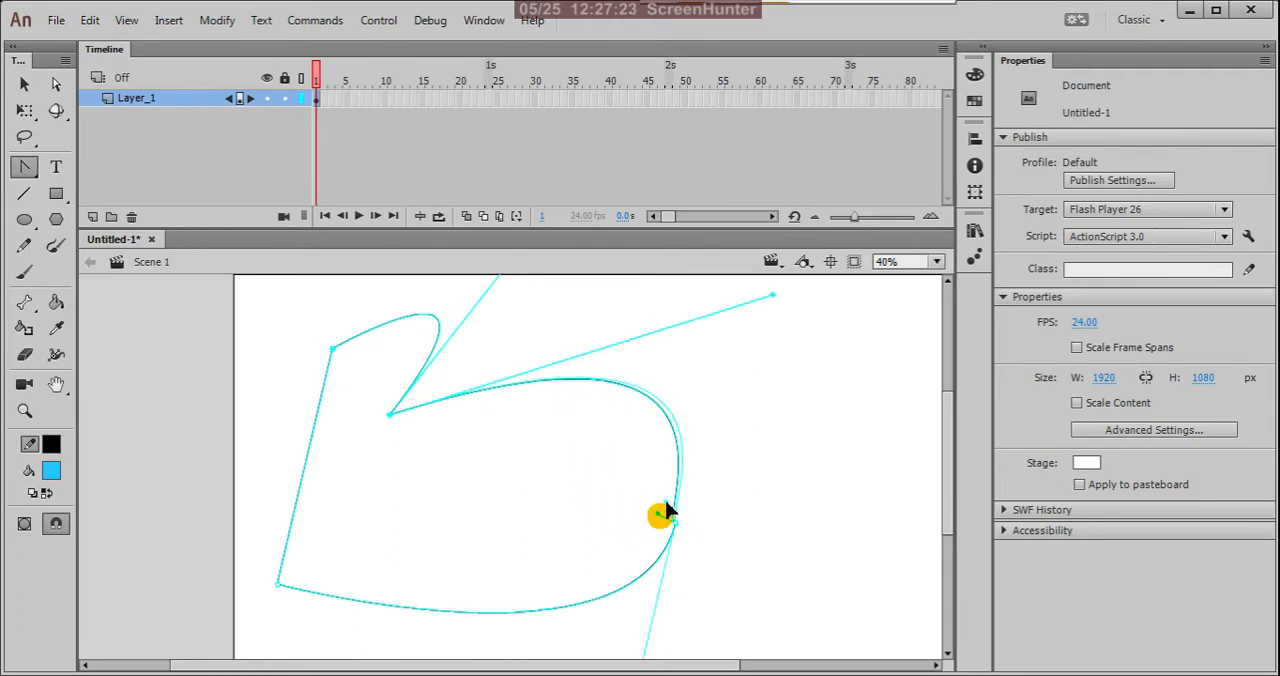
left_click_drag(666, 510, 755, 414)
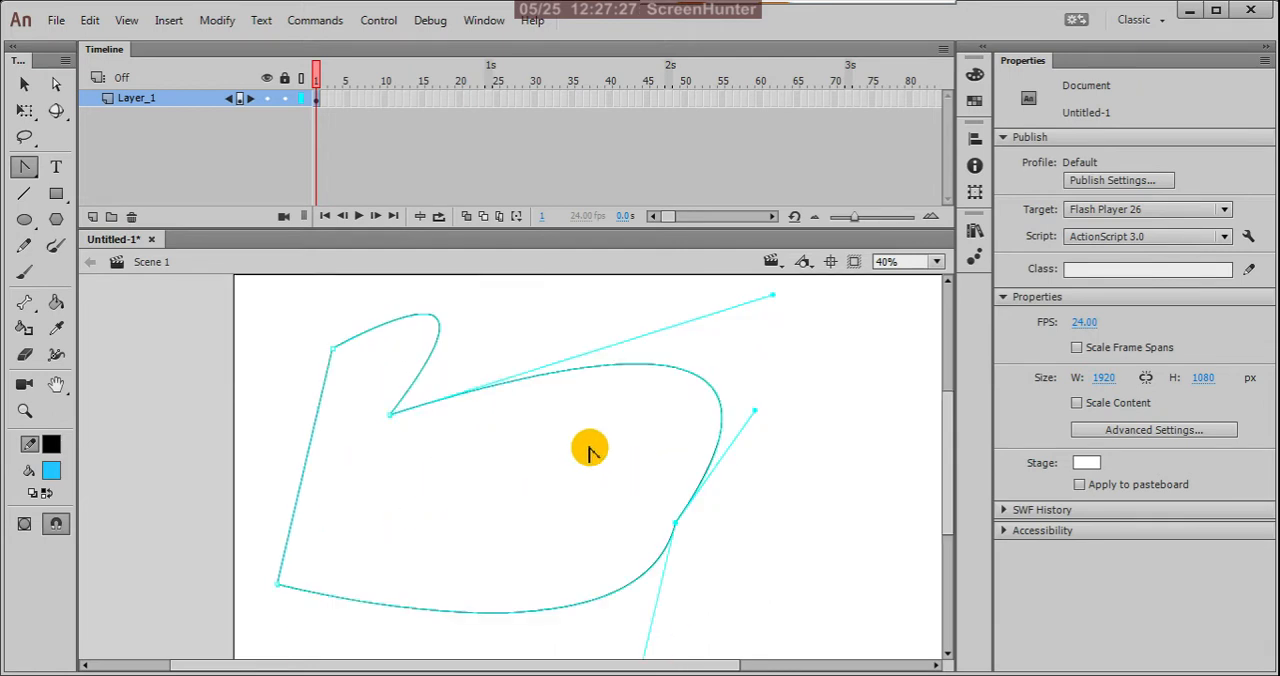
scroll(590, 447, "down", 1)
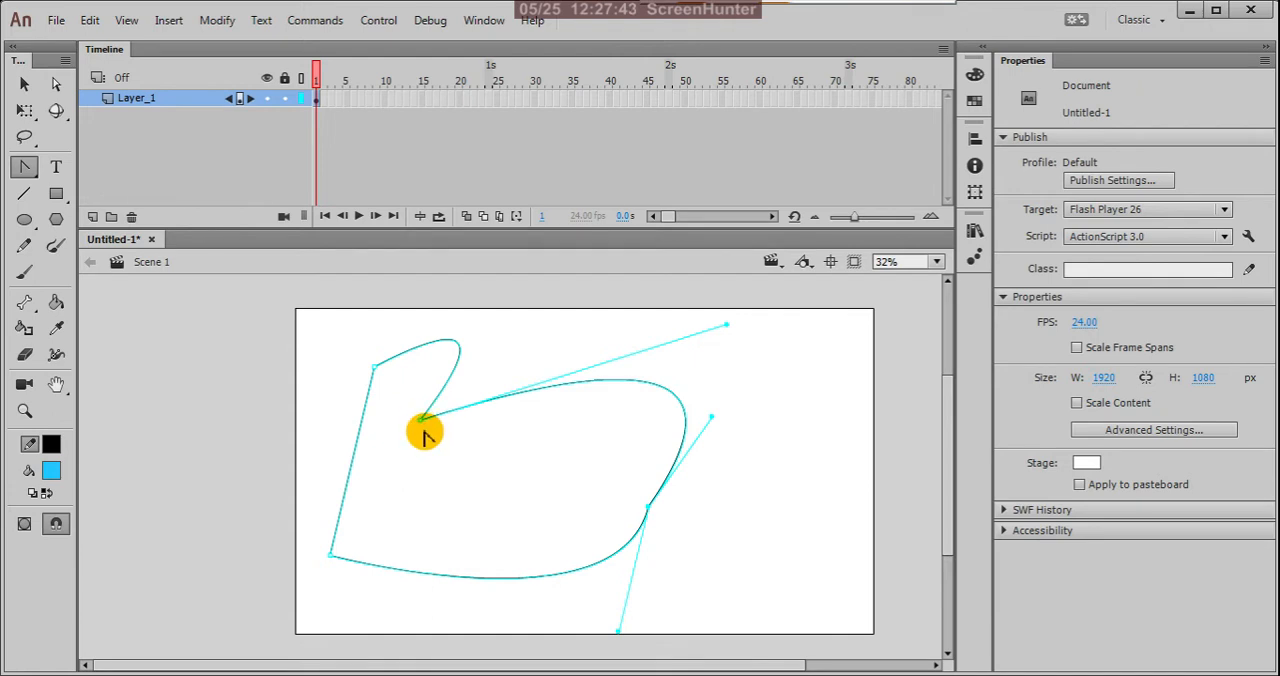
Step: Convert the inner anchor point and the right anchor point into corner points without handles using the Convert Anchor Point tool
left_click(27, 170)
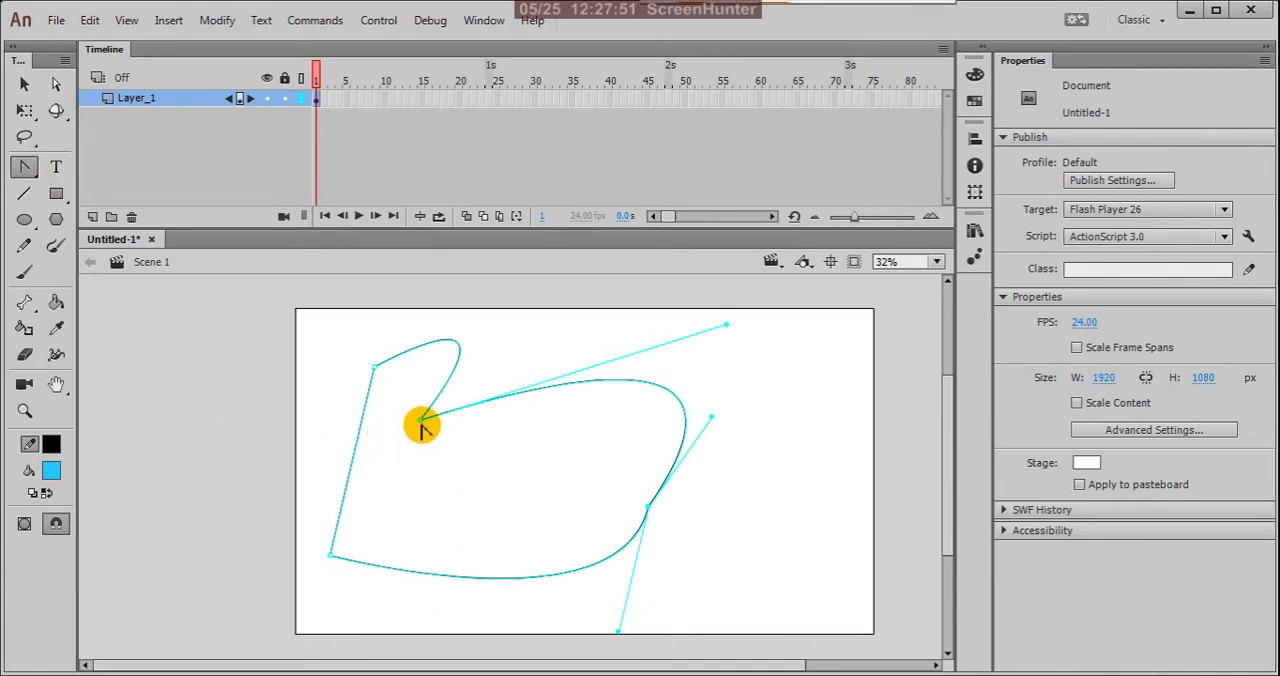
left_click(421, 420)
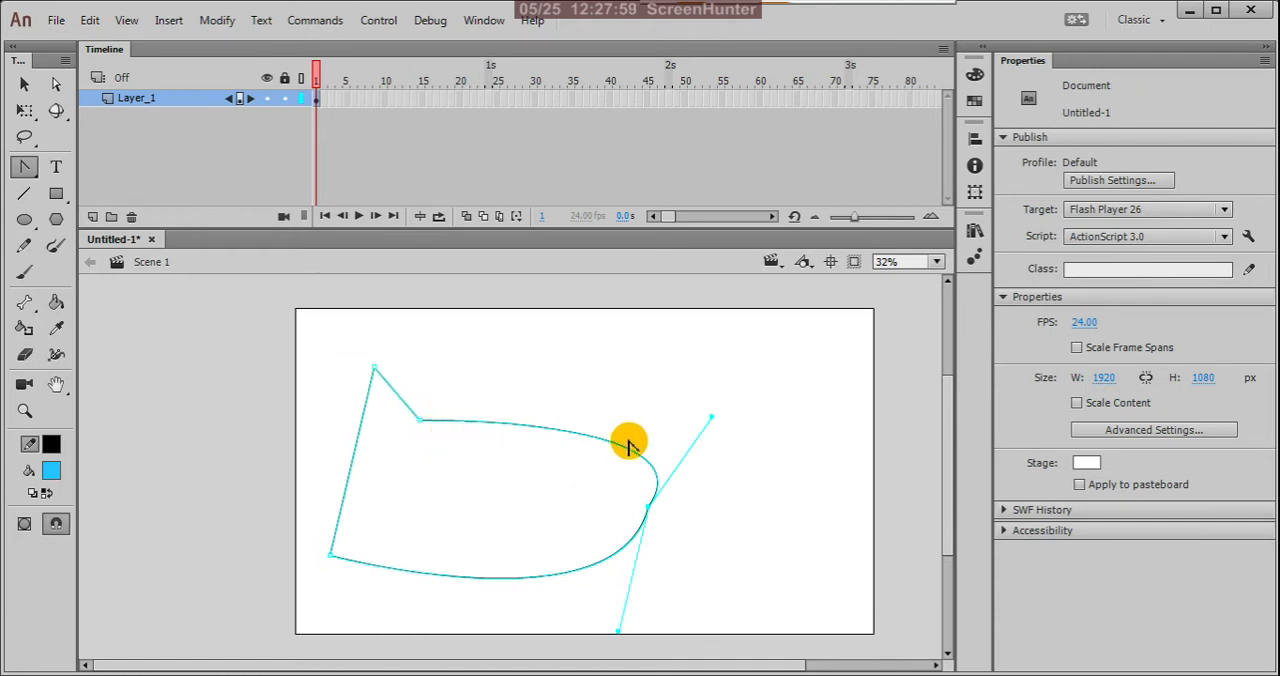
left_click(649, 512)
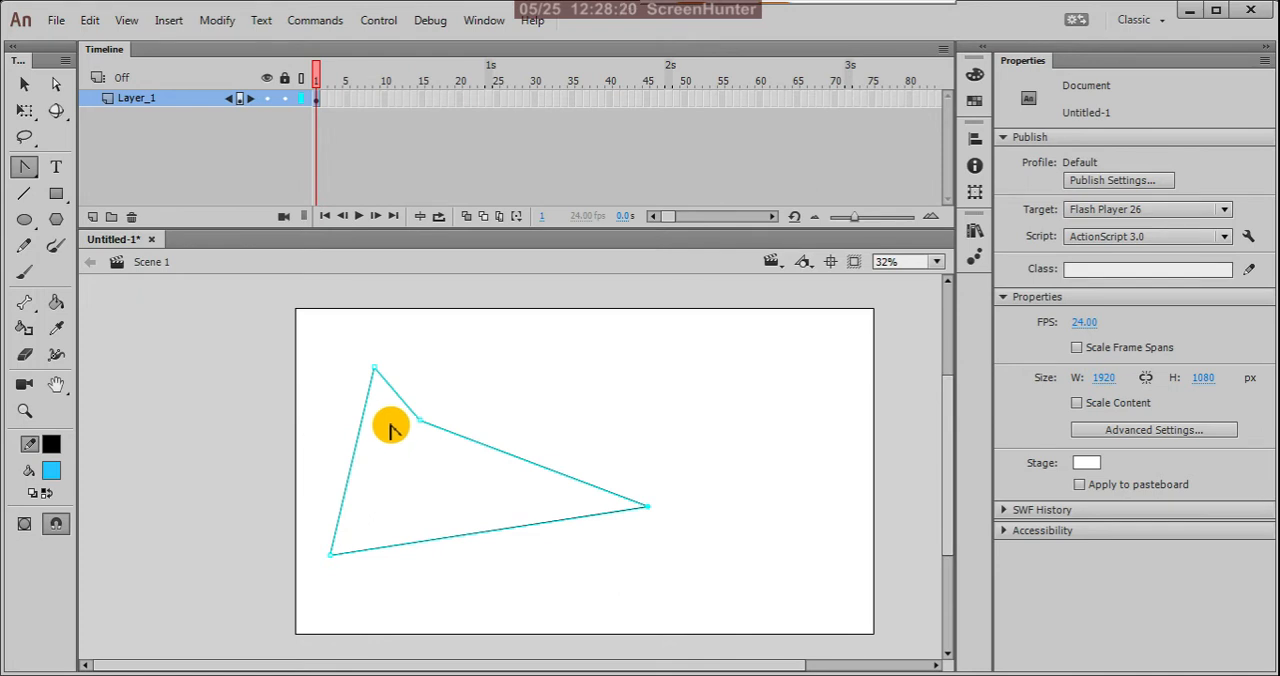
Step: Raise the inner corner point with the Subselection tool to form a four-sided shape, and shift the whole shape down and left
left_click(56, 84)
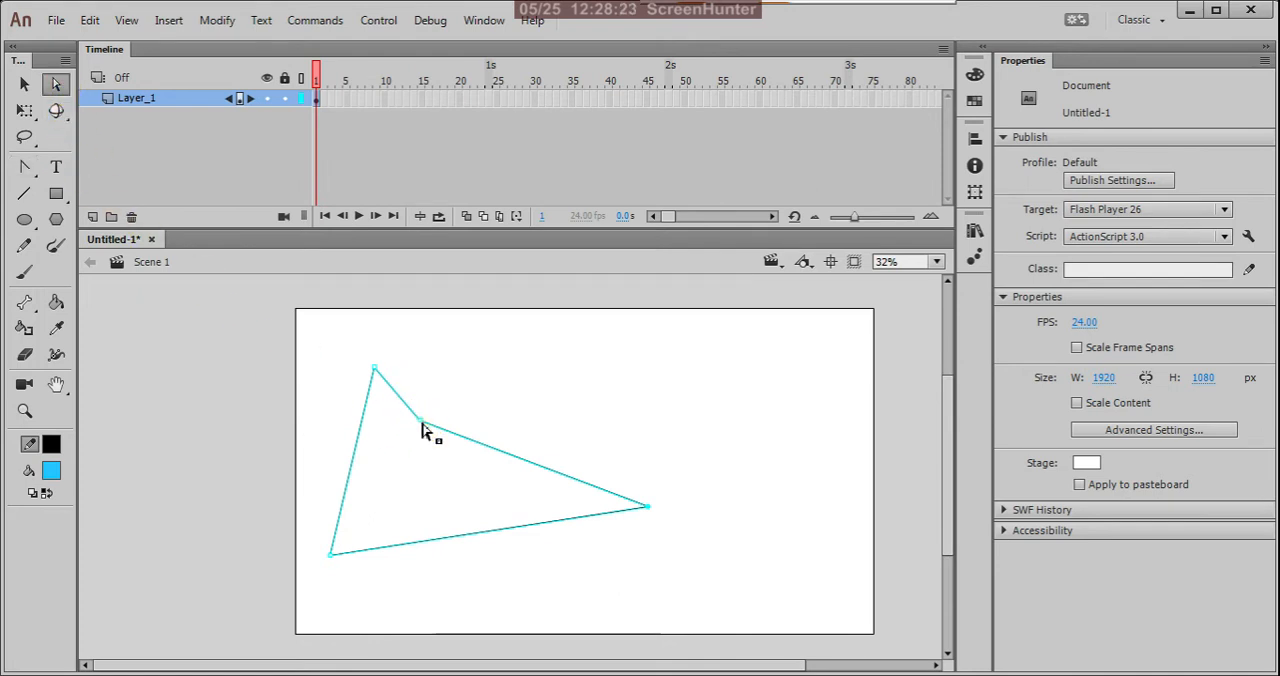
left_click_drag(421, 428, 529, 340)
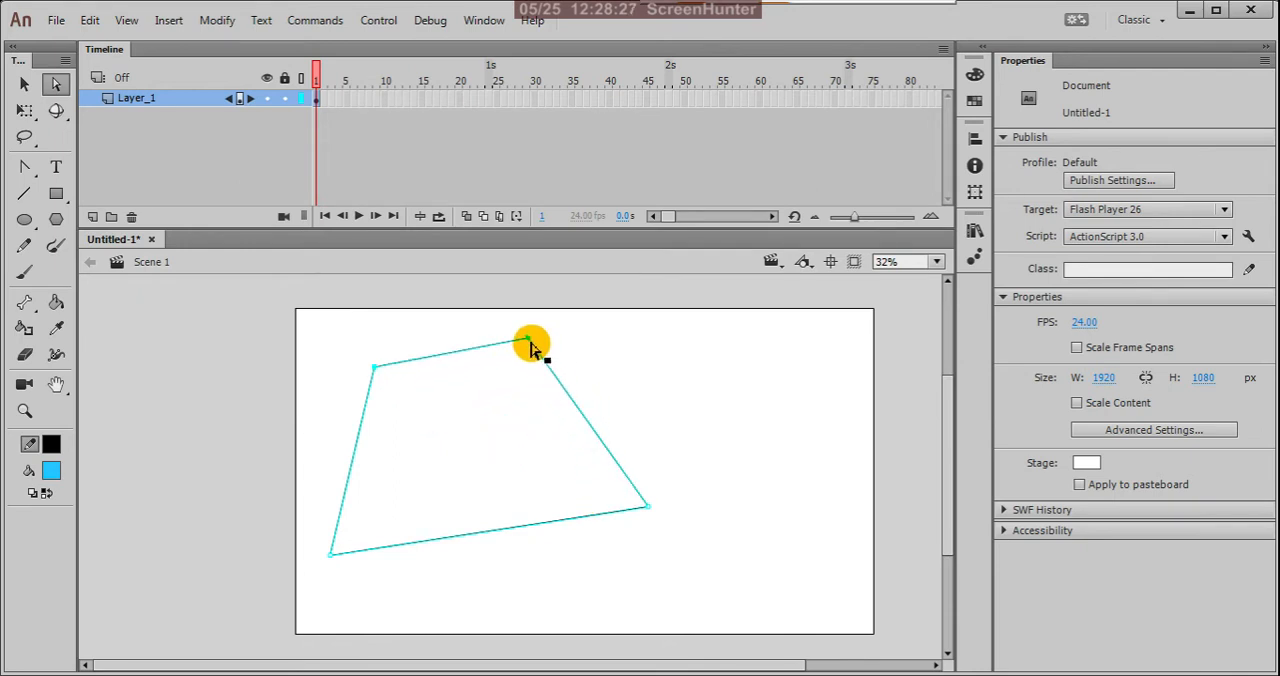
left_click_drag(527, 345, 492, 402)
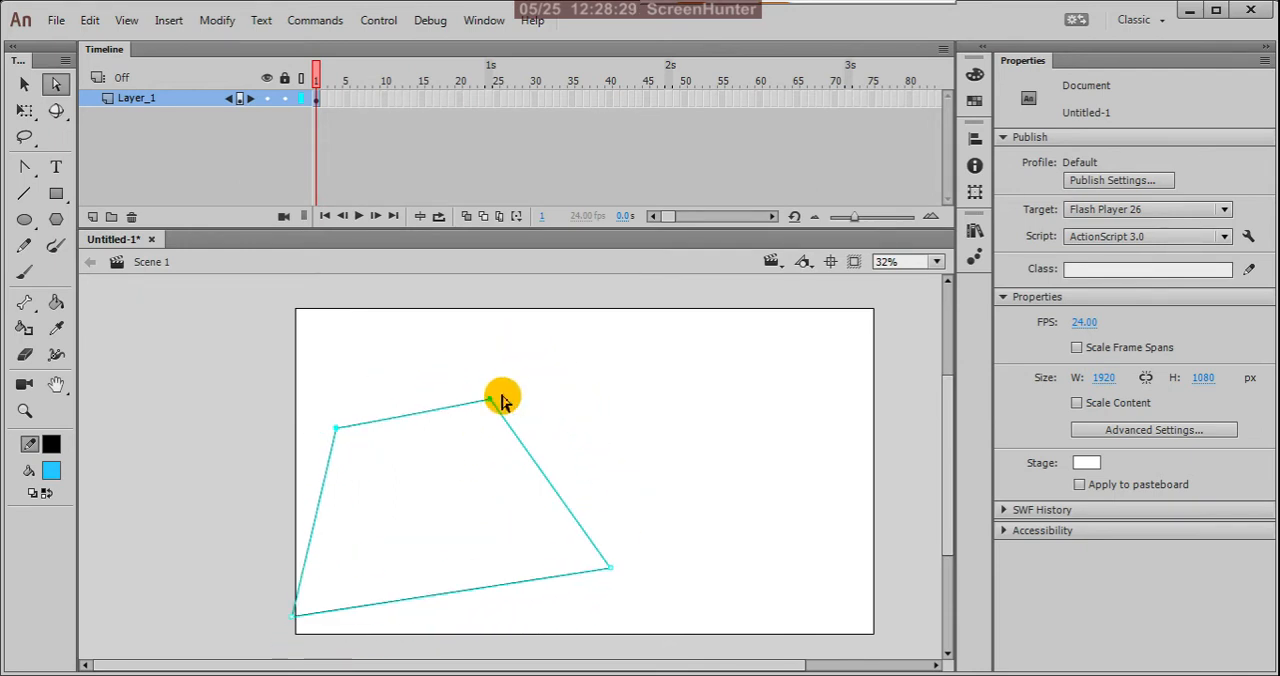
left_click(557, 374)
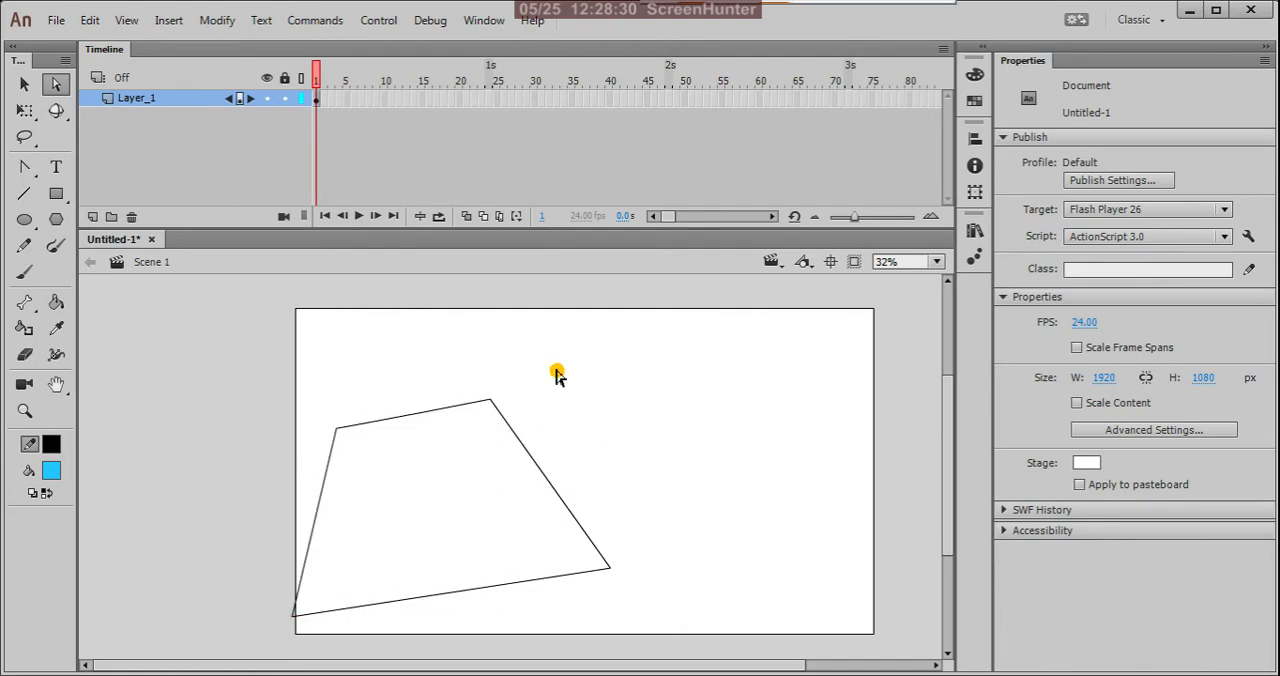
Step: Raise the shape's lower-right corner point and pull its upper-right point down and left to form an inward notch
left_click(490, 403)
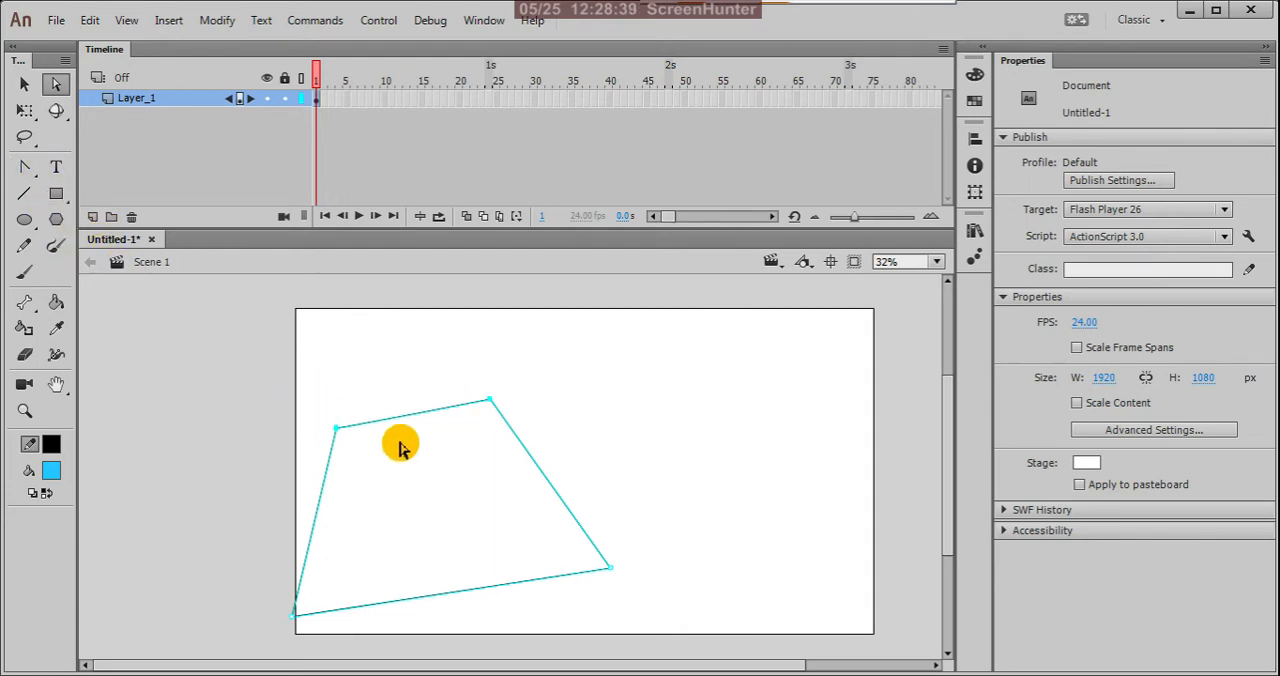
left_click_drag(610, 572, 650, 504)
left_click_drag(489, 403, 383, 517)
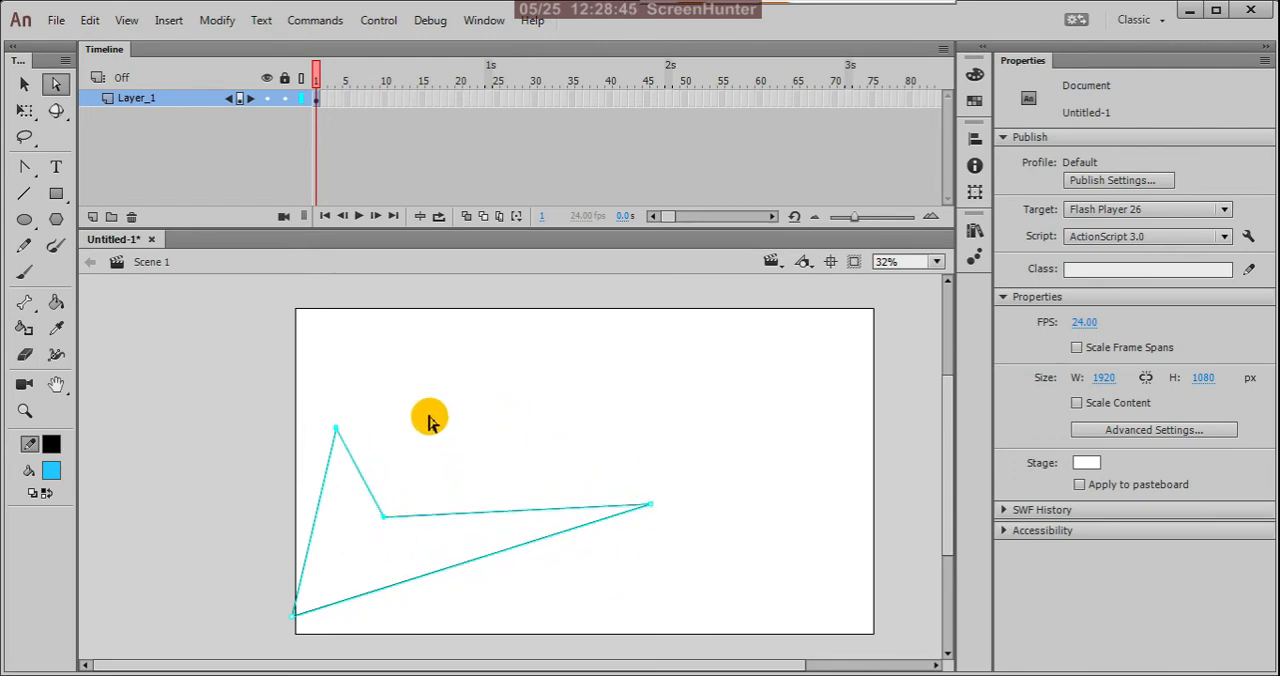
Step: Add an anchor point midway along the upper-right edge and pull it up and left with the Subselection tool into a tall peak
left_click_drag(27, 170, 82, 184)
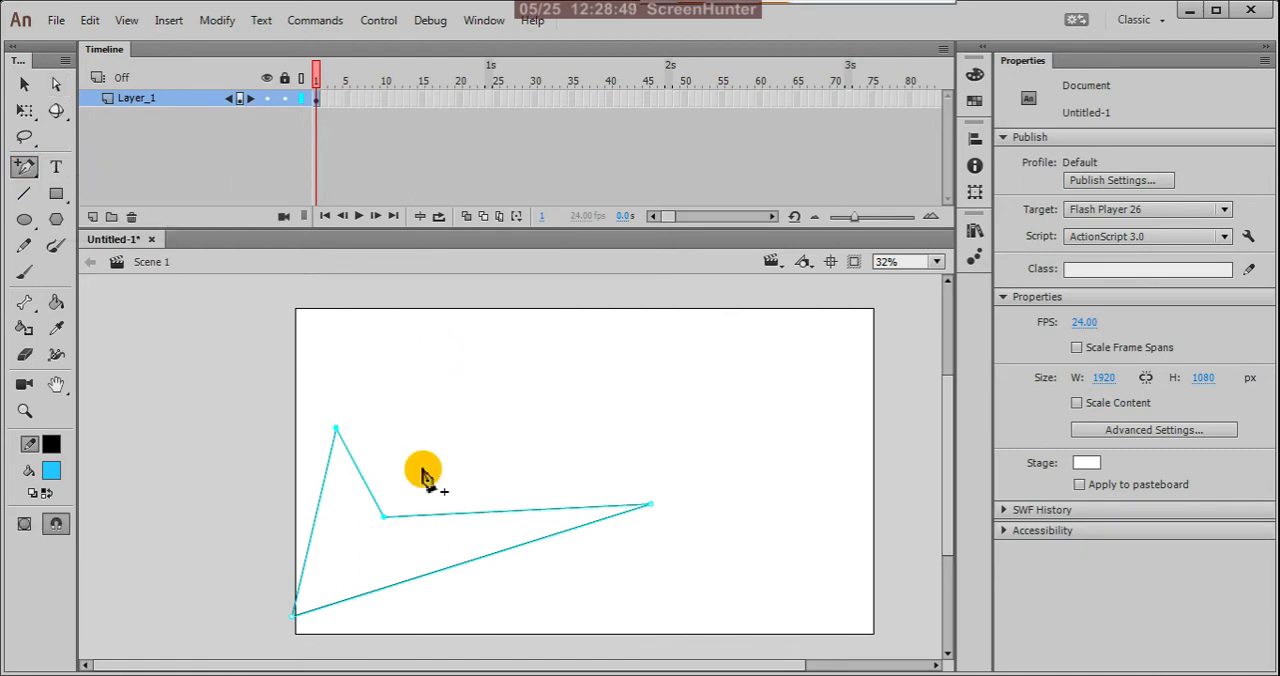
left_click(522, 511)
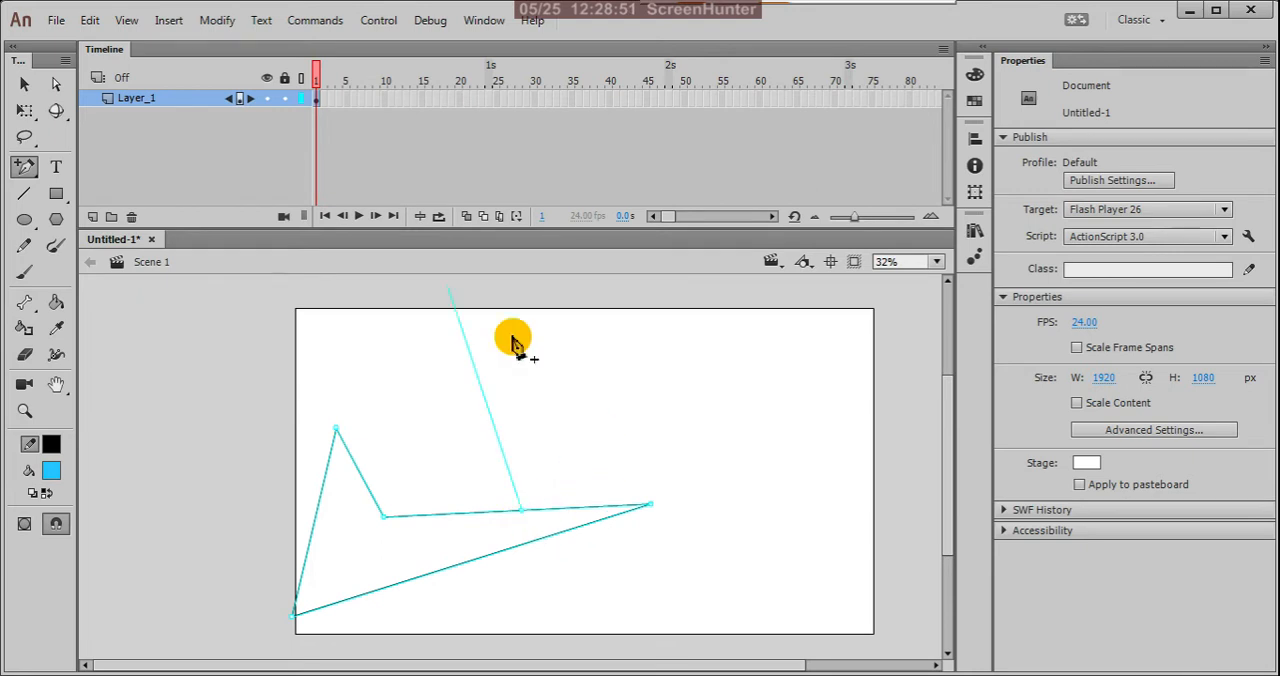
left_click(57, 86)
mouse_move(495, 468)
left_mouse_down()
mouse_move(526, 521)
mouse_move(523, 388)
mouse_move(503, 455)
left_mouse_up()
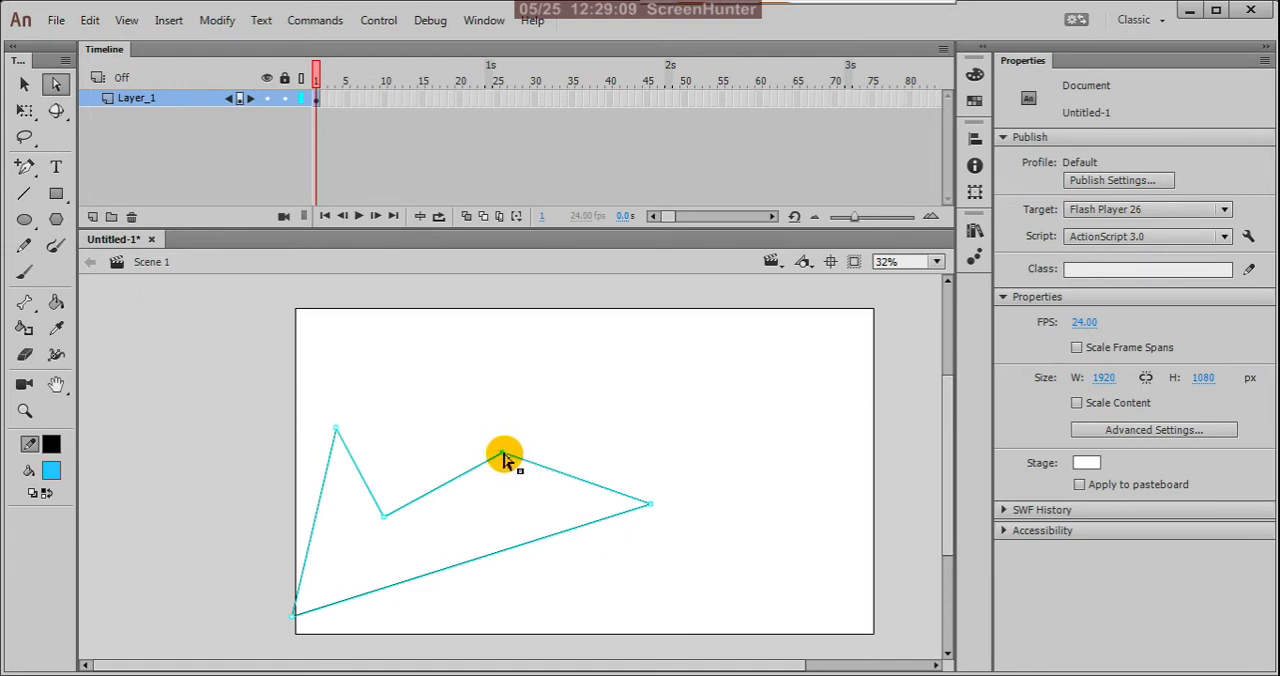
left_click_drag(503, 458, 449, 367)
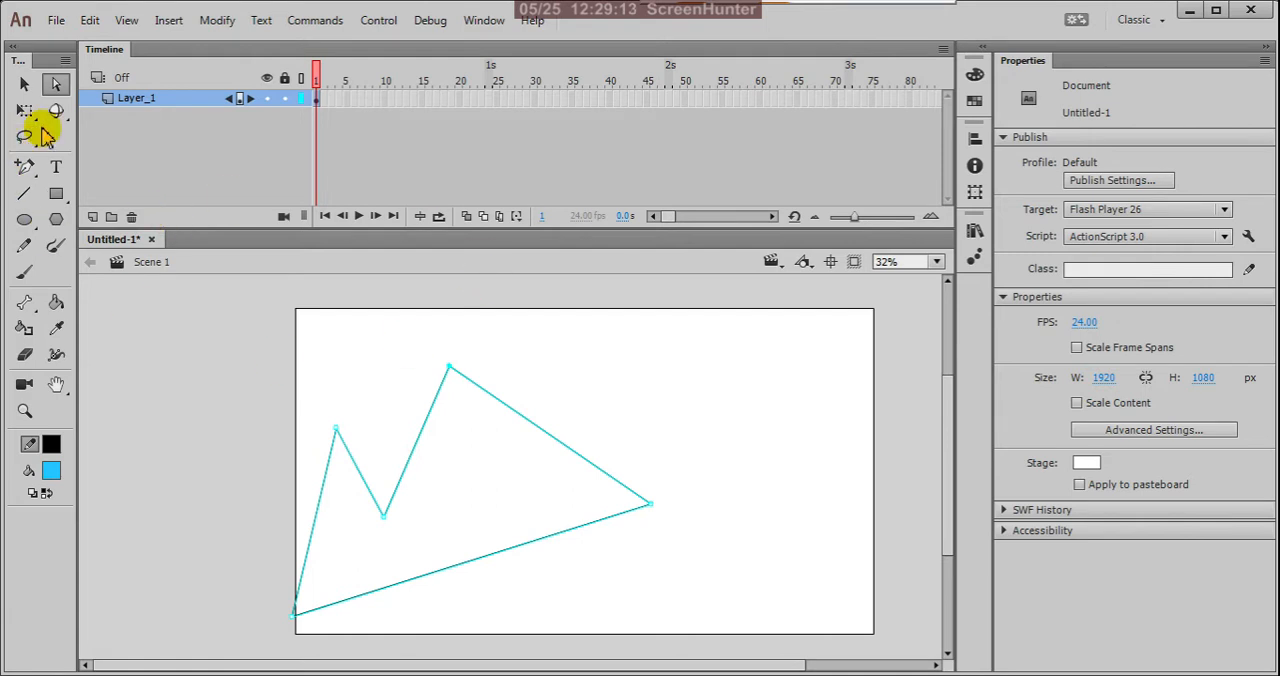
Step: Delete the peak point and the inner notch point from the path to reduce the shape to a triangle
left_click_drag(420, 348, 505, 388)
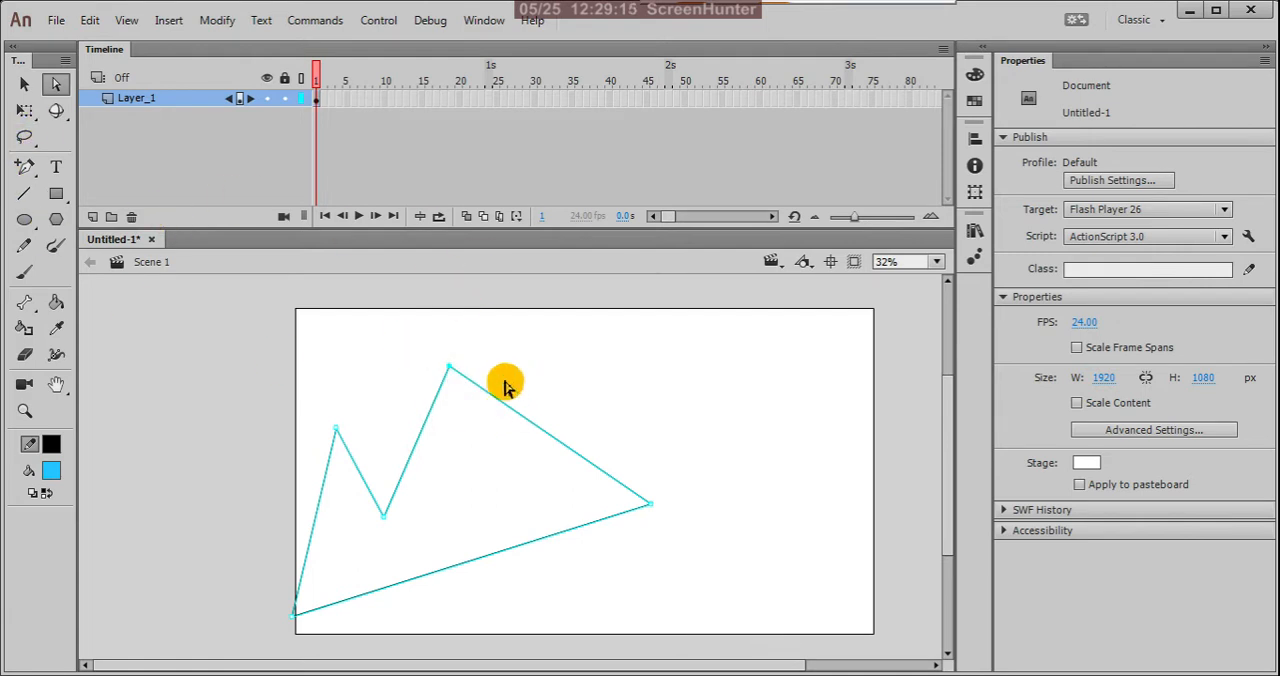
key("Delete")
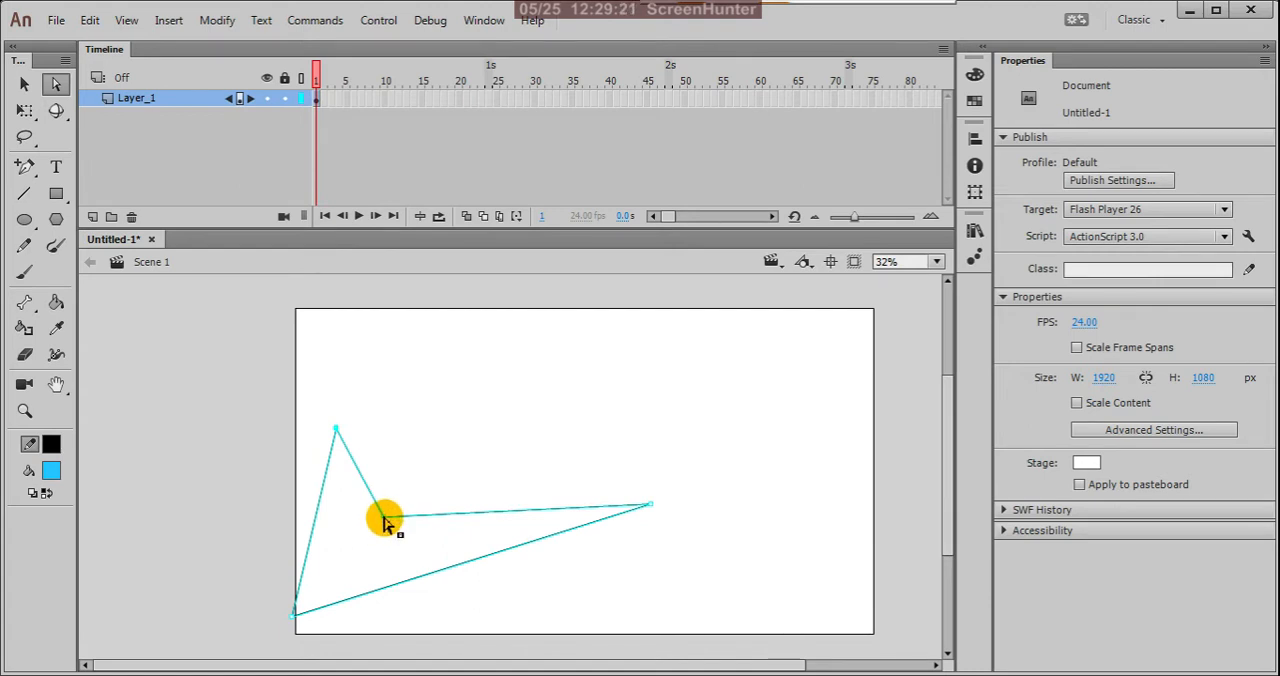
key("Delete")
scroll(540, 325, "down", 5)
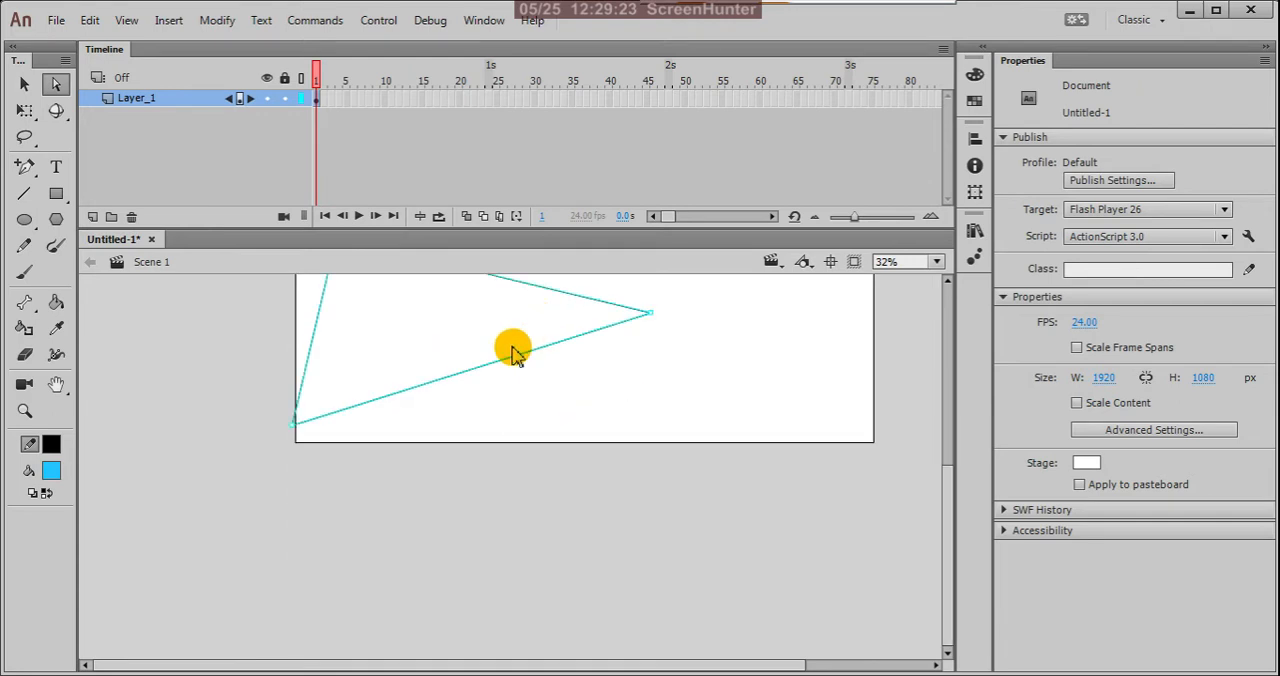
scroll(512, 352, "up", 6)
scroll(510, 355, "down", 3)
Step: Fill the triangle with blue using the Paint Bucket tool, and delete the filled shape together with its outline
left_click(24, 87)
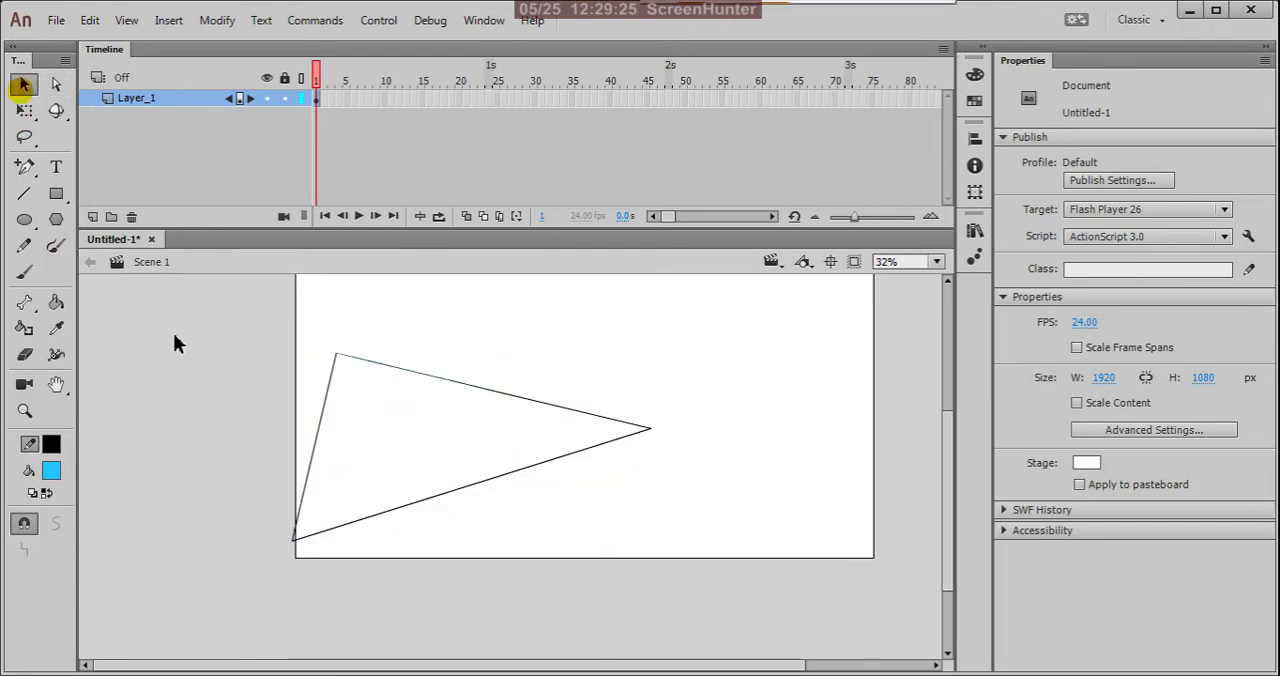
key("k")
left_click(413, 411)
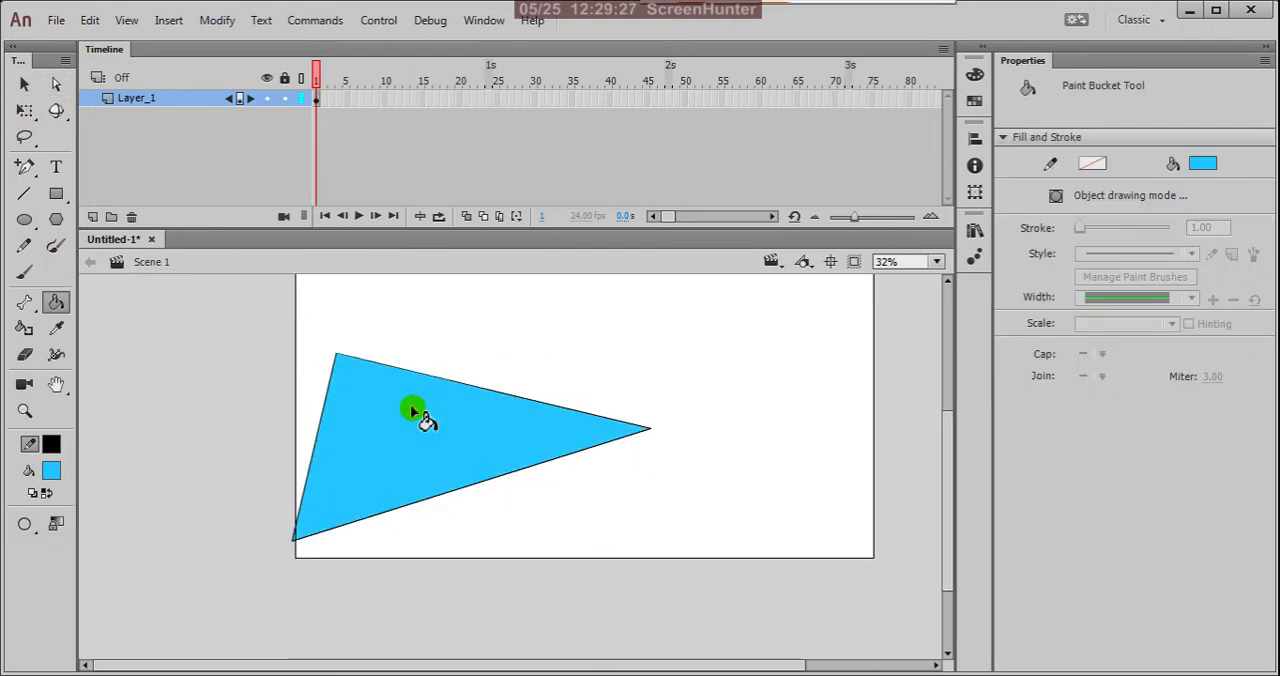
key("v")
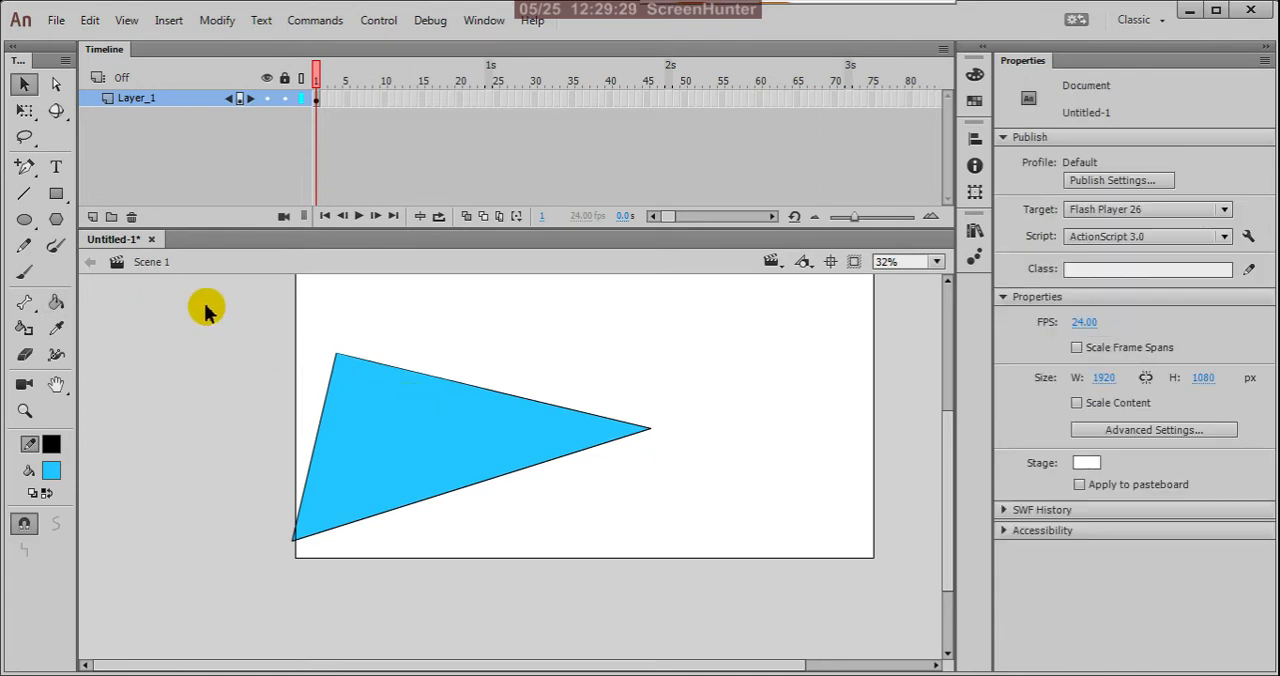
left_click_drag(205, 311, 652, 590)
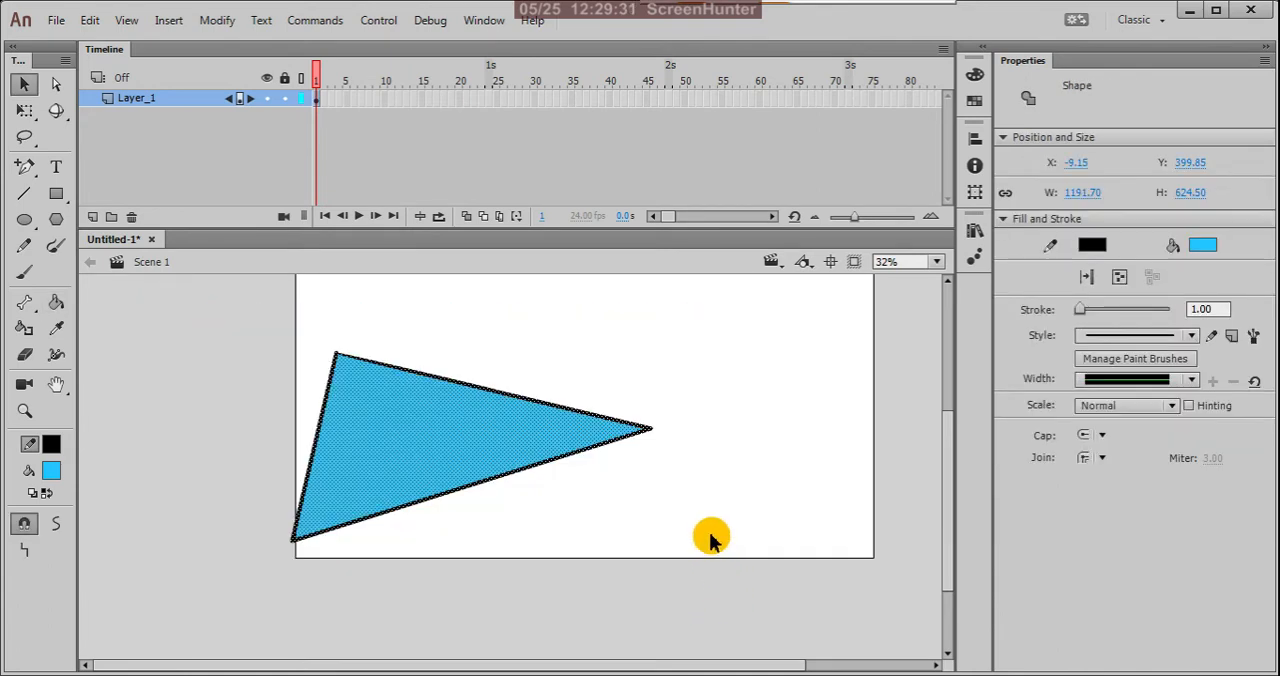
key("Delete")
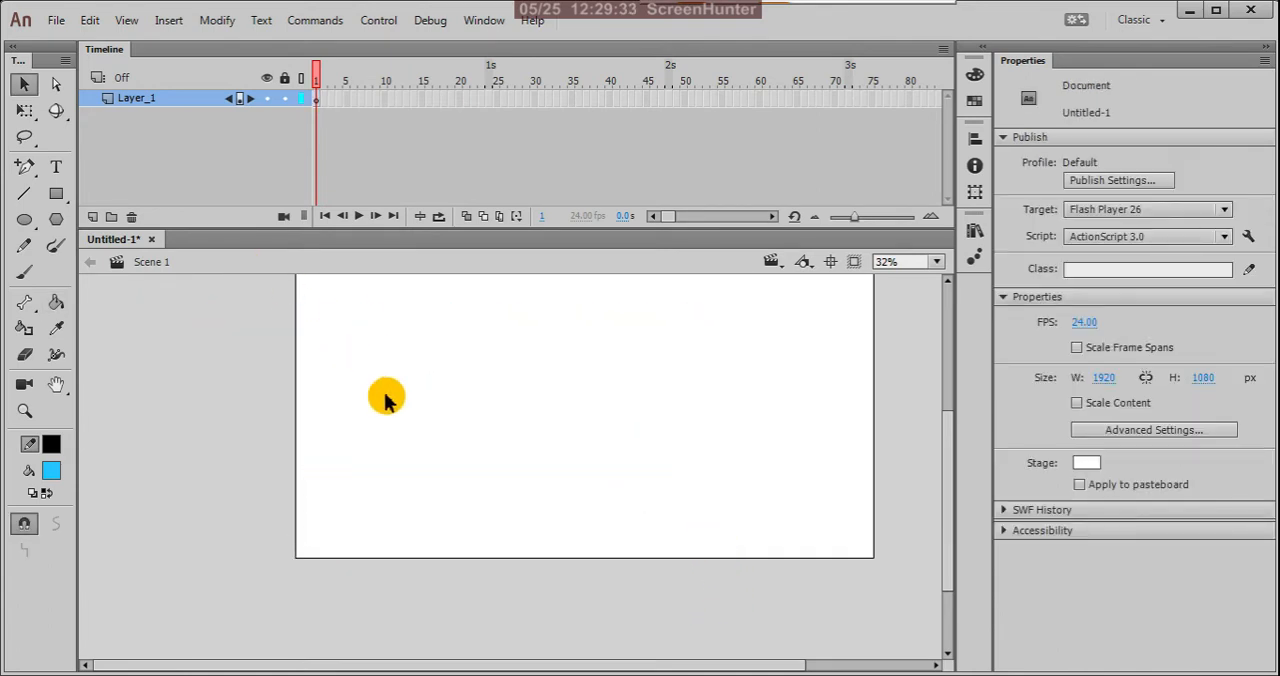
Step: Draw the curved sides and flared base of a tree trunk on the stage with the Pen tool, leaving the path open at the top
left_click(24, 166)
left_click(82, 168)
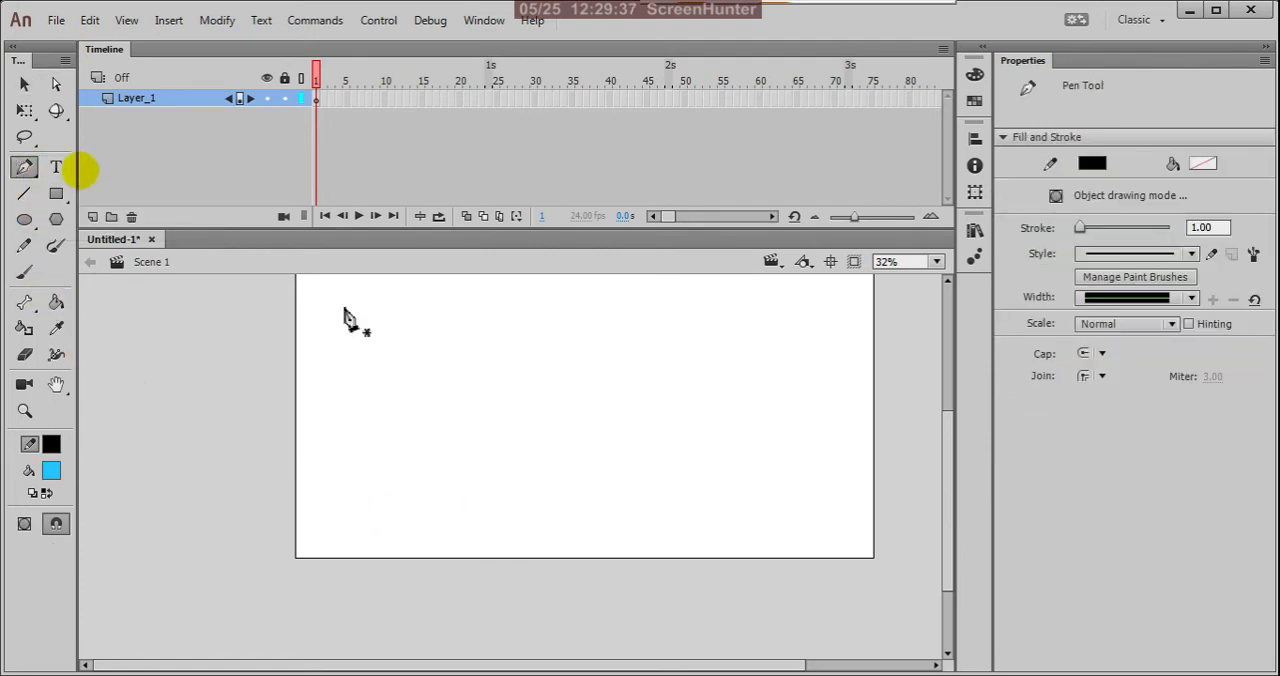
scroll(540, 535, "down", 3)
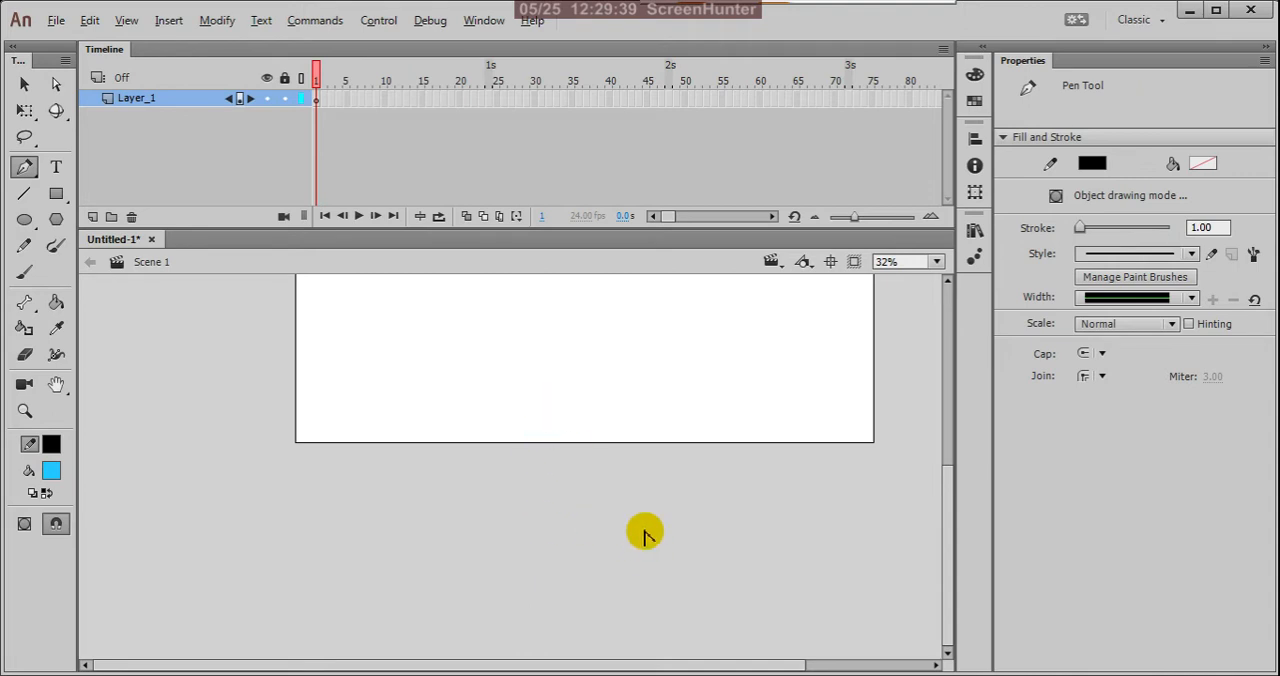
scroll(643, 530, "up", 3)
scroll(585, 346, "down", 3)
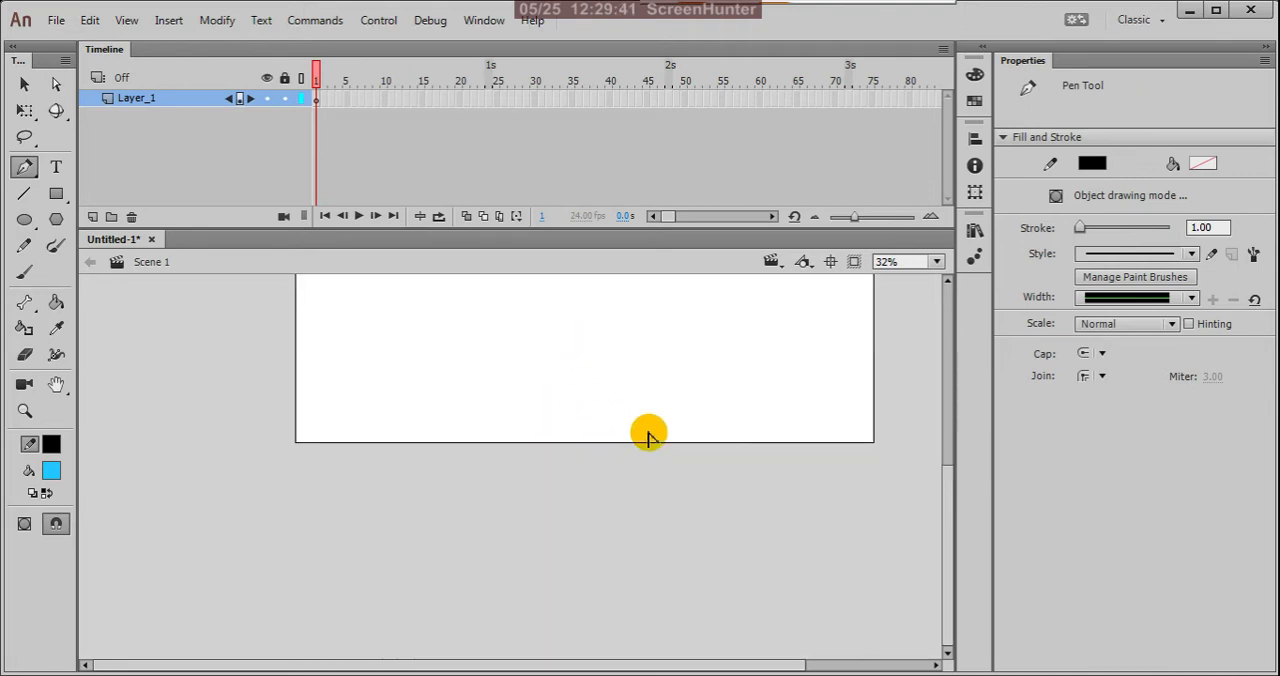
scroll(614, 503, "down", 3)
scroll(571, 413, "down", 1)
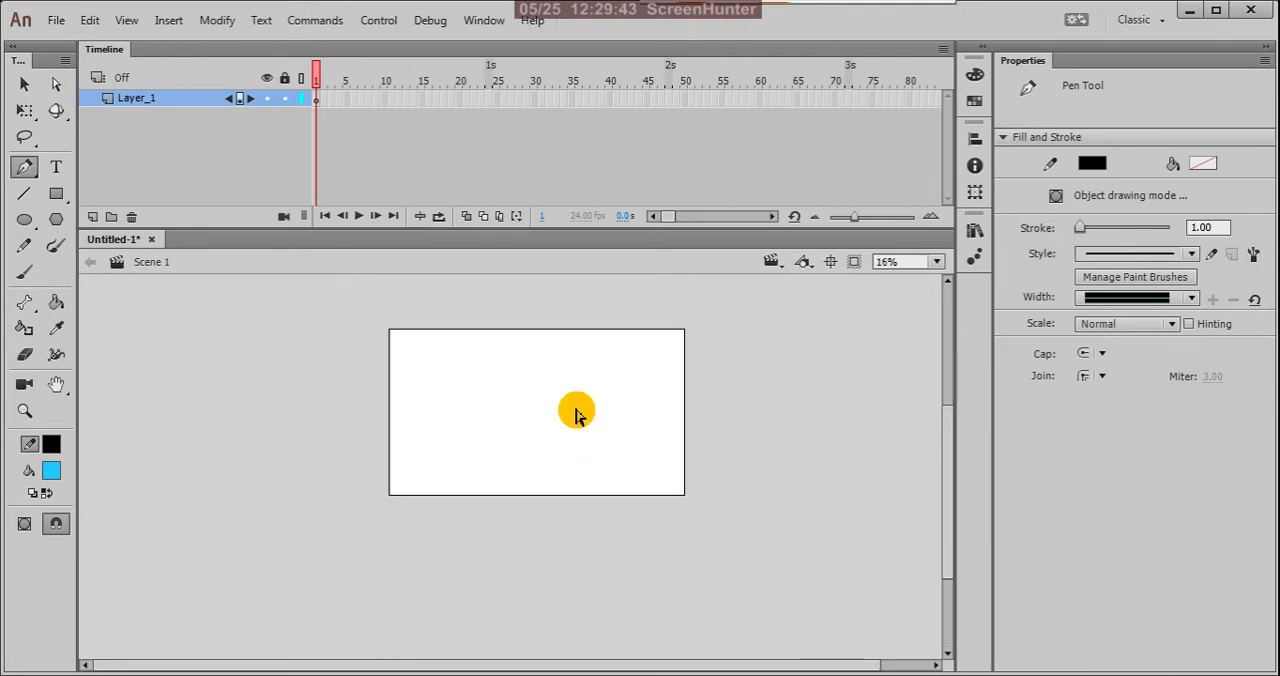
scroll(557, 359, "up", 2)
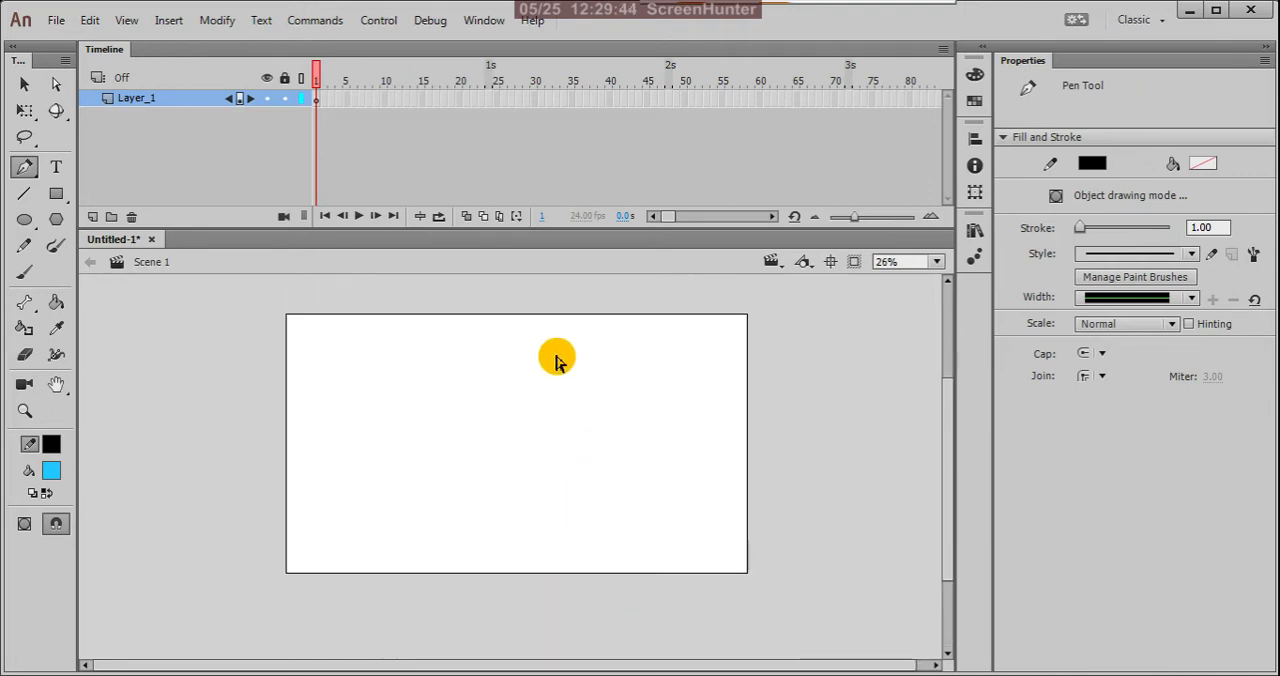
left_click(420, 358)
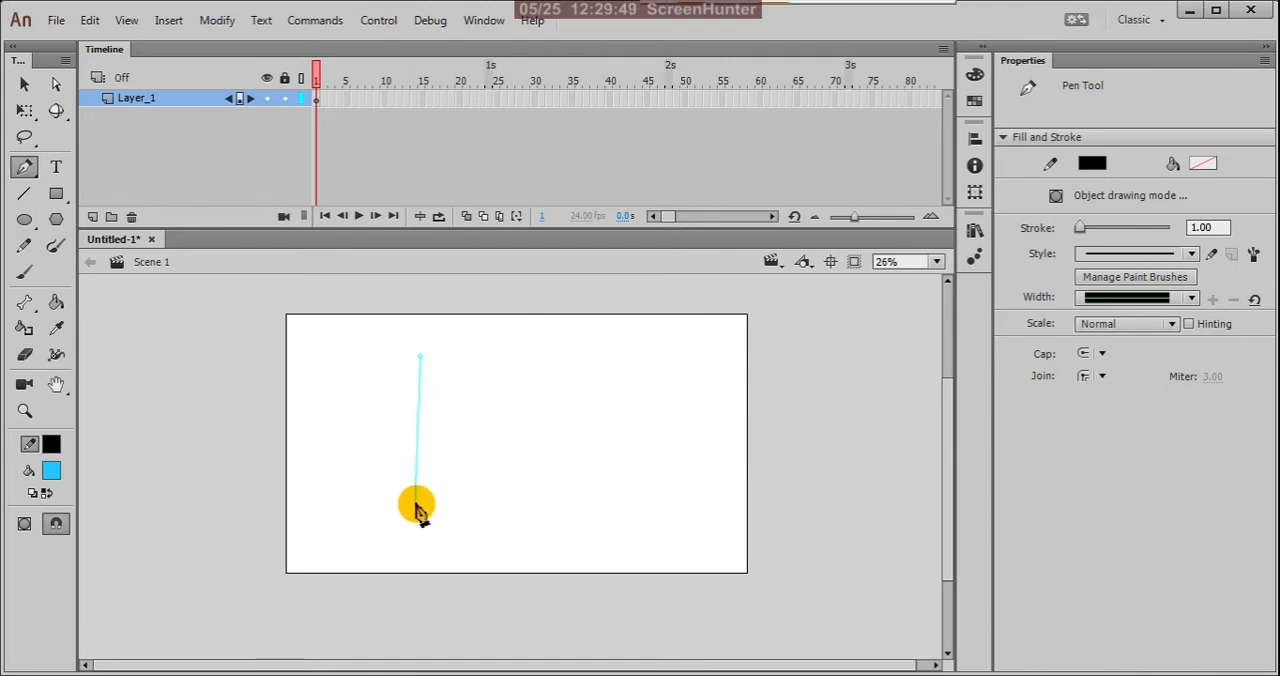
left_click(415, 484)
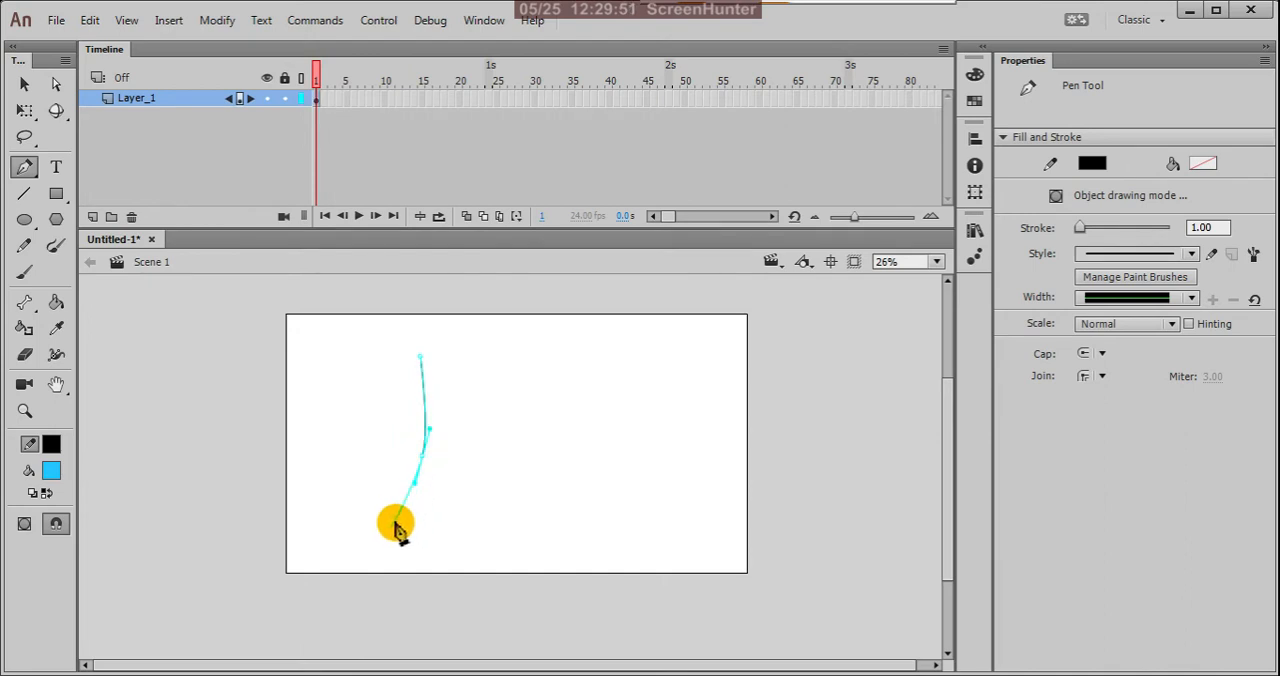
left_click(365, 546)
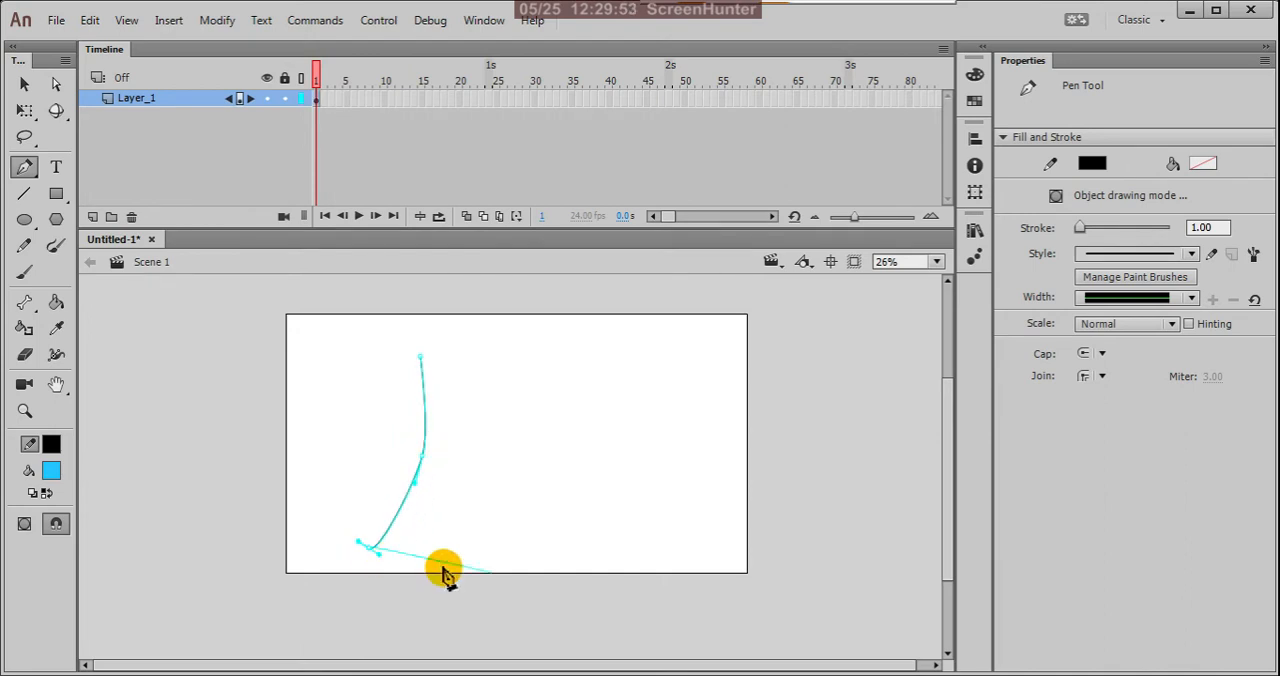
left_click_drag(464, 542, 489, 559)
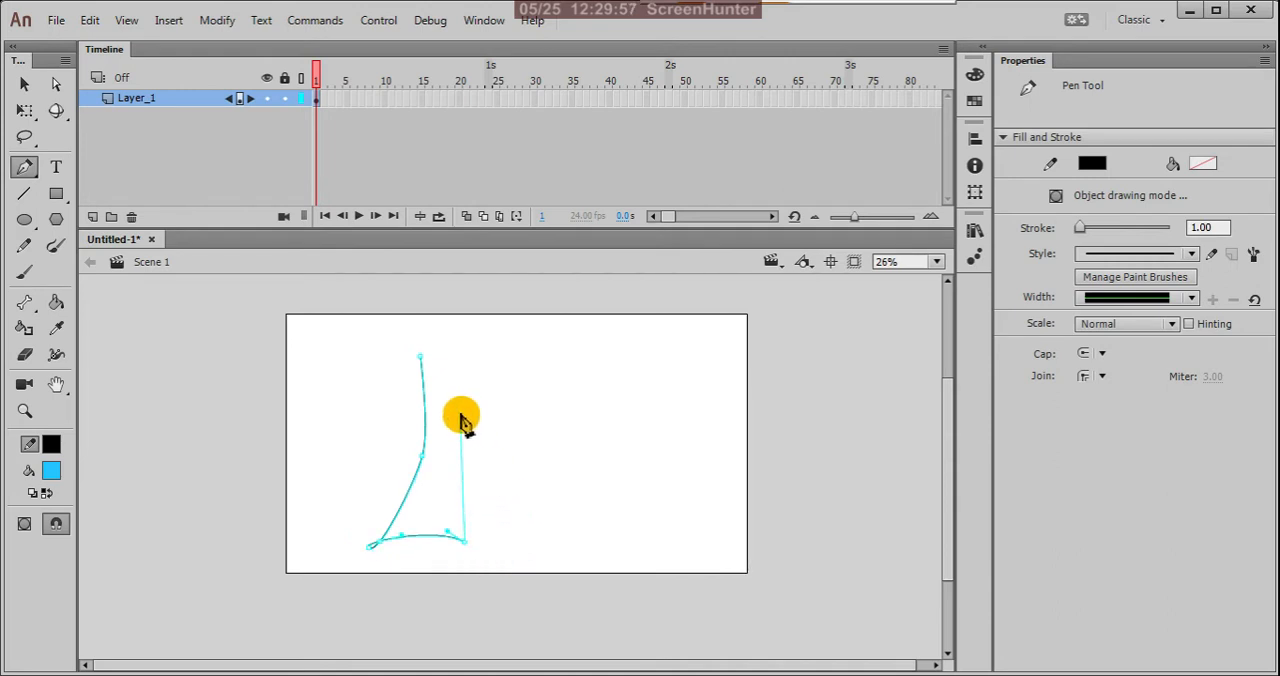
left_click_drag(449, 331, 466, 295)
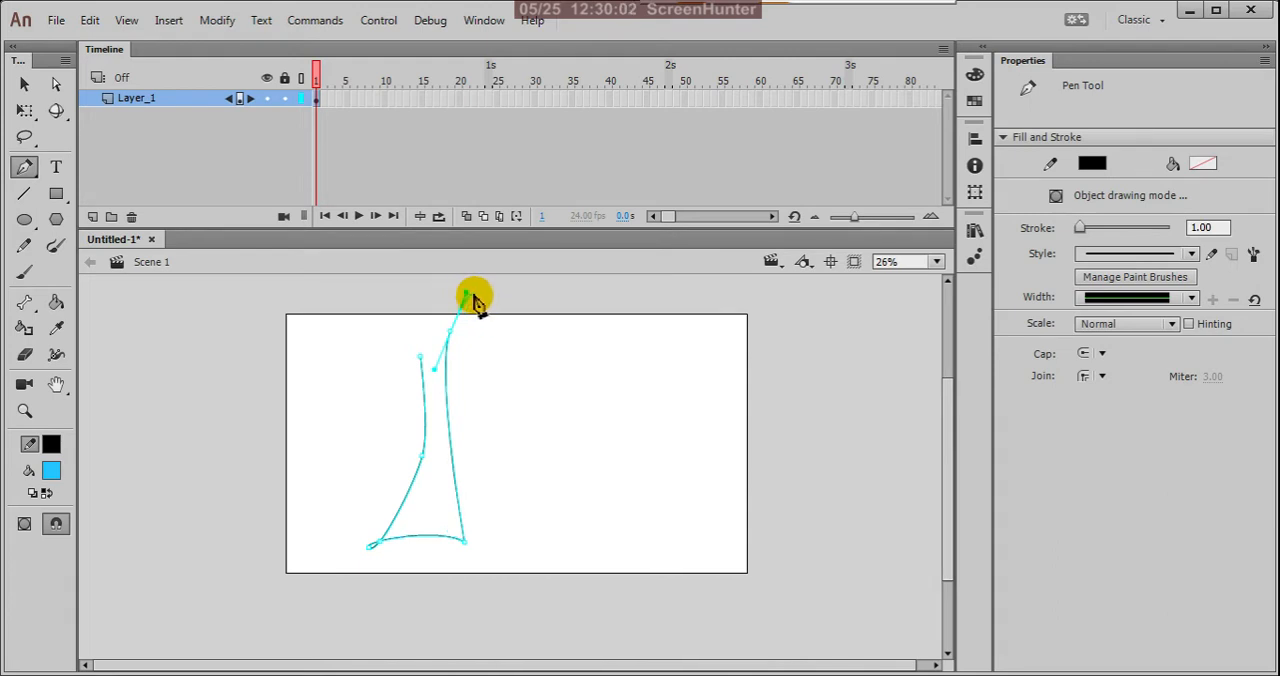
Step: Continue the path into a short pointed branch to the right of the trunk top, retracting the outgoing handle of its last upper point
left_click(510, 339)
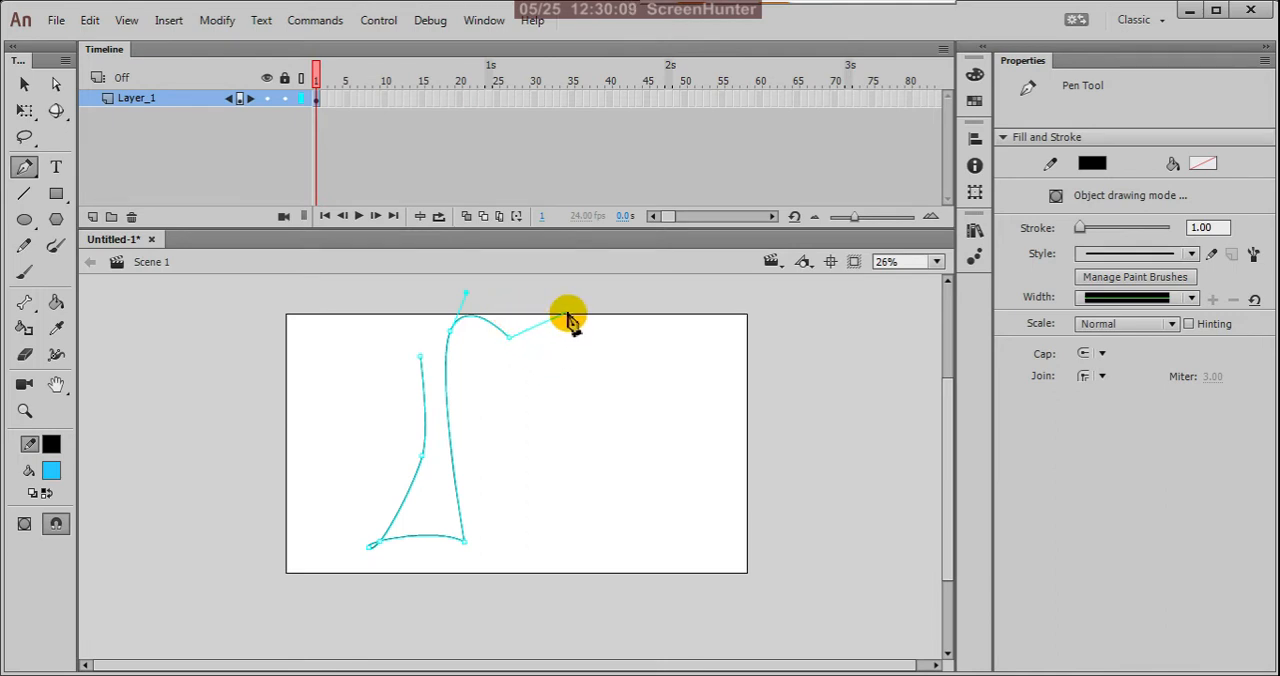
scroll(568, 314, "up", 2)
left_click_drag(565, 421, 564, 403)
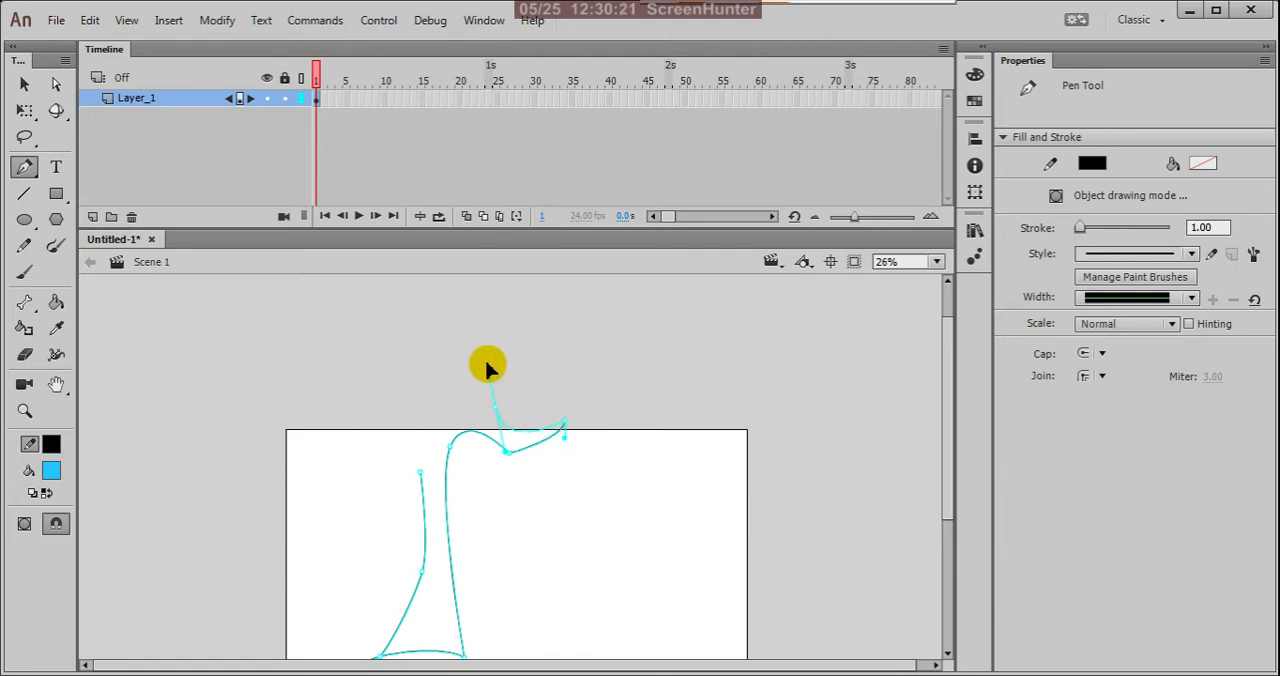
left_click_drag(494, 406, 493, 354)
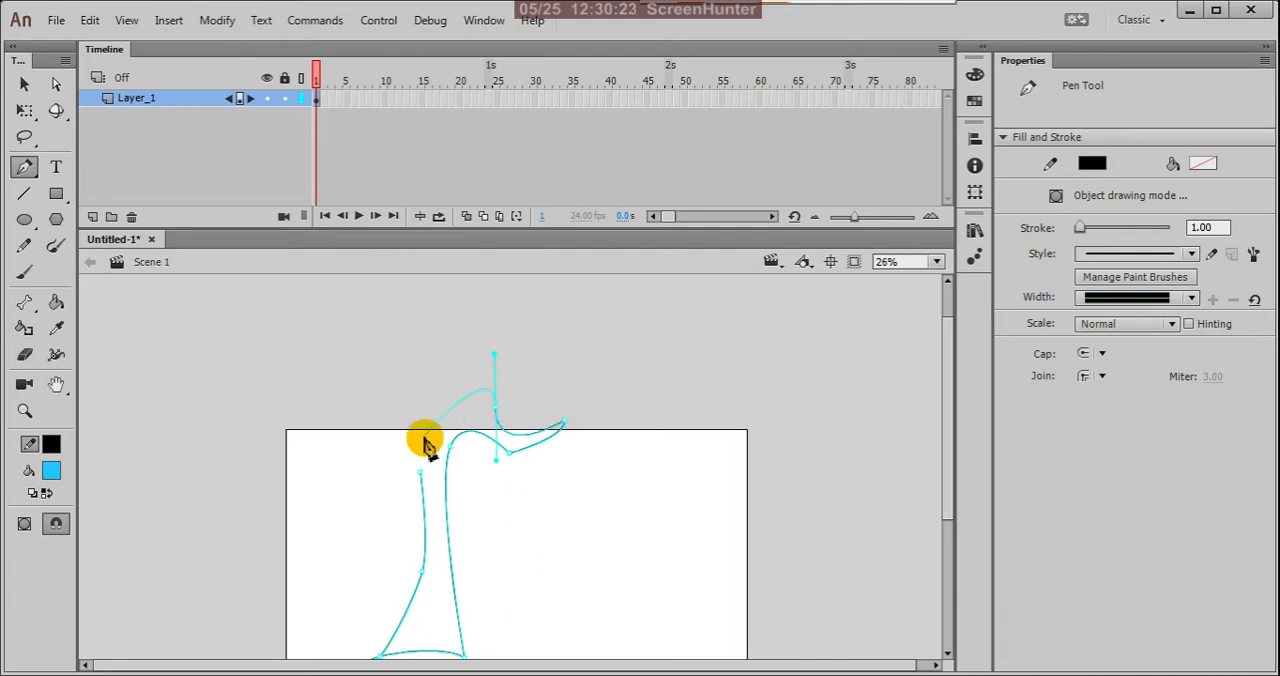
left_click(495, 410)
Step: Draw a long curved branch rising to the upper left and close the path at the trunk's starting point
left_click_drag(441, 429, 363, 354)
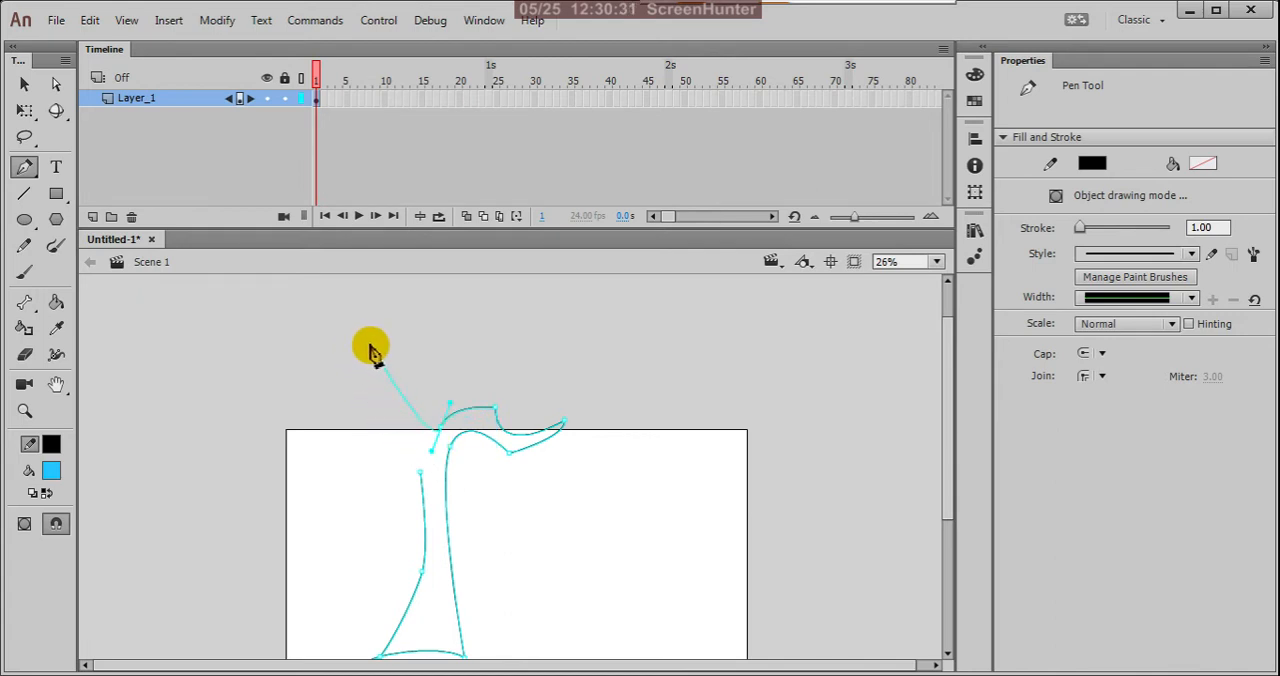
left_click_drag(364, 272, 414, 464)
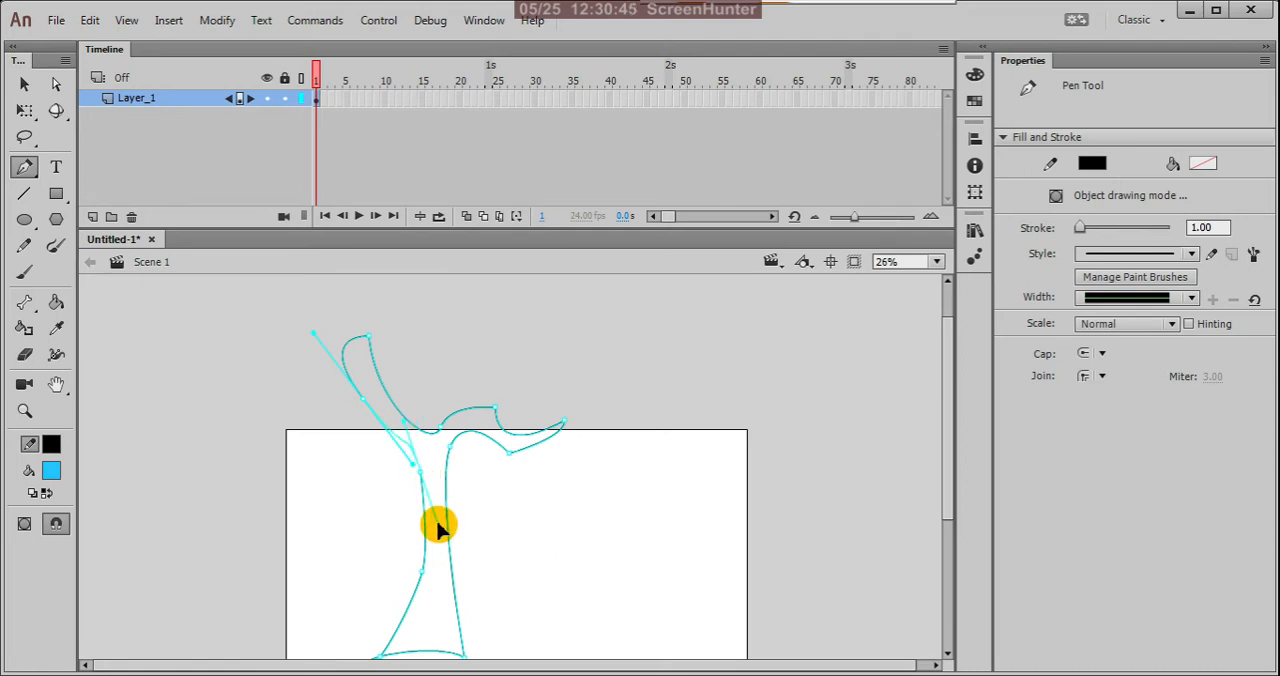
scroll(574, 463, "down", 2)
scroll(563, 471, "up", 3)
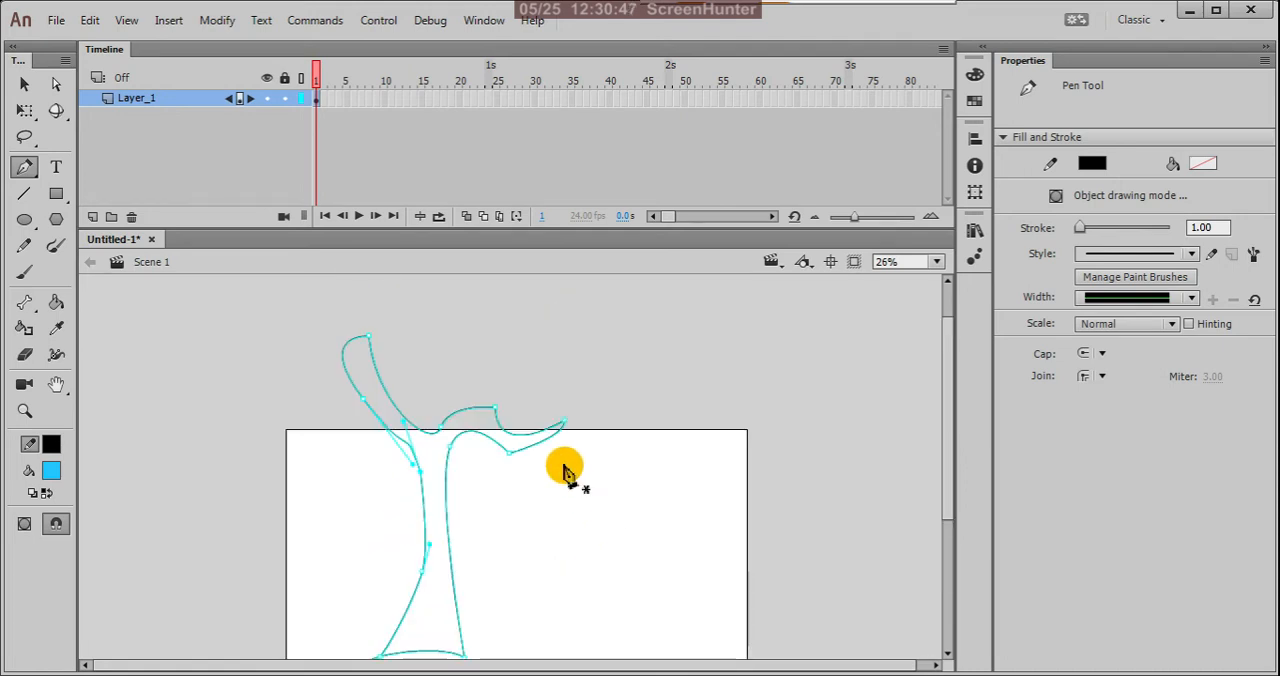
Step: Reshape the upper-left branch with the Subselection tool, moving its tip point and adjusting the outer edge's curve handles to slim it
left_click(56, 85)
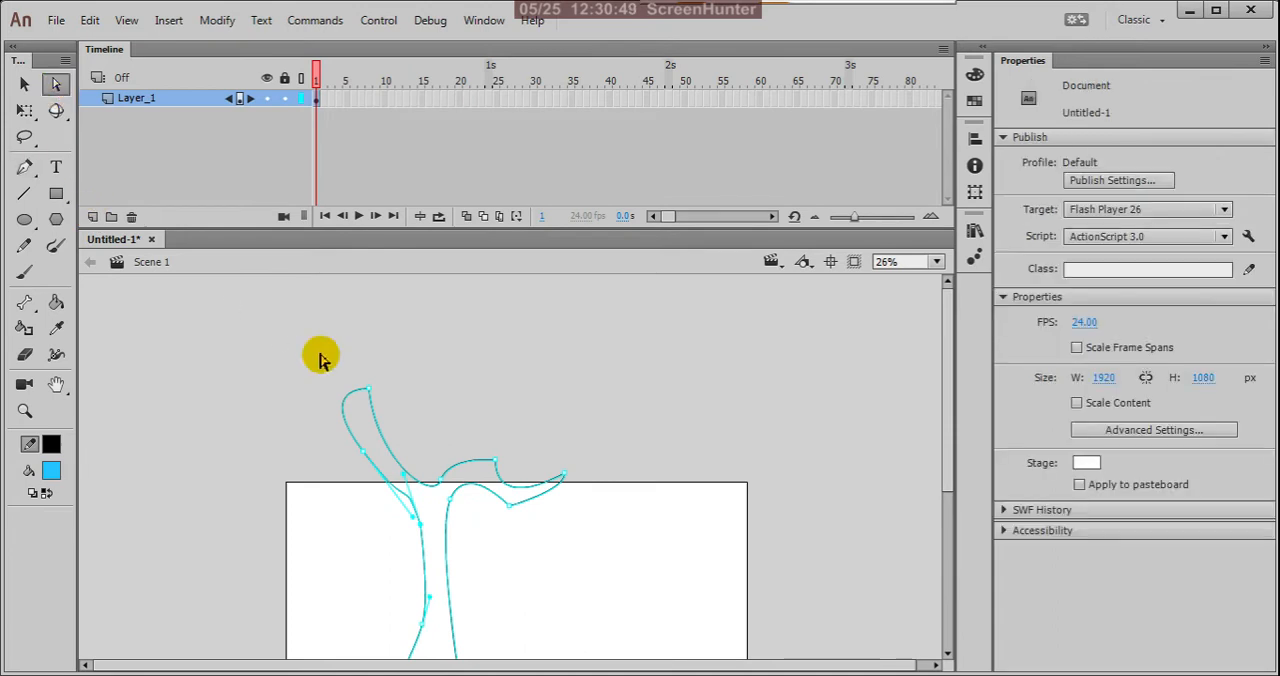
mouse_move(361, 374)
left_mouse_down()
mouse_move(394, 415)
mouse_move(351, 372)
left_mouse_up()
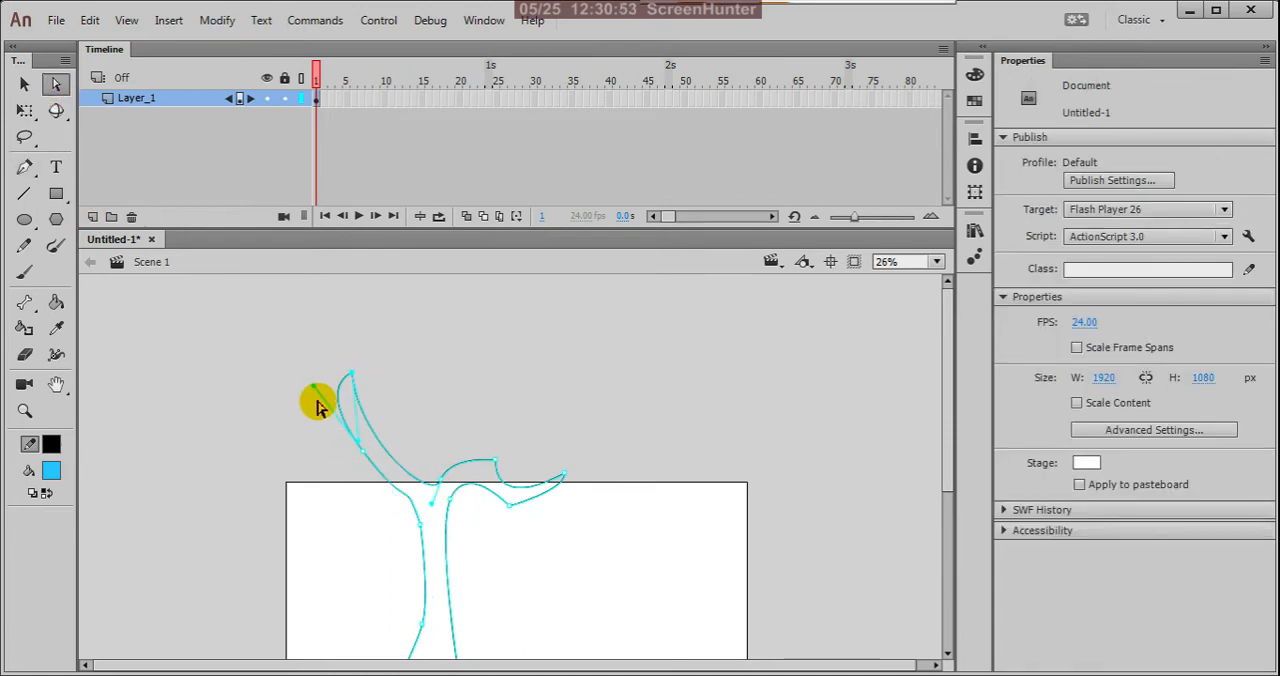
left_click_drag(304, 346, 304, 332)
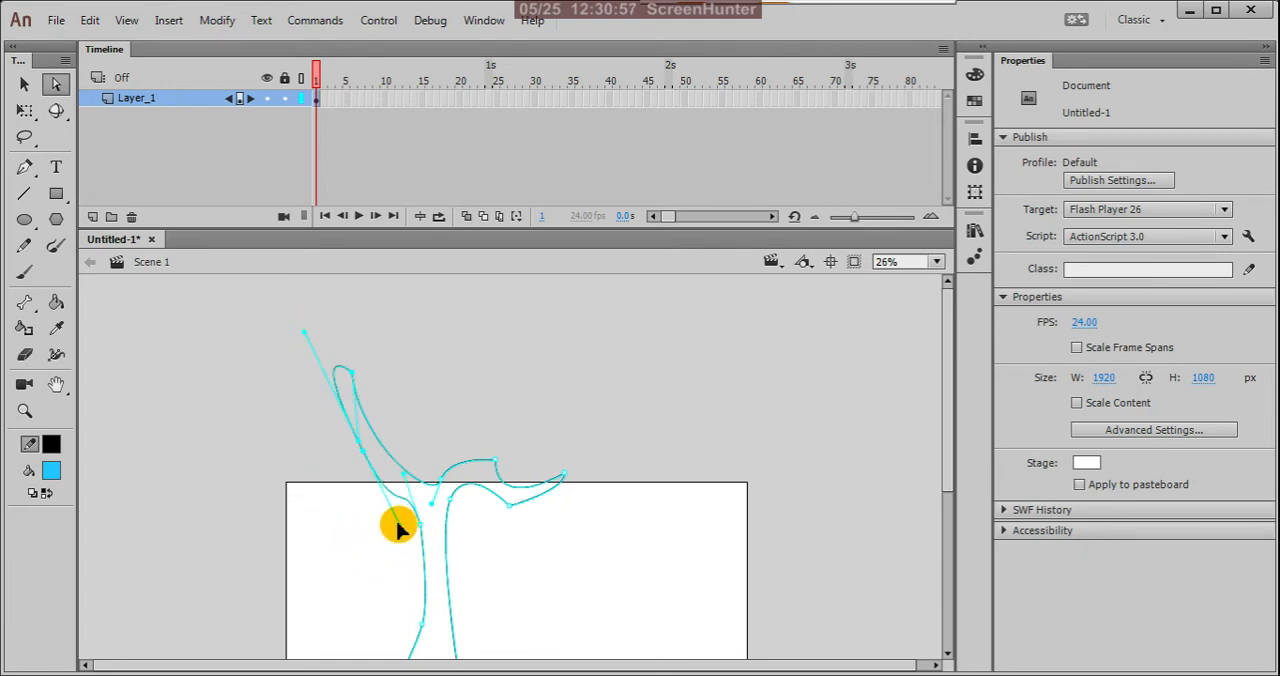
left_click_drag(397, 528, 386, 494)
left_click(447, 398)
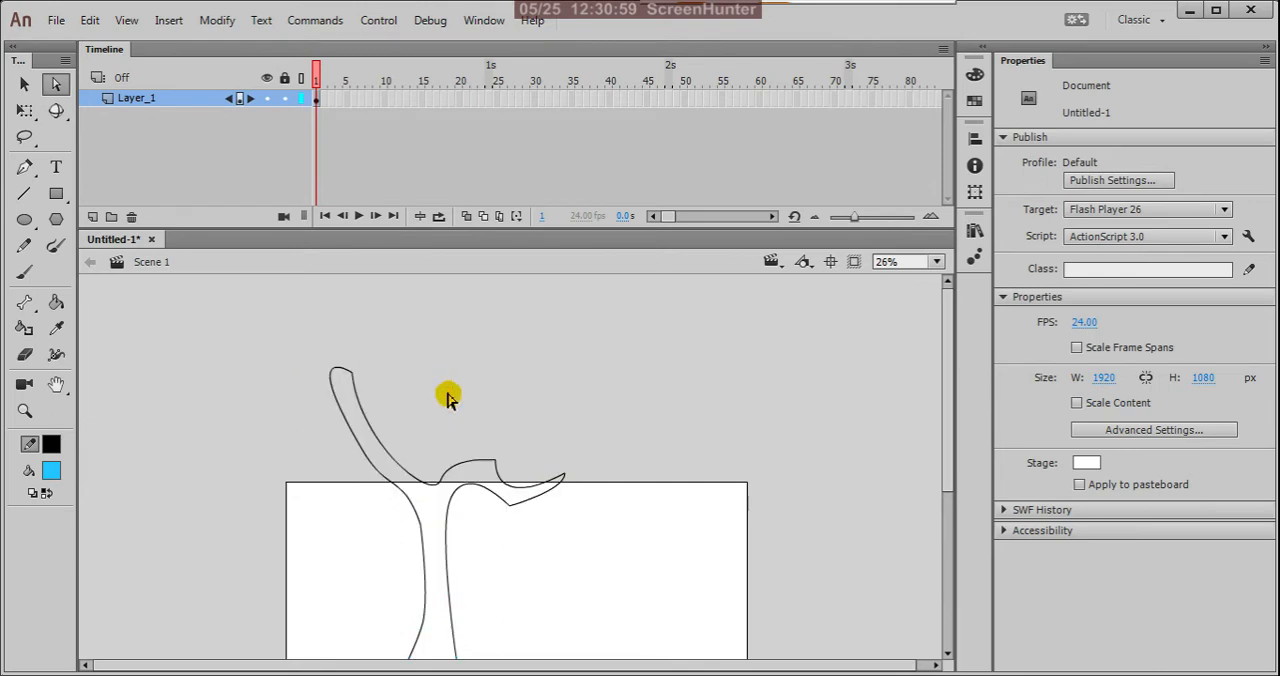
Step: Remove the small stray loop at the trunk's lower-left corner so the base ends in a clean point
scroll(447, 362, "down", 3)
scroll(567, 474, "down", 3)
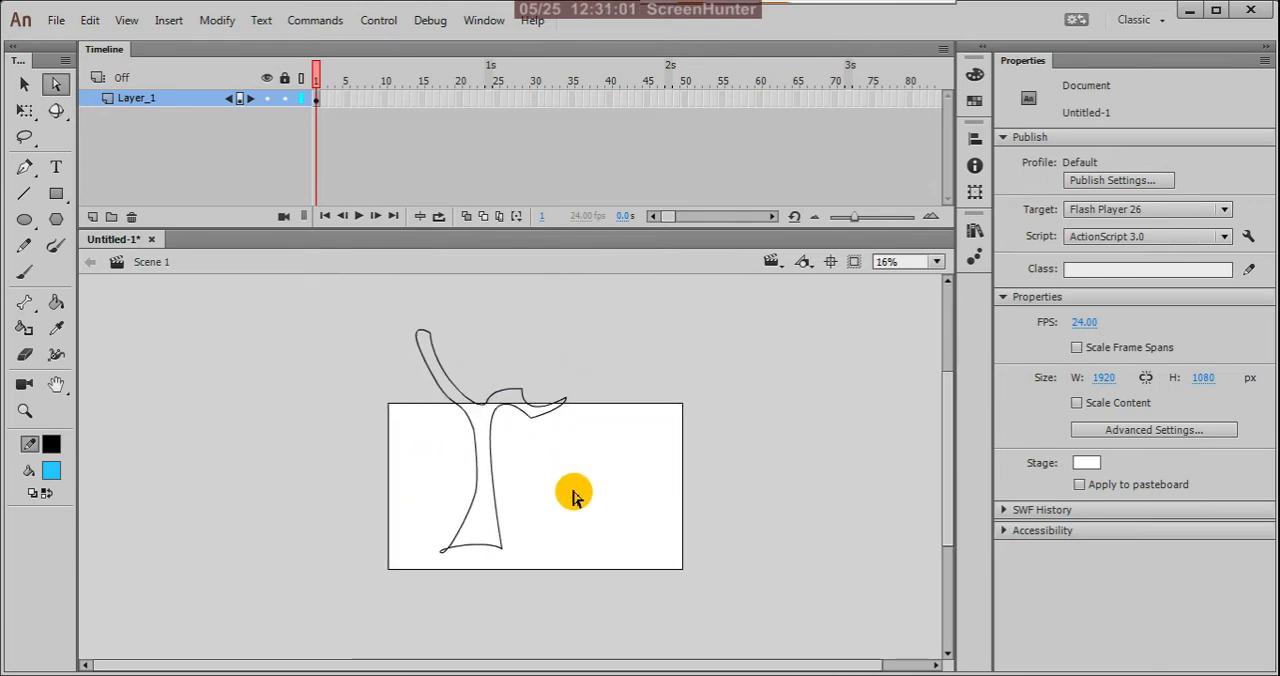
scroll(489, 462, "up", 2)
scroll(423, 614, "up", 2)
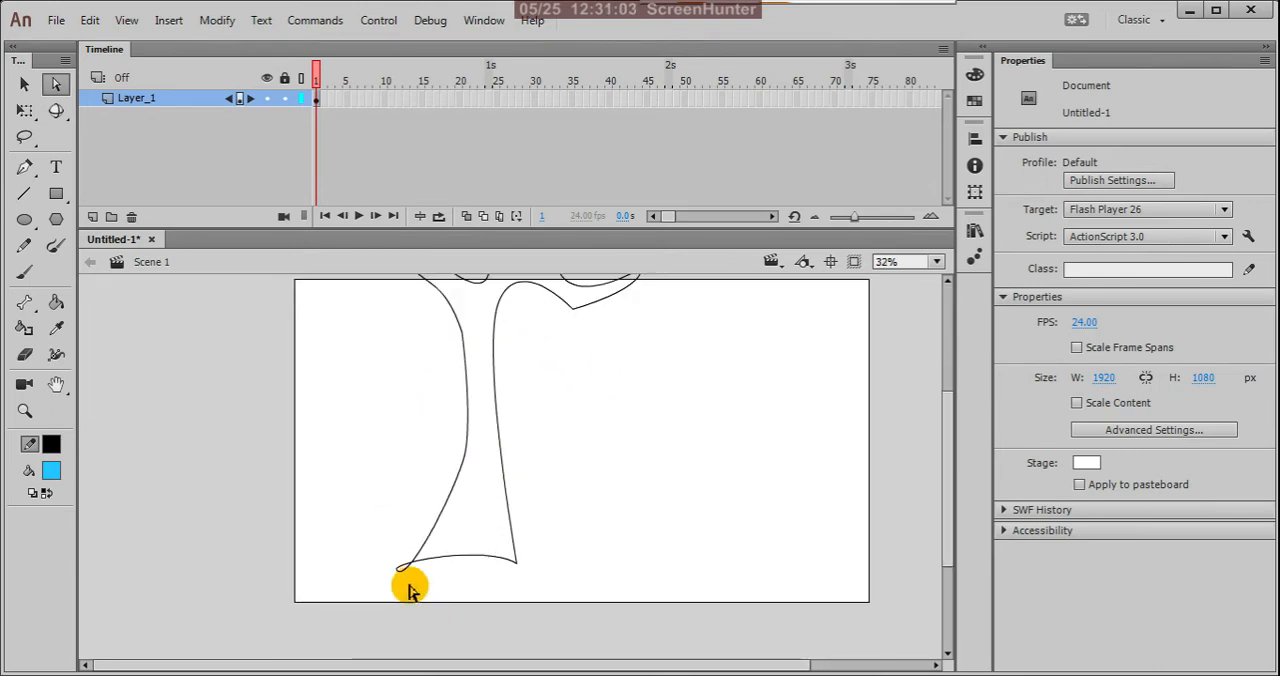
left_click(398, 566)
scroll(423, 600, "up", 2)
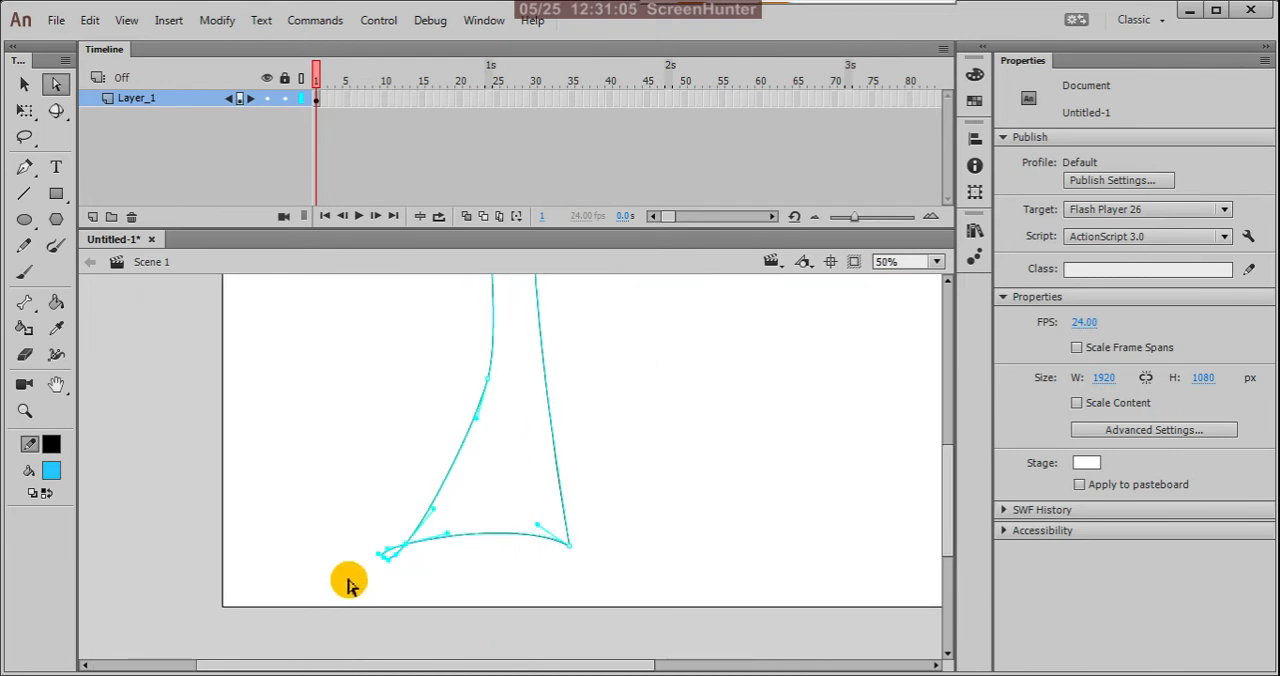
left_click(417, 597)
left_click(395, 562)
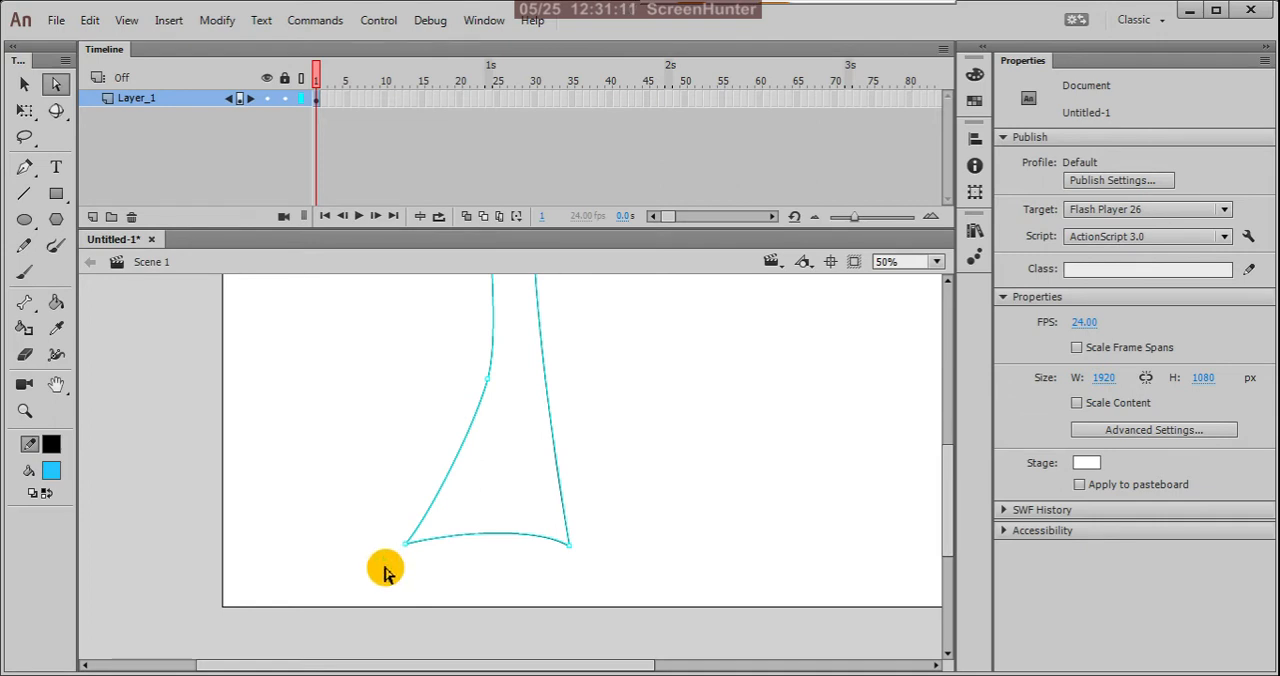
Step: Adjust the curve handle of the trunk's lower-right corner point to bend the base edge more sharply near that corner
scroll(509, 546, "down", 2)
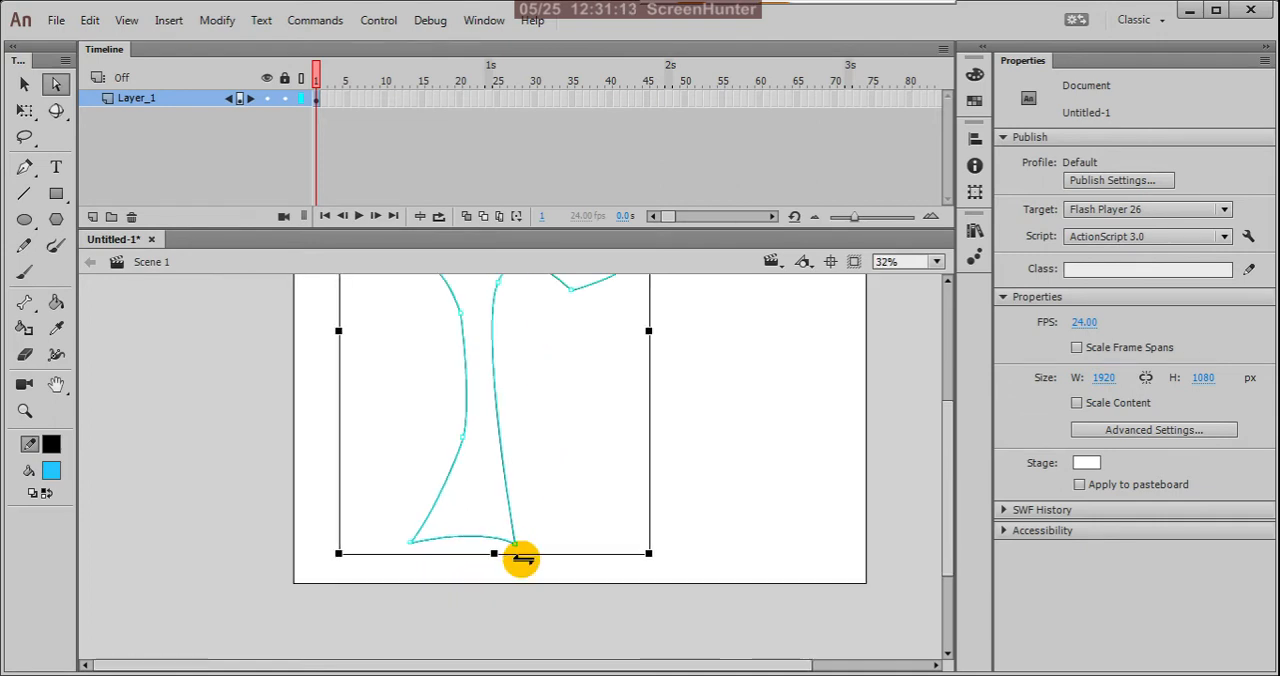
scroll(540, 568, "down", 1)
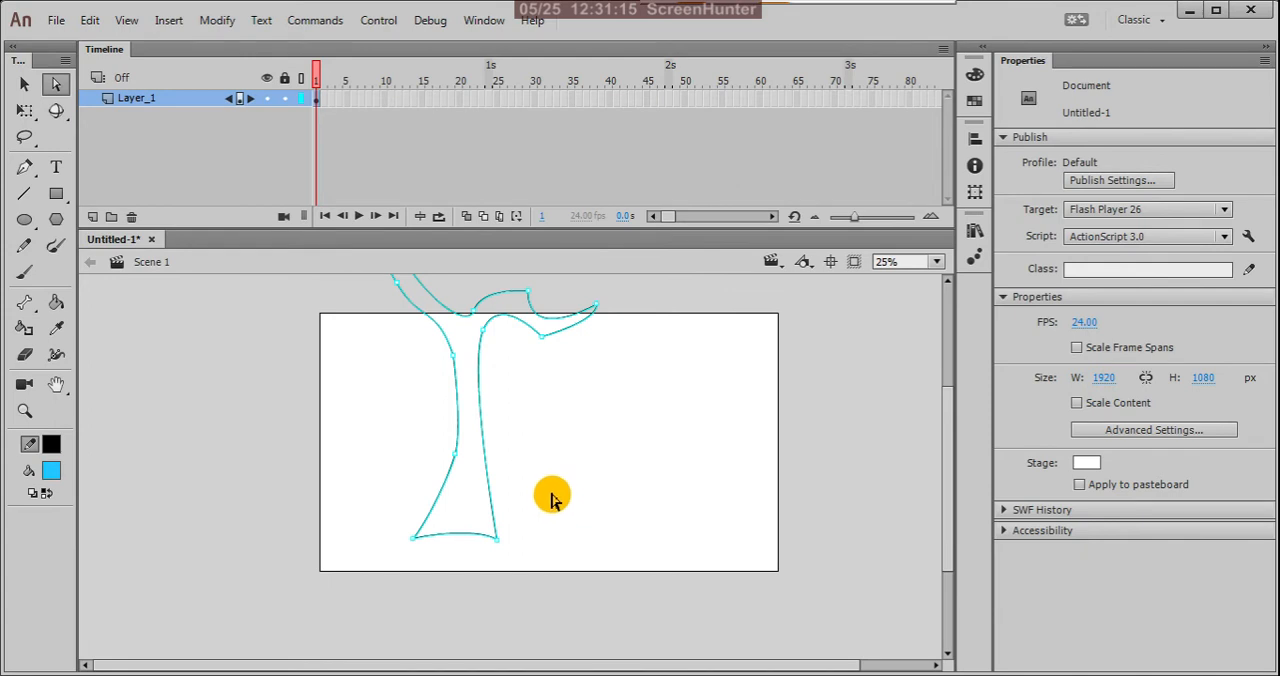
scroll(565, 590, "down", 1)
left_click(628, 468)
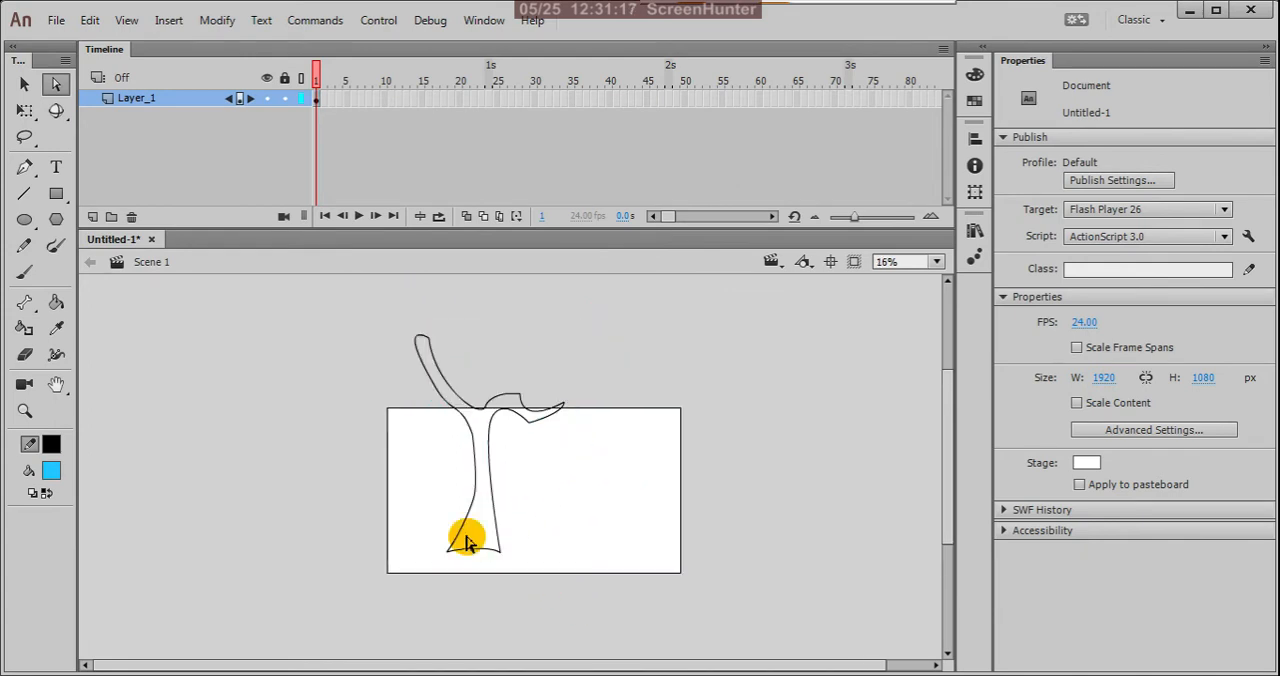
scroll(490, 565, "up", 1)
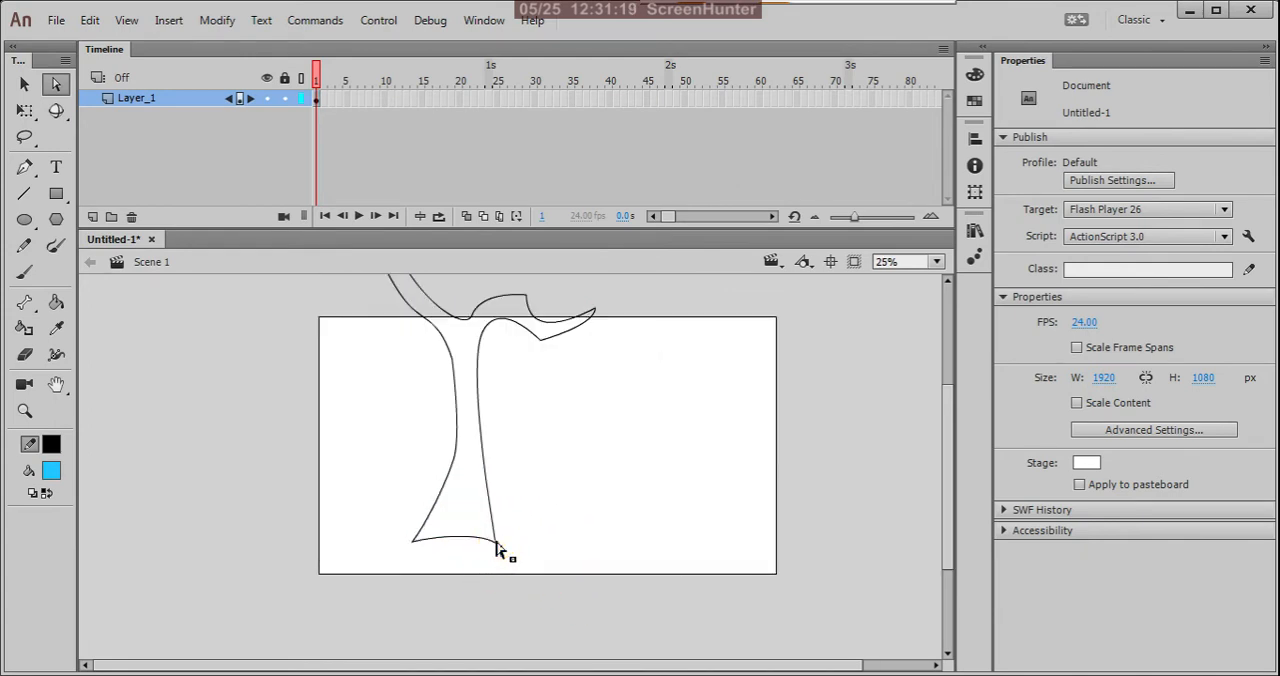
left_click(492, 544)
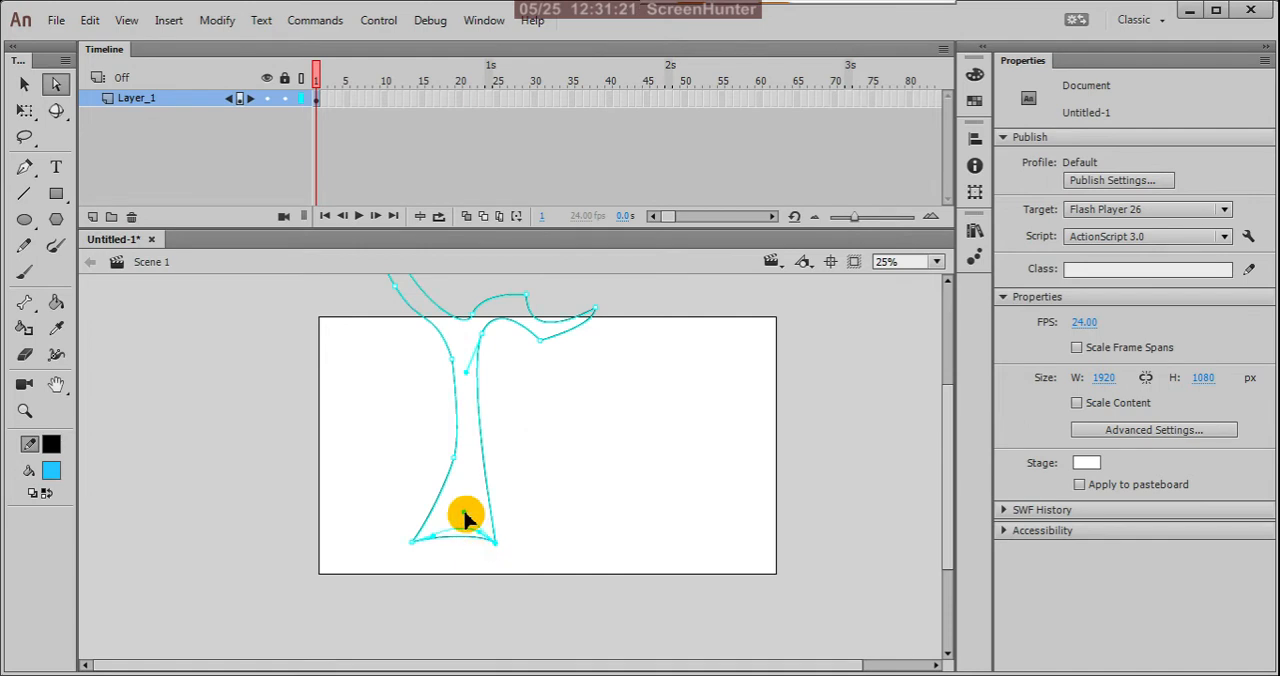
left_click_drag(463, 514, 484, 519)
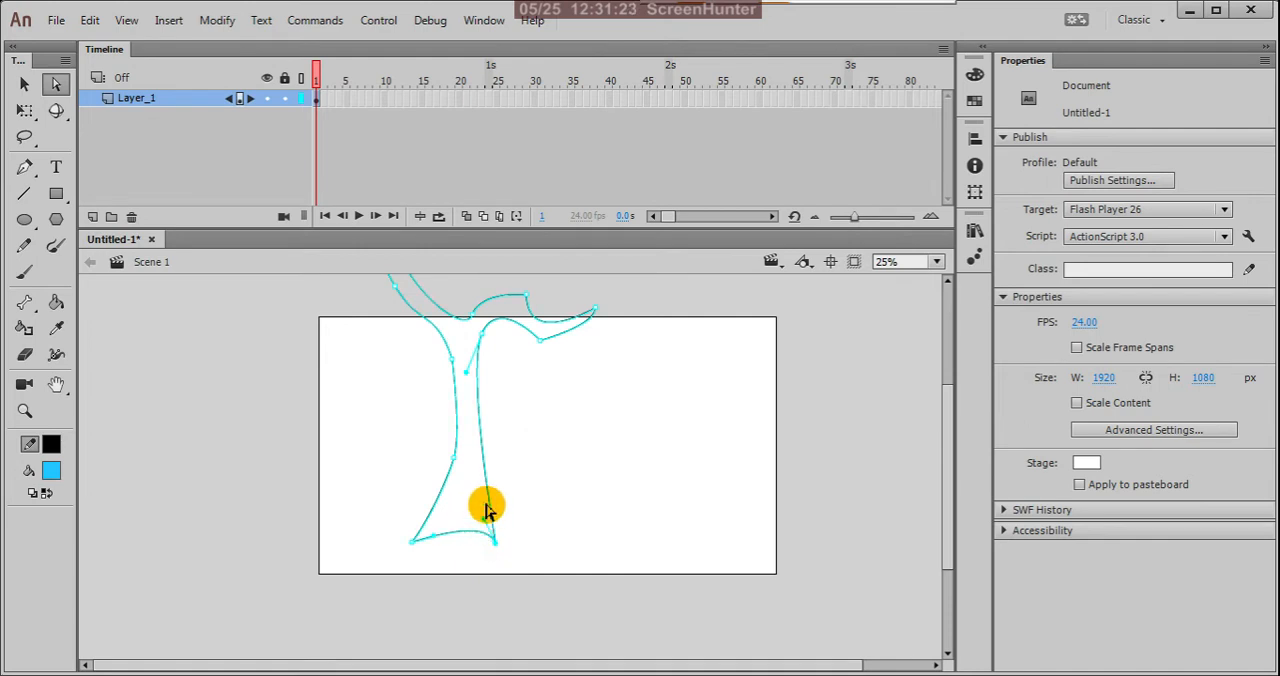
left_click(488, 446)
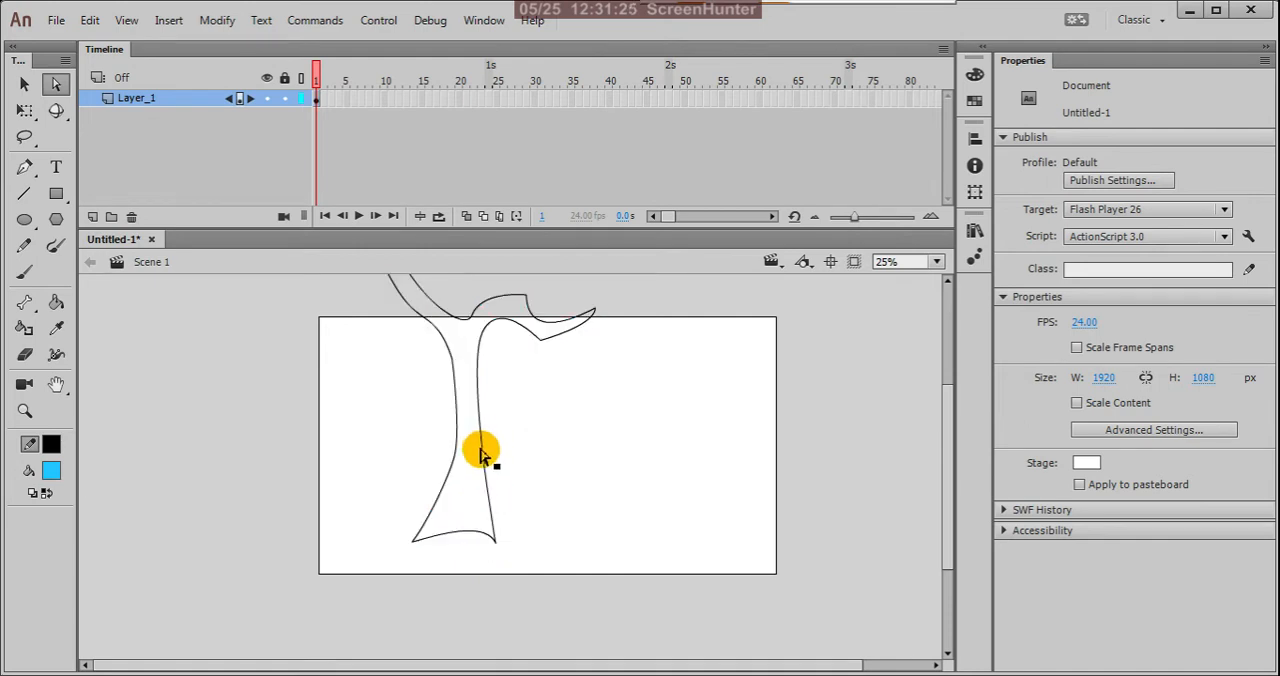
Step: Bend the lower part of the trunk's right edge slightly inward with the Selection tool so the base flares out
left_click(24, 84)
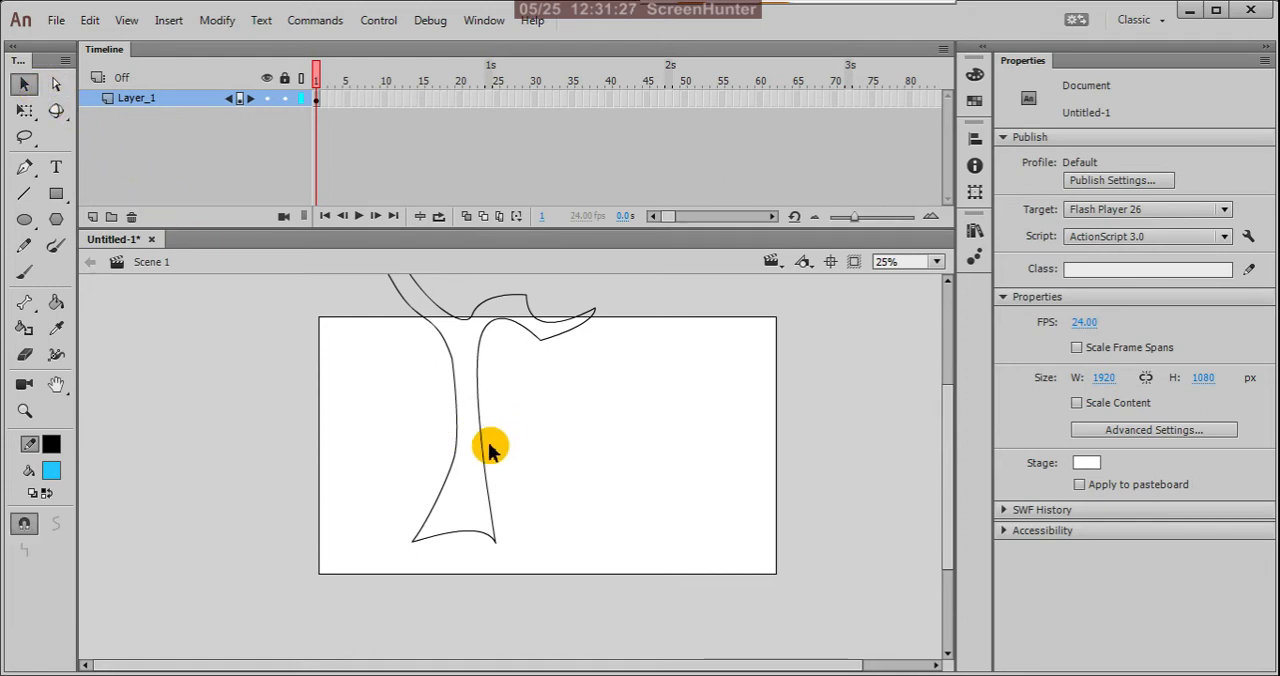
left_click_drag(485, 453, 483, 484)
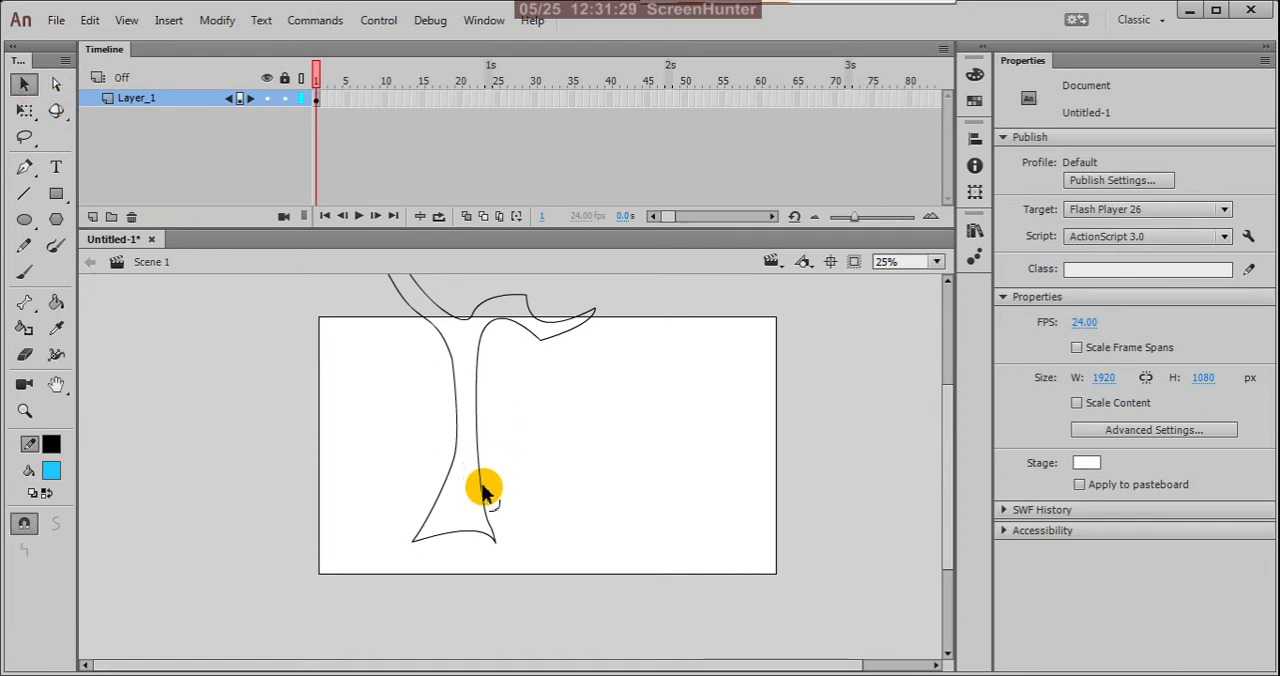
scroll(563, 420, "down", 3)
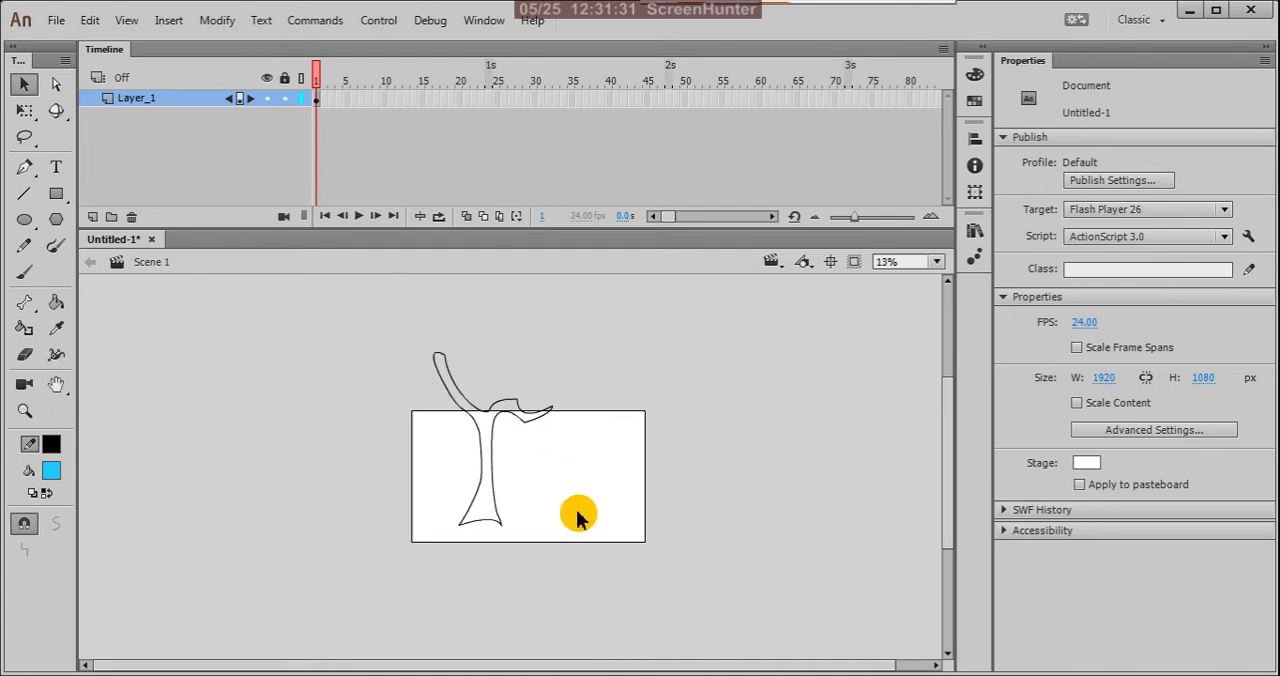
scroll(477, 337, "up", 4)
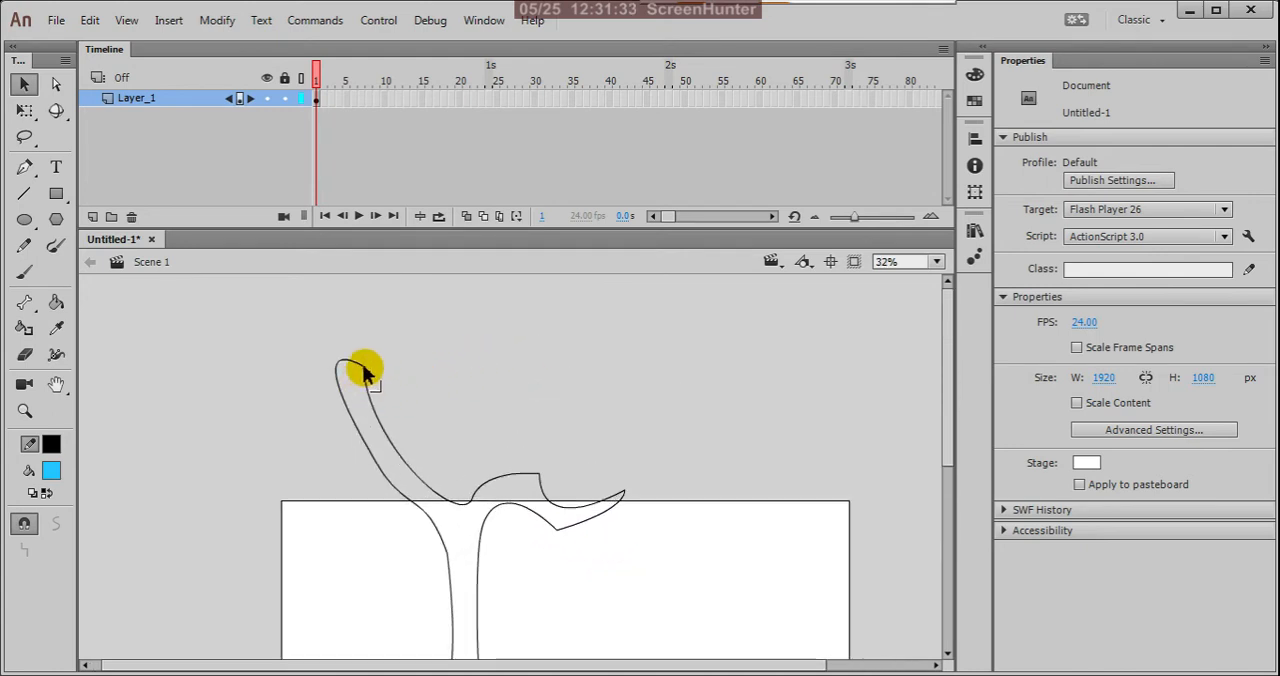
Step: Slim the upper-left branch with the Selection tool by pulling its right edge and the corner near its tip inward
left_click_drag(357, 377, 422, 495)
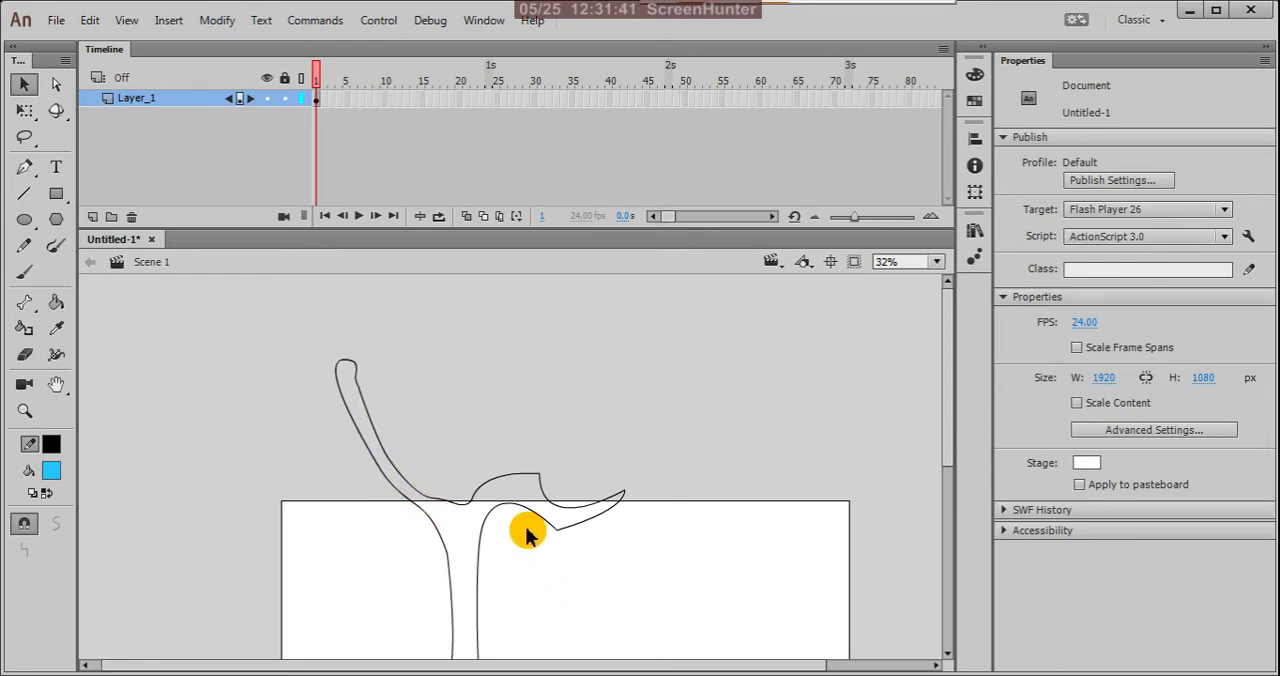
scroll(365, 370, "up", 2)
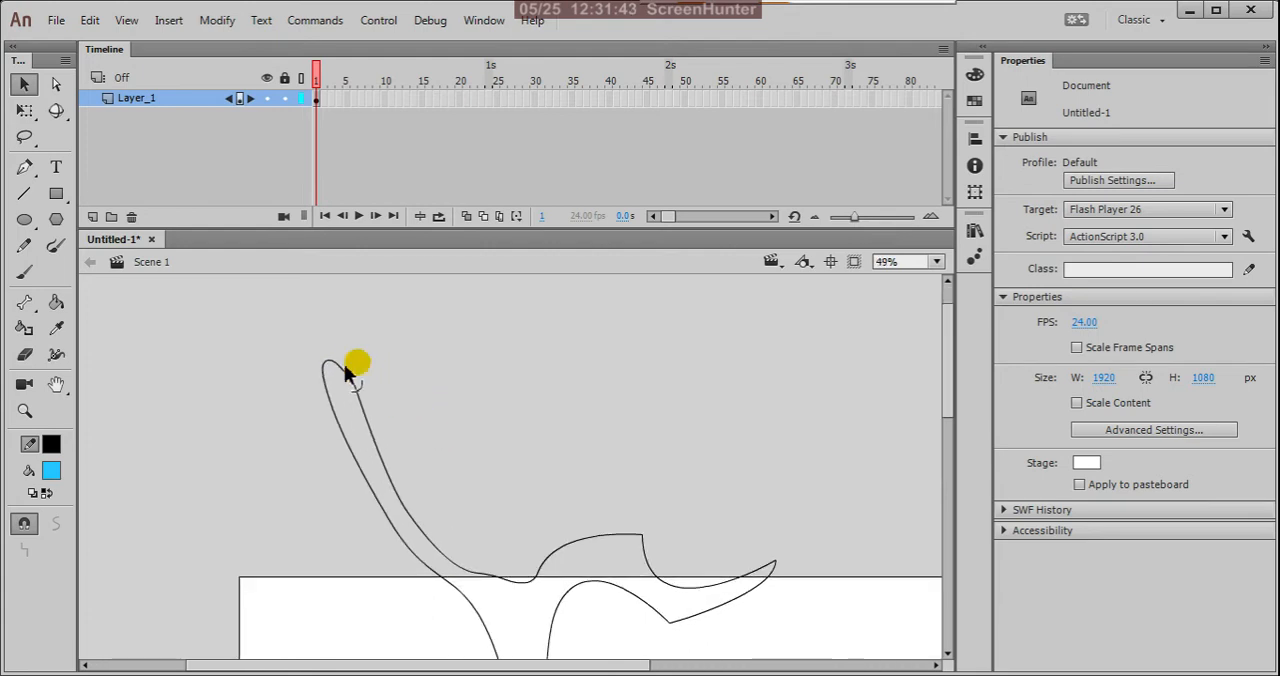
left_click_drag(345, 372, 347, 403)
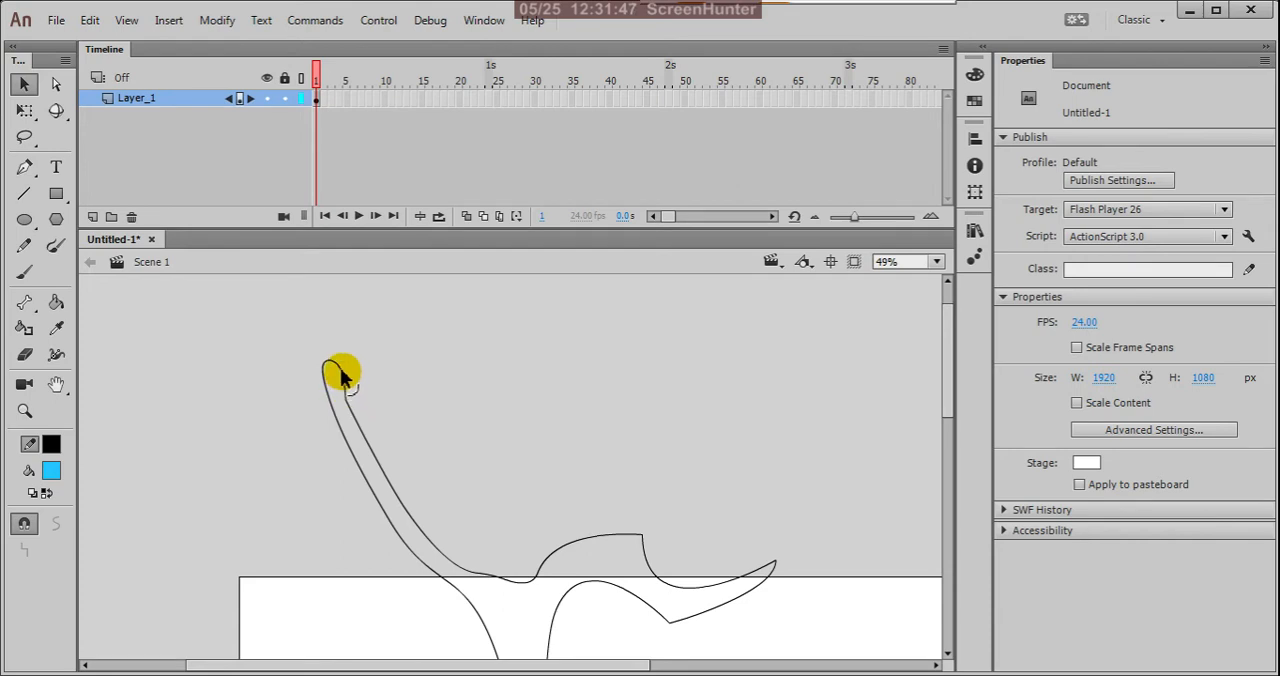
left_click_drag(337, 378, 336, 390)
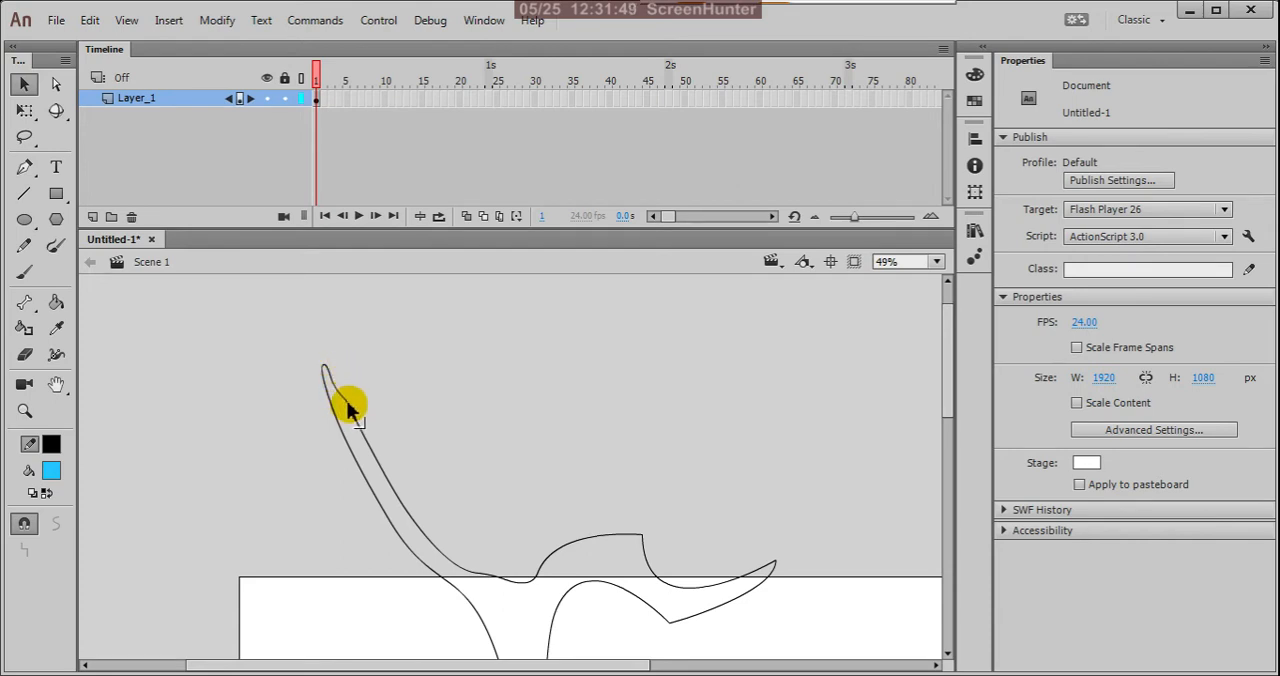
Step: Flatten the rounded end of the upper-left branch with the Selection tool so that it tapers to a sharp point
scroll(400, 372, "down", 1)
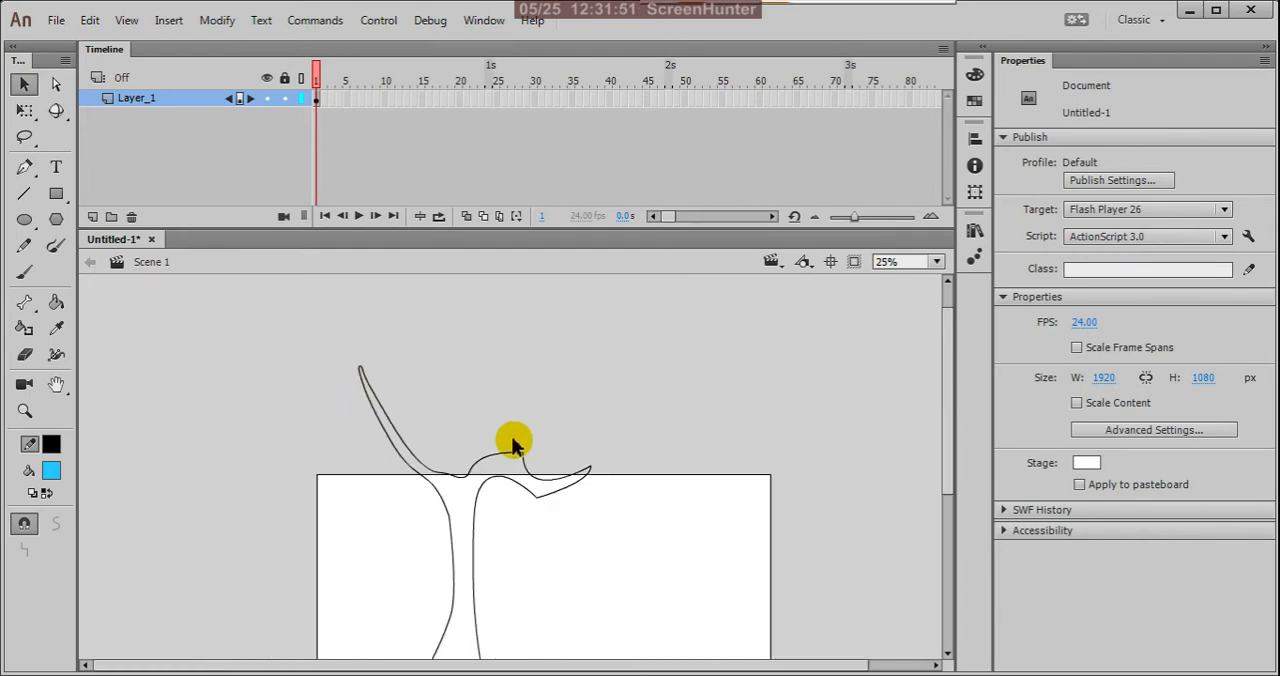
scroll(511, 445, "down", 1)
scroll(480, 457, "up", 1)
scroll(349, 391, "up", 1)
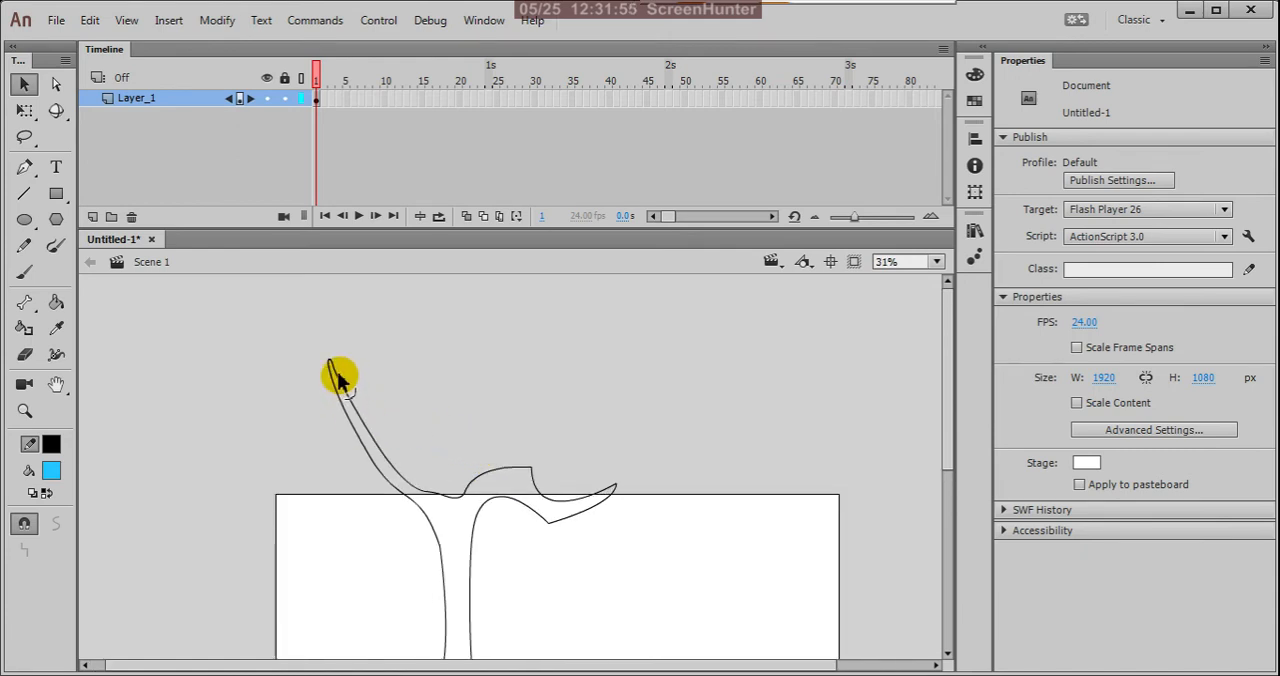
scroll(340, 378, "up", 2)
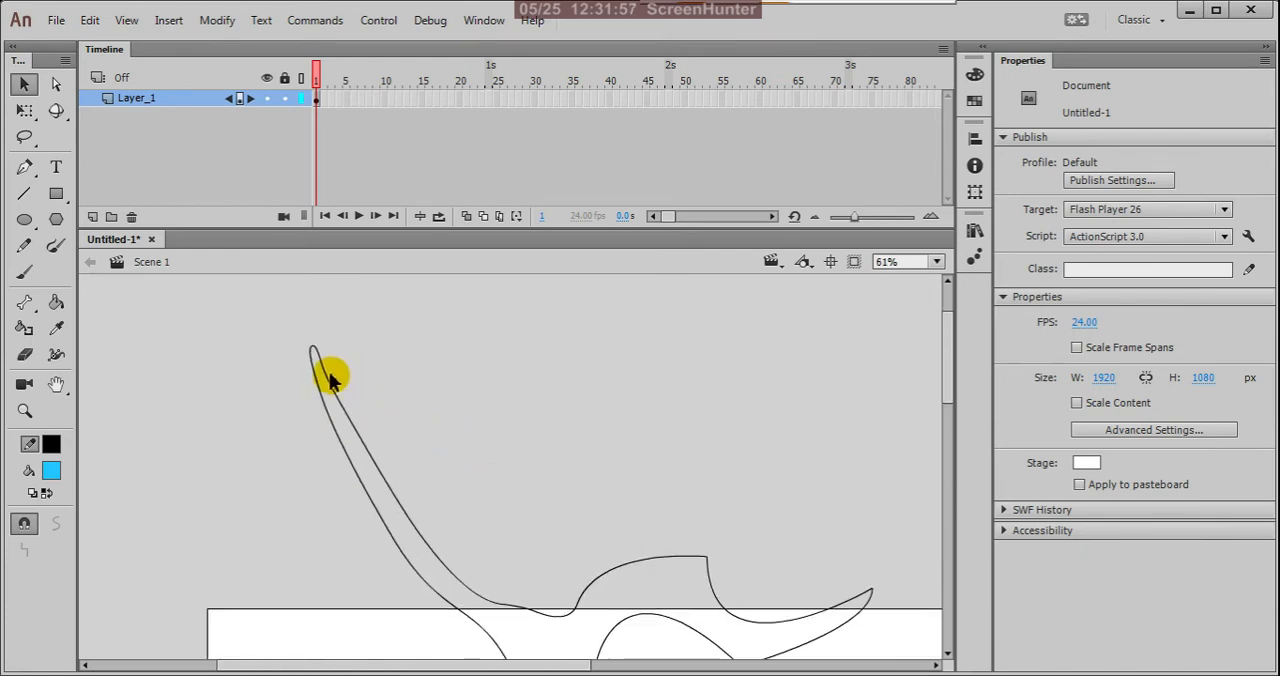
scroll(316, 360, "up", 2)
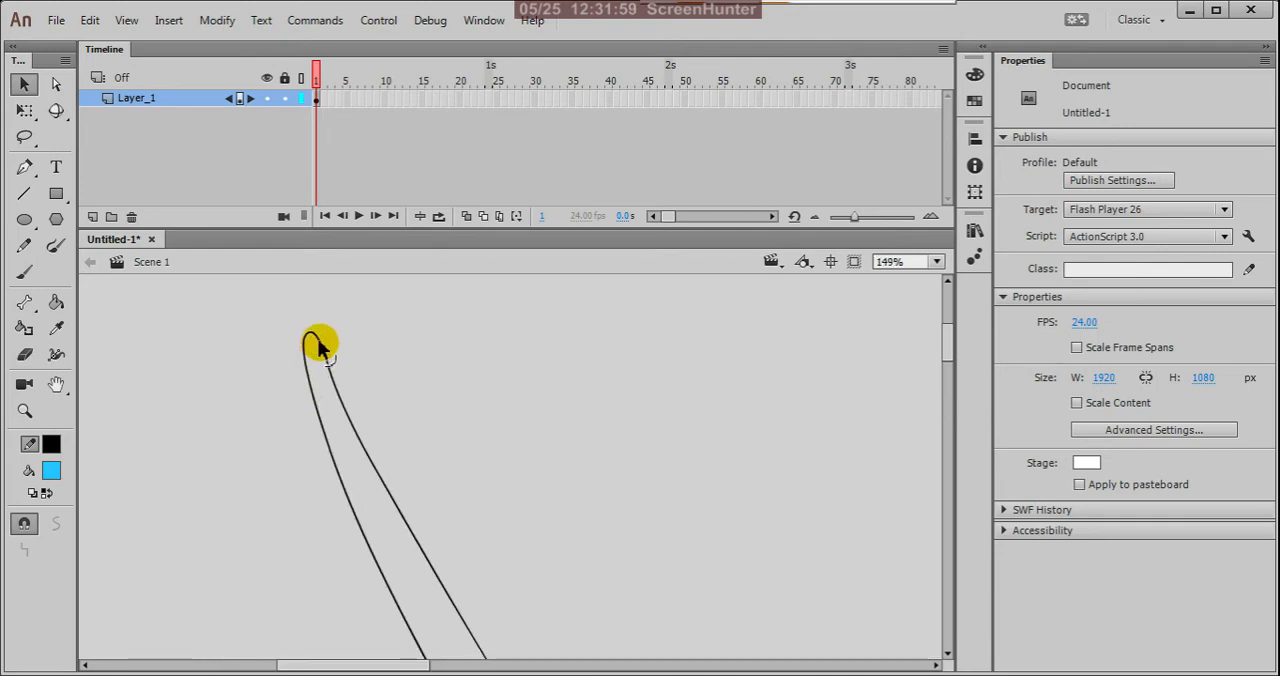
left_click_drag(319, 345, 307, 357)
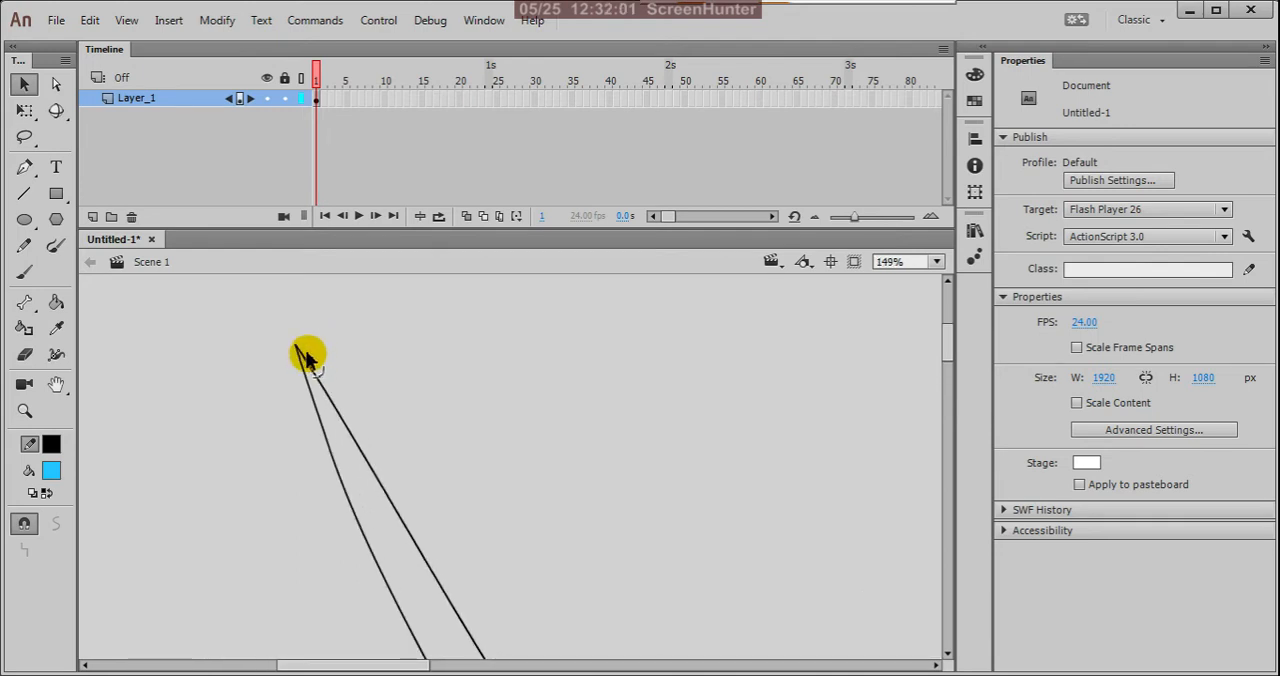
Step: Select the whole tree outline, move it lower on the stage, and scale it down with Free Transform to about 428 × 606 px
scroll(388, 403, "down", 4)
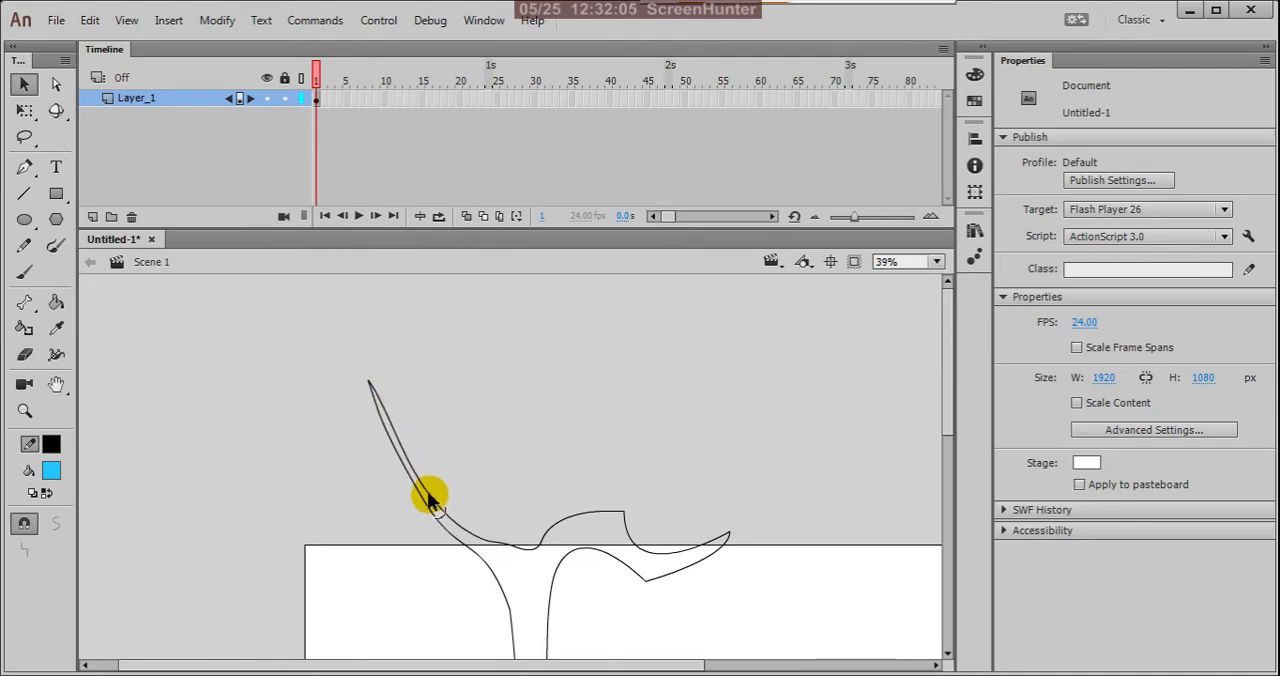
scroll(429, 375, "down", 3)
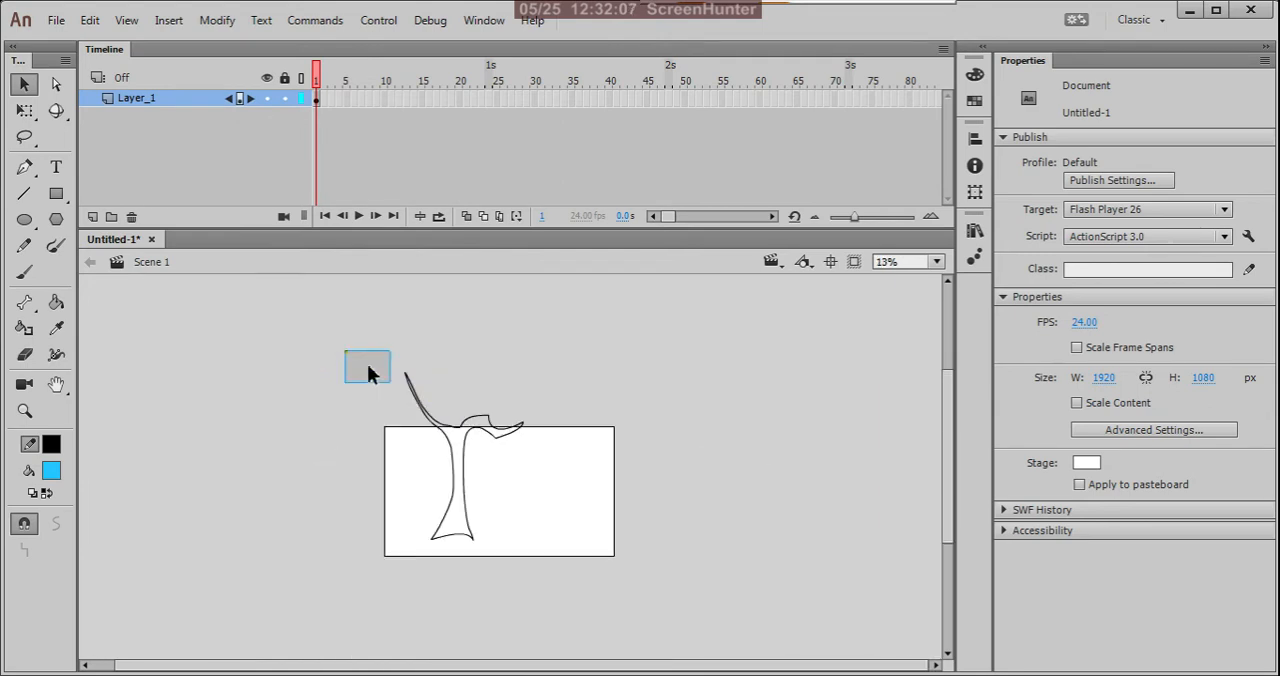
left_click_drag(368, 372, 588, 620)
left_click(457, 520)
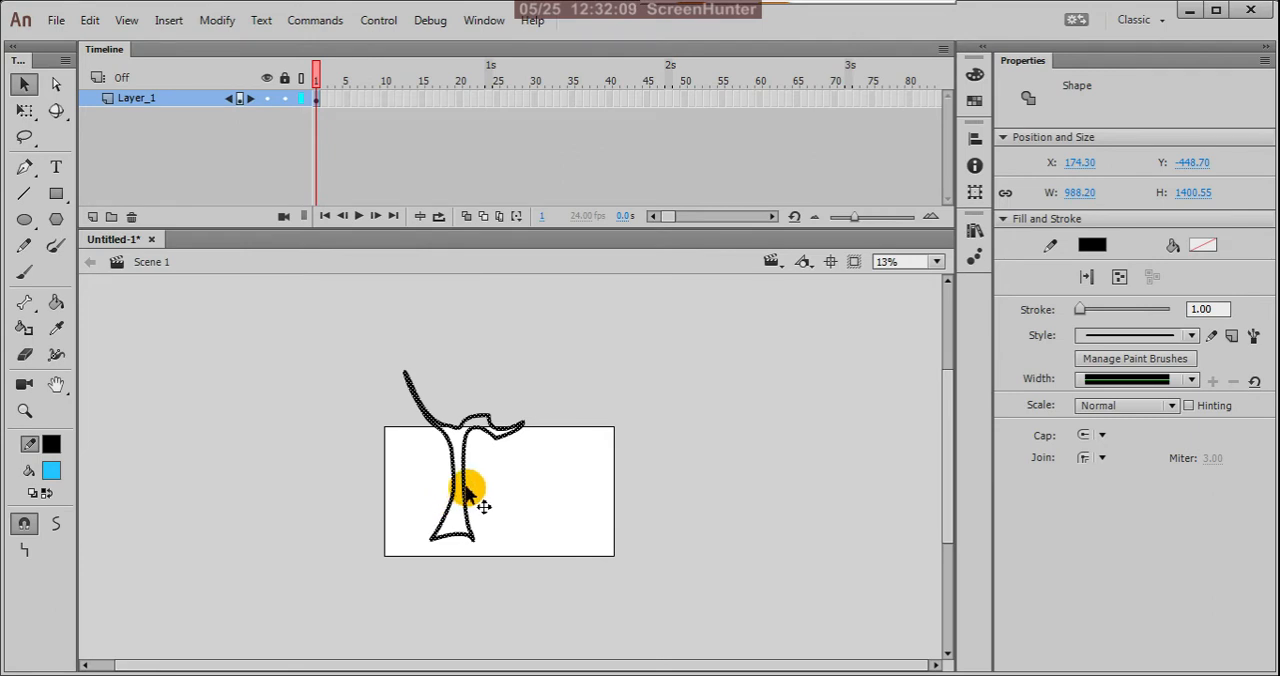
left_click_drag(464, 490, 478, 515)
key("q")
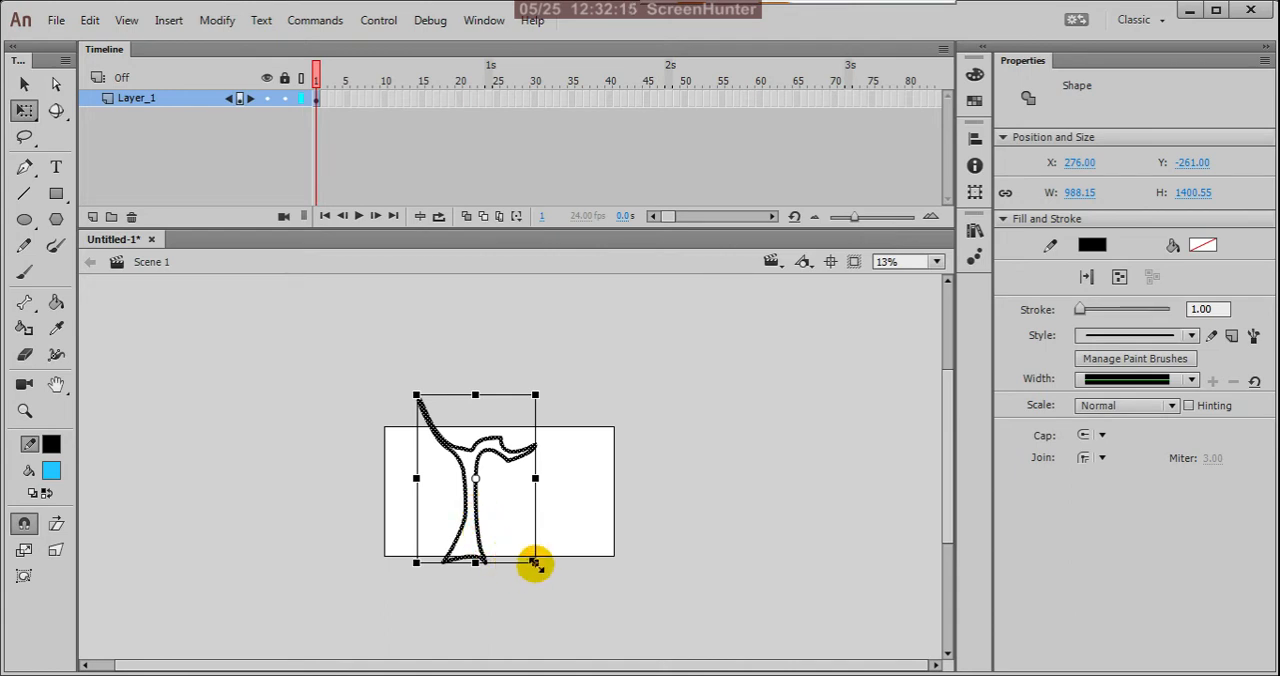
left_click_drag(534, 563, 467, 522)
key("v")
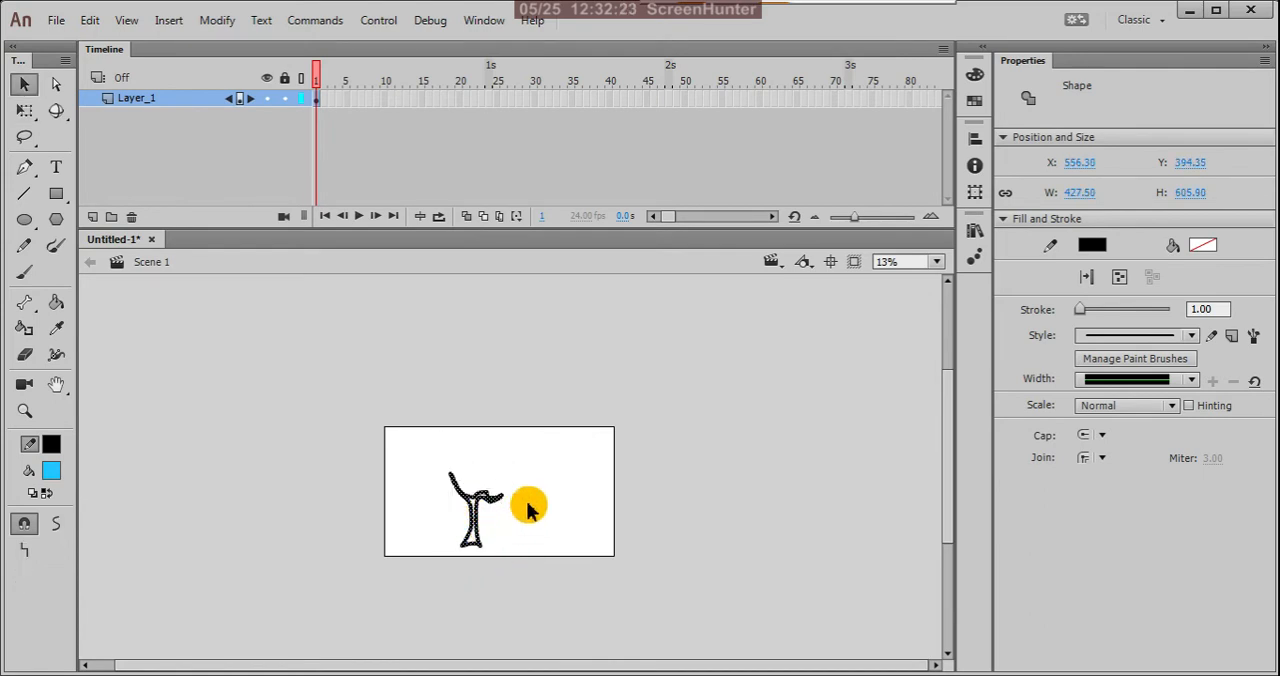
left_click(526, 500)
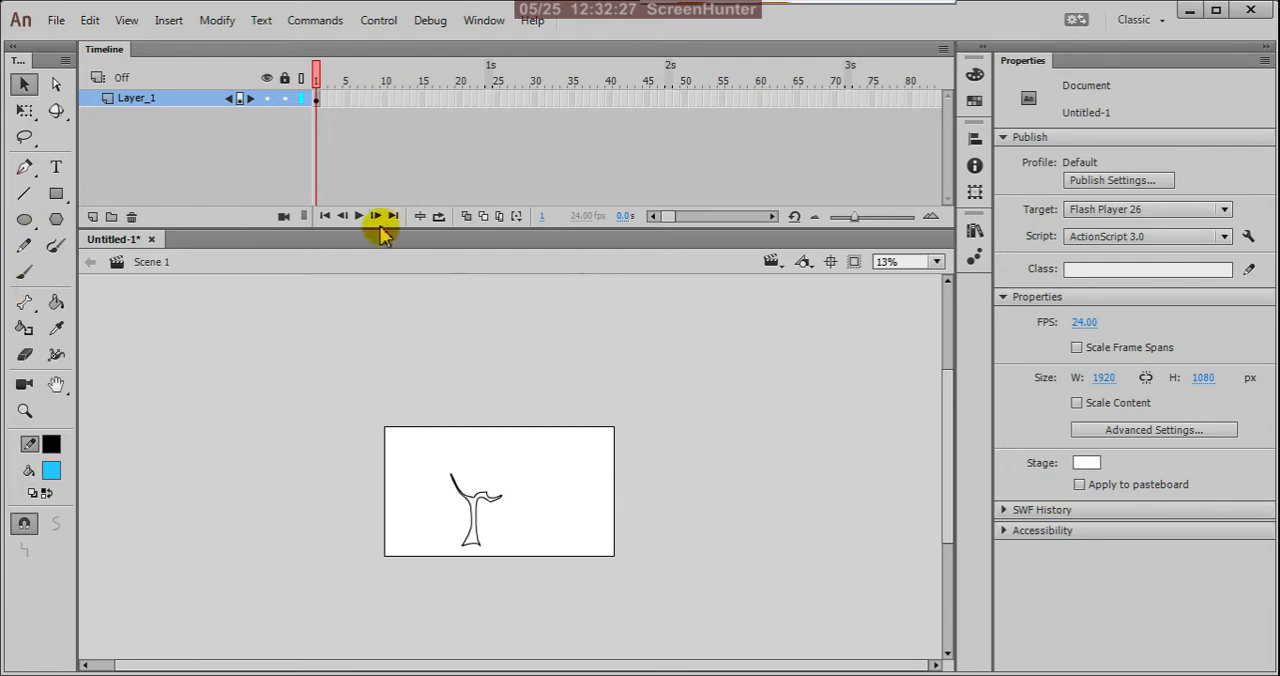
Step: Lock the tree trunk's layer, try drawing on it with the Pen tool, and decline to unlock it
left_click(284, 100)
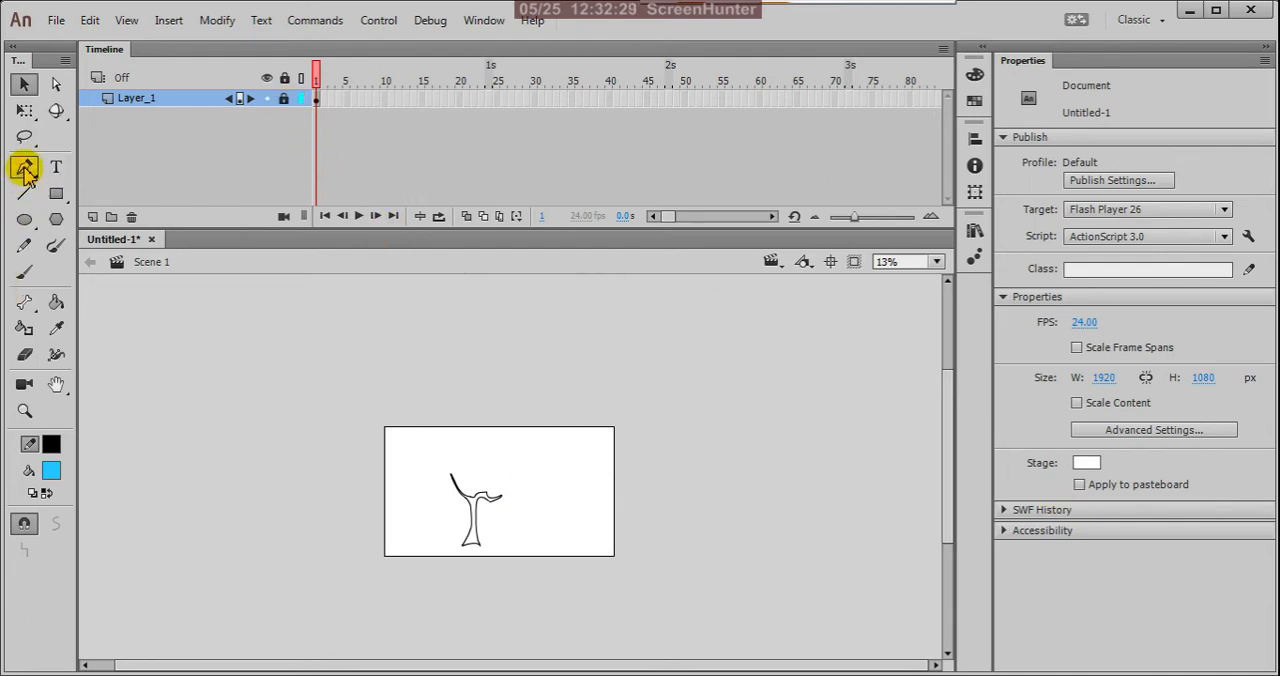
left_click(24, 167)
scroll(477, 500, "up", 3)
scroll(470, 494, "down", 4)
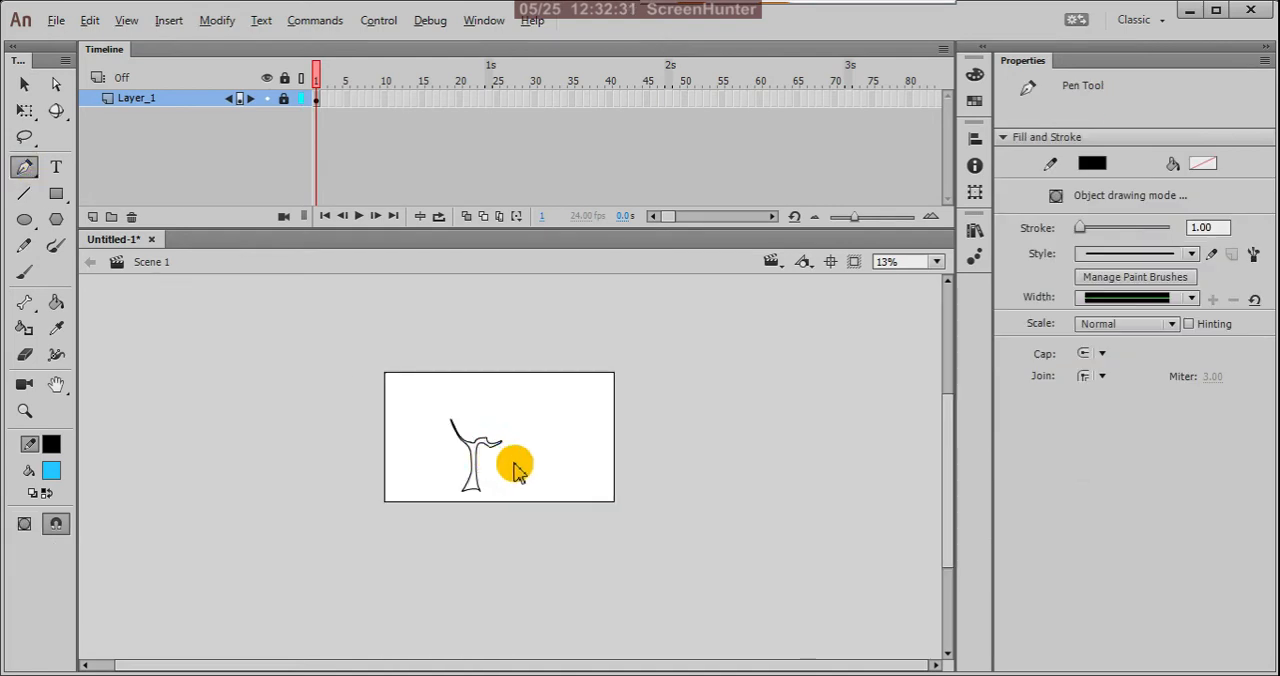
scroll(517, 472, "up", 4)
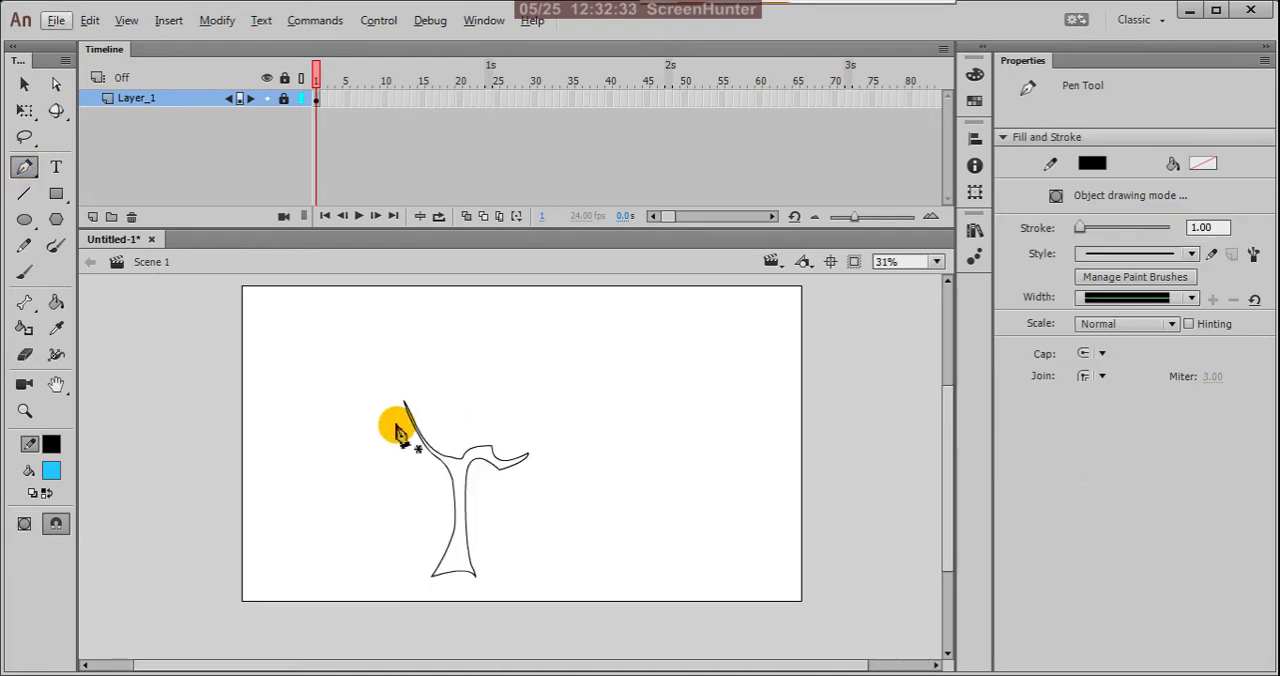
left_click(397, 419)
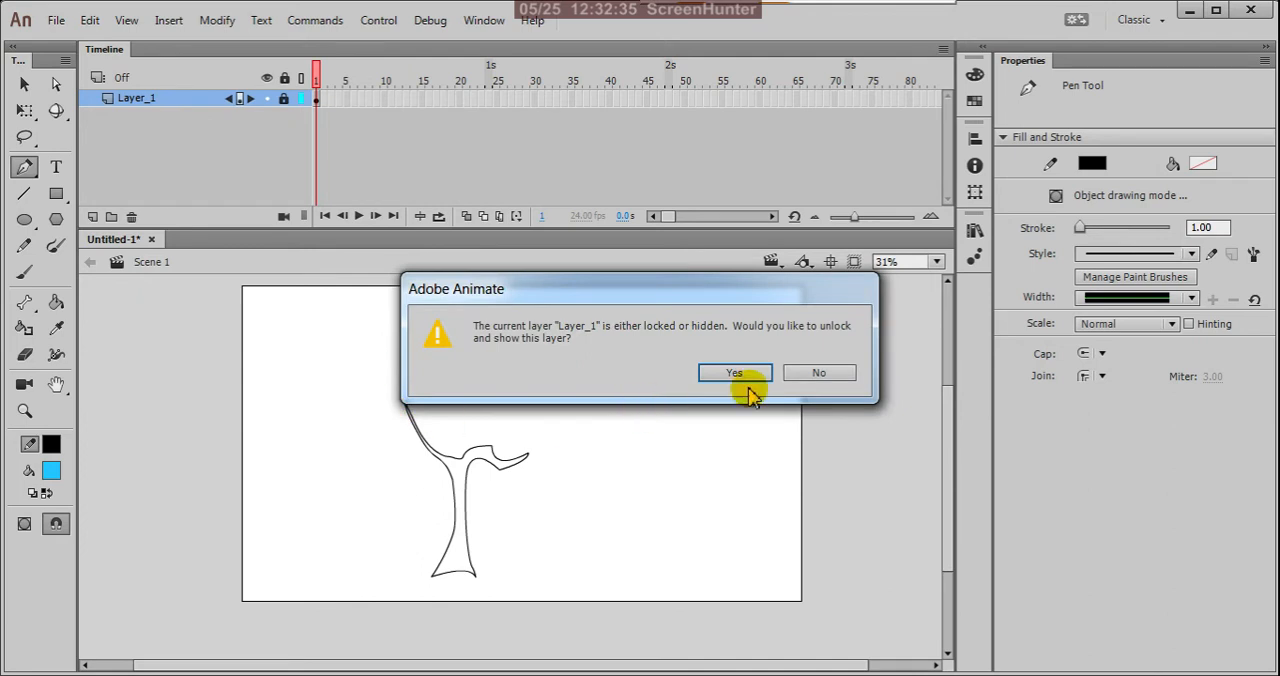
left_click(810, 373)
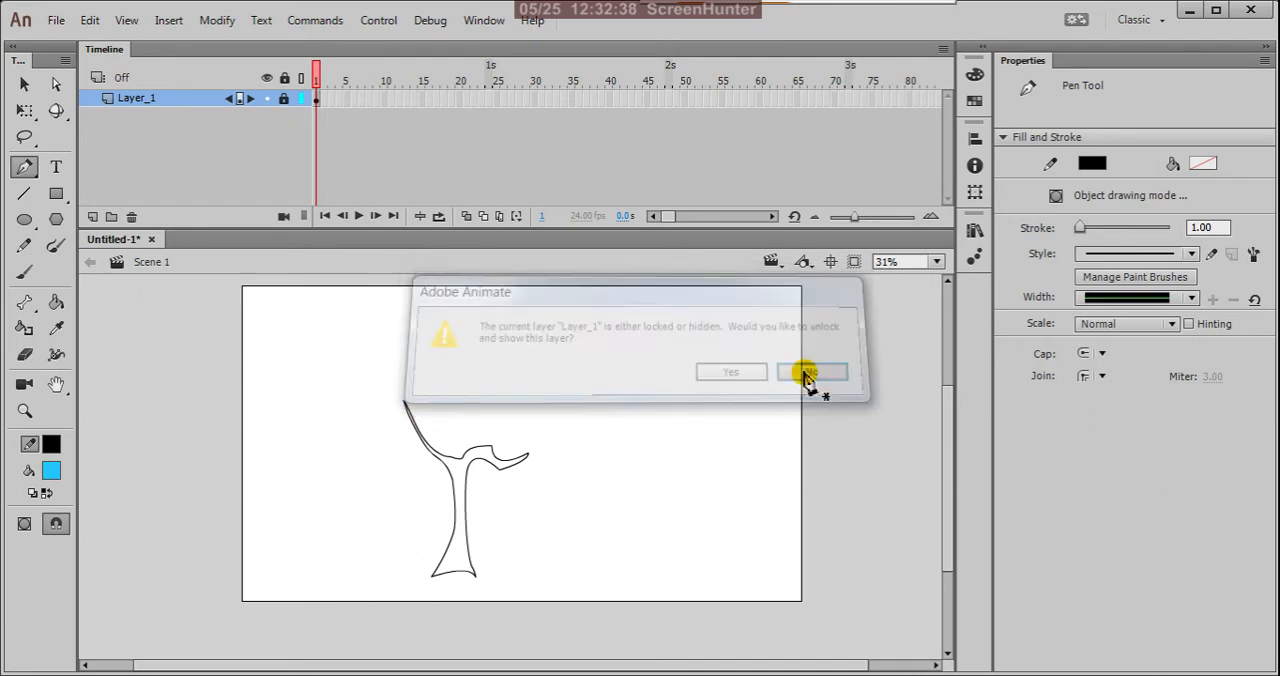
Step: Add a new layer and draw a closed, wavy foliage outline above the upper-left branch with the Pen tool
left_click(92, 217)
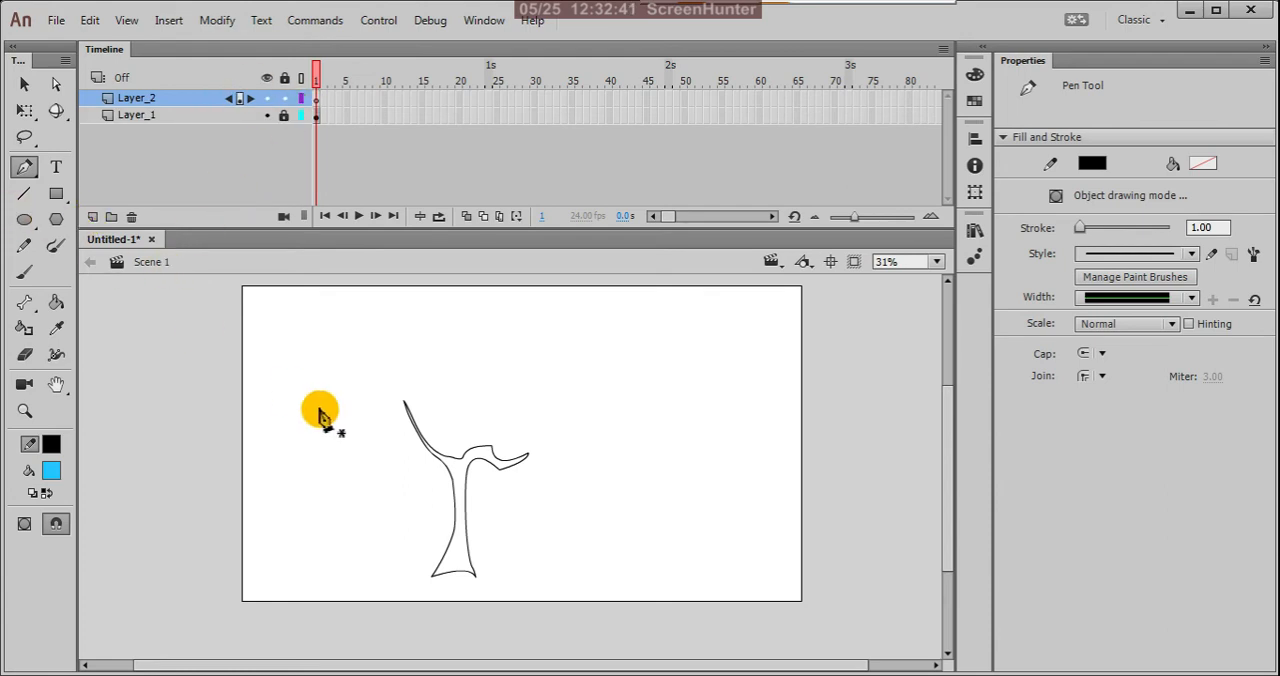
left_click(386, 397)
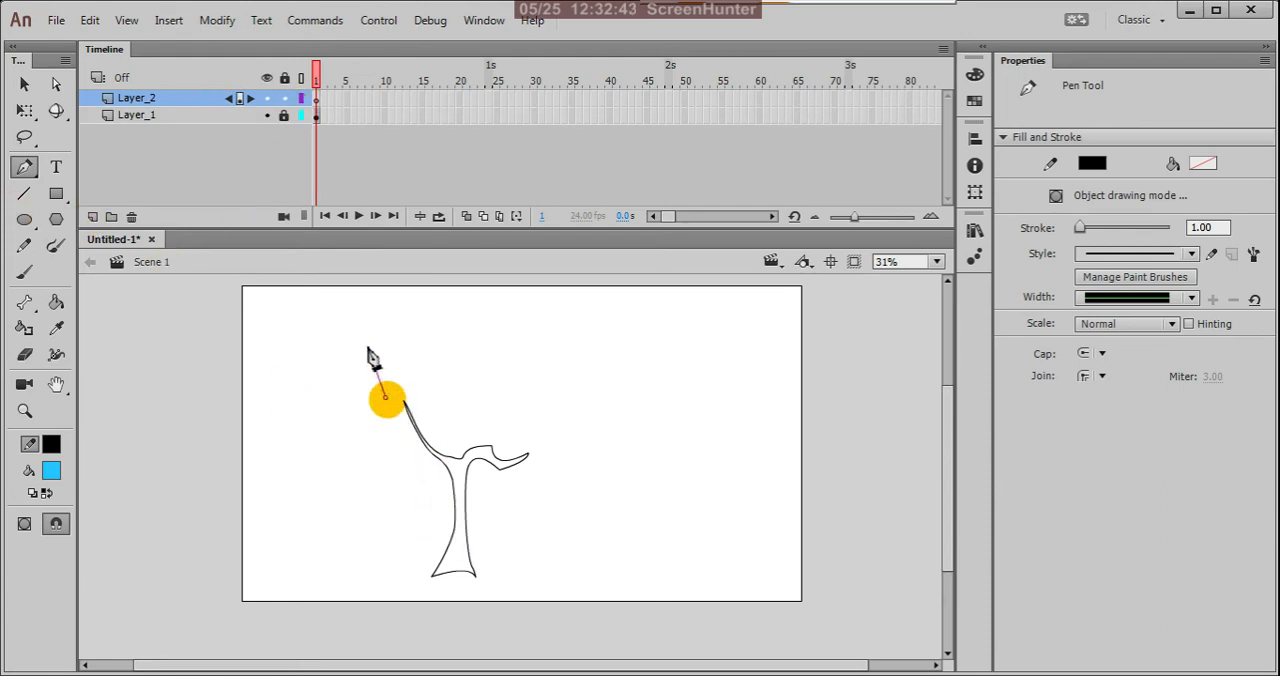
left_click_drag(371, 343, 425, 357)
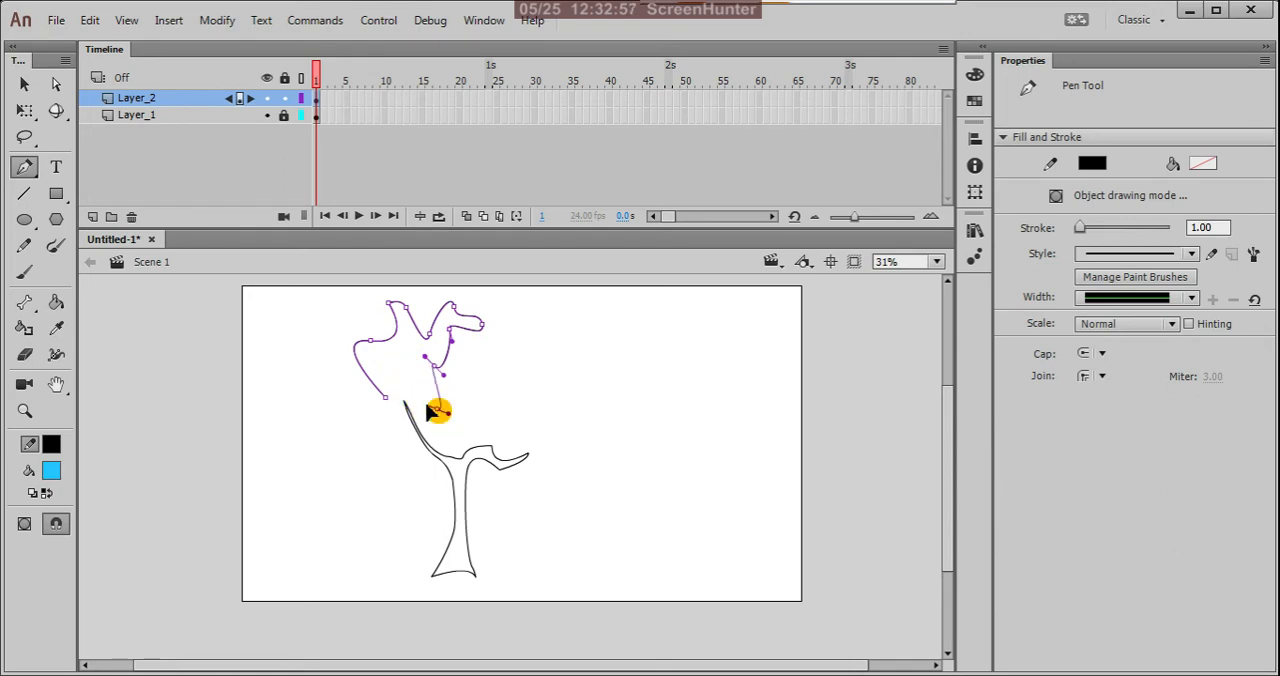
left_click_drag(432, 410, 417, 402)
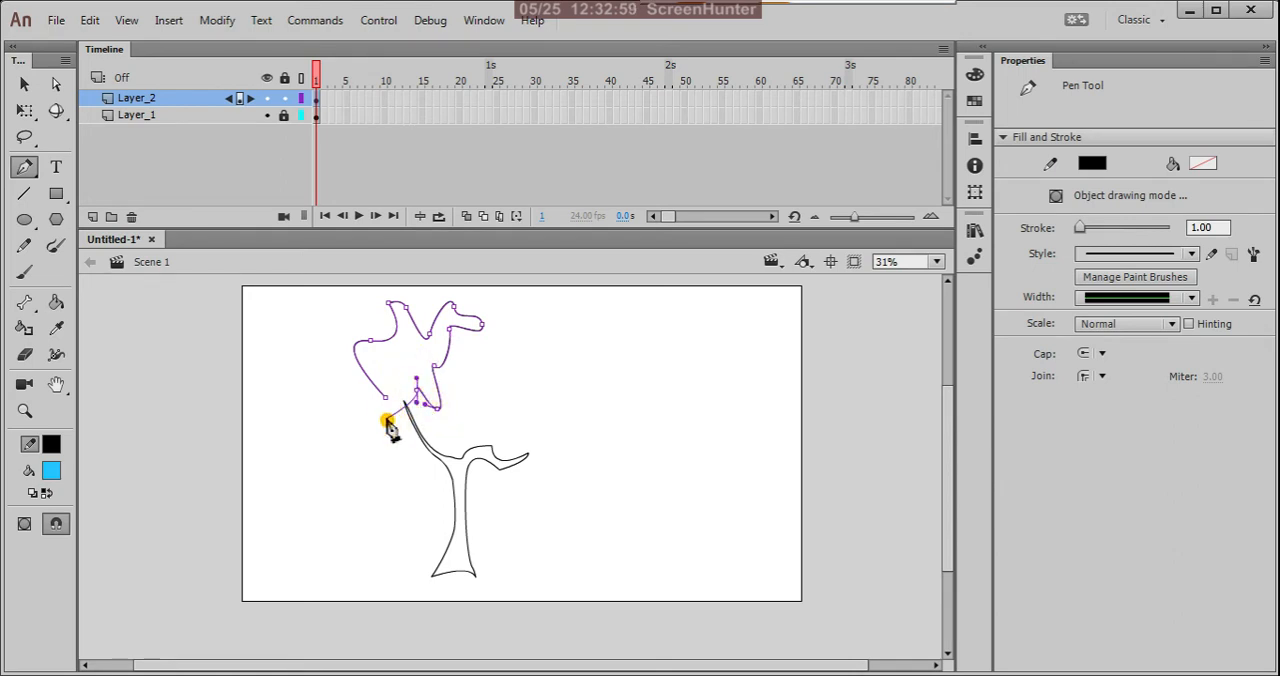
left_click(387, 400)
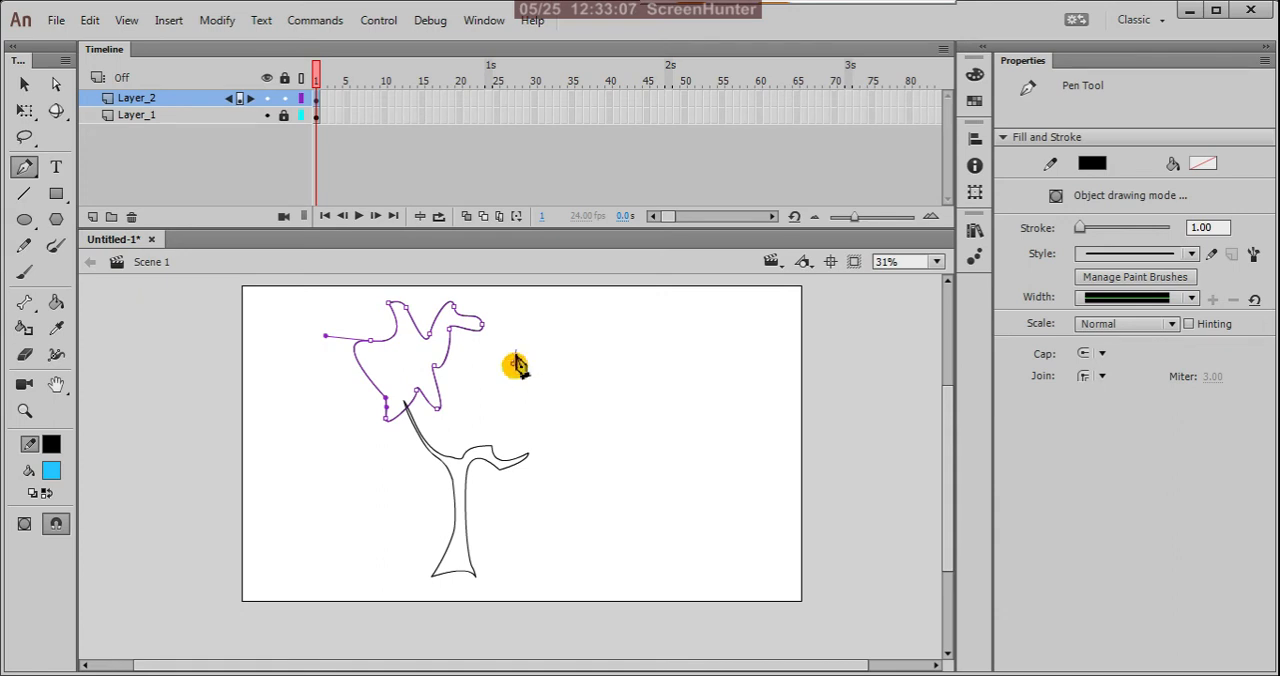
Step: Draw a second, smaller closed foliage outline with rounded lobes above the right branch using the Pen tool
left_click(537, 341)
left_click(560, 340)
left_click_drag(580, 343, 593, 325)
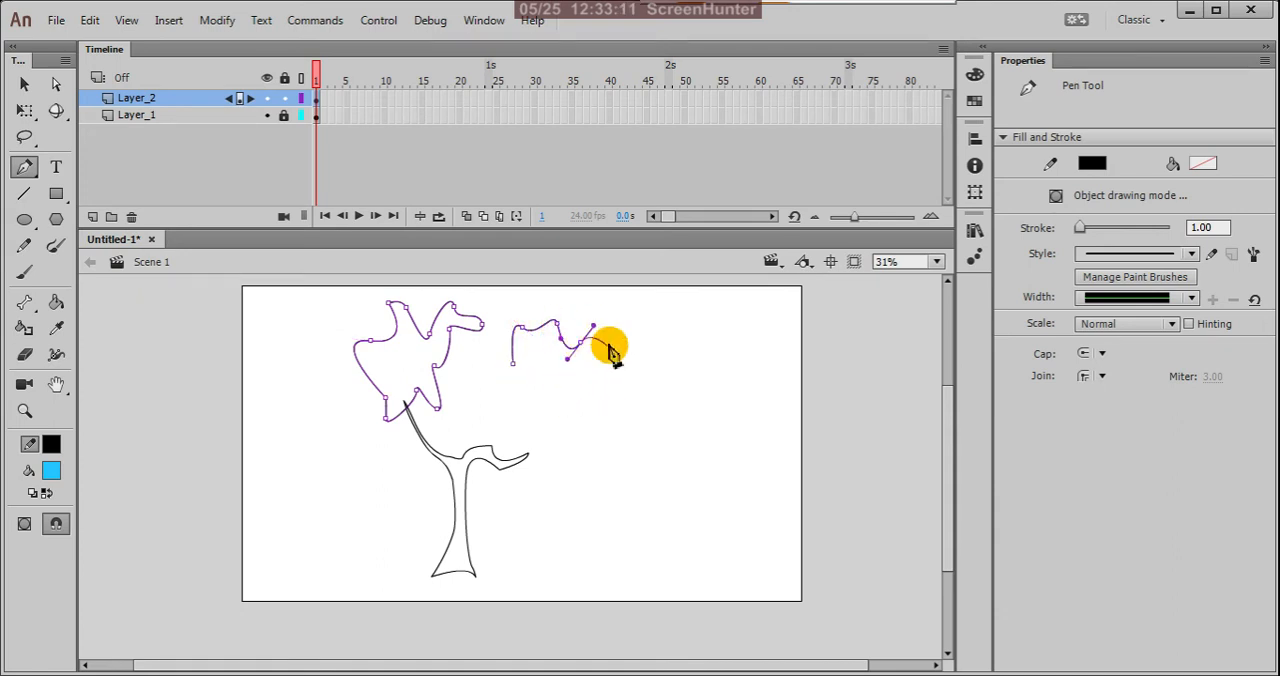
left_click_drag(614, 370, 569, 371)
left_click_drag(544, 411, 543, 407)
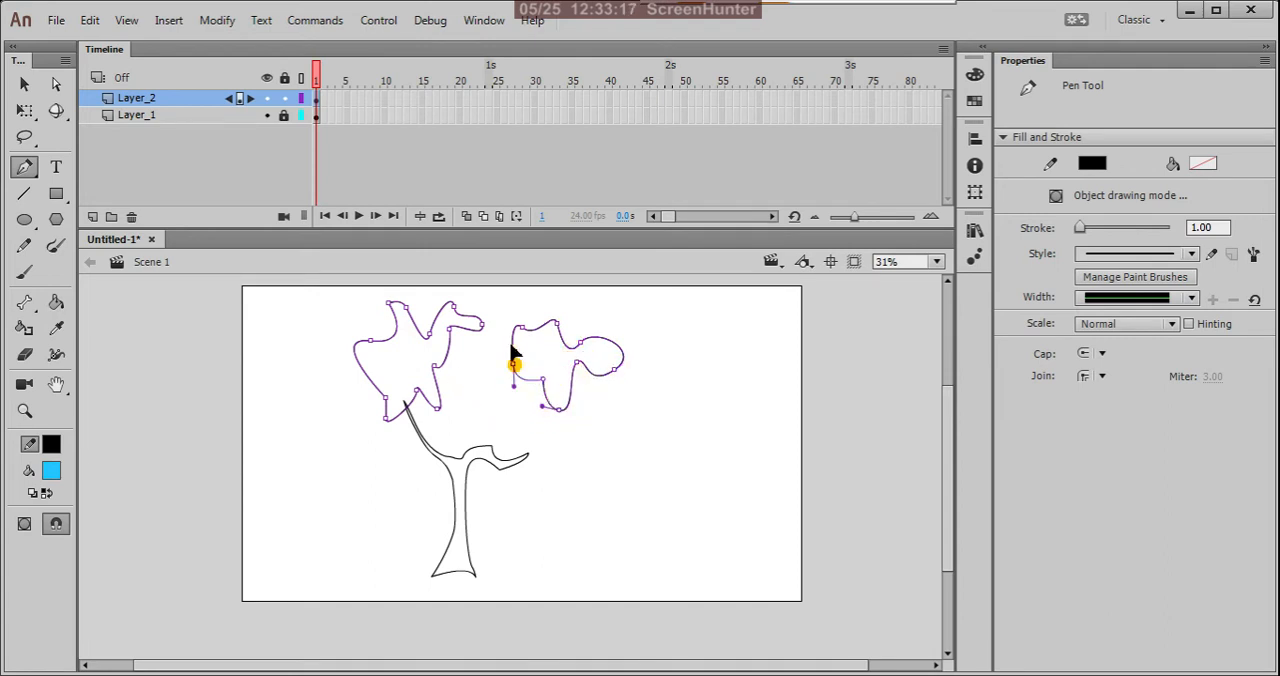
left_click_drag(511, 346, 507, 316)
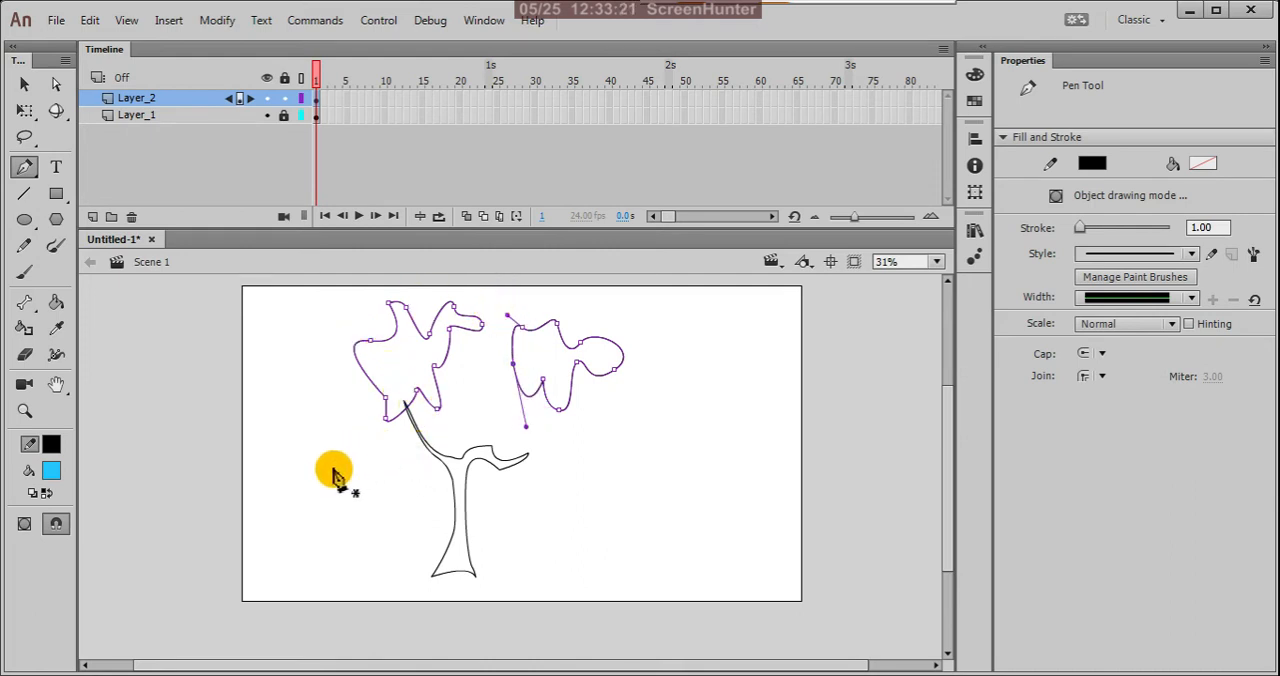
Step: Draw a third, larger closed foliage outline to the left of the trunk, extending past the stage's lower-left corner
left_click_drag(260, 504, 284, 456)
left_click_drag(304, 410, 321, 423)
left_click_drag(350, 490, 335, 518)
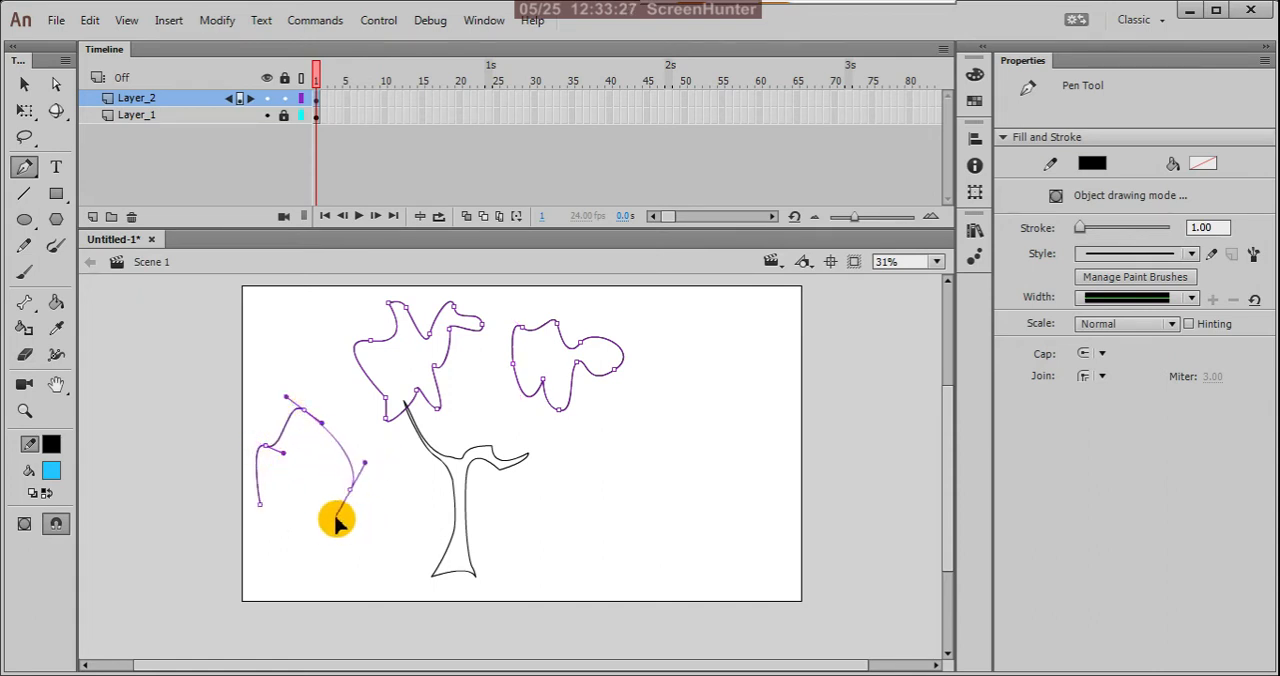
left_click(399, 517)
left_click(386, 507)
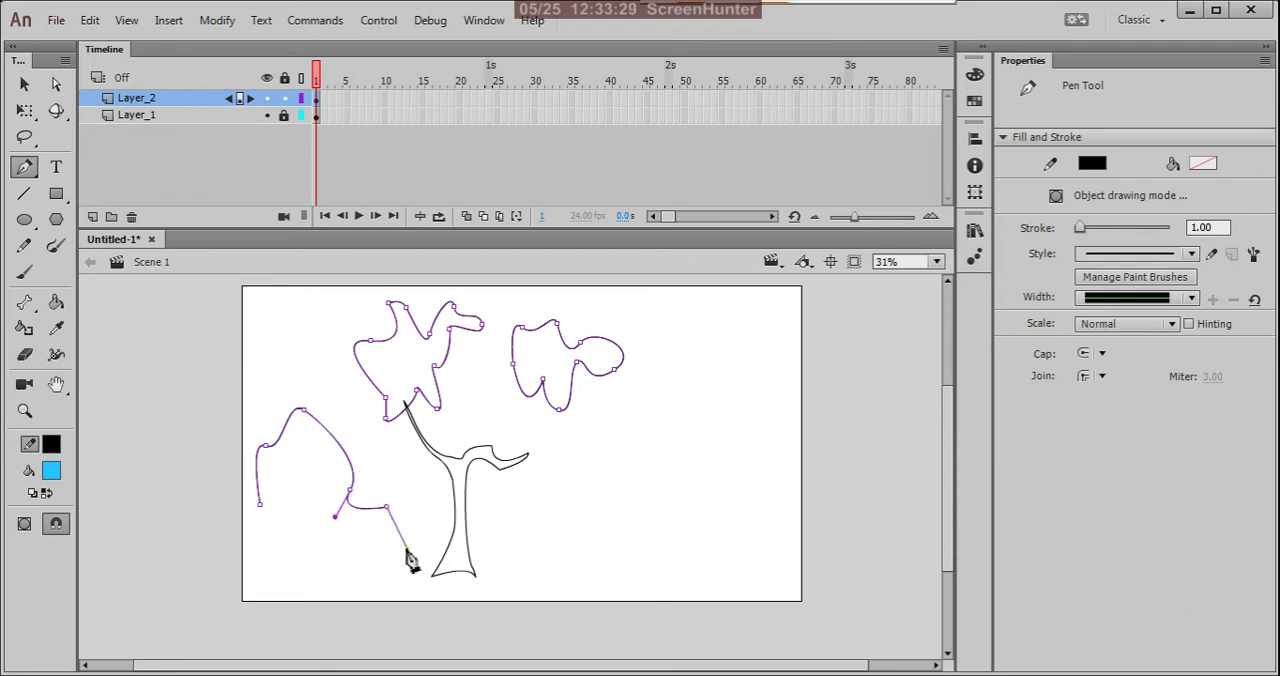
left_click_drag(406, 547, 382, 557)
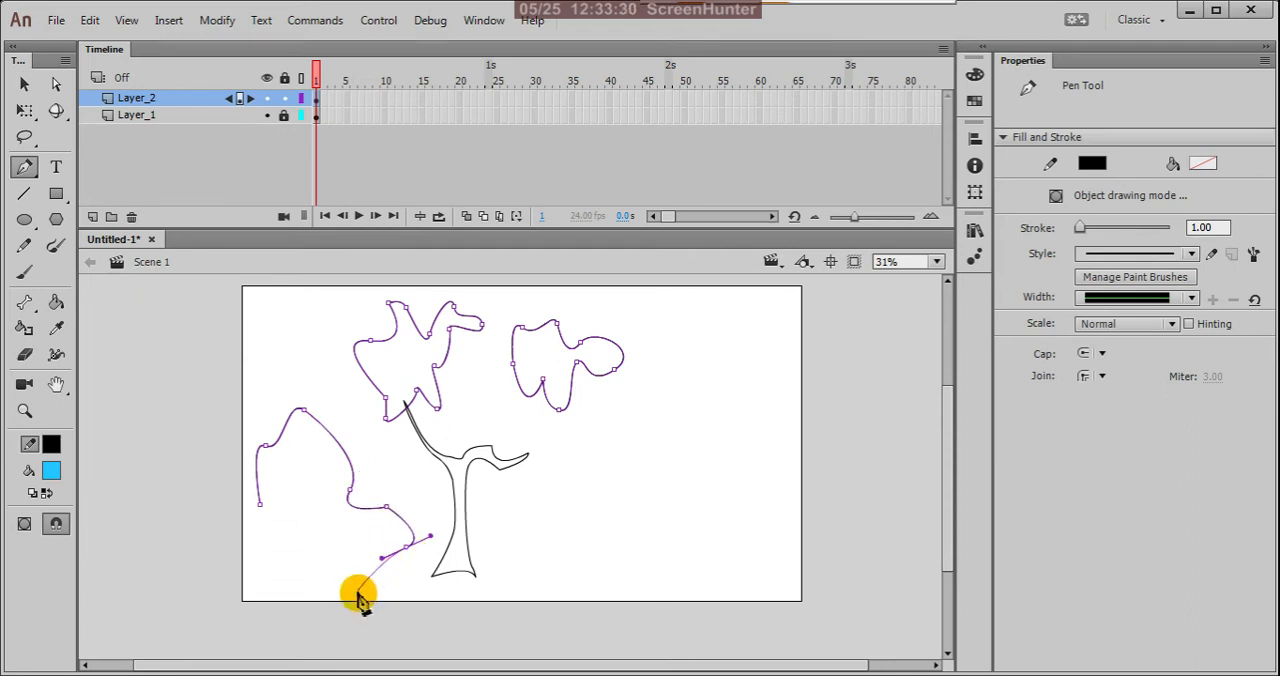
left_click(406, 549)
left_click(376, 582)
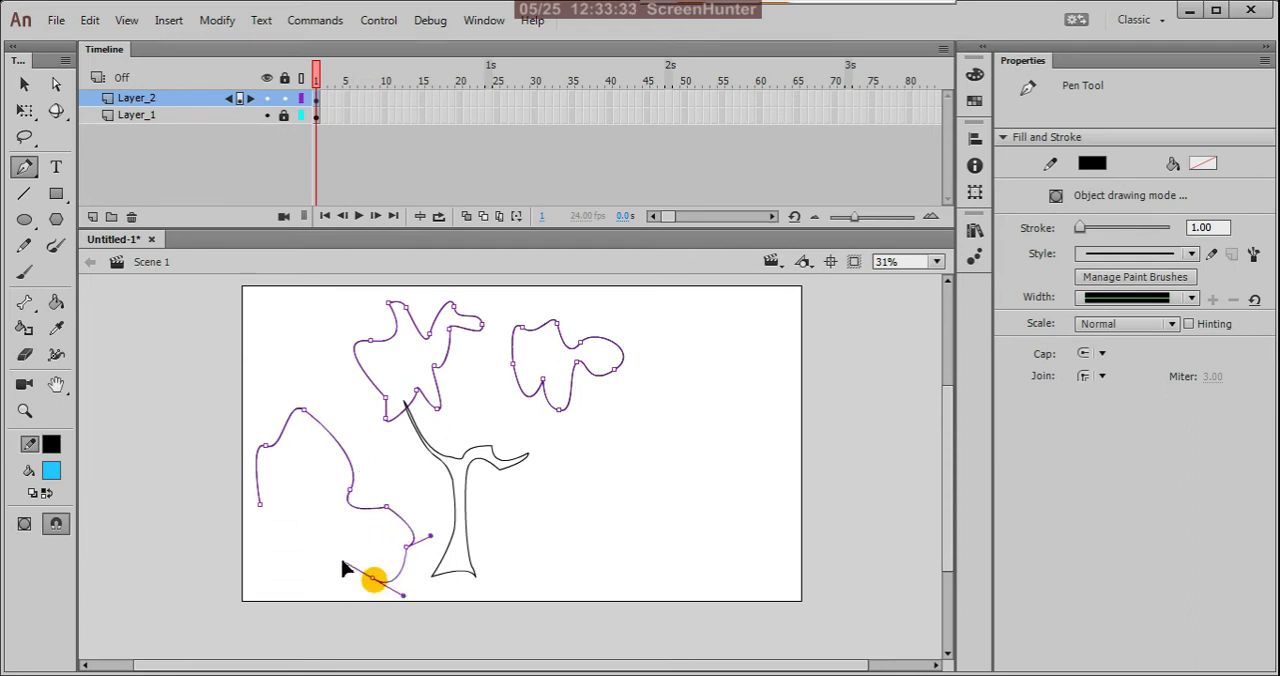
left_click_drag(282, 627, 261, 452)
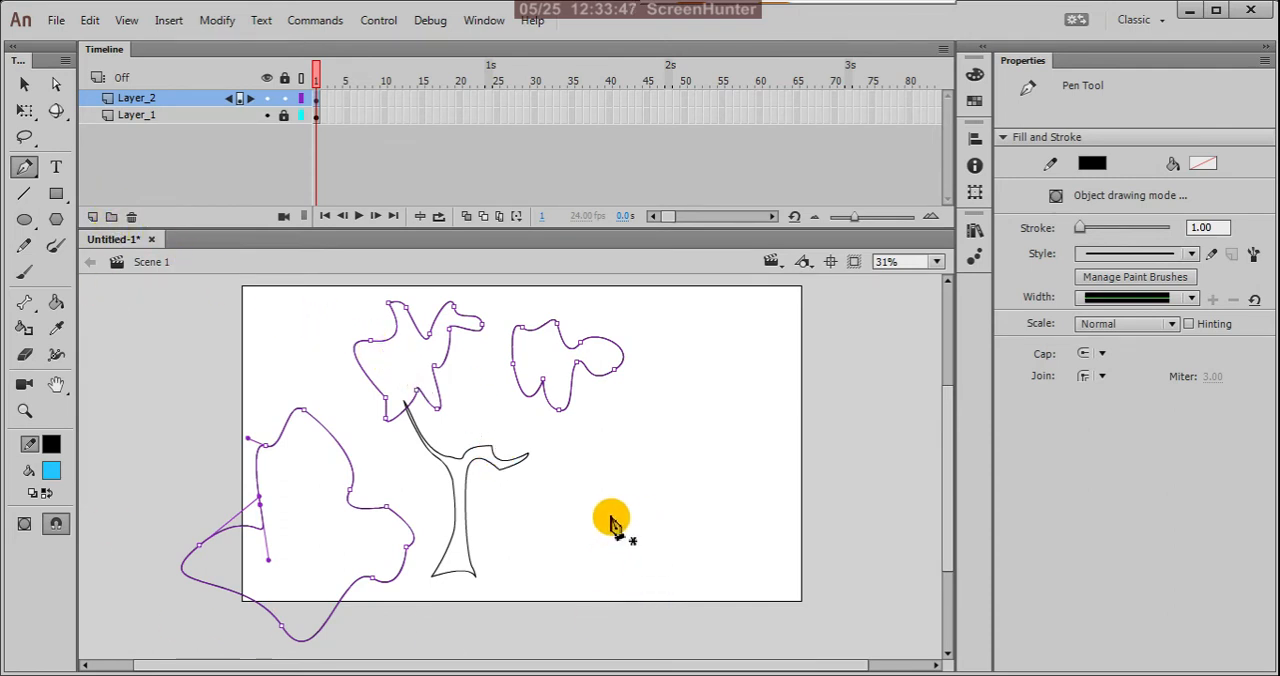
Step: Draw a fourth closed foliage outline about 402 × 568 px to the right of the trunk and select it with the Selection tool
left_click_drag(622, 477, 669, 516)
left_click_drag(666, 594, 626, 483)
left_click(24, 84)
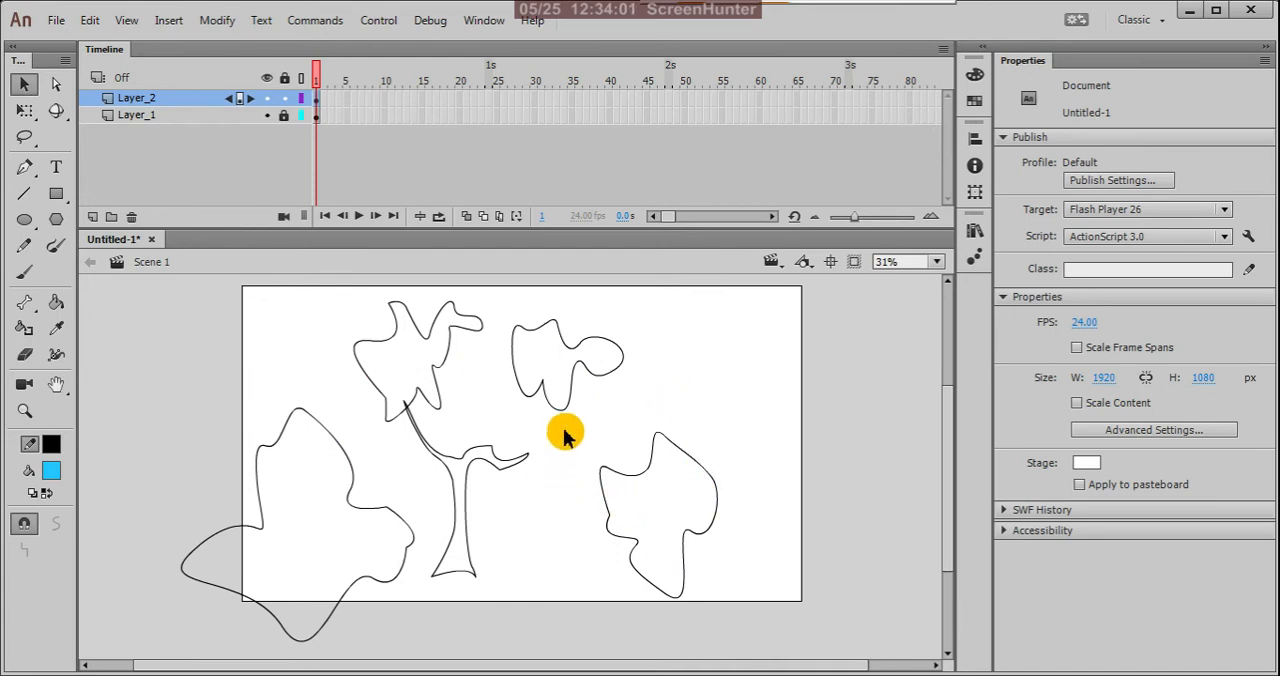
left_click_drag(592, 413, 752, 634)
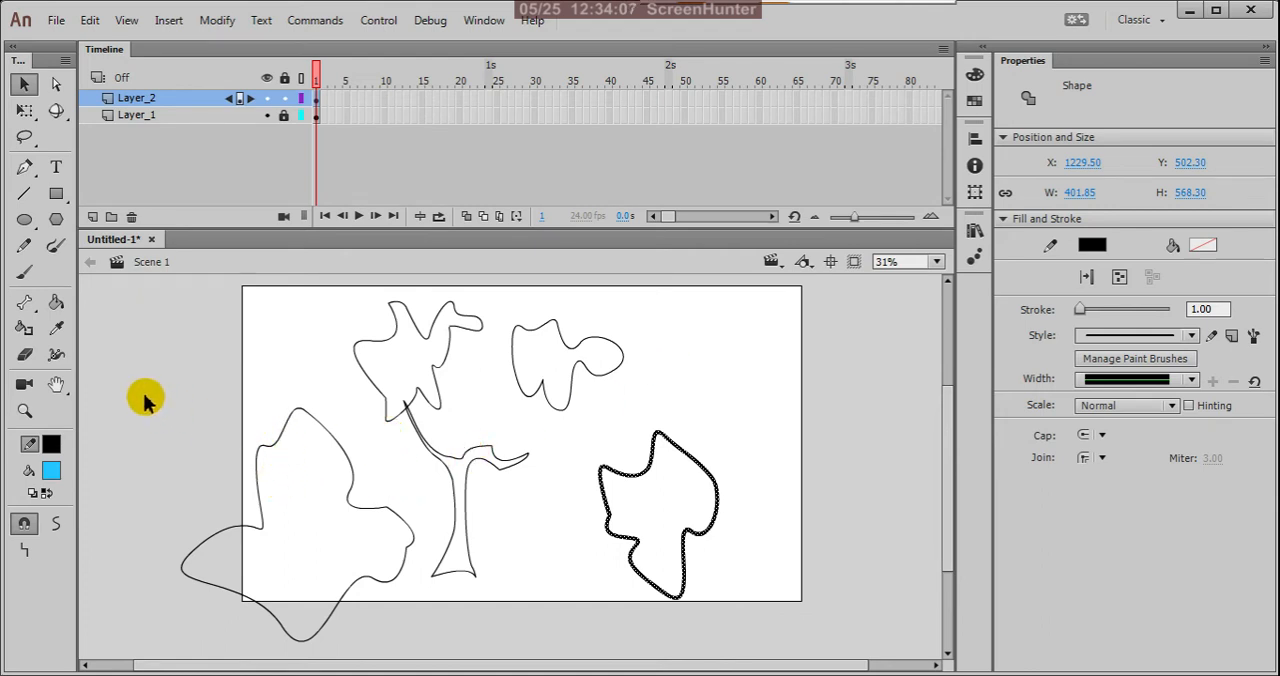
Step: Select the entire large foliage outline left of the trunk and scale it down to about 278 × 278 px with Free Transform
left_click_drag(145, 400, 368, 632)
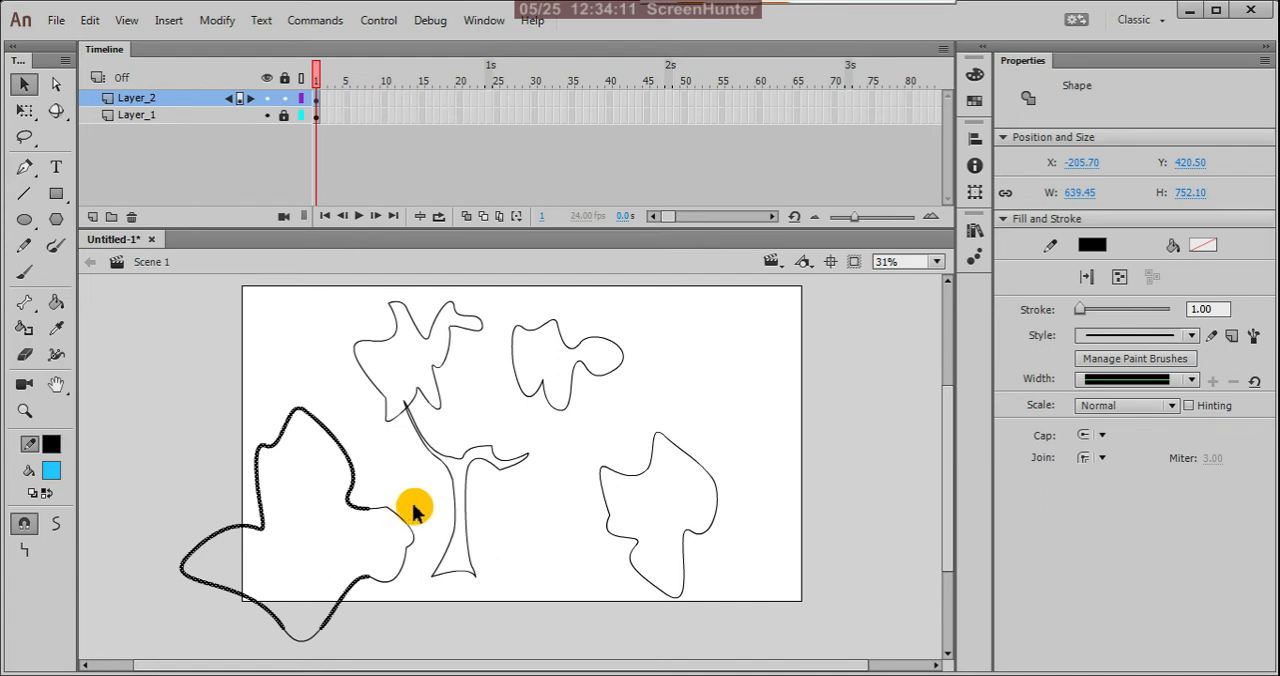
left_click_drag(423, 499, 334, 632)
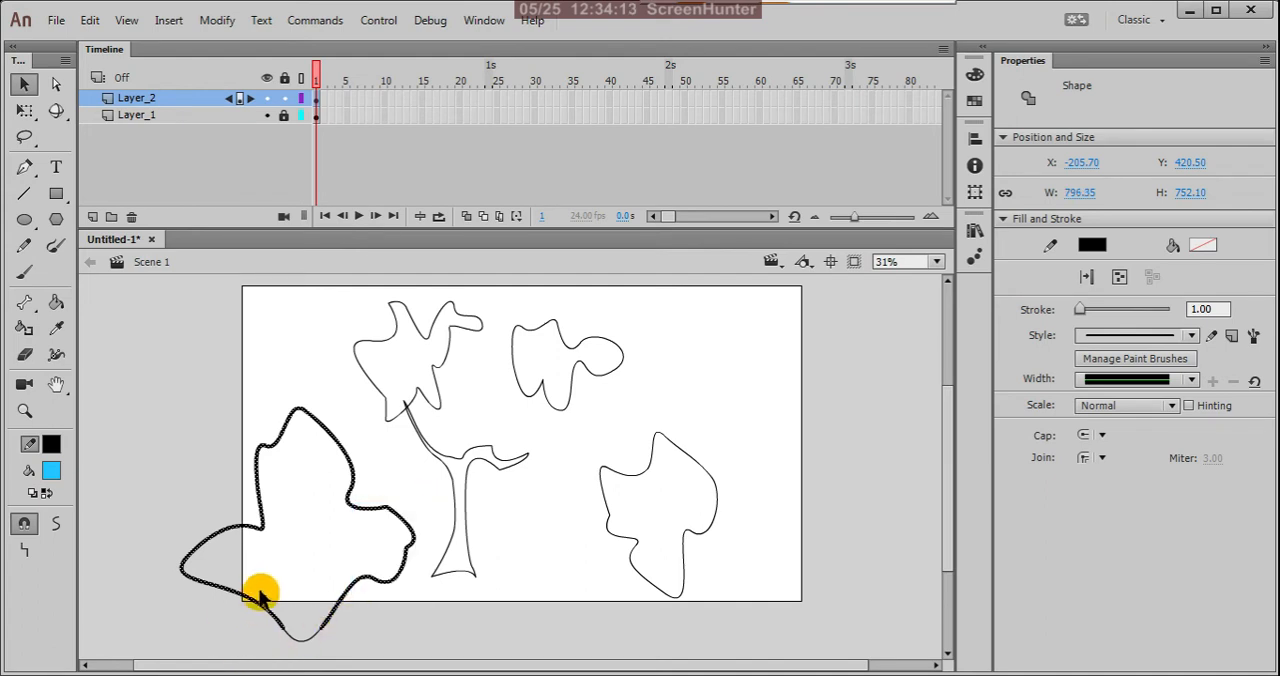
mouse_move(263, 585)
left_mouse_down()
mouse_move(343, 665)
mouse_move(352, 652)
left_mouse_up()
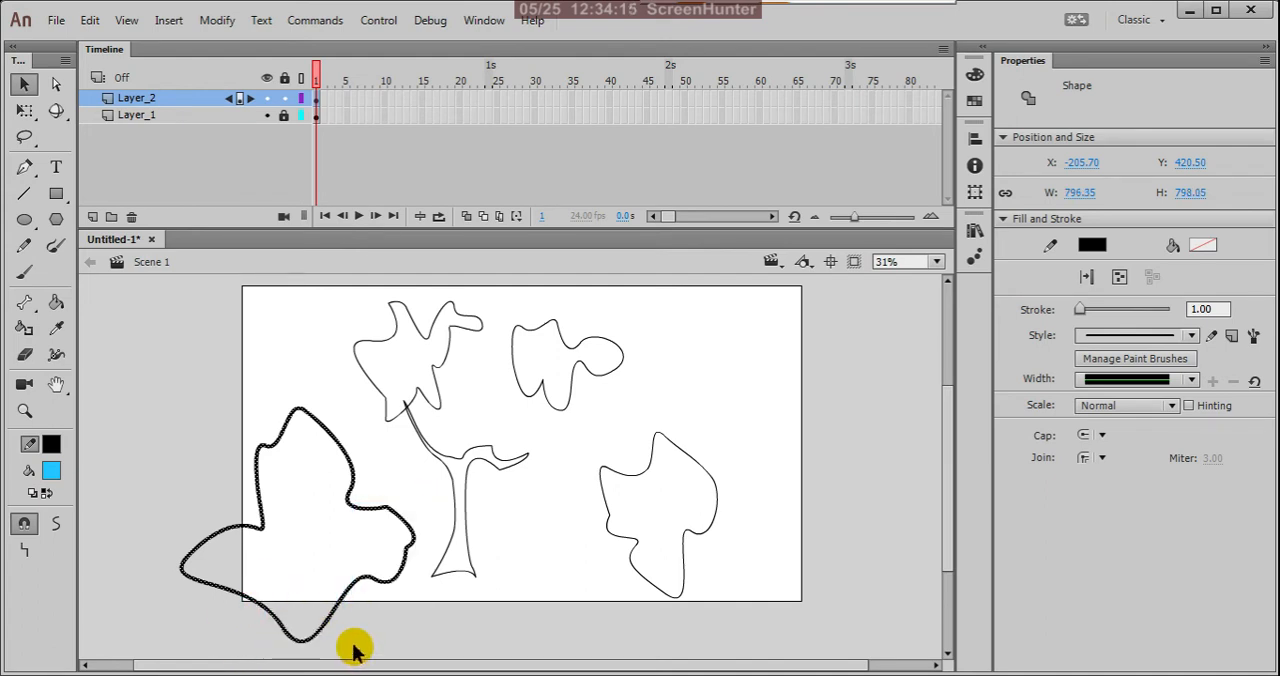
key("q")
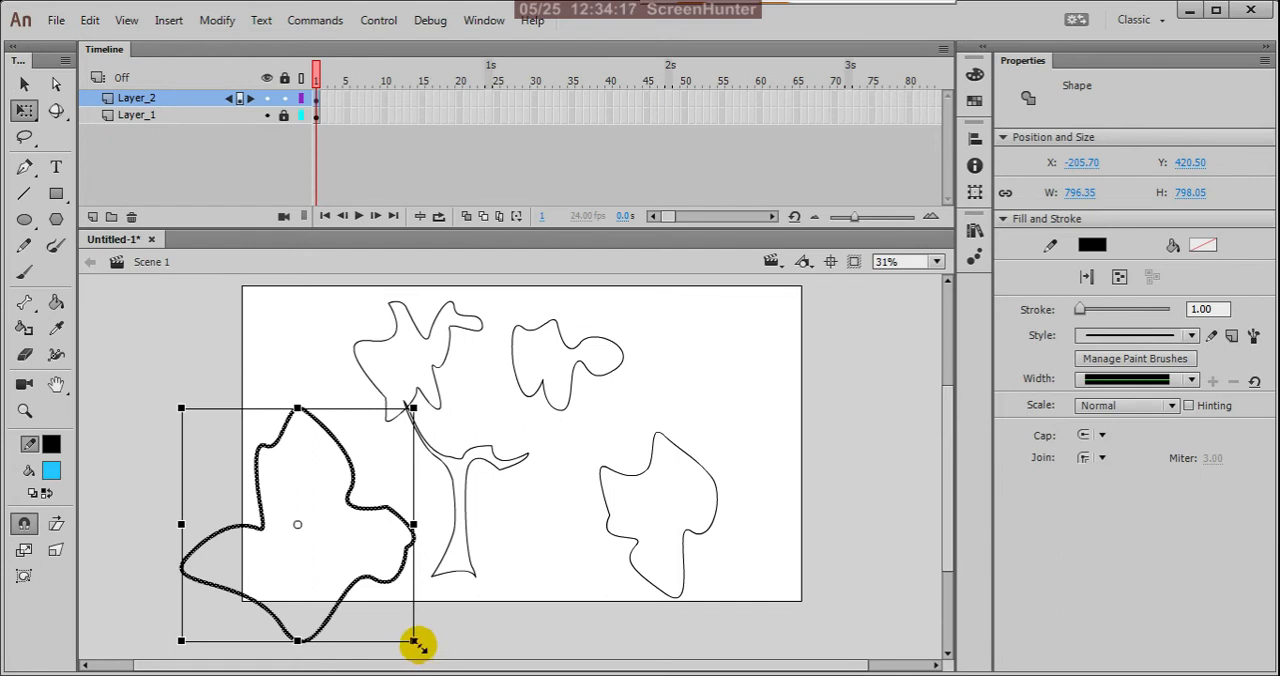
left_click_drag(418, 645, 365, 568)
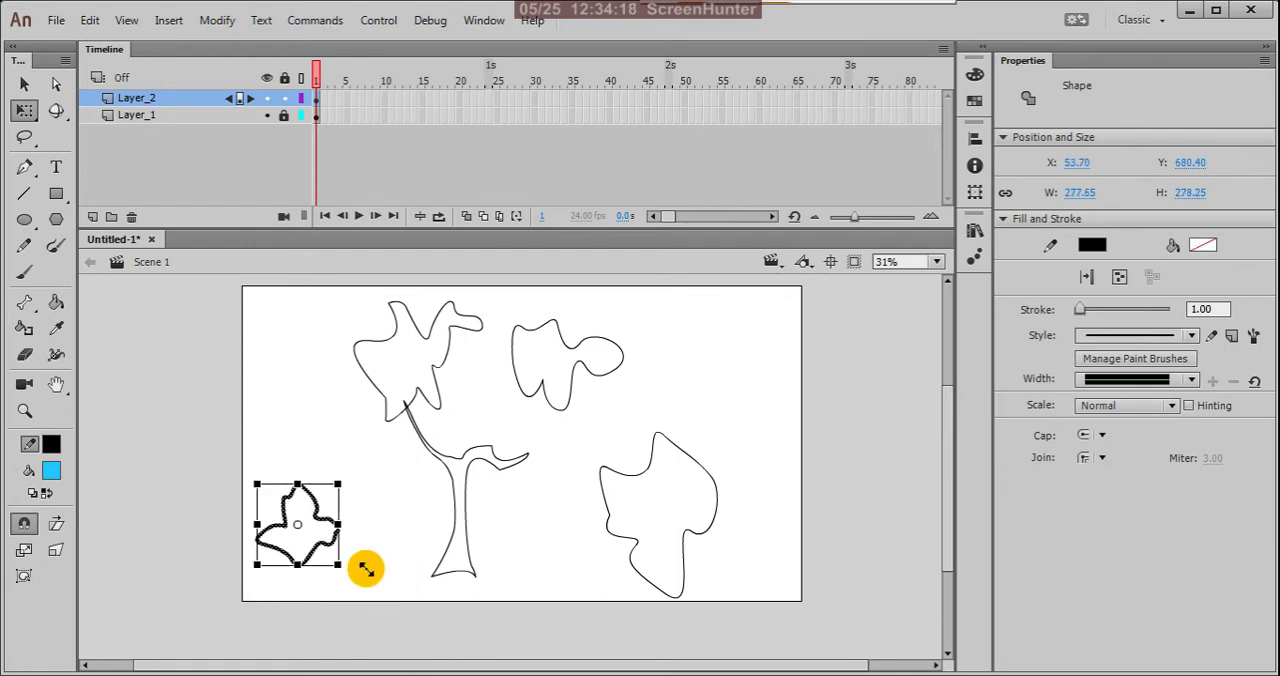
left_click(414, 463)
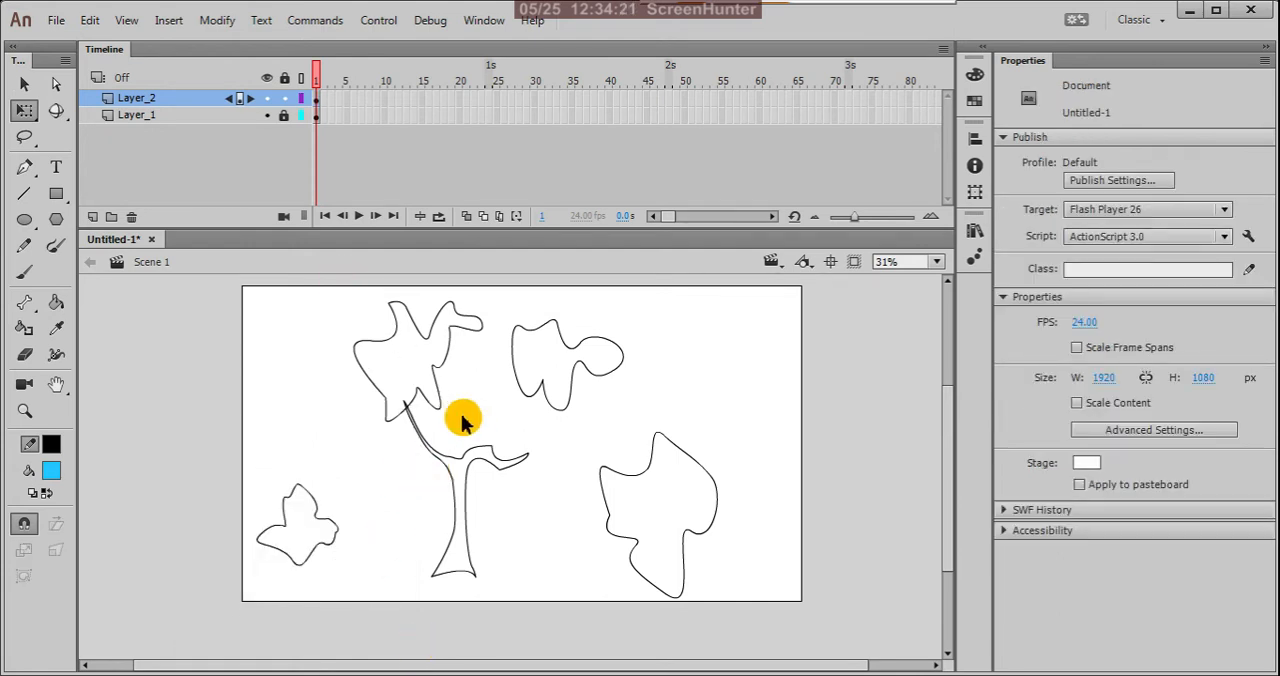
Step: Shrink the other three foliage outlines to about 268 × 250, 242 × 342 and 311 × 253 px, moving the upper-left one clear of the branch
left_click_drag(324, 288, 457, 391)
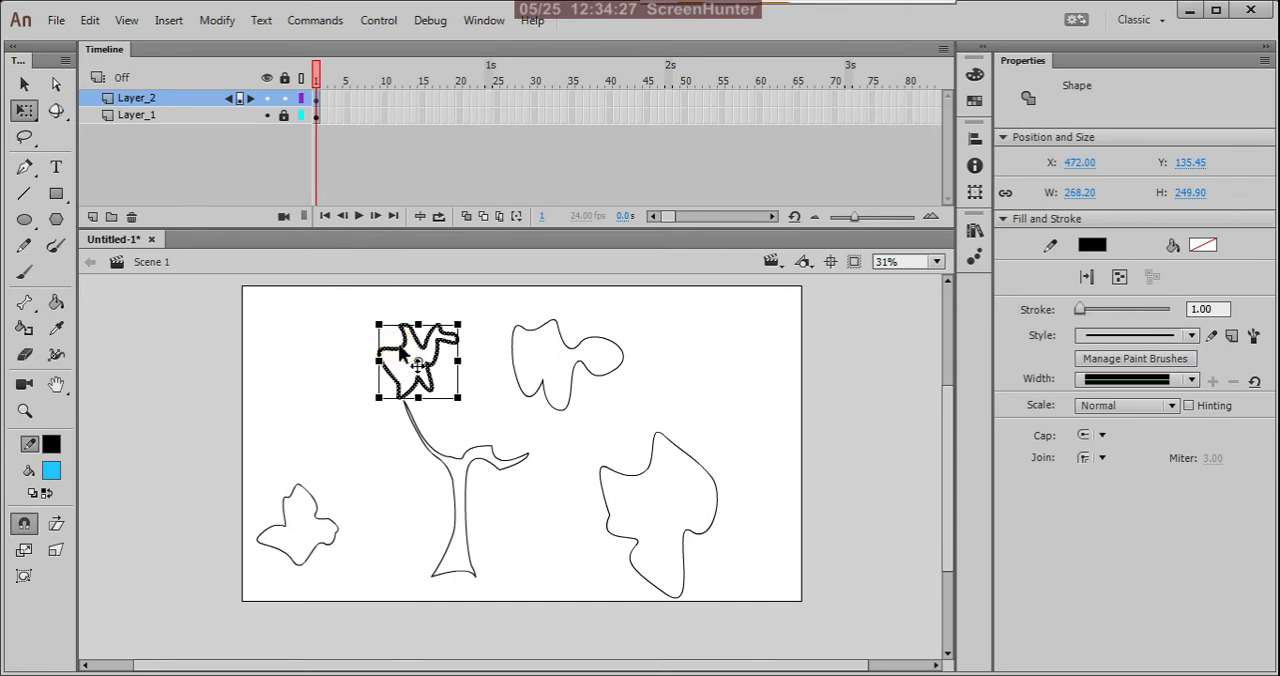
left_click_drag(401, 352, 323, 352)
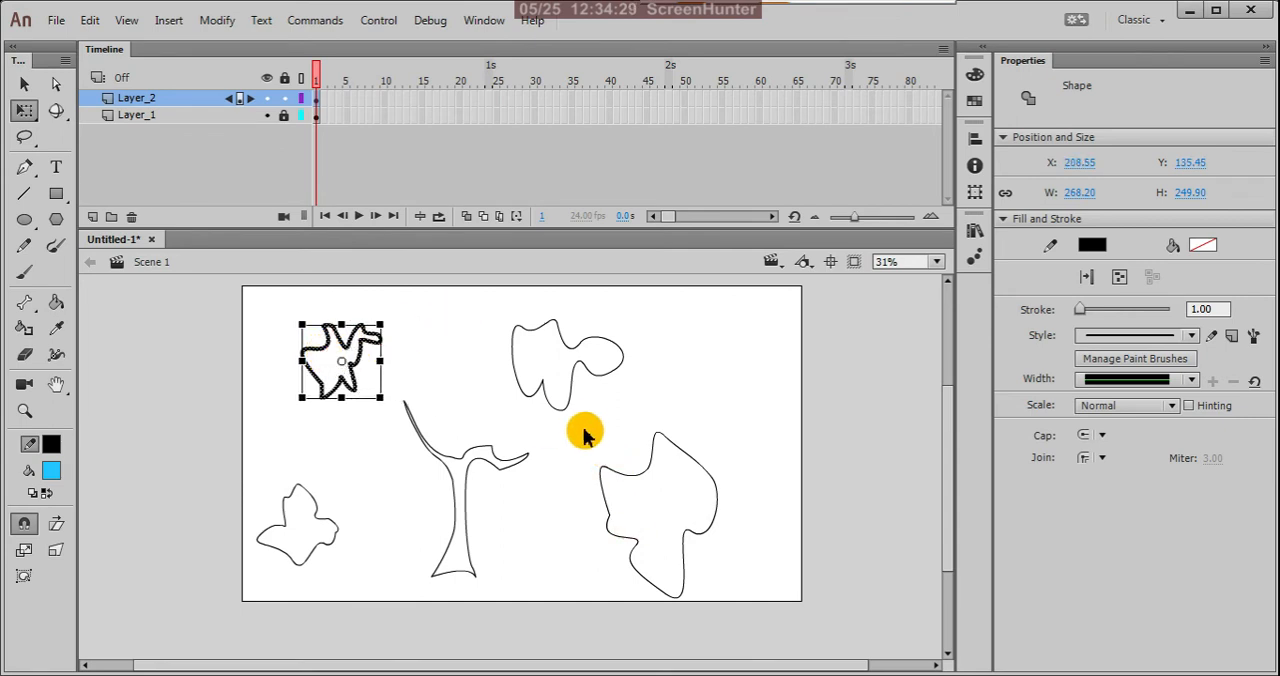
left_click_drag(579, 409, 786, 660)
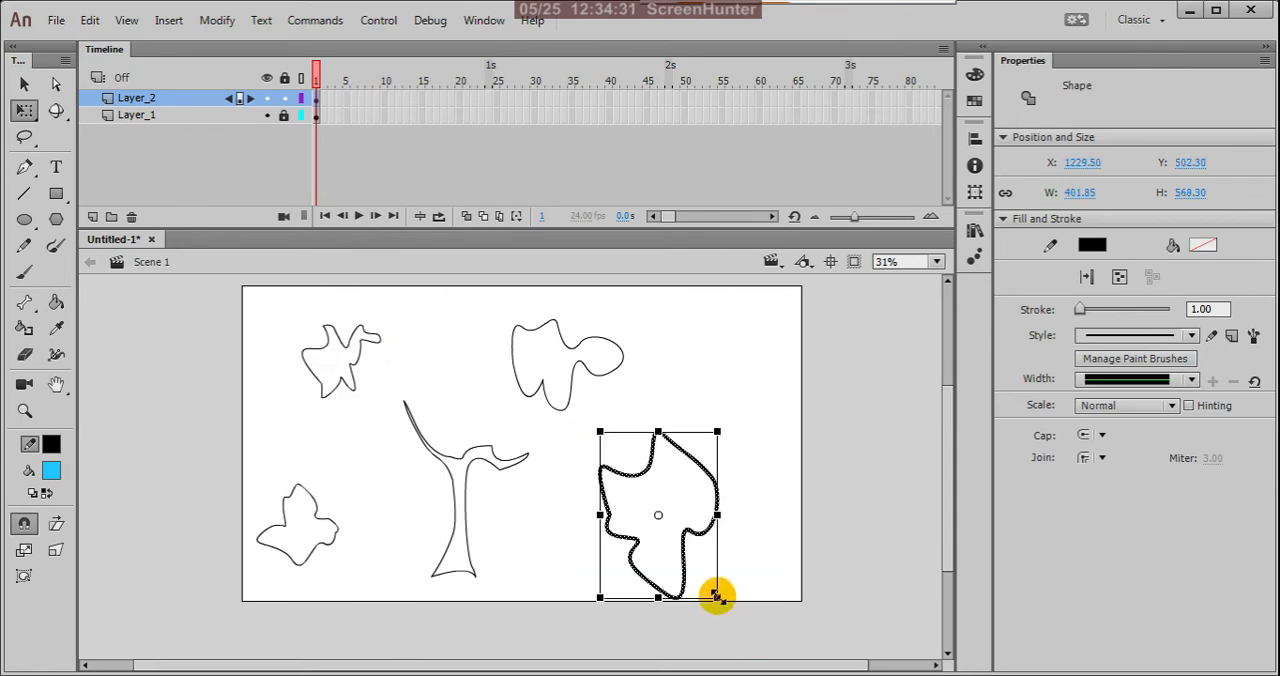
left_click_drag(716, 595, 695, 566)
left_click_drag(485, 293, 614, 404)
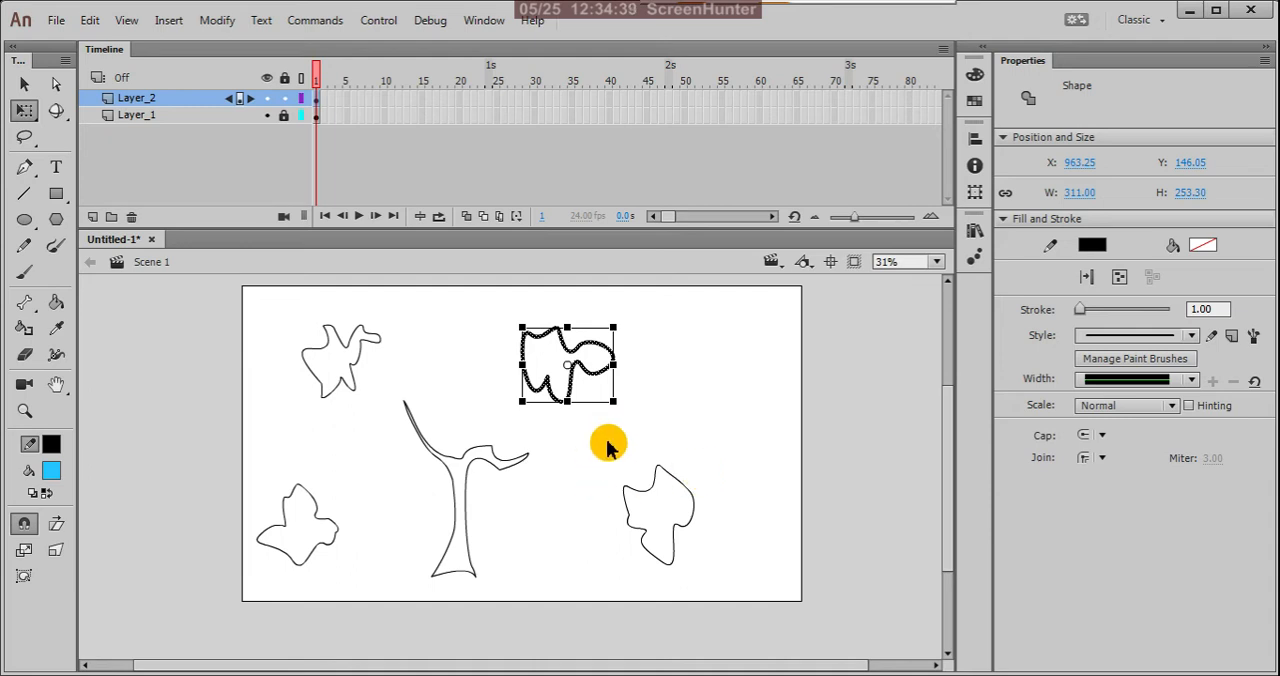
Step: Select the foliage outline at the lower right of the trunk and open the Brush Library for its stroke
left_click_drag(607, 445, 742, 590)
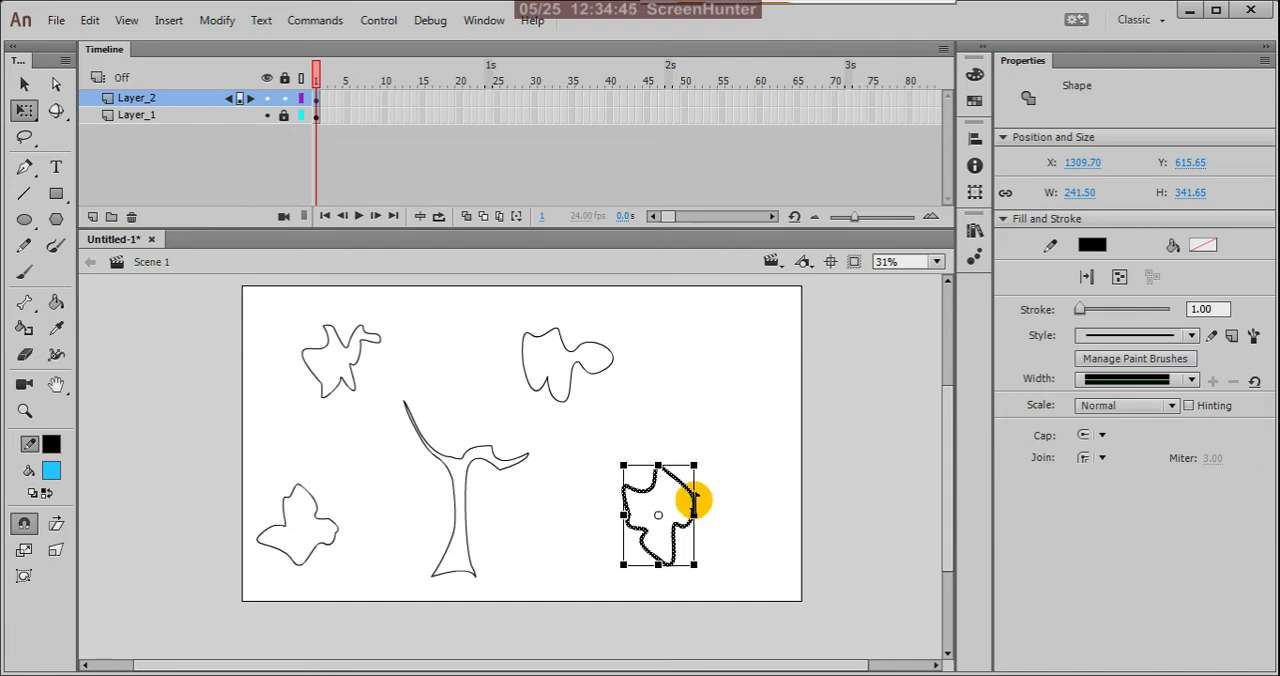
scroll(710, 517, "left", 1)
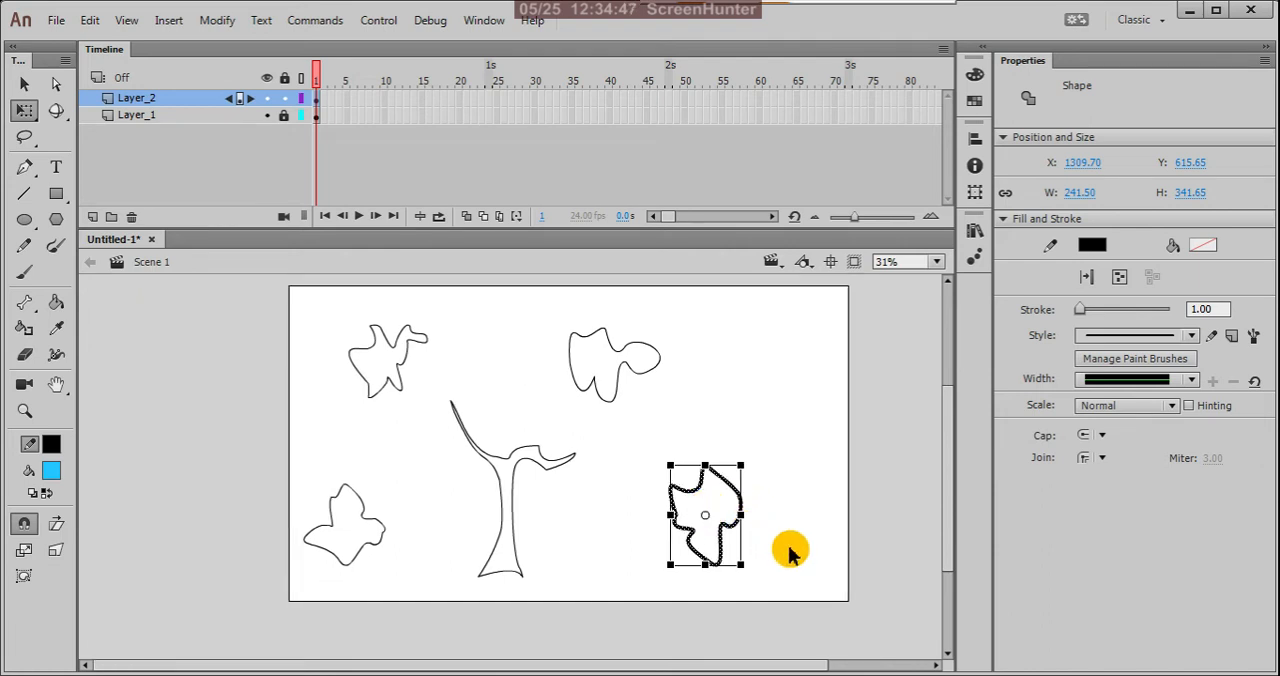
scroll(866, 562, "up", 2)
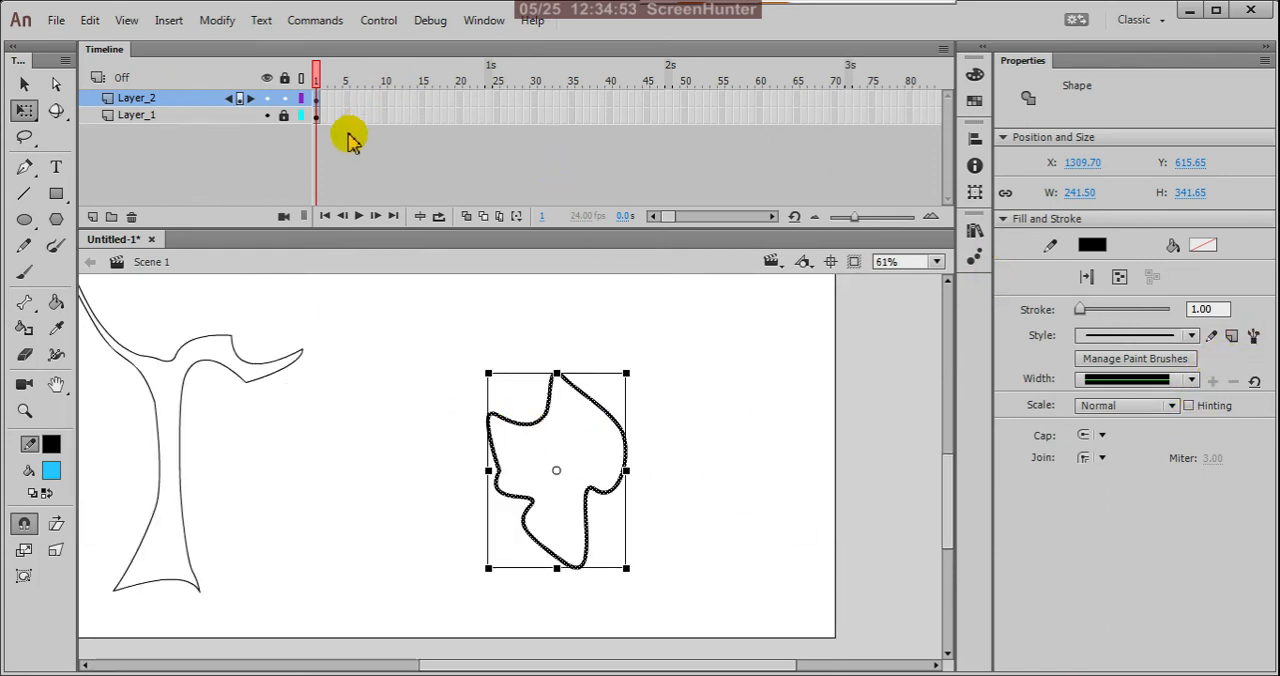
left_click(1253, 337)
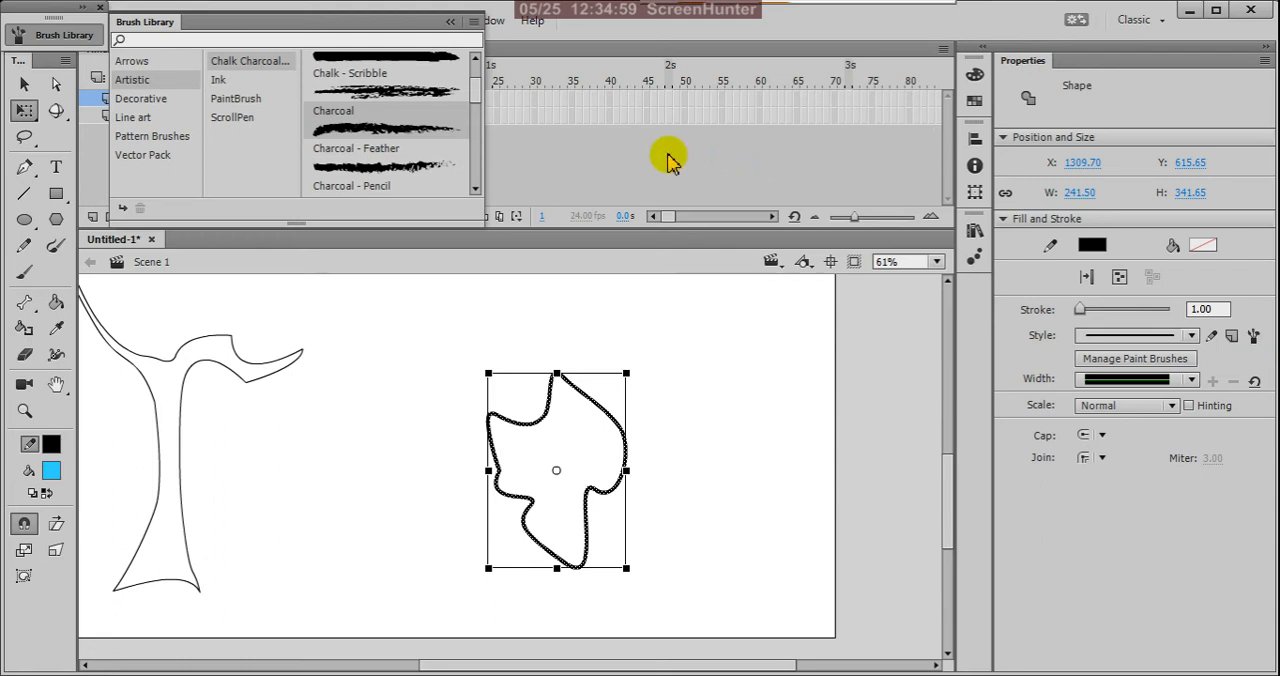
Step: Examine the available brushes in the Artistic, Line art and Pattern Brushes categories of the Brush Library
left_click_drag(474, 100, 475, 175)
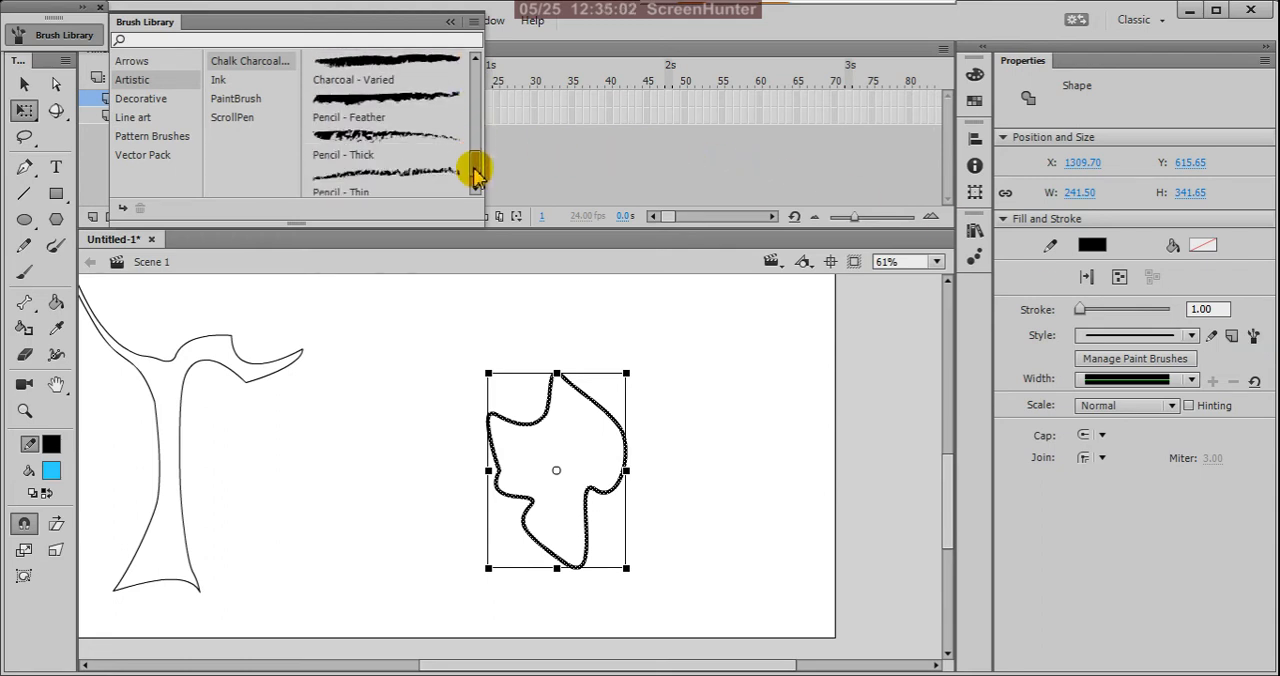
left_click(148, 118)
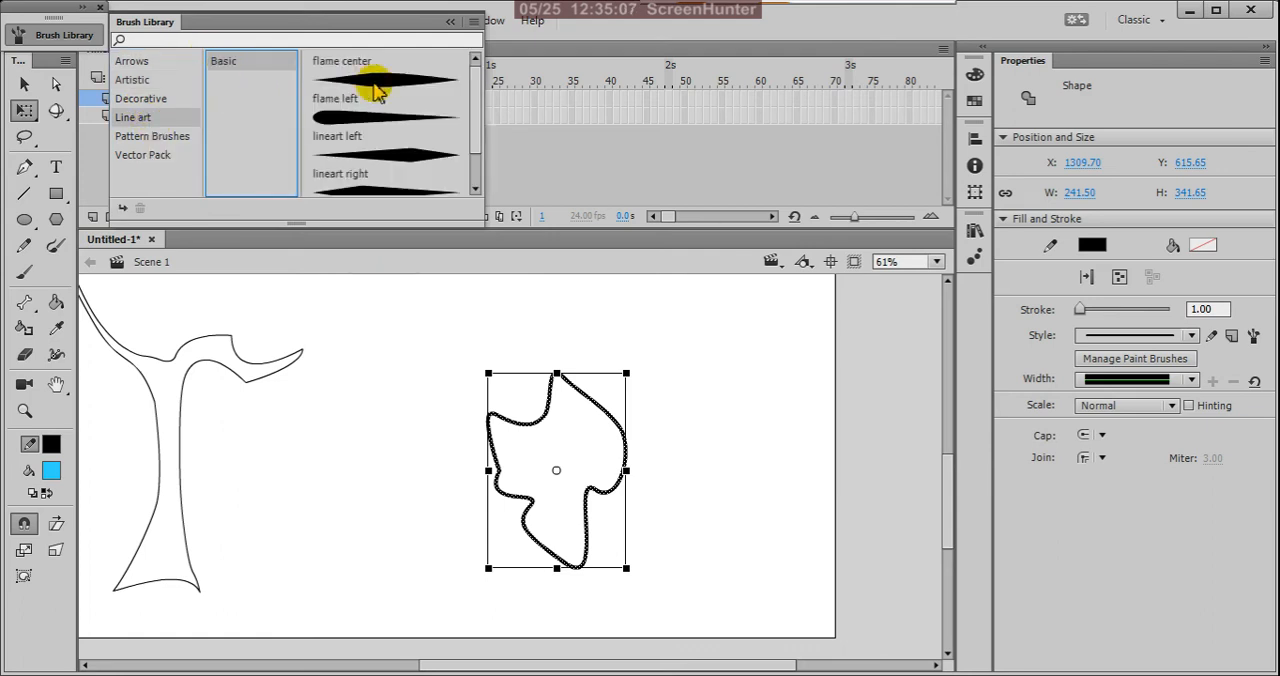
mouse_move(476, 110)
left_mouse_down()
mouse_move(477, 134)
mouse_move(473, 54)
left_mouse_up()
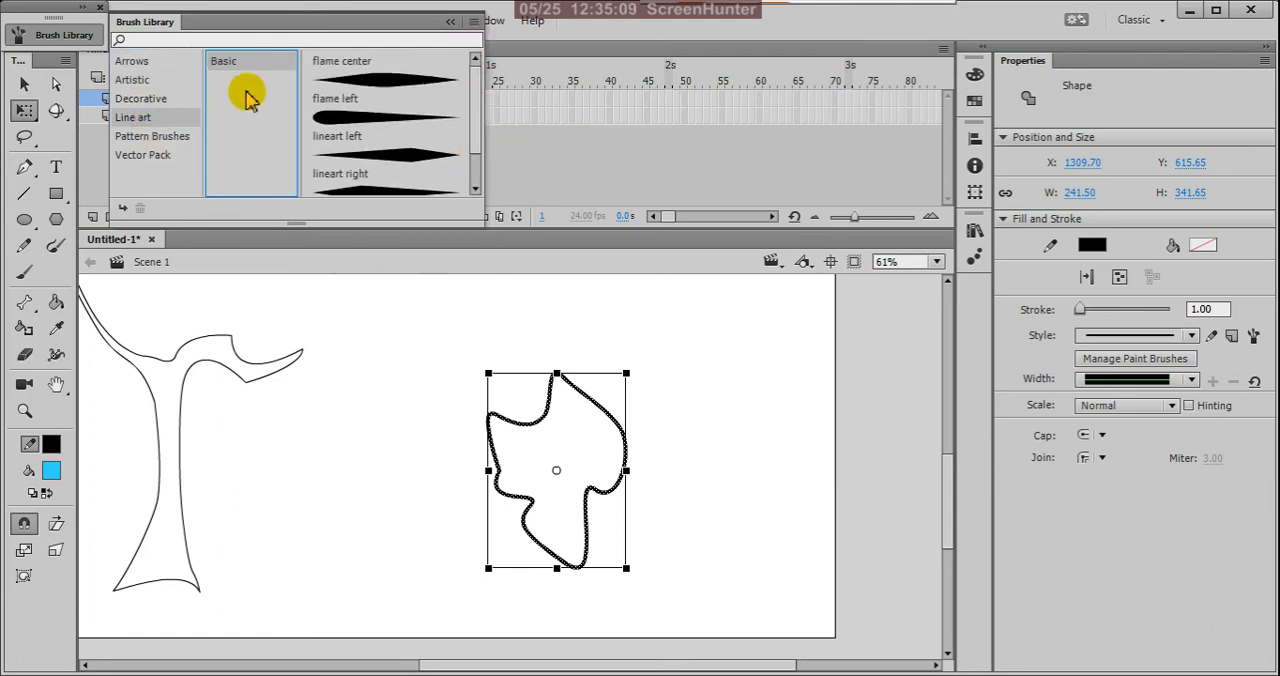
left_click(153, 137)
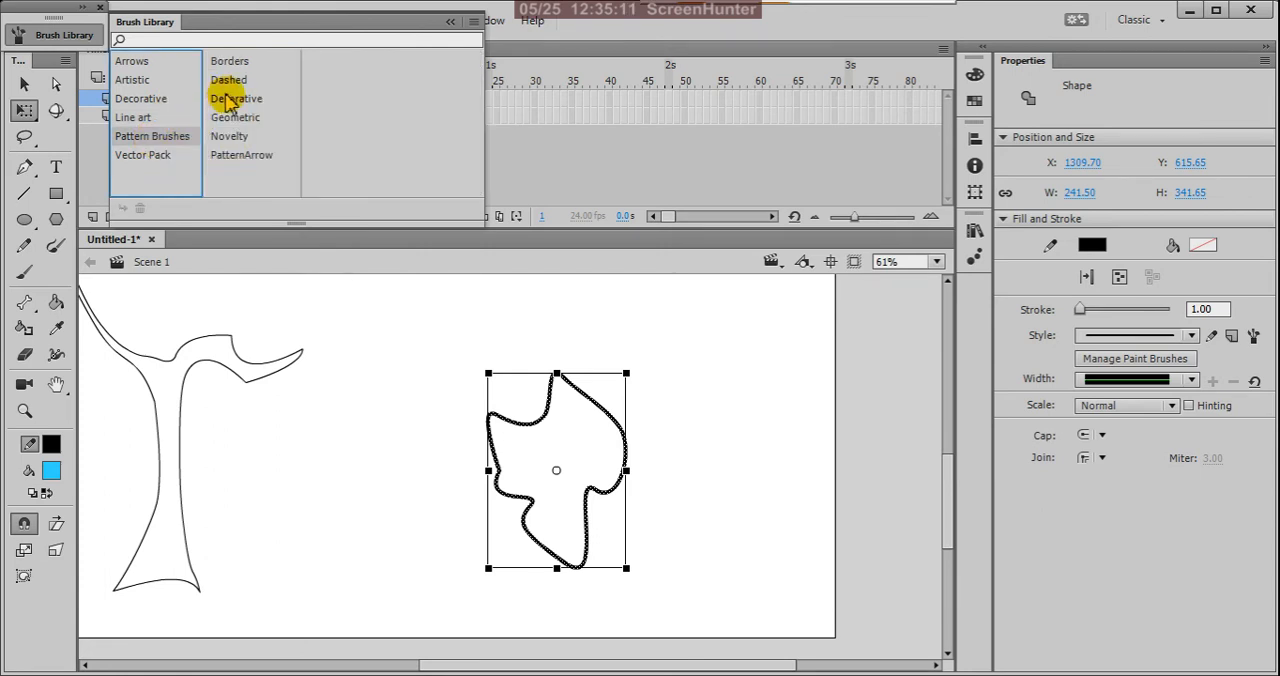
left_click(243, 62)
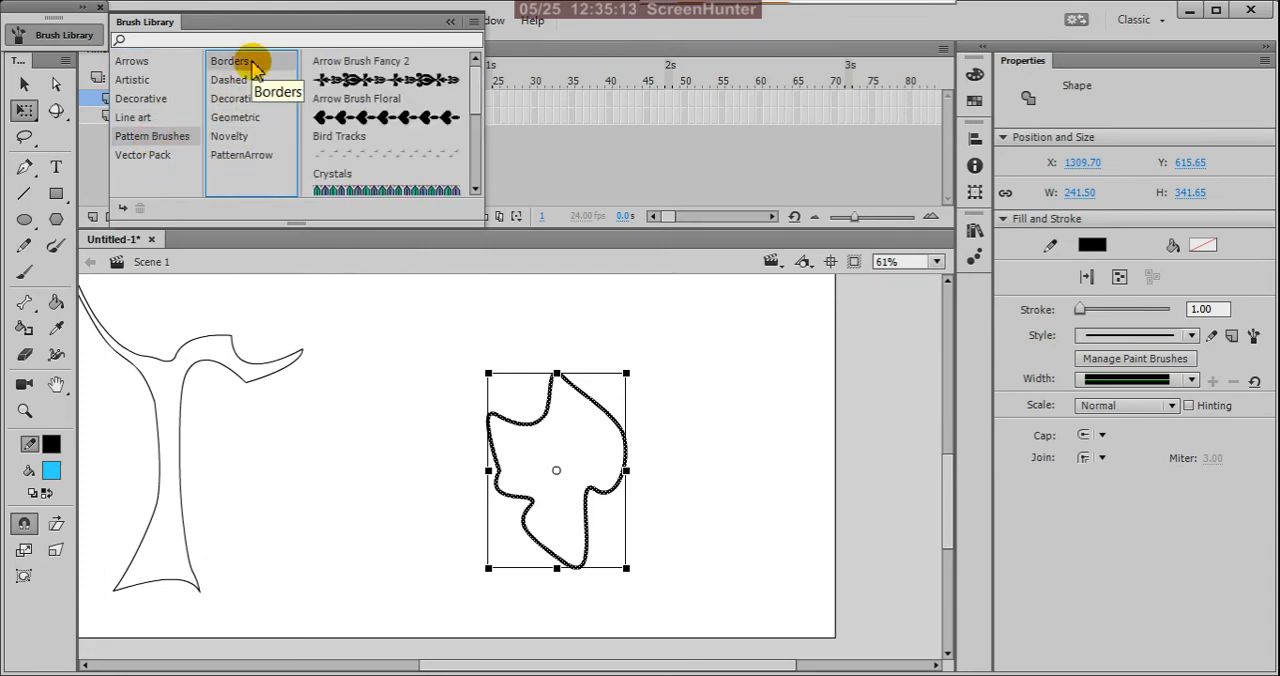
left_click(240, 86)
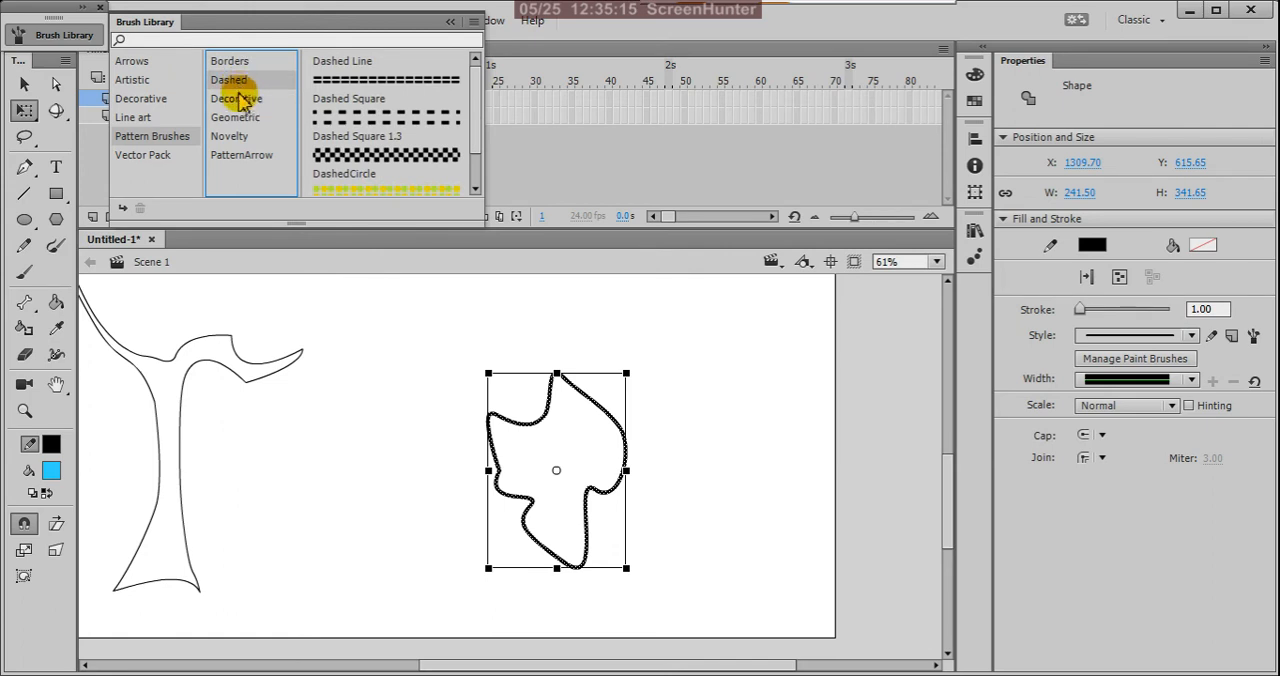
left_click(241, 98)
left_click(240, 118)
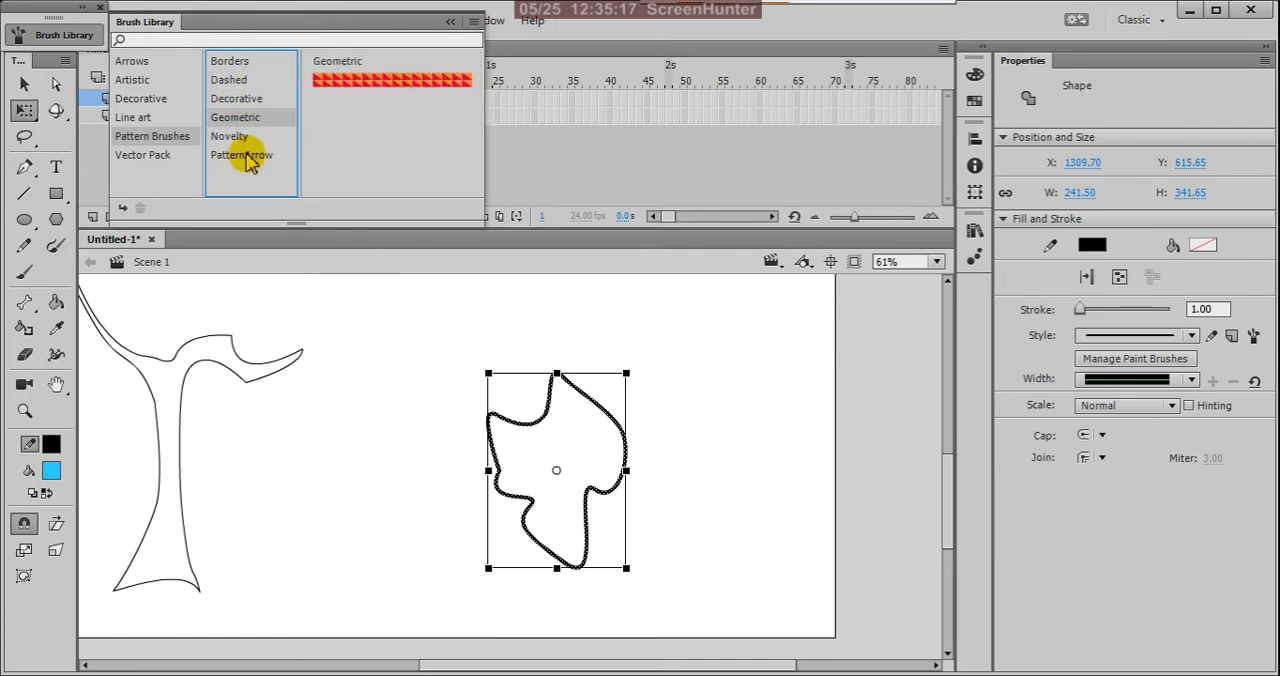
left_click(240, 136)
left_click(250, 157)
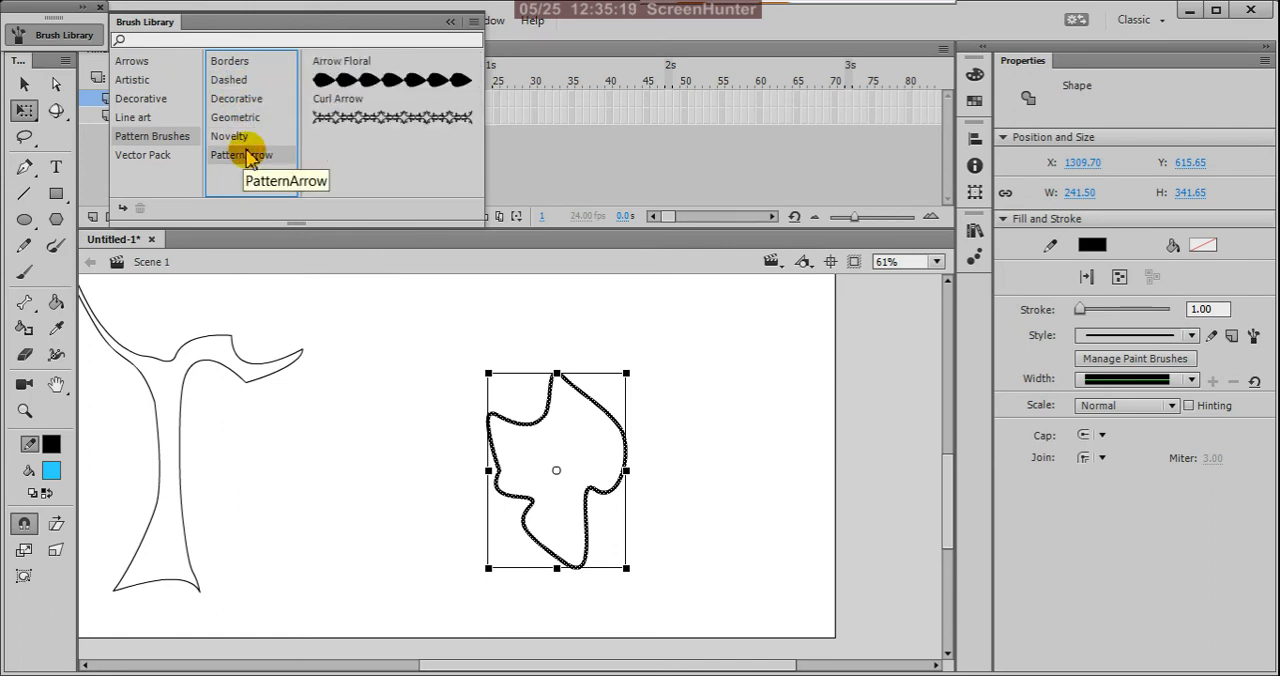
Step: Apply a rough hand drawn brush from the Vector Pack to the selected foliage outline and set its stroke size to 13.45
left_click(152, 157)
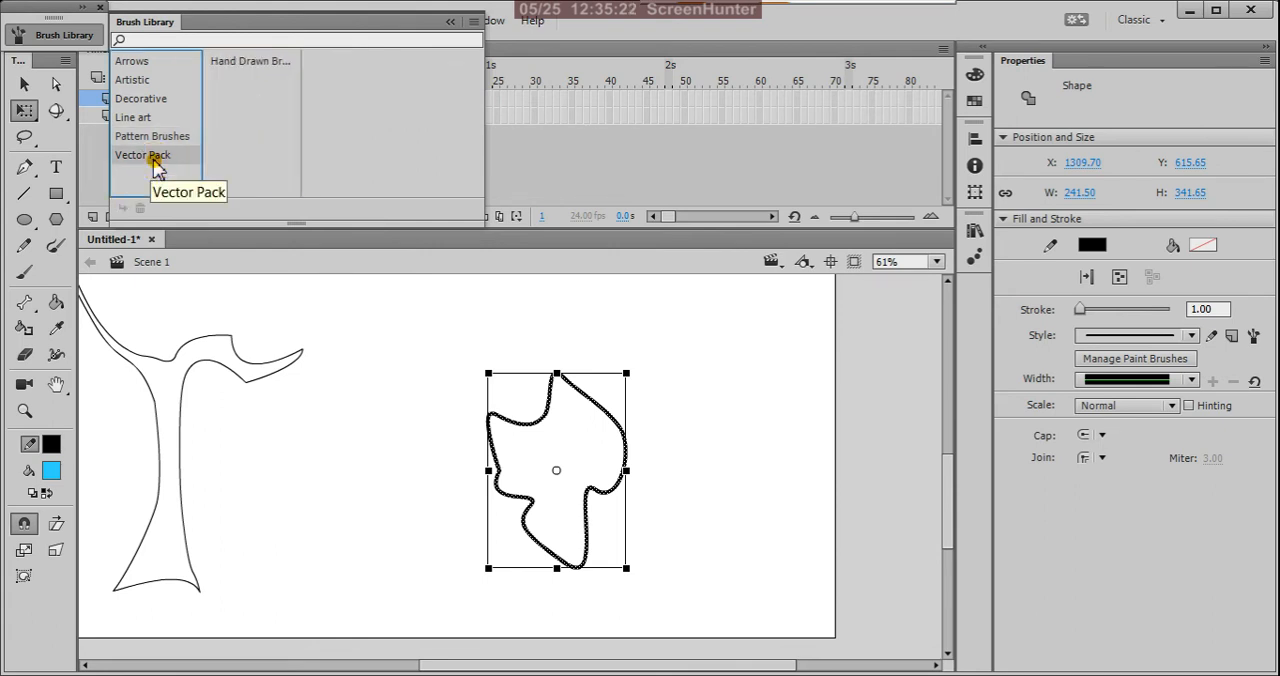
left_click(258, 66)
scroll(465, 130, "down", 2)
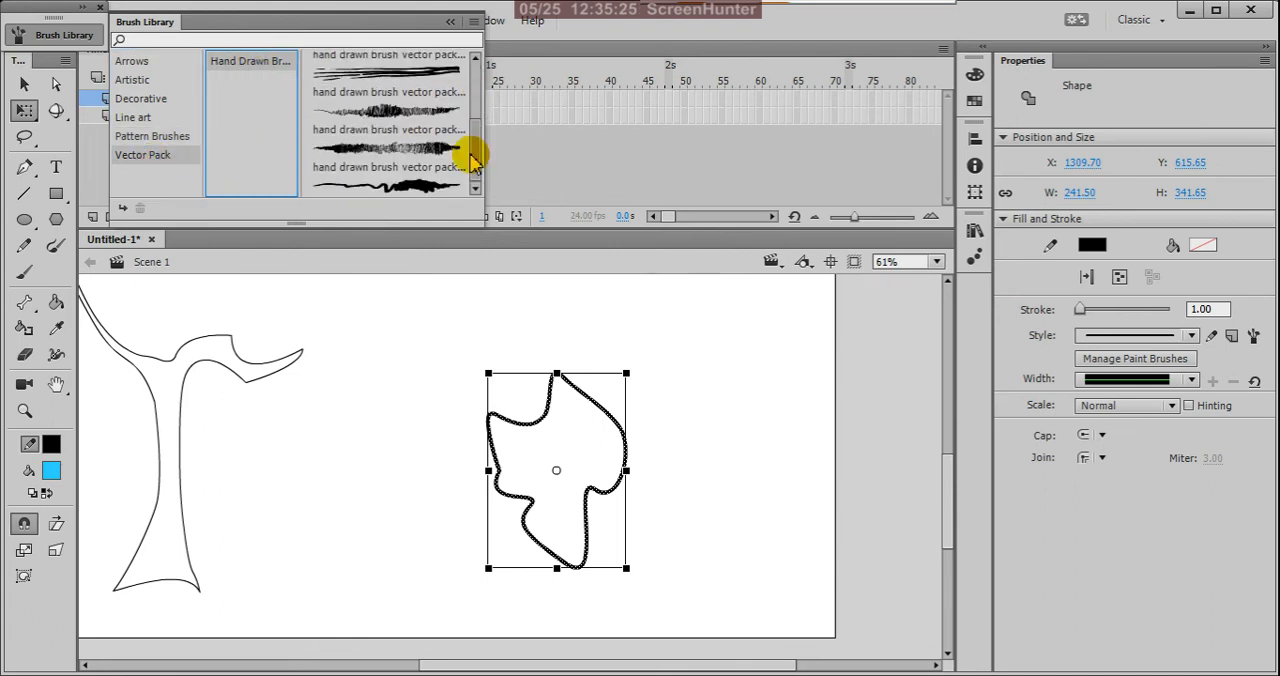
mouse_move(472, 157)
left_mouse_down()
mouse_move(474, 28)
mouse_move(480, 138)
left_mouse_up()
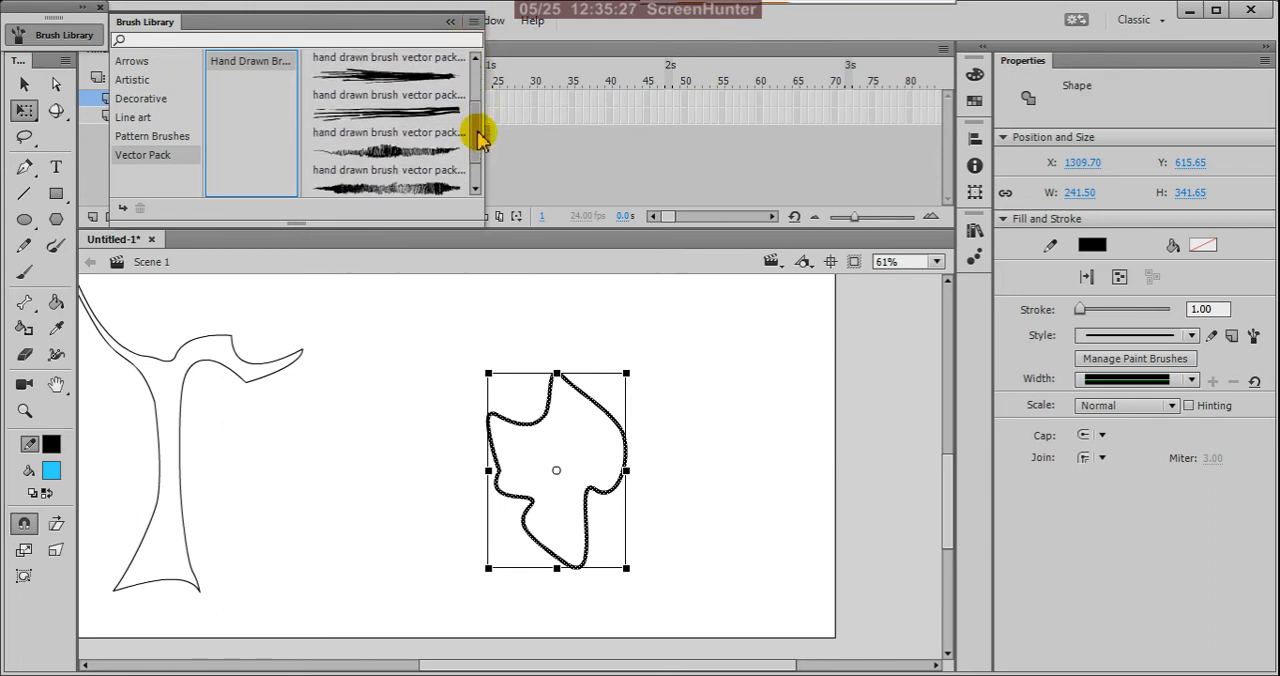
left_click(424, 192)
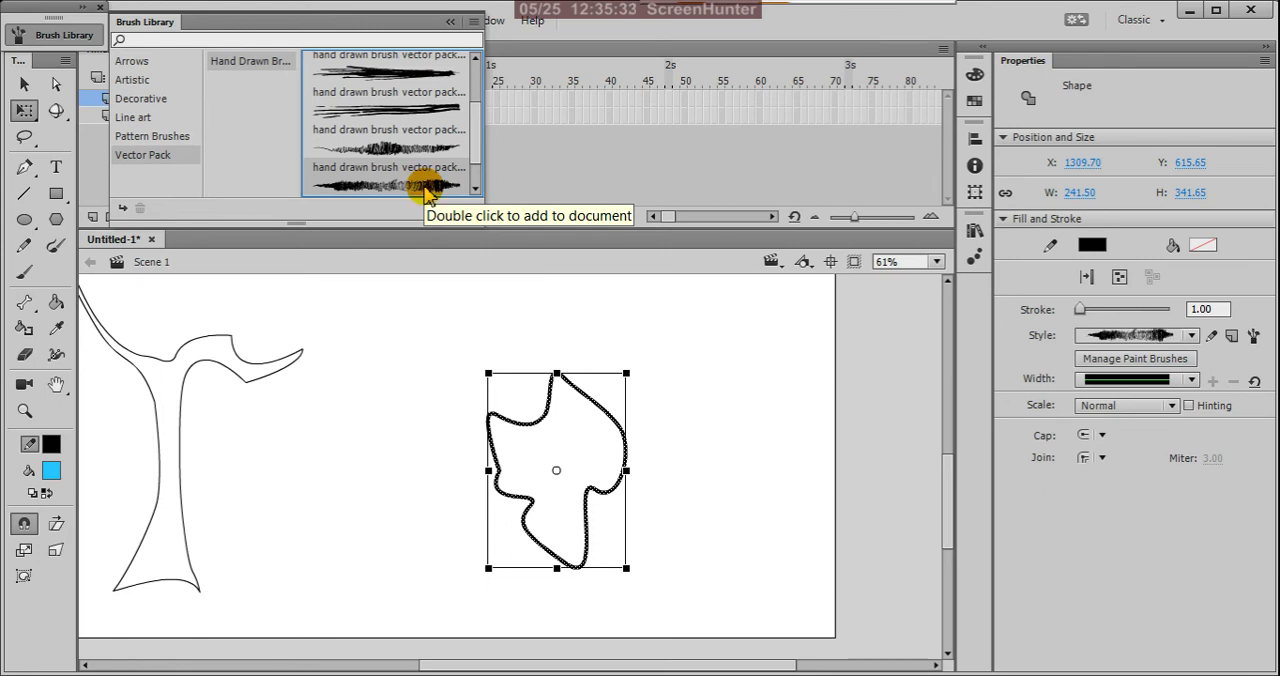
double_click(424, 192)
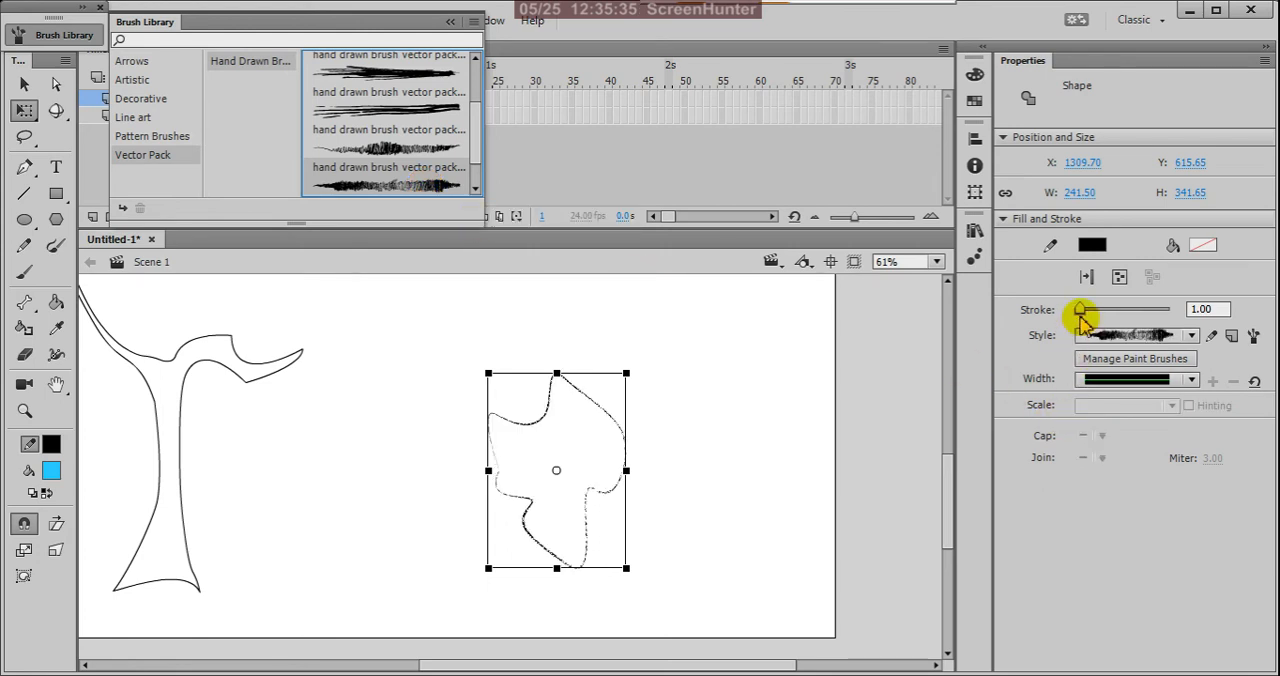
mouse_move(1080, 310)
left_mouse_down()
mouse_move(1097, 322)
mouse_move(1086, 313)
left_mouse_up()
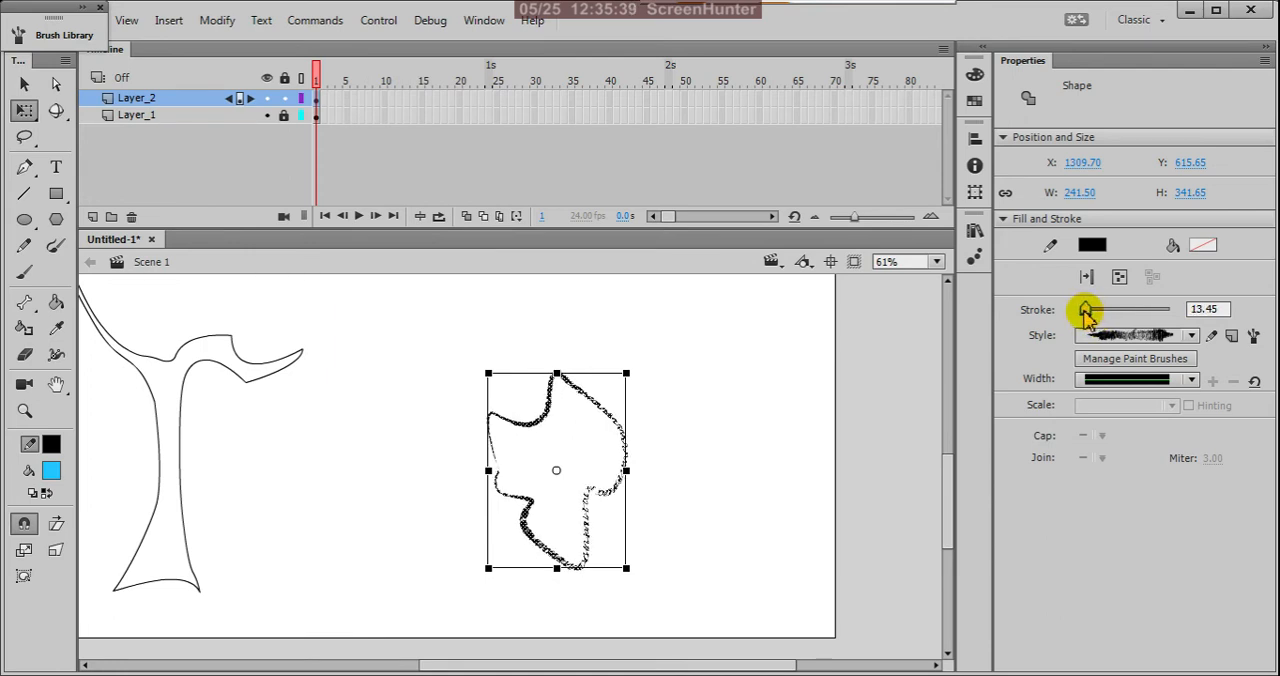
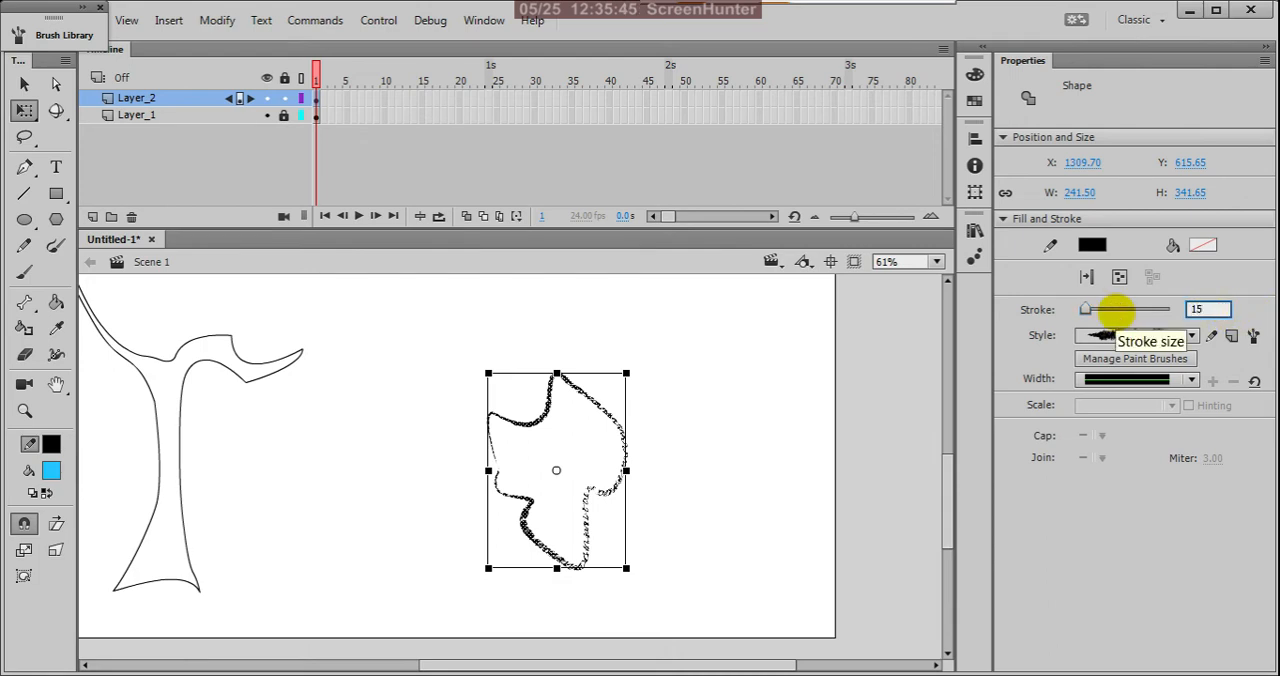
Step: Set the stroke size of the lower-right foliage outline to 15 and reselect the whole outline
key("Return")
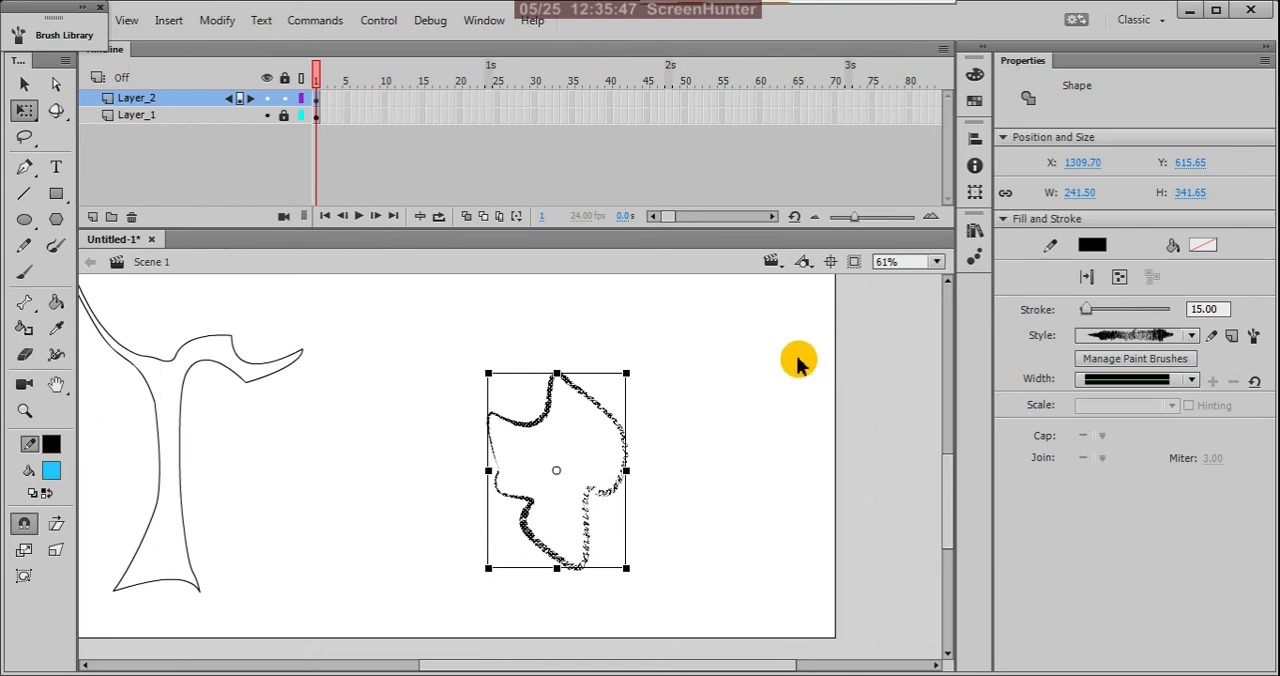
left_click(774, 349)
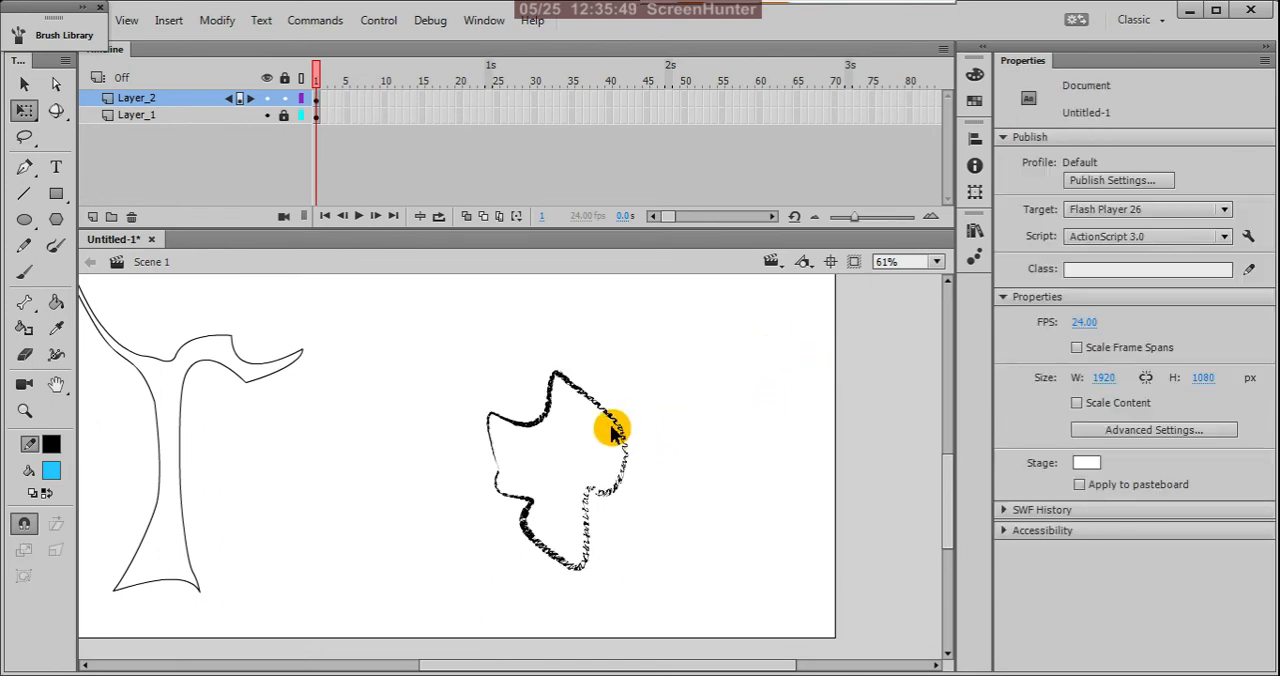
mouse_move(432, 352)
left_mouse_down()
mouse_move(657, 594)
mouse_move(790, 640)
left_mouse_up()
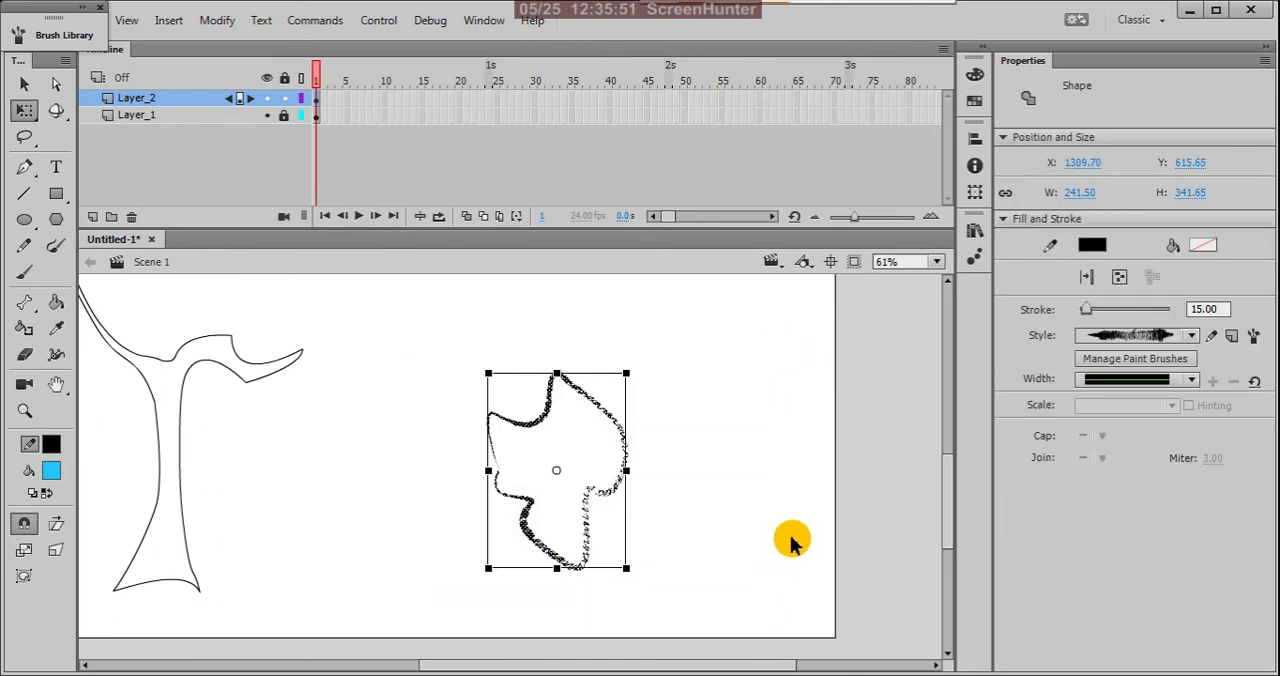
Step: Fill the lower-right foliage outline and change its fill colour to green #669900
key("k")
left_click(580, 458)
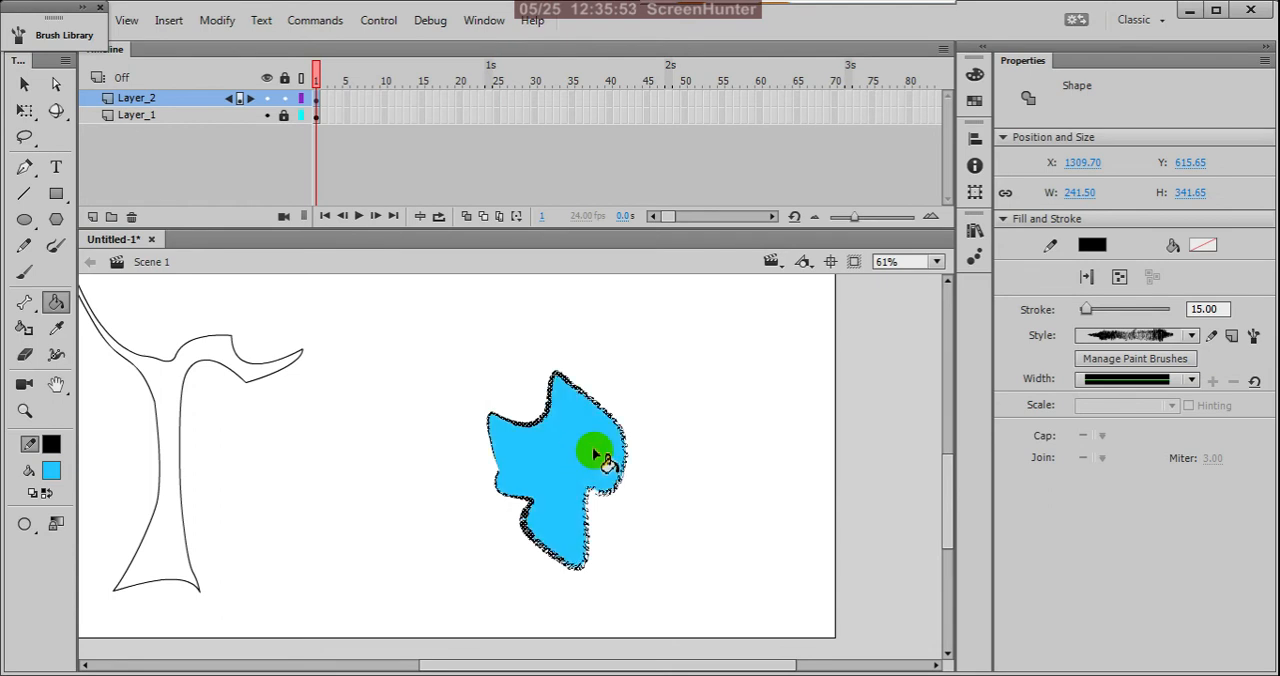
key("v")
left_click(699, 389)
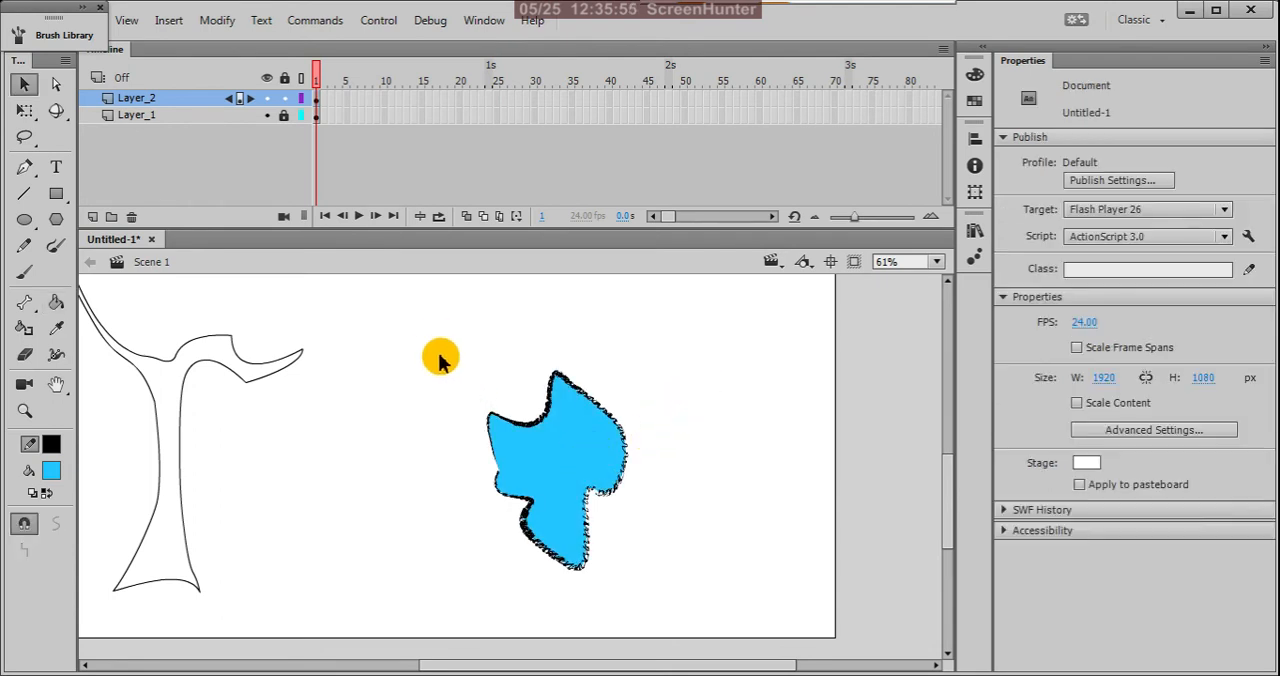
left_click_drag(434, 340, 668, 600)
left_click(51, 470)
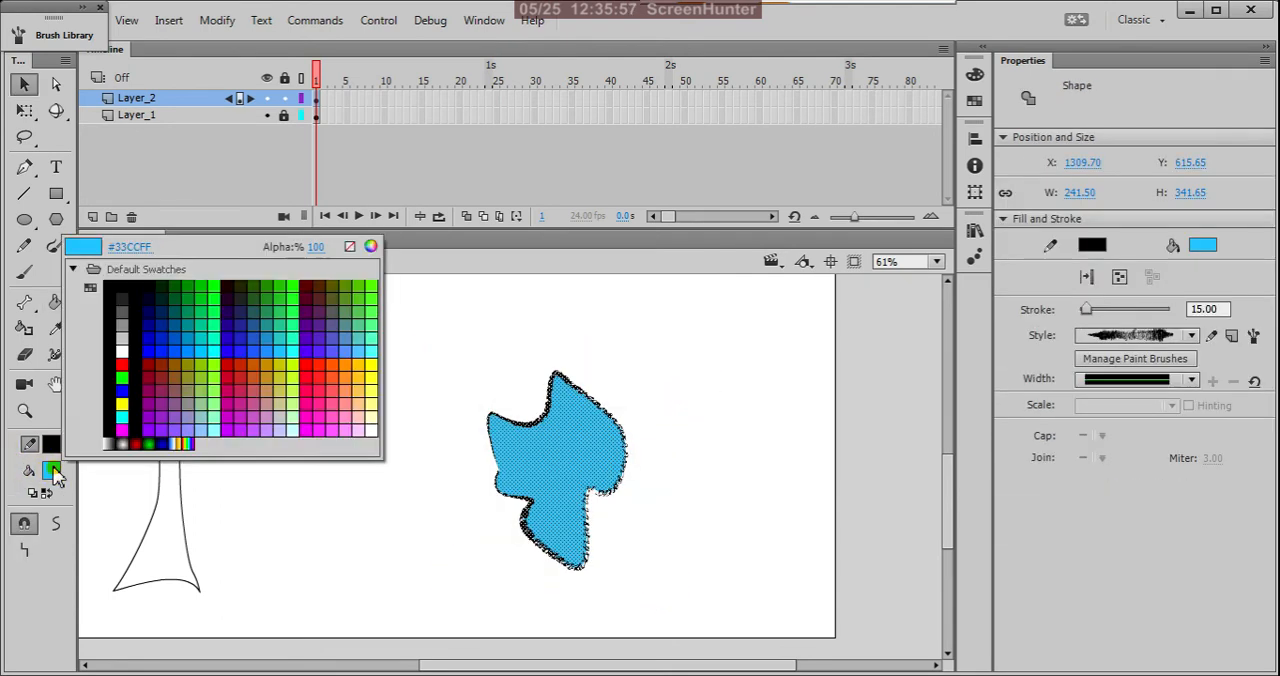
left_click(358, 284)
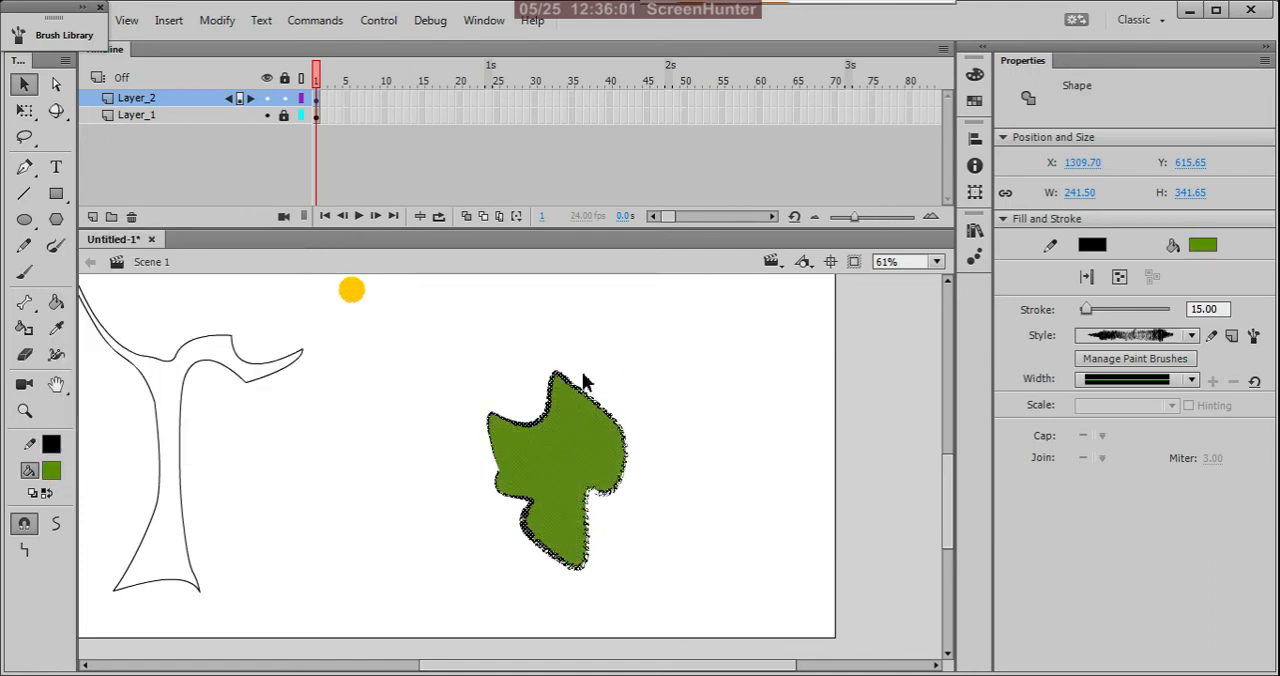
left_click(603, 374)
Step: Move the green foliage shape away from the trunk toward the stage's right edge, to about X 1508, Y 654
scroll(663, 380, "down", 3)
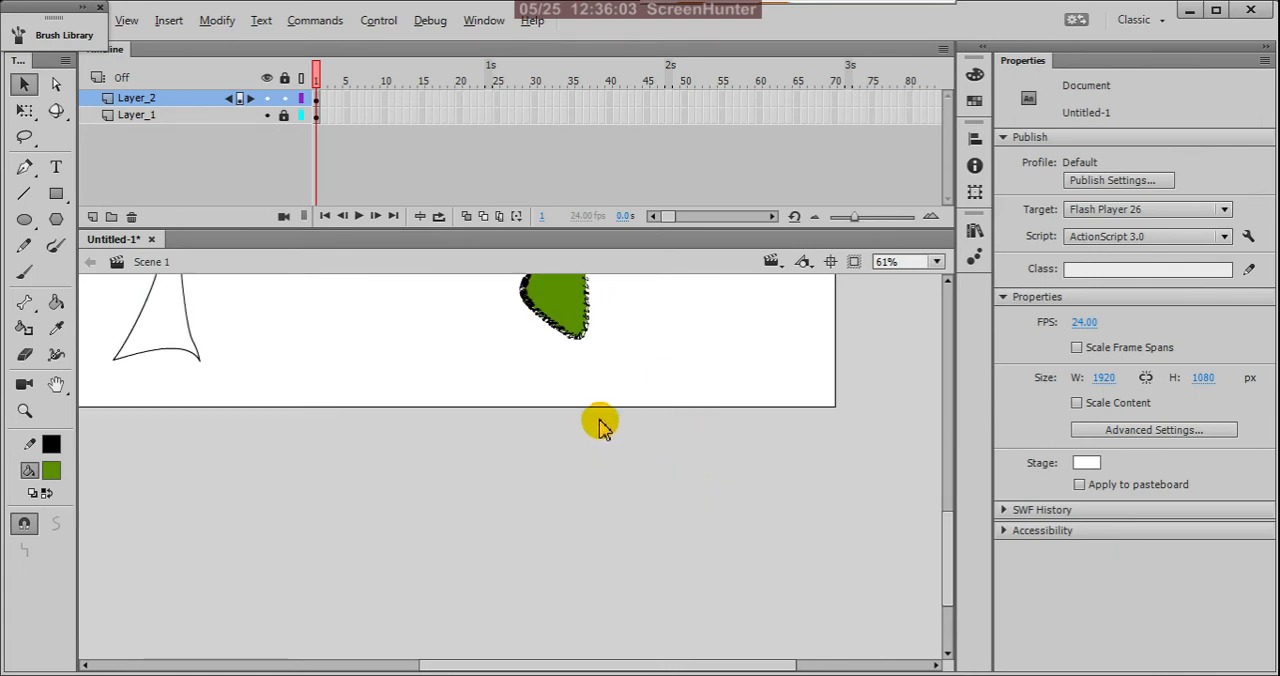
scroll(671, 562, "down", 2)
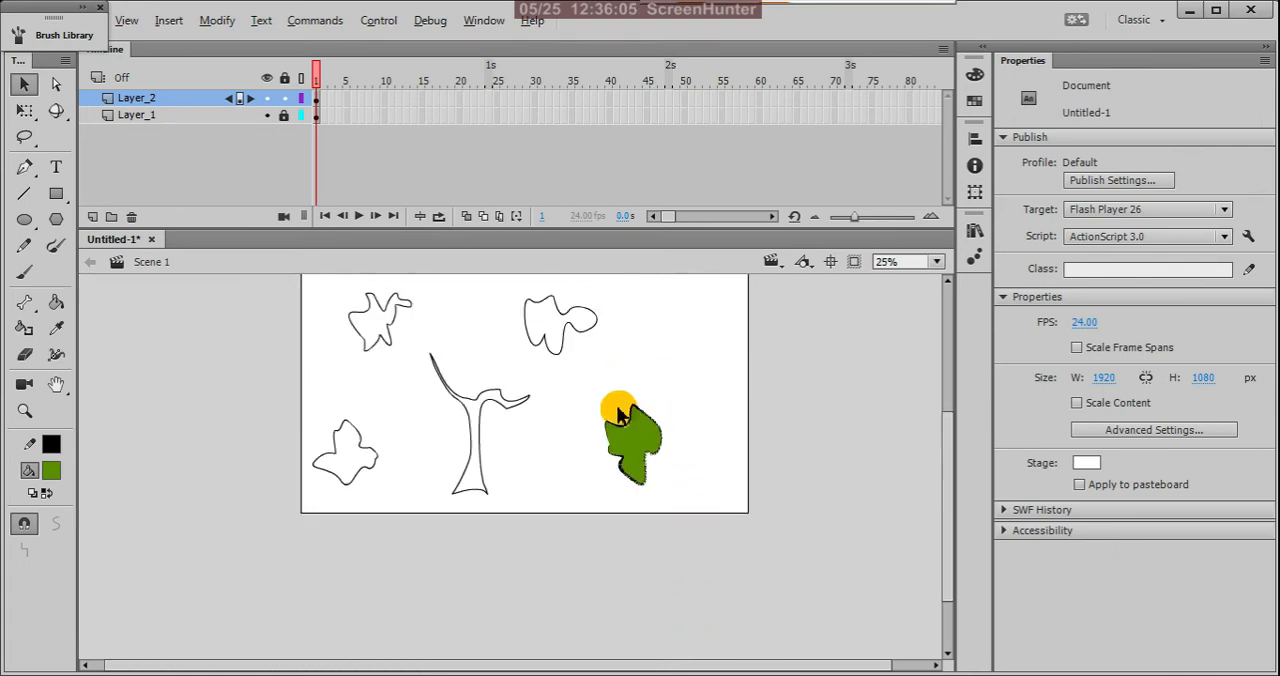
scroll(617, 411, "up", 1)
left_click_drag(567, 386, 762, 585)
left_click_drag(660, 472, 727, 480)
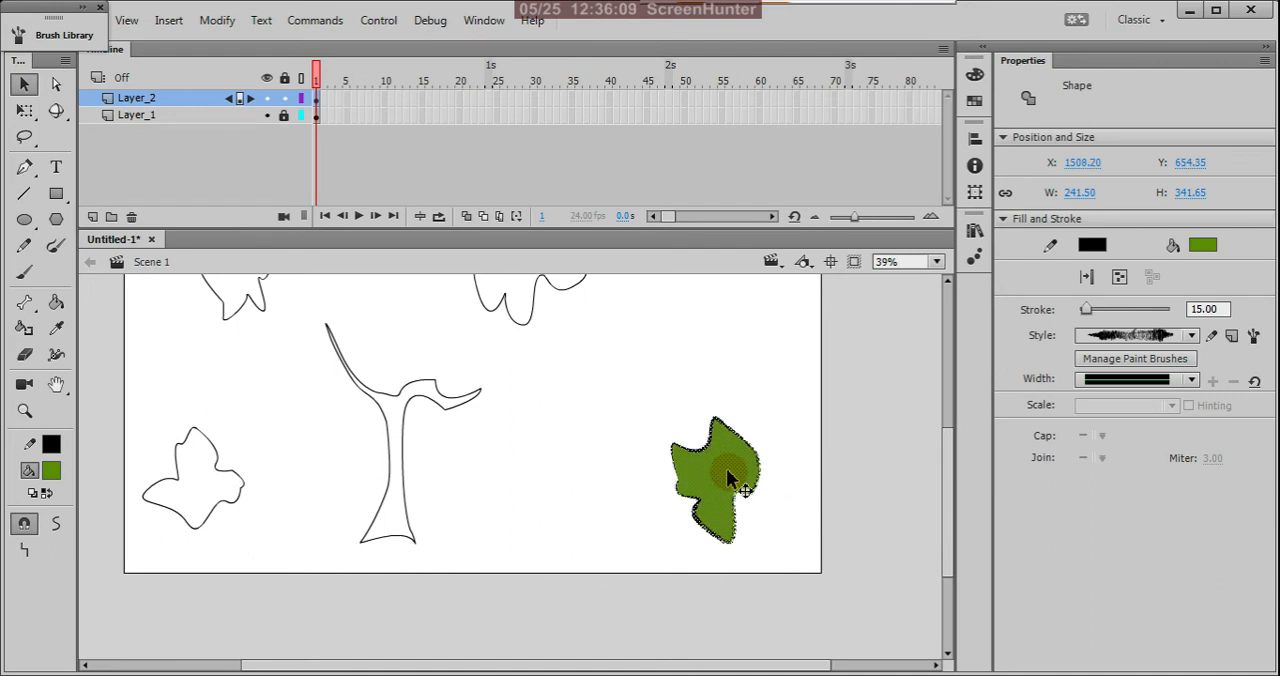
scroll(749, 573, "down", 1)
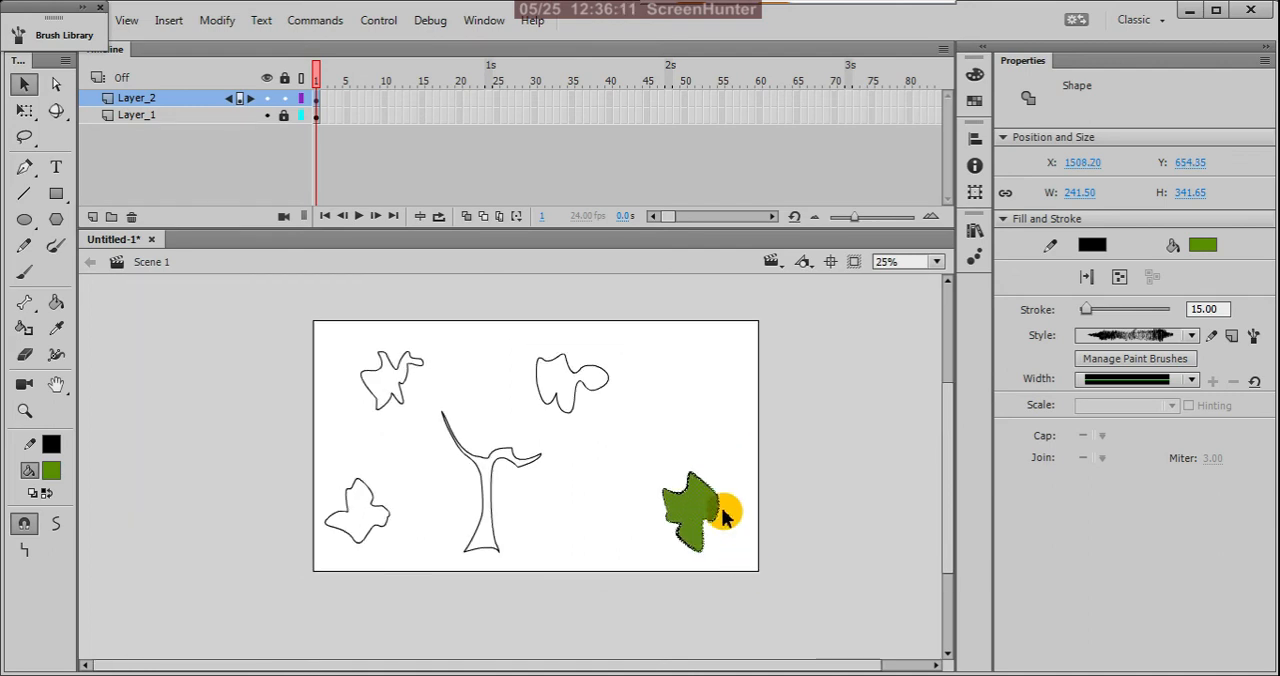
left_click(286, 100)
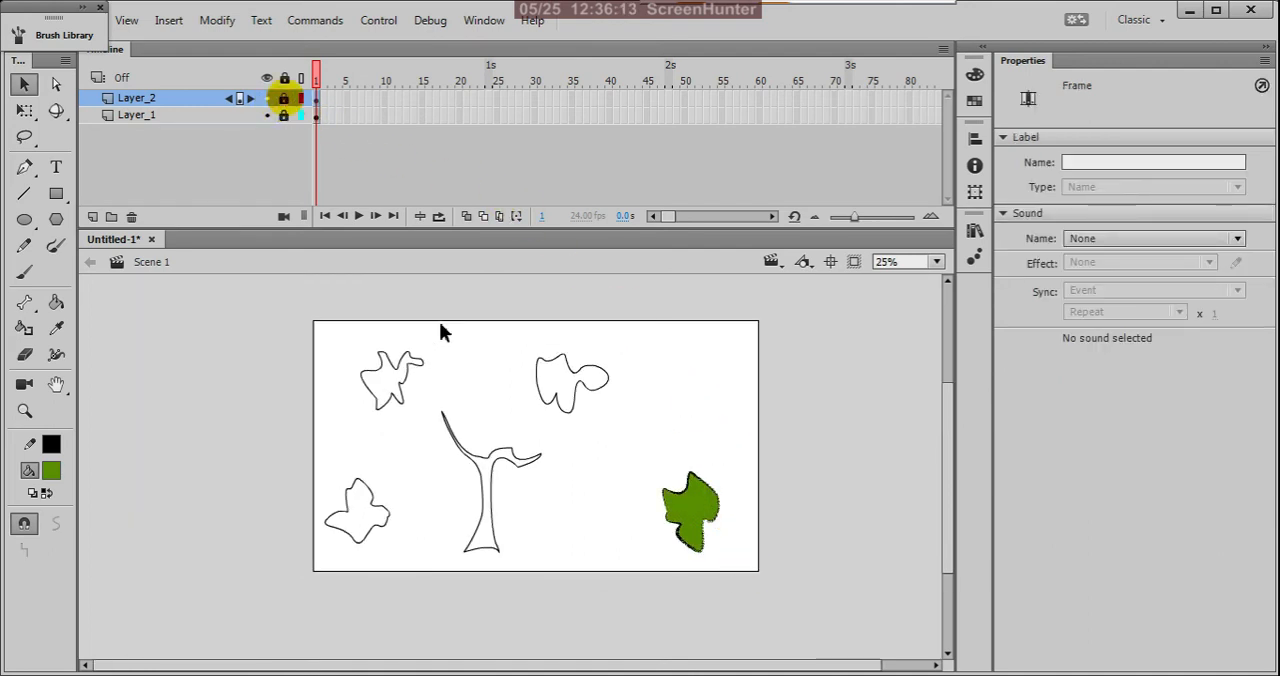
left_click_drag(506, 326, 658, 436)
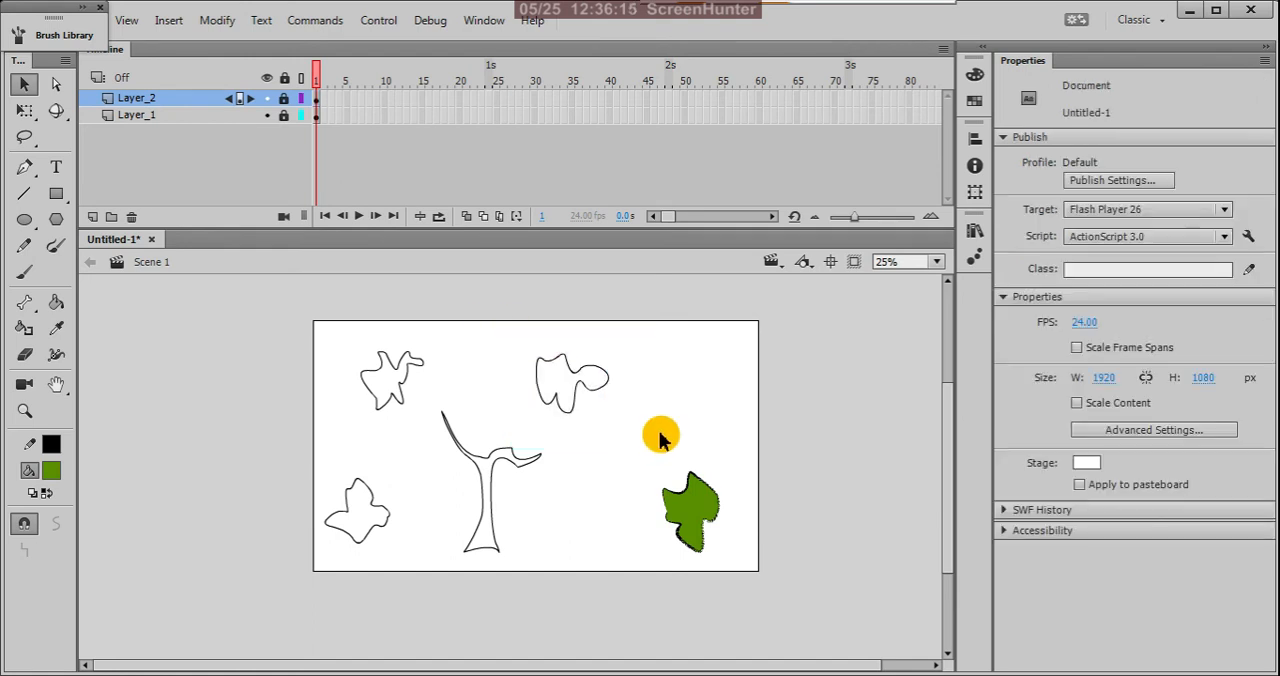
left_click(284, 98)
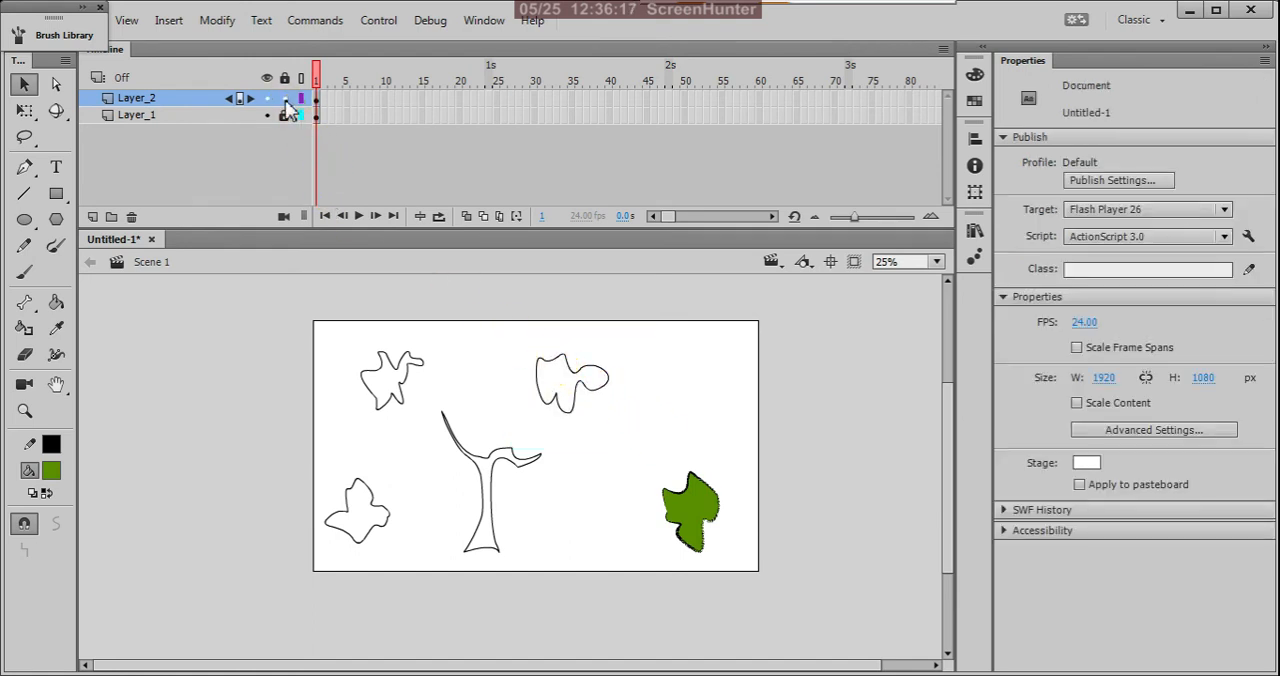
Step: Apply the same rough hand drawn Vector Pack brush to the upper-right foliage outline and set its stroke size to 15
left_click_drag(509, 321, 650, 438)
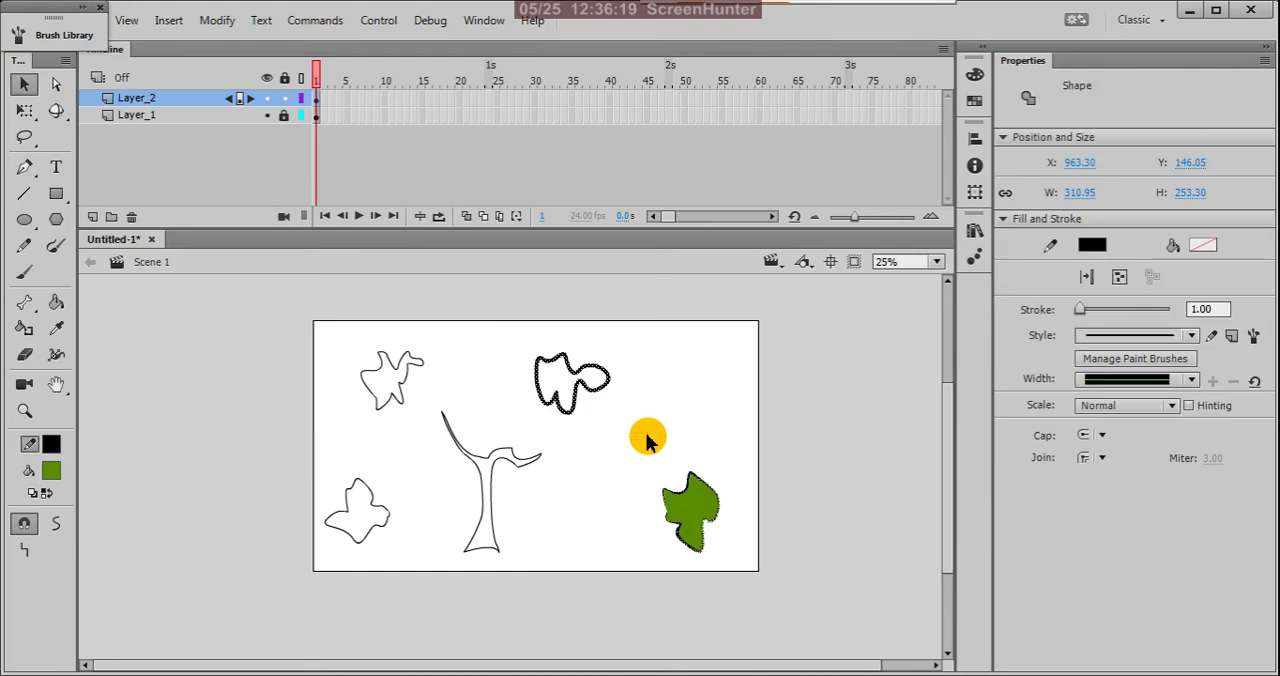
left_click(1253, 336)
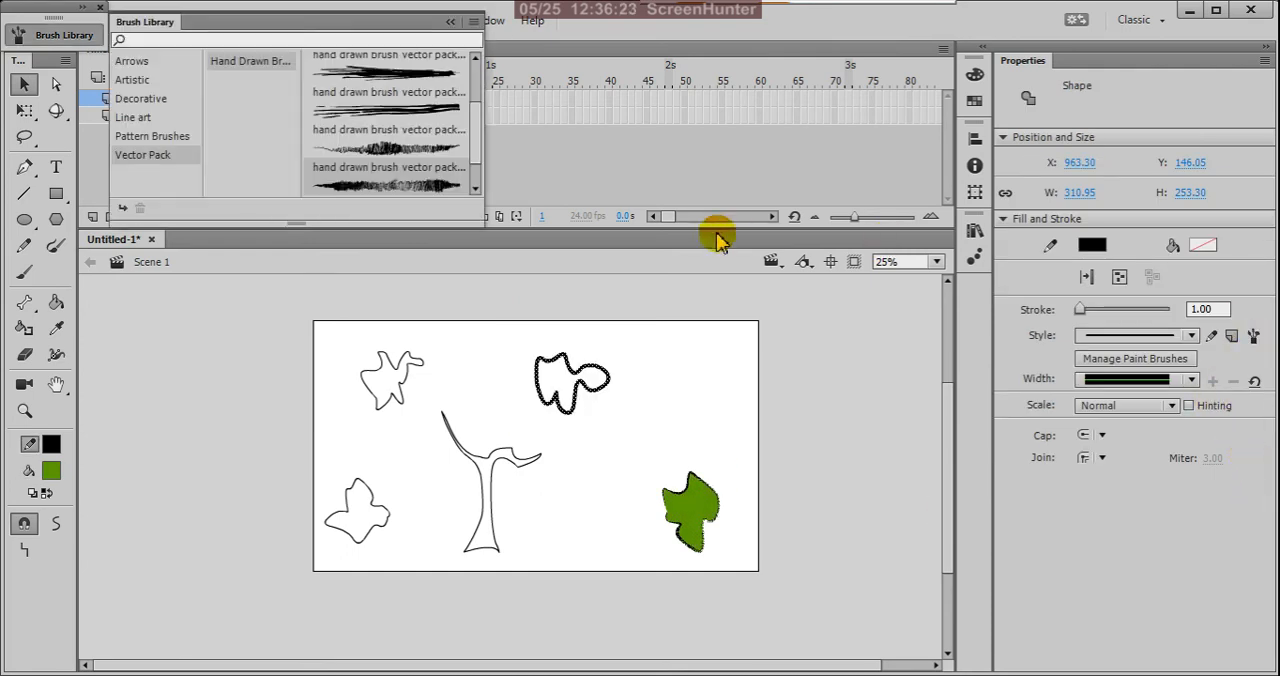
left_click(447, 187)
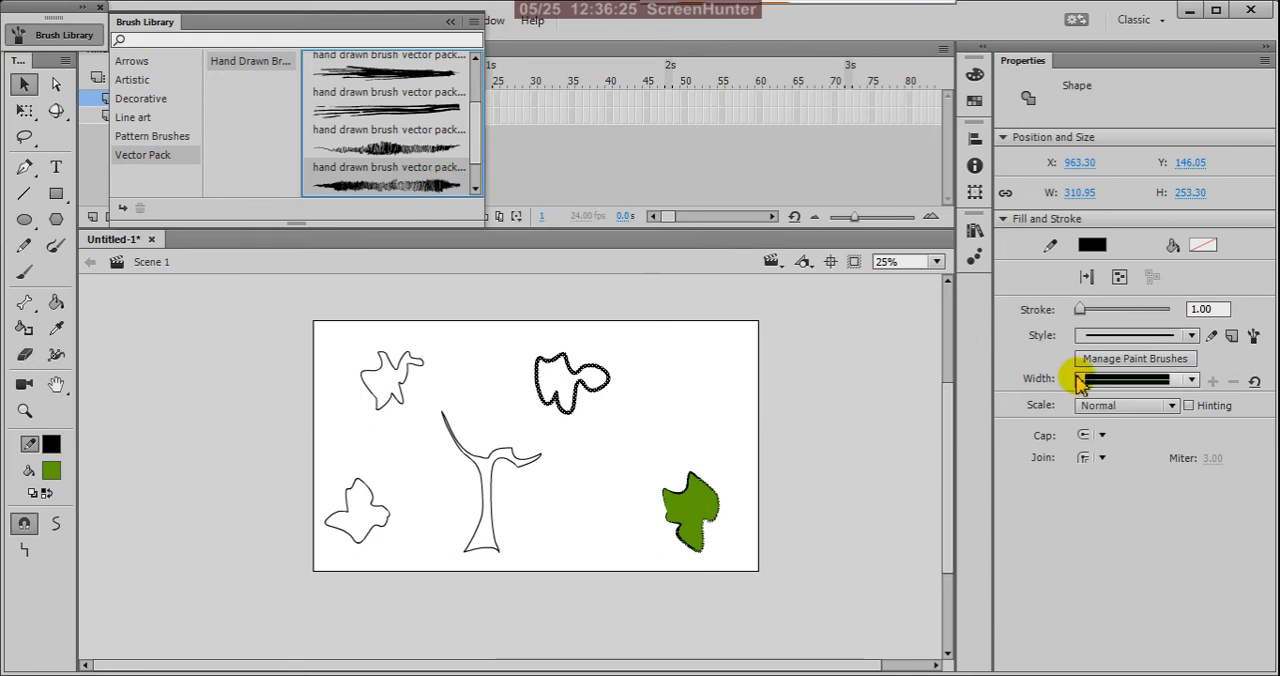
left_click(1087, 311)
left_click_drag(1090, 318, 1097, 316)
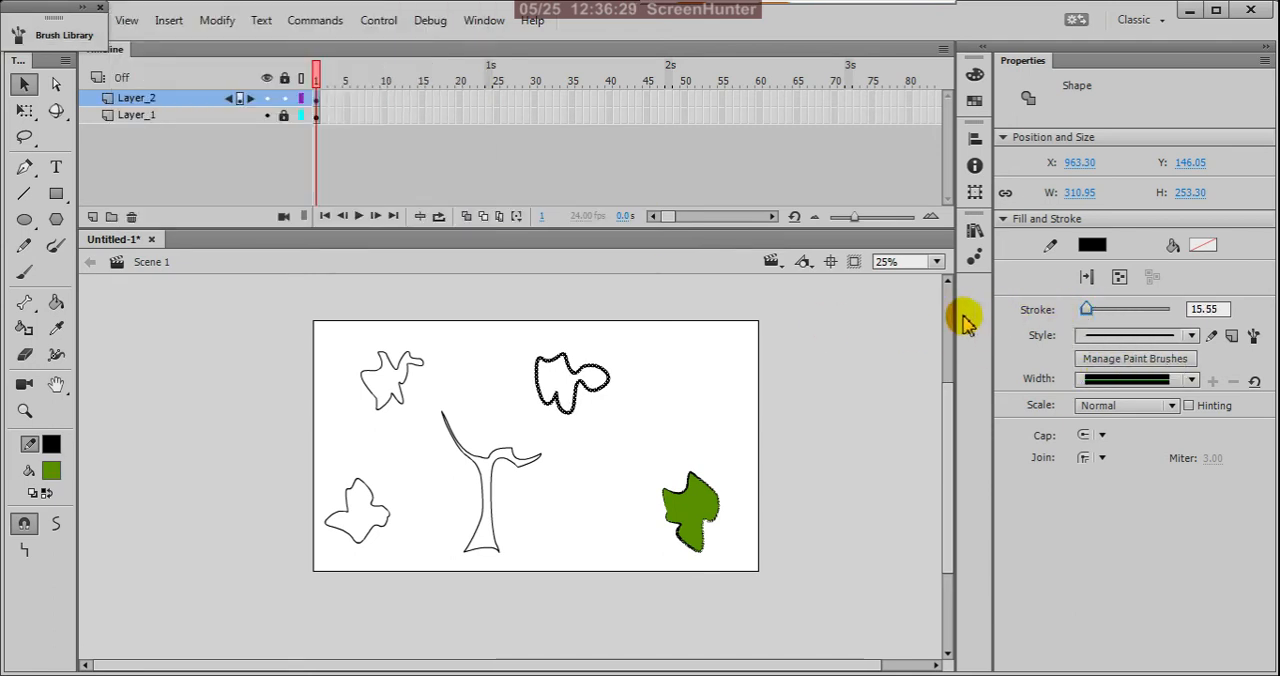
left_click(1254, 340)
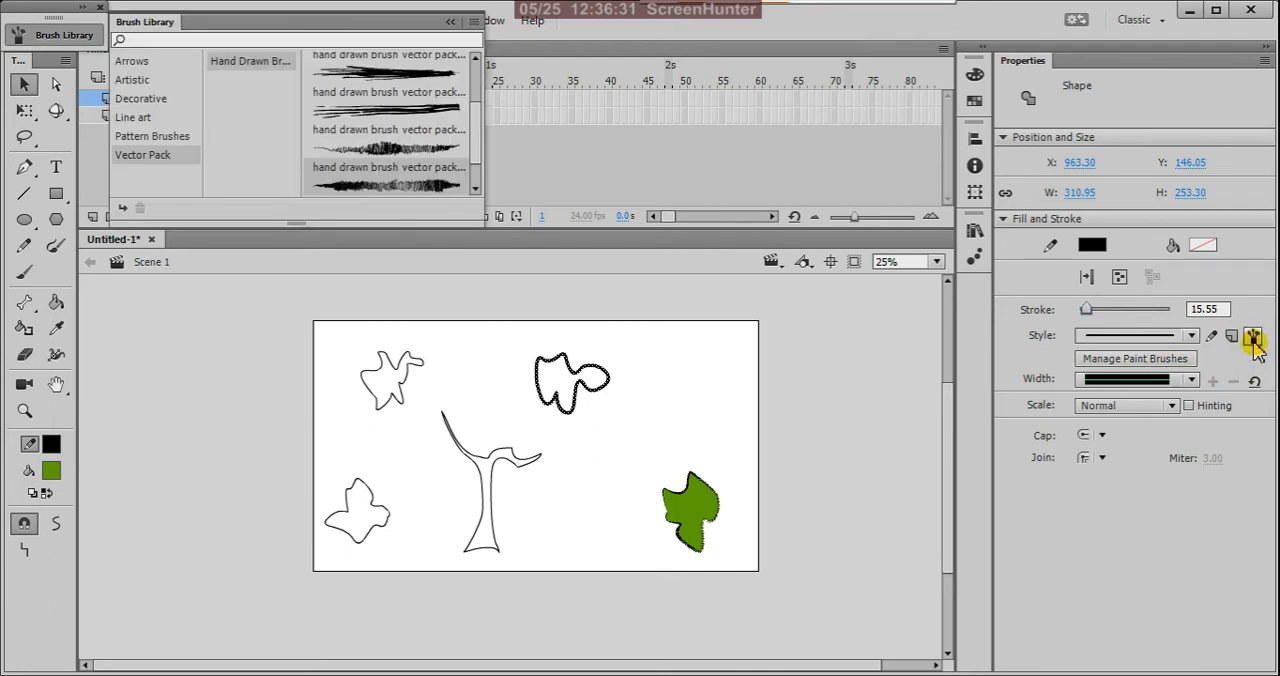
double_click(418, 188)
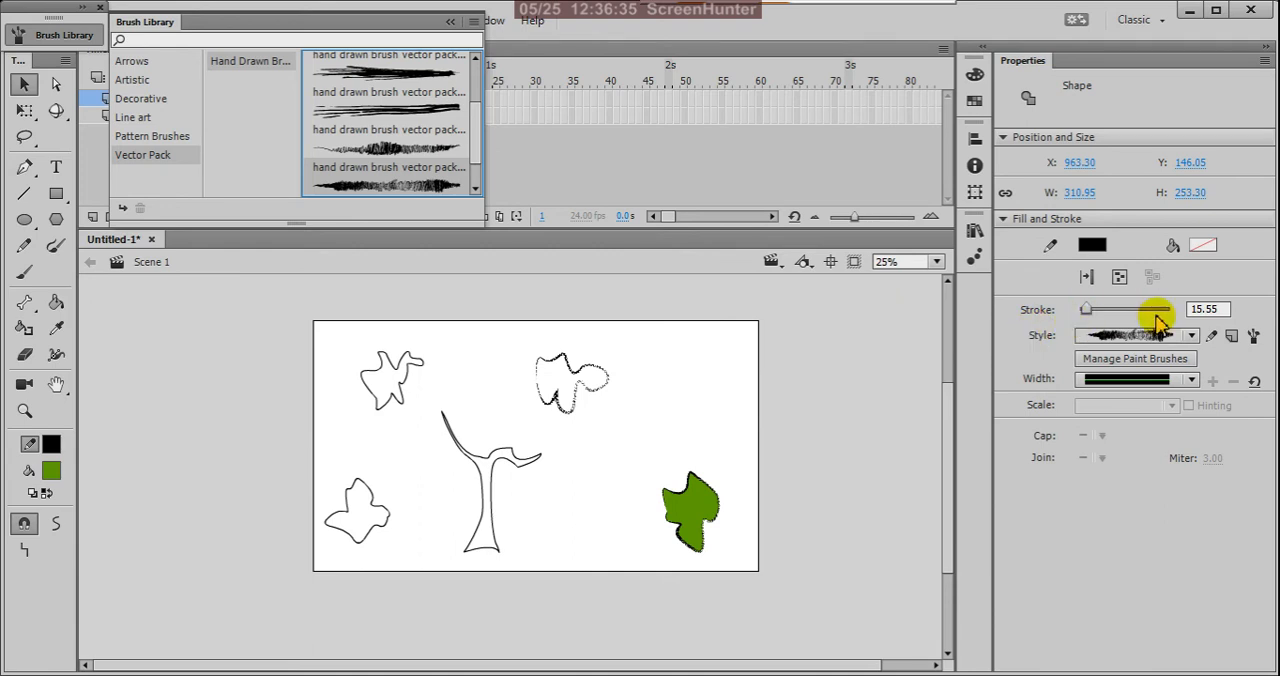
left_click(1215, 309)
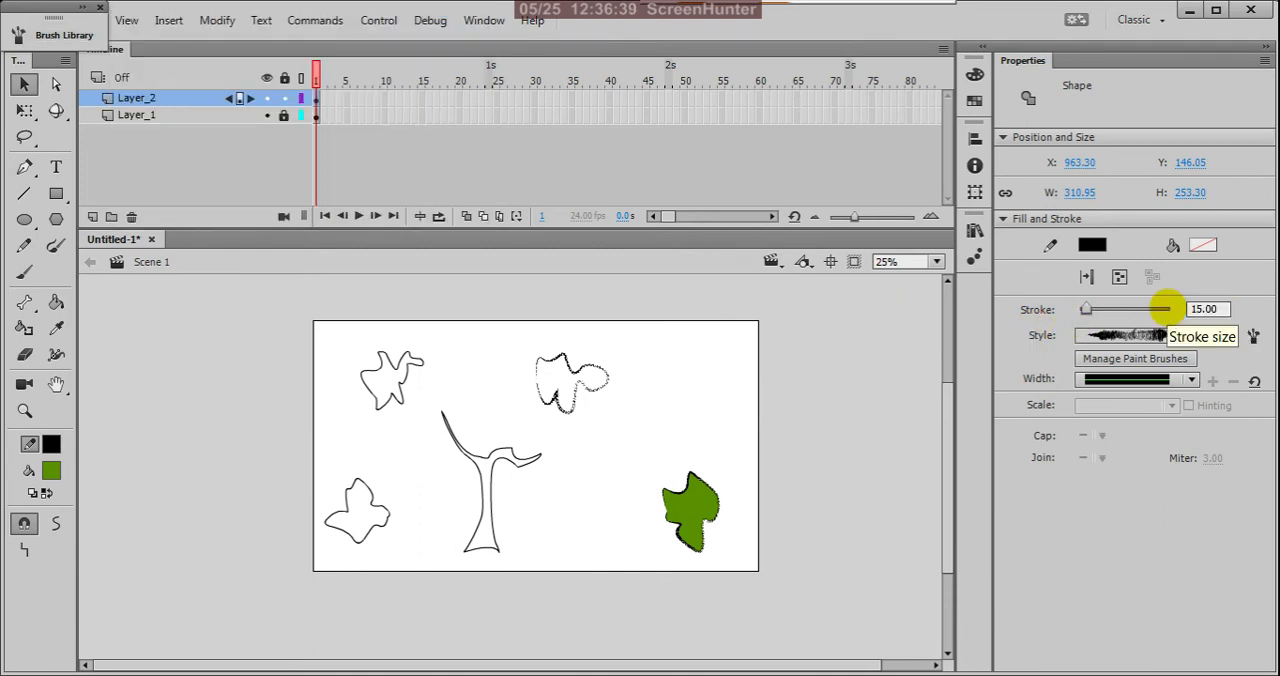
Step: Fill the upper-right foliage shape with a lighter custom green, #7FBB07
key("k")
left_click(563, 381)
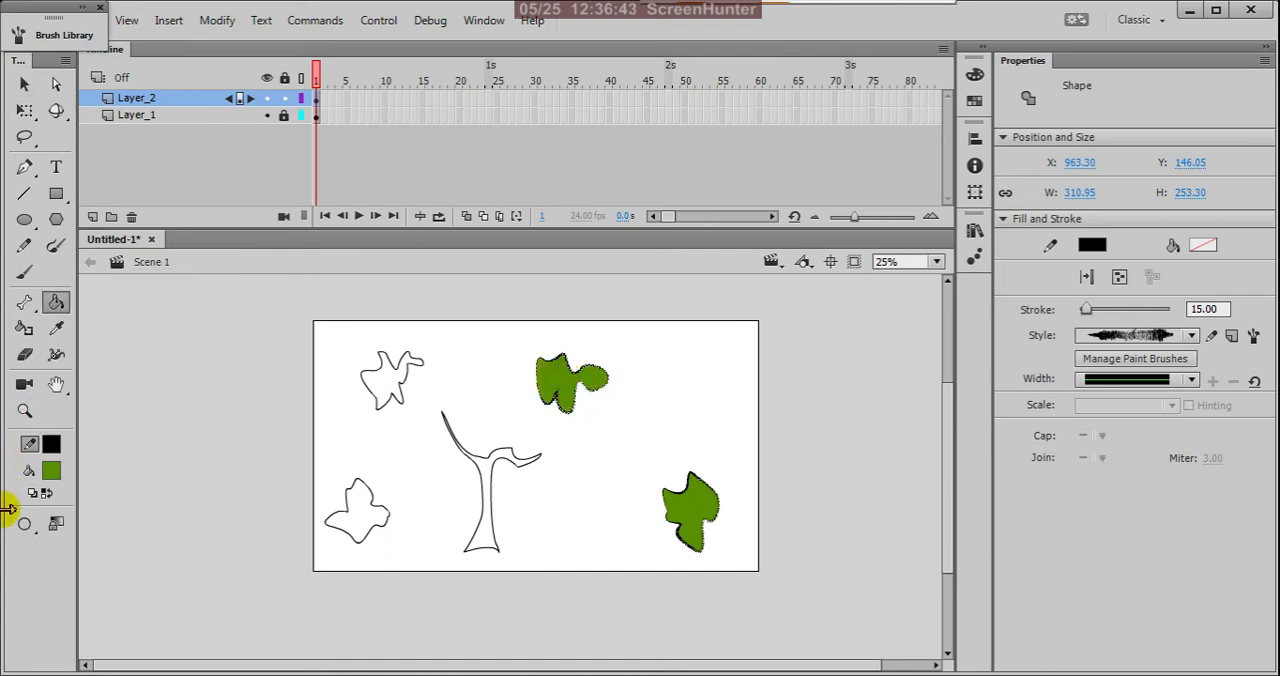
left_click(52, 471)
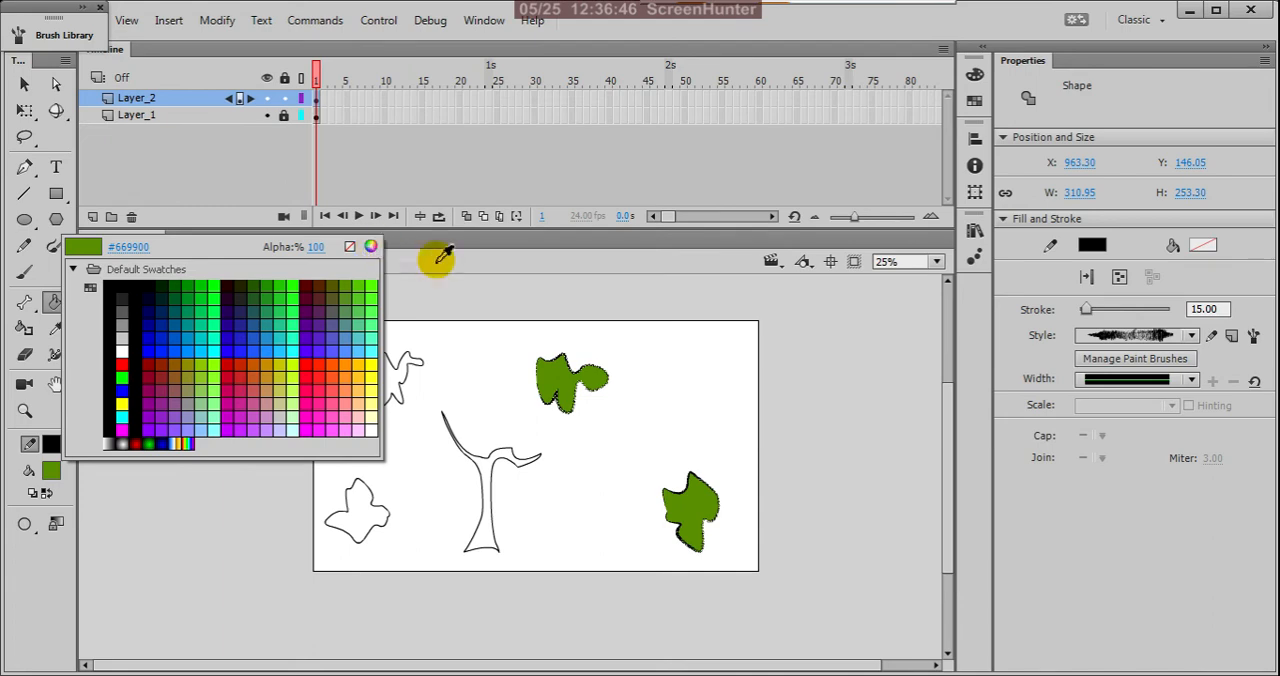
left_click(370, 246)
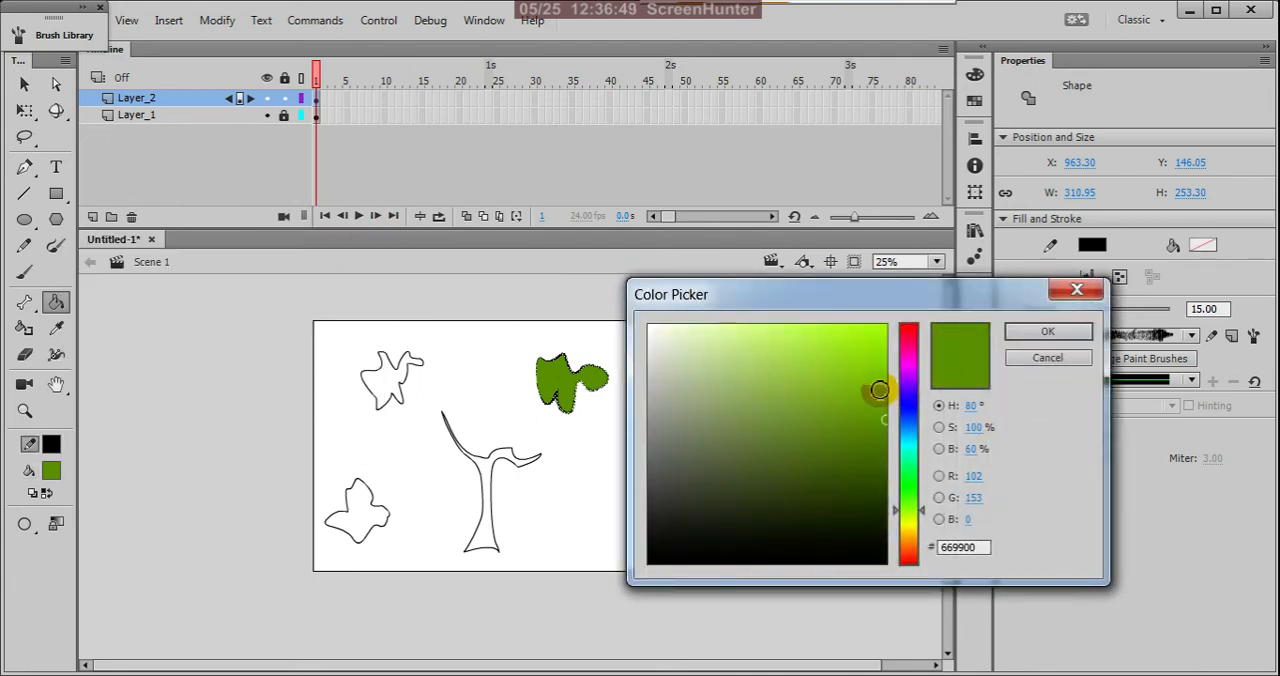
left_click(1040, 331)
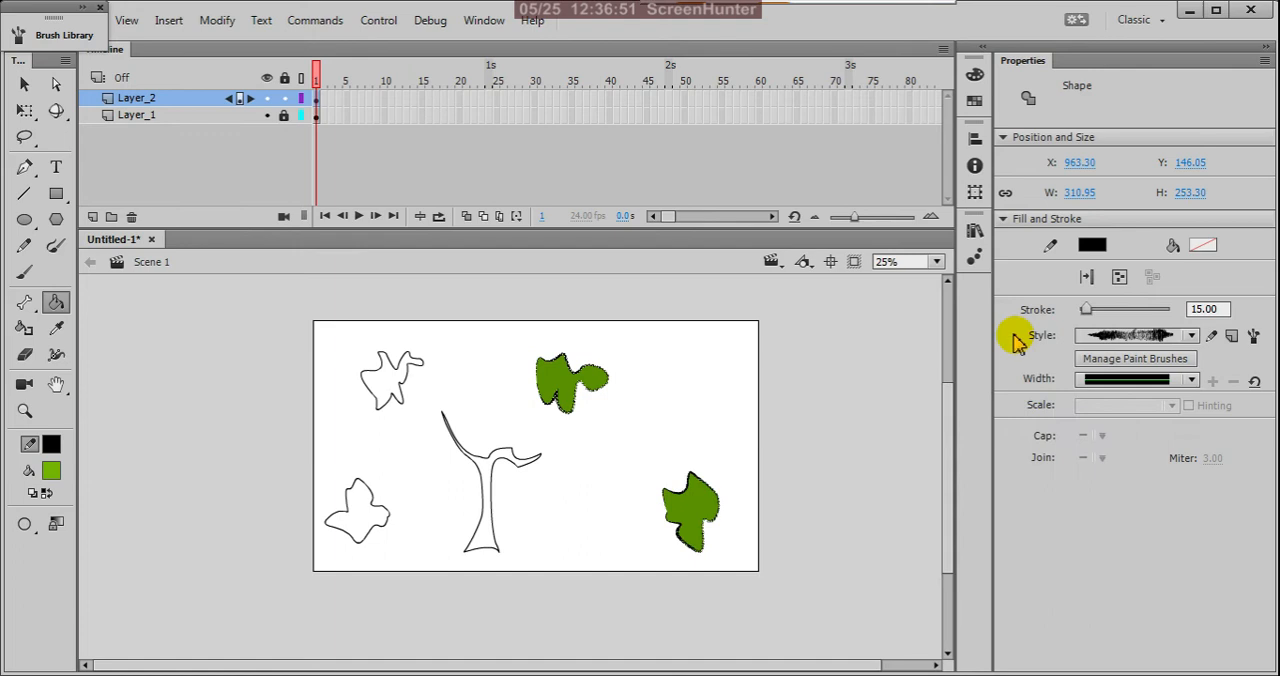
left_click(550, 376)
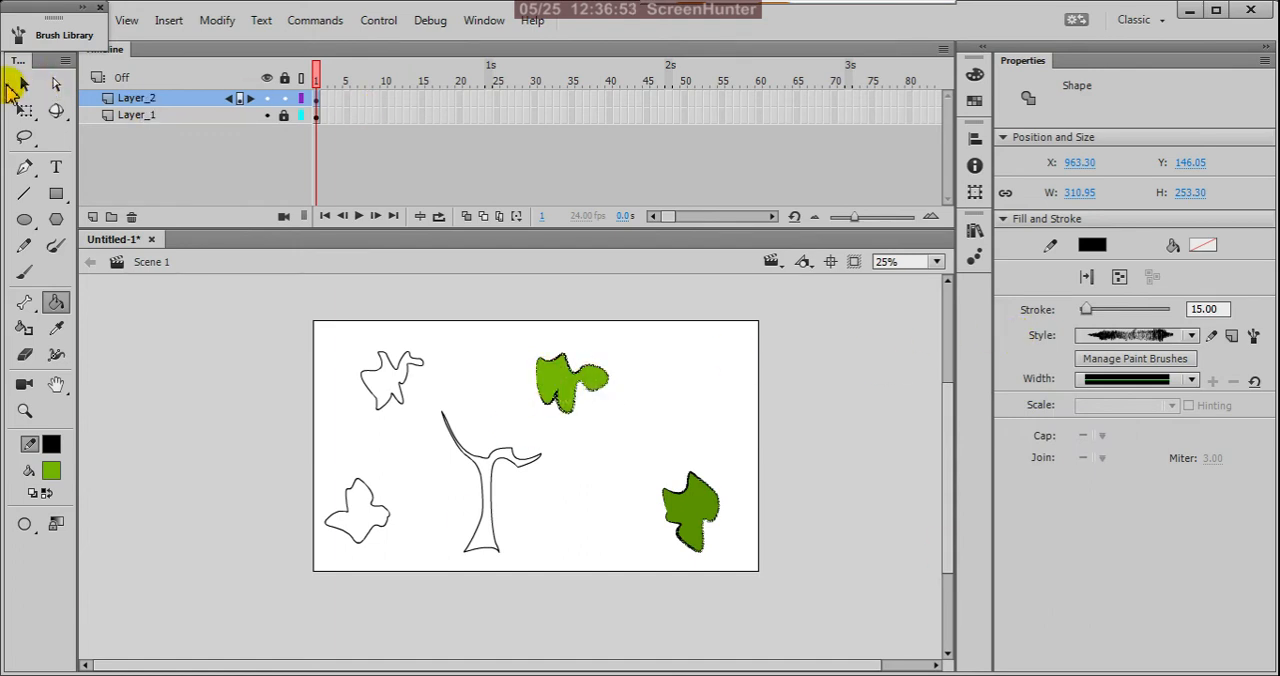
Step: Apply the rough hand drawn Vector Pack brush to the upper-left foliage outline and set its stroke size to 15
left_click(24, 87)
left_click_drag(331, 307, 420, 445)
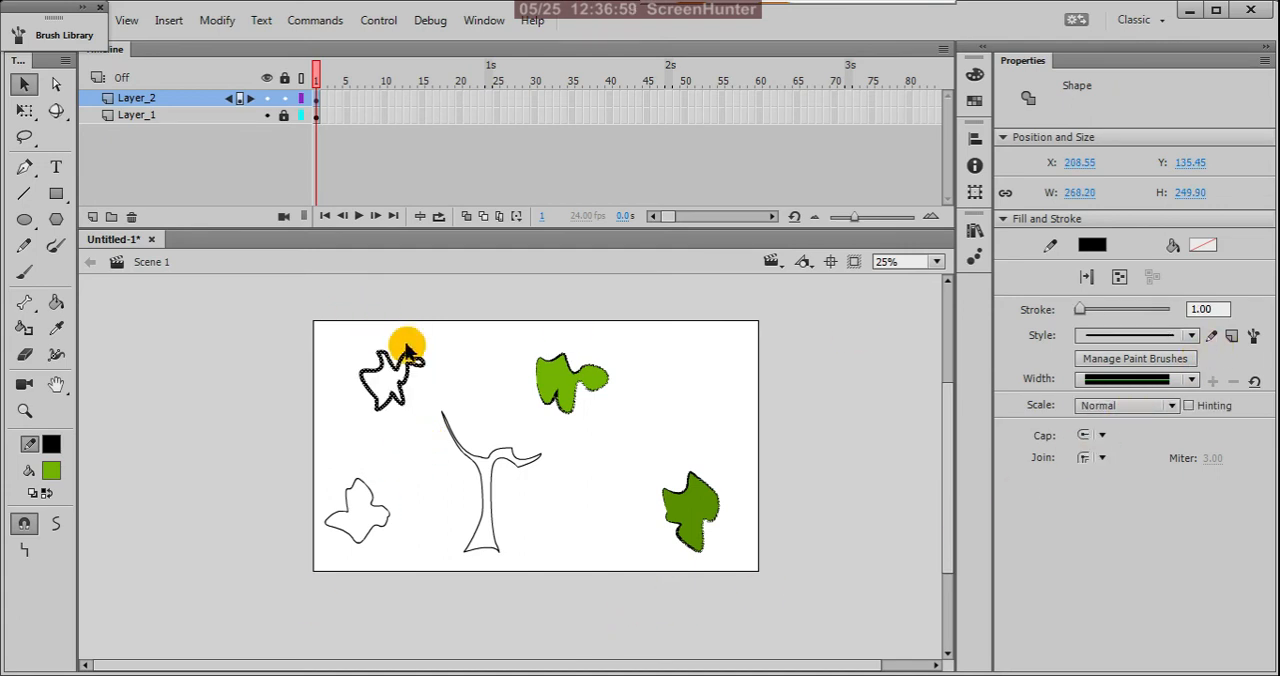
scroll(415, 360, "up", 2)
scroll(320, 370, "down", 1)
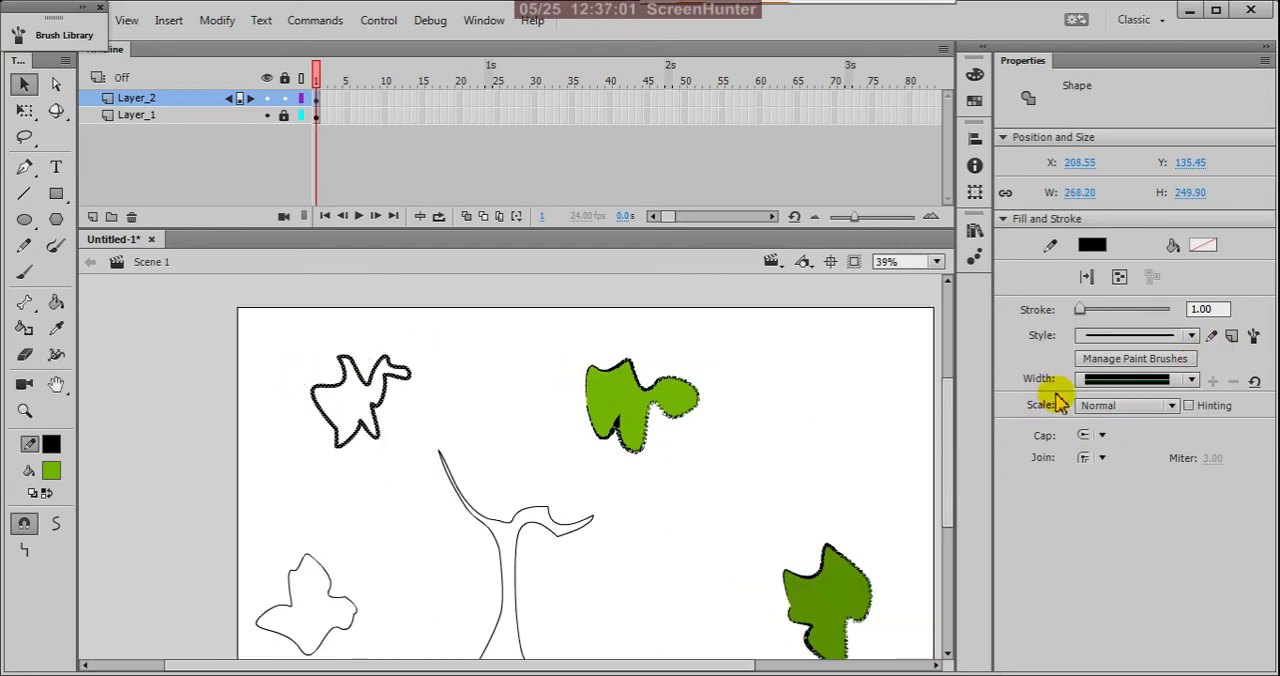
left_click(1253, 337)
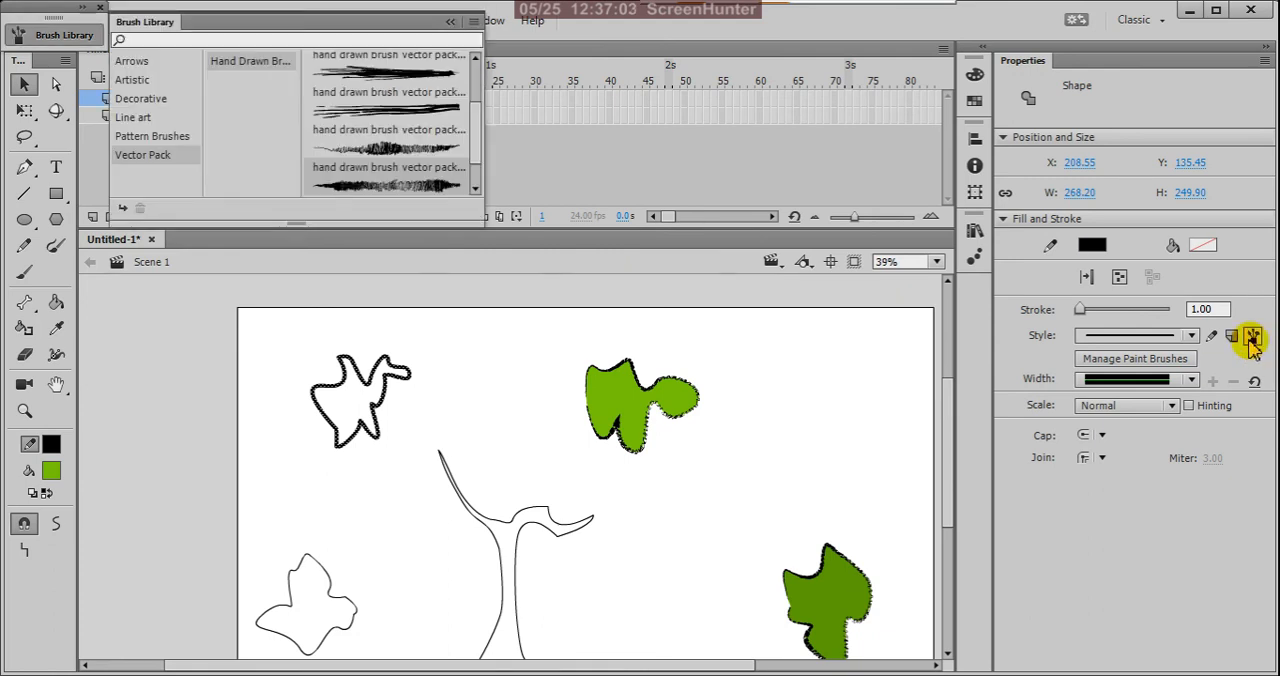
double_click(447, 193)
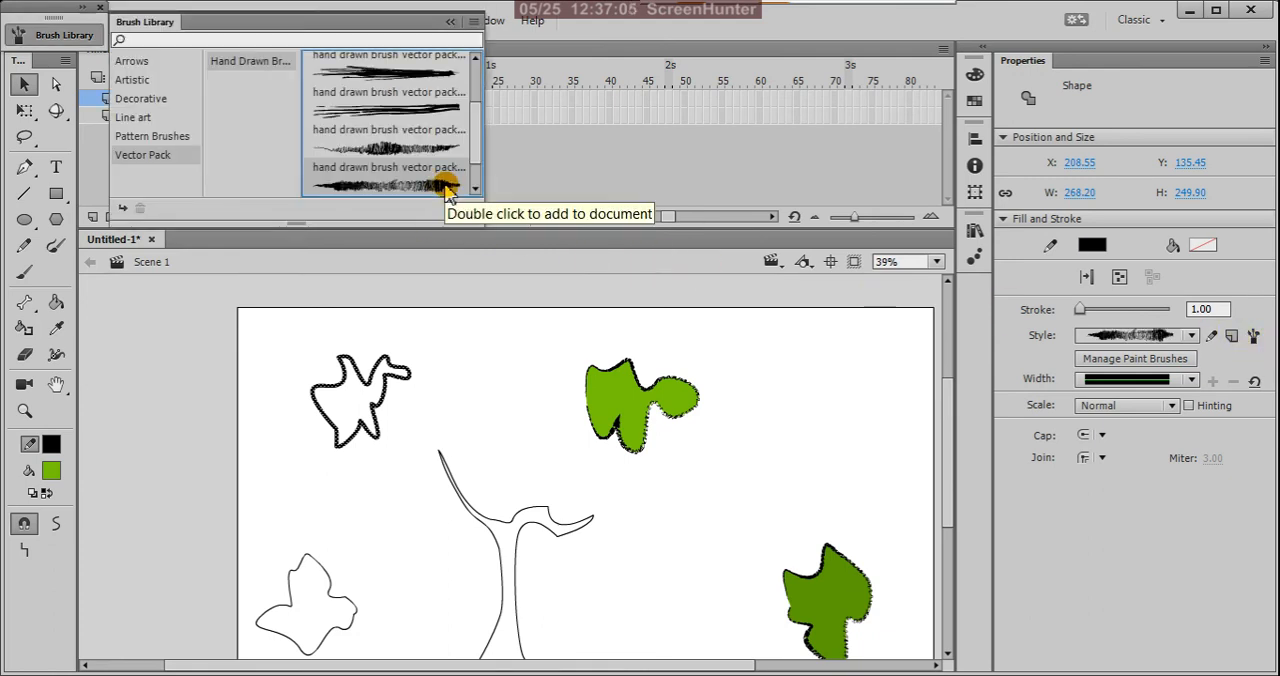
left_click(1210, 309)
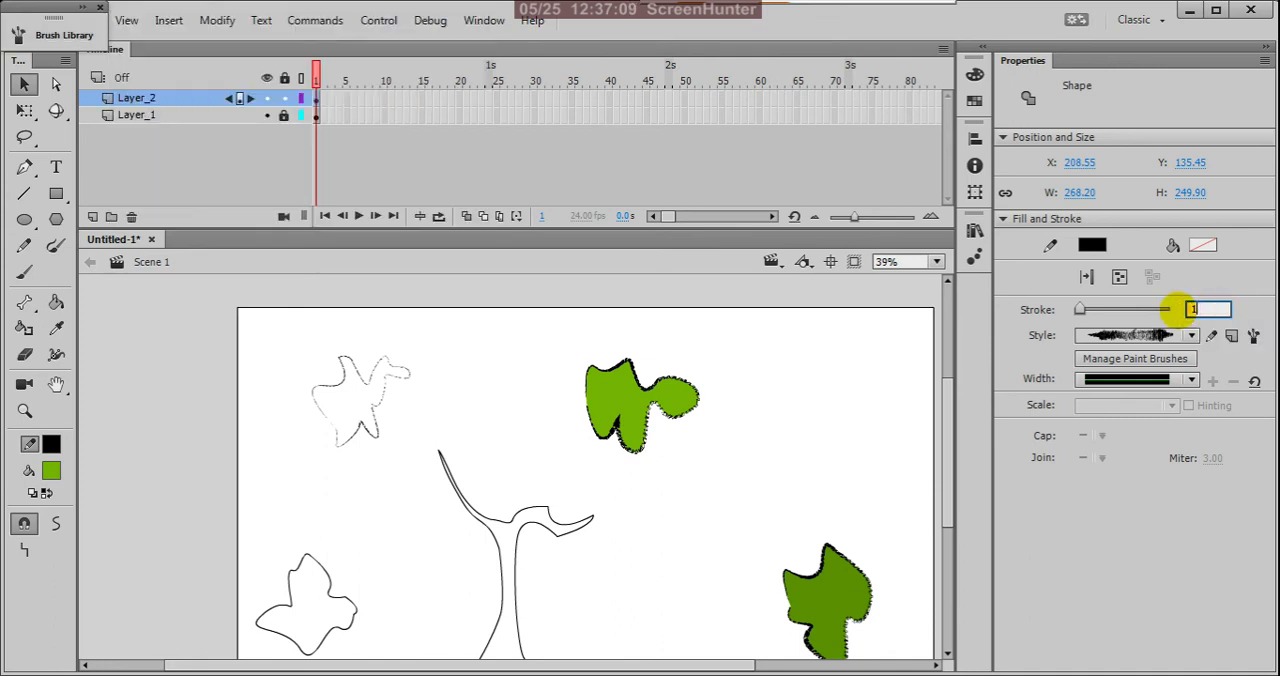
type("15")
key("Return")
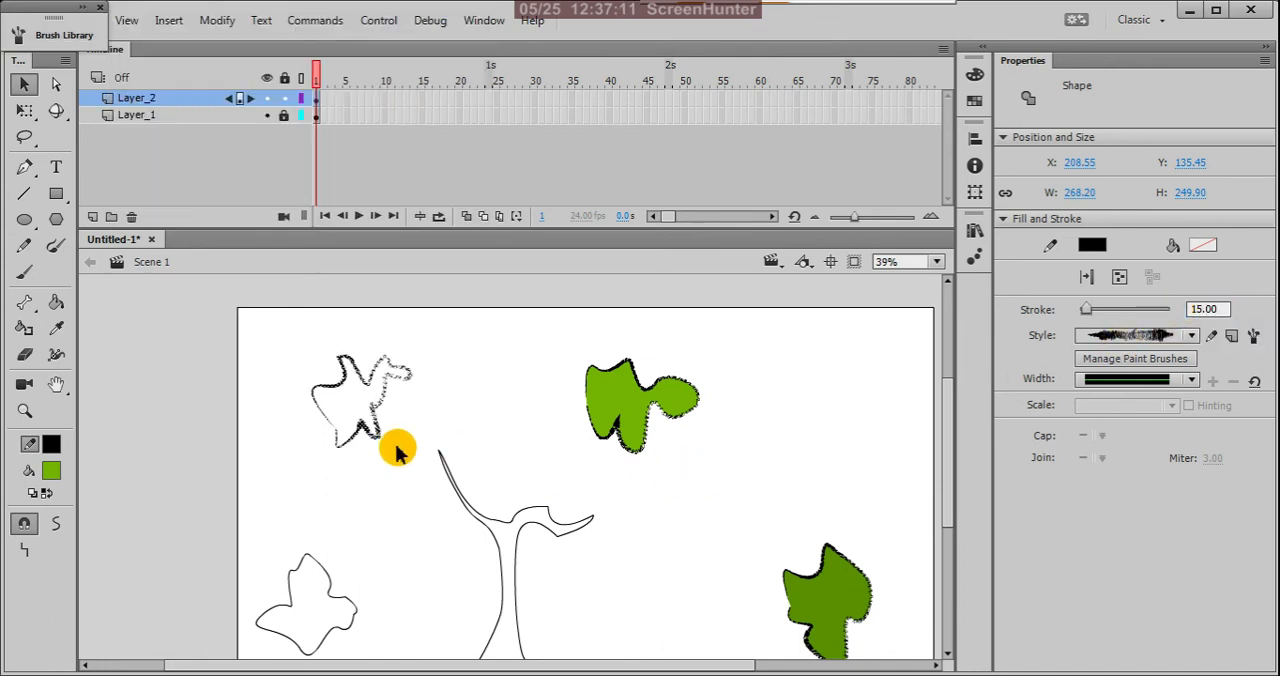
Step: Fill the upper-left foliage shape with a brighter custom green, #93DA04
key("k")
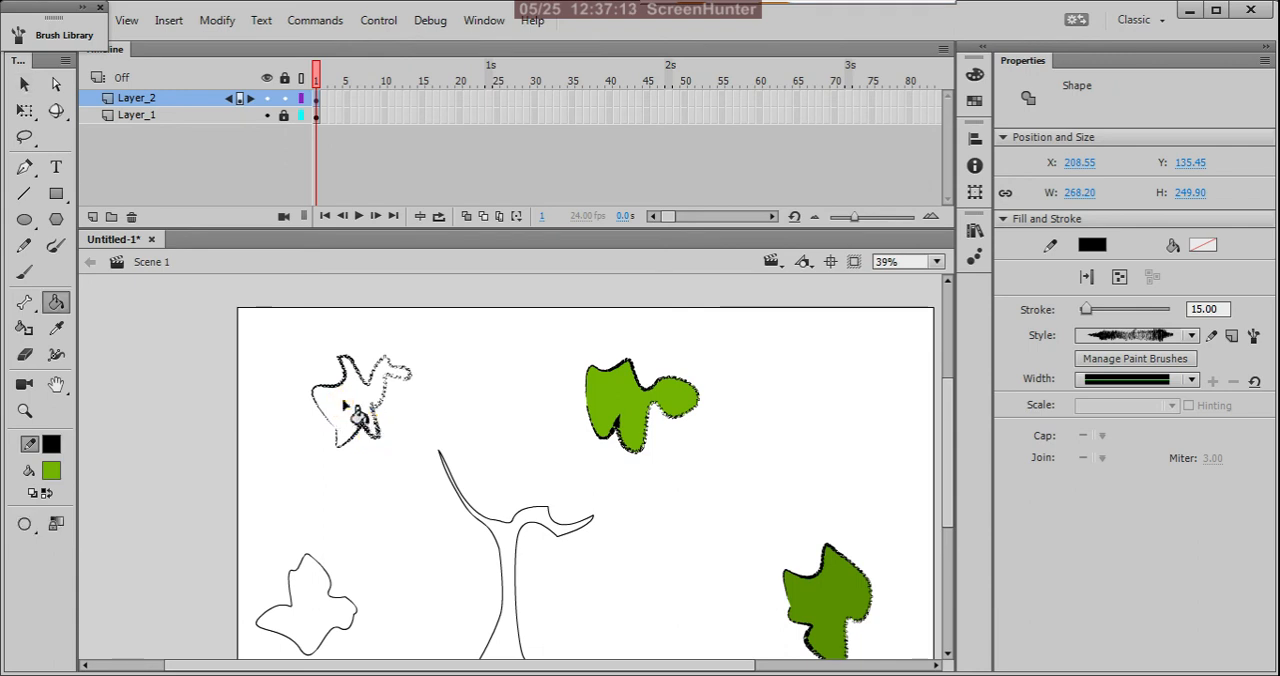
left_click(350, 410)
left_click(52, 472)
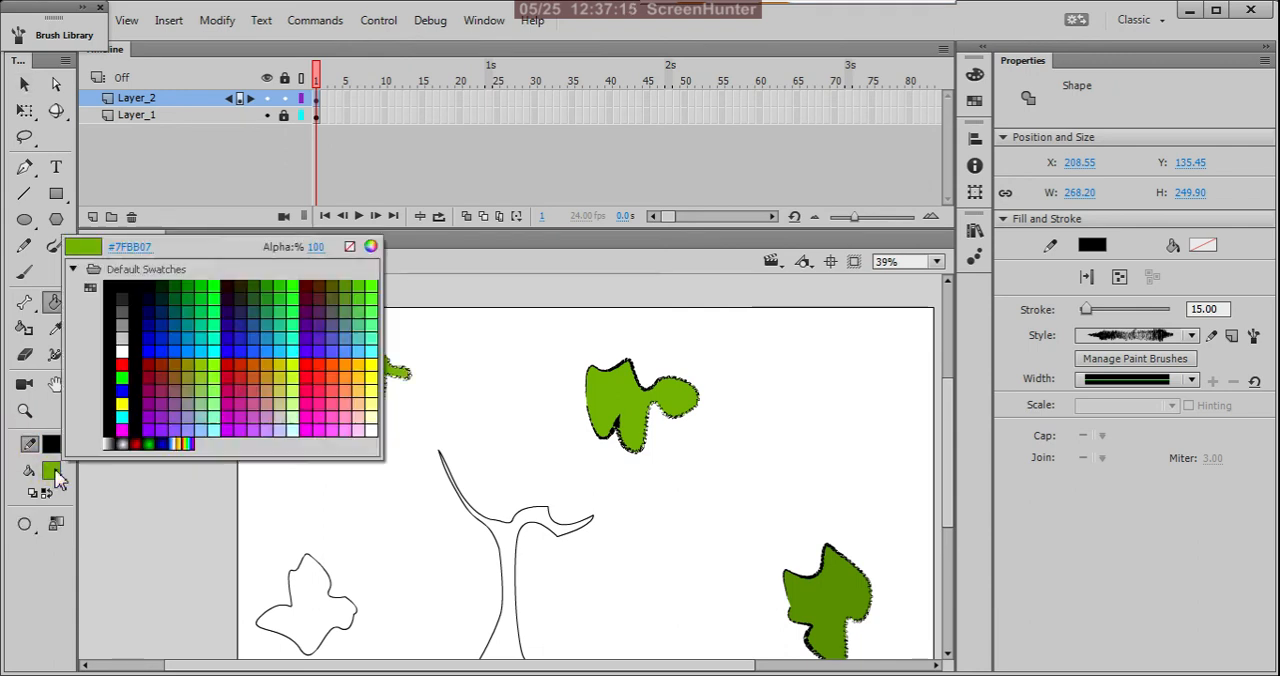
left_click(52, 472)
left_click(52, 474)
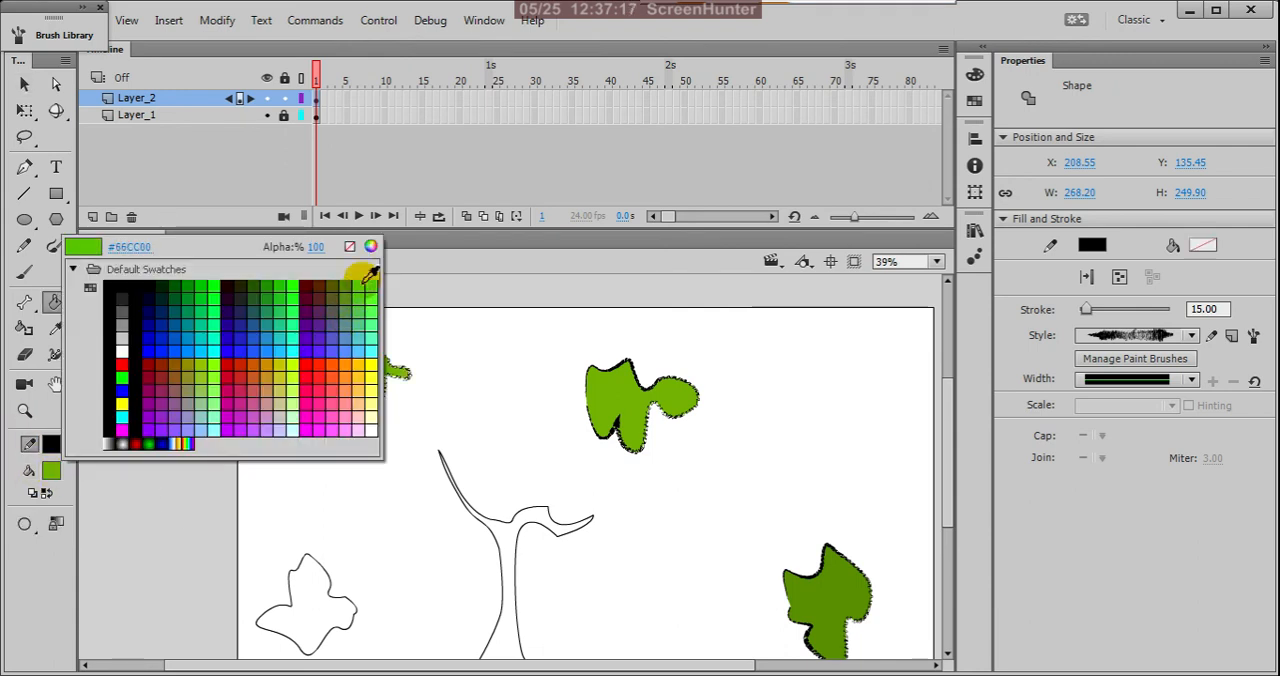
left_click(370, 246)
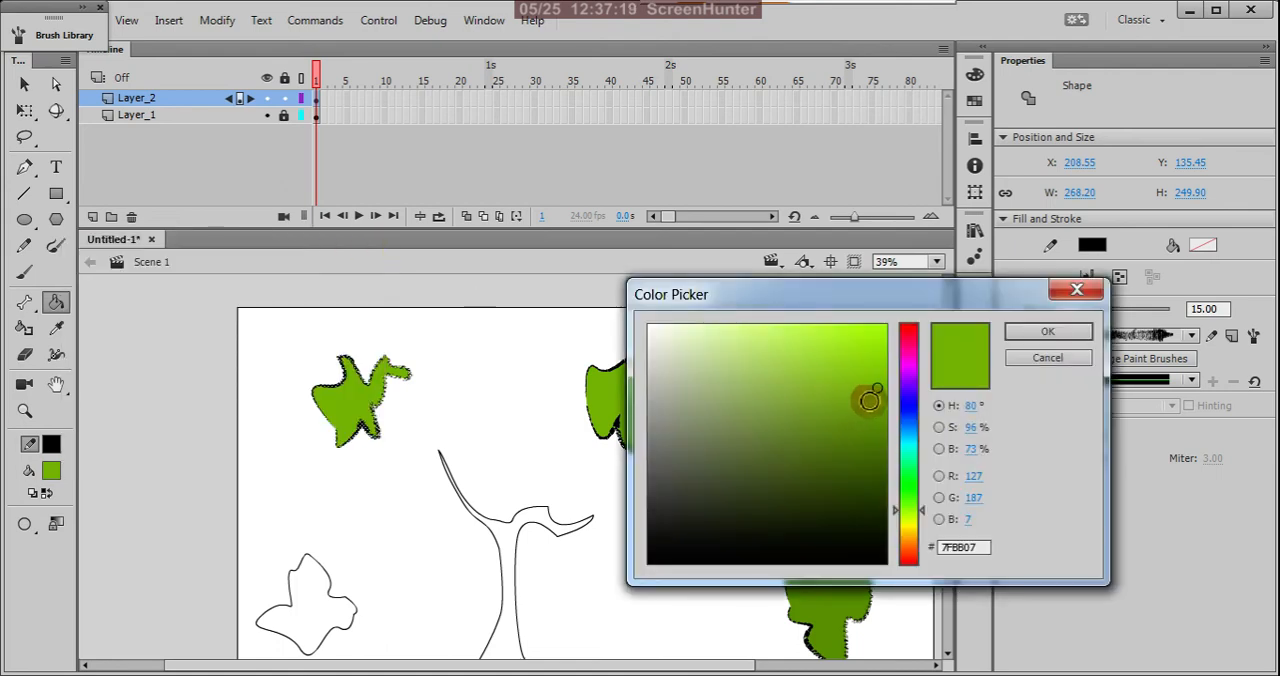
left_click(1047, 333)
left_click(352, 400)
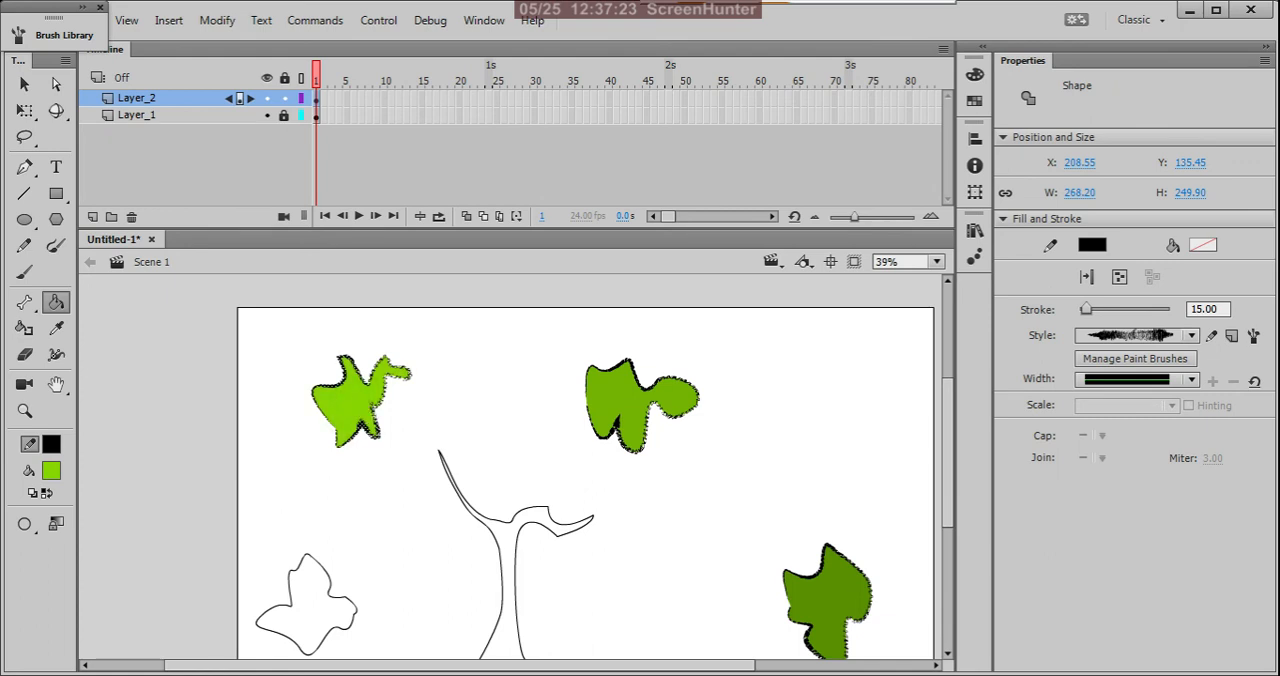
key("v")
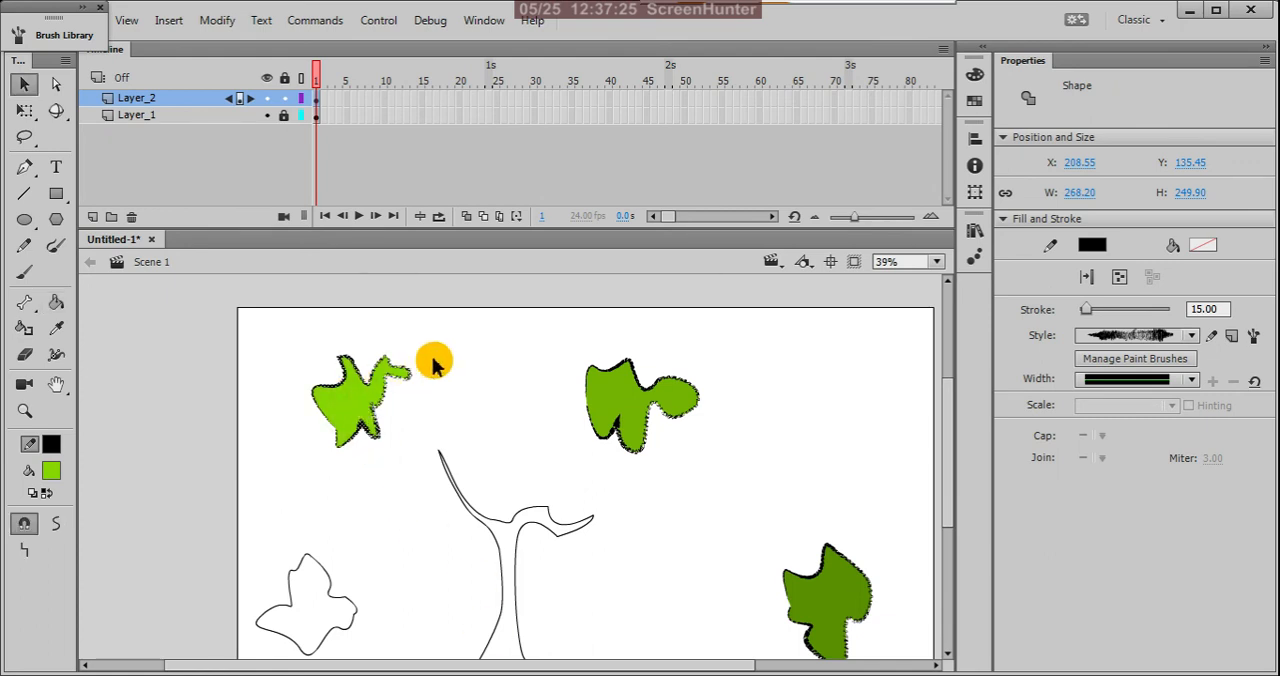
left_click(505, 378)
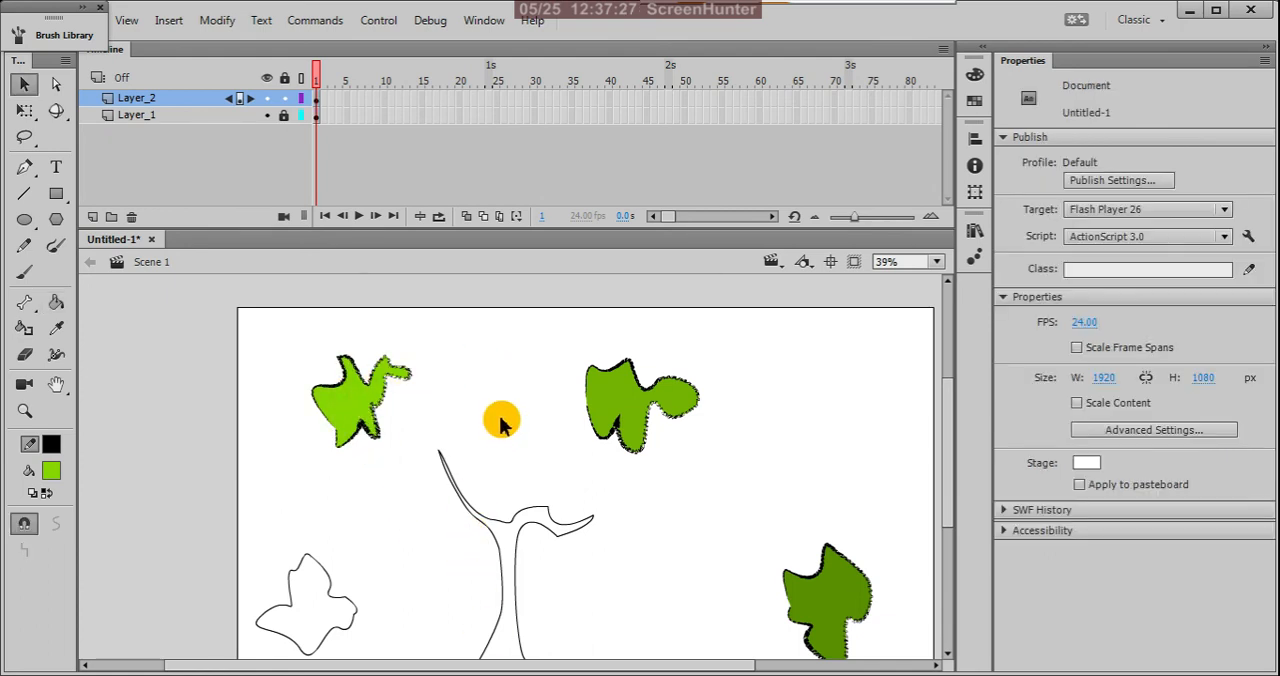
Step: Apply the rough hand drawn Vector Pack brush to the lower-left foliage outline and set its stroke size to 15
key("ctrl+minus")
key("ctrl+minus")
left_click_drag(297, 466, 429, 594)
scroll(386, 548, "up", 1)
scroll(386, 548, "up", 1)
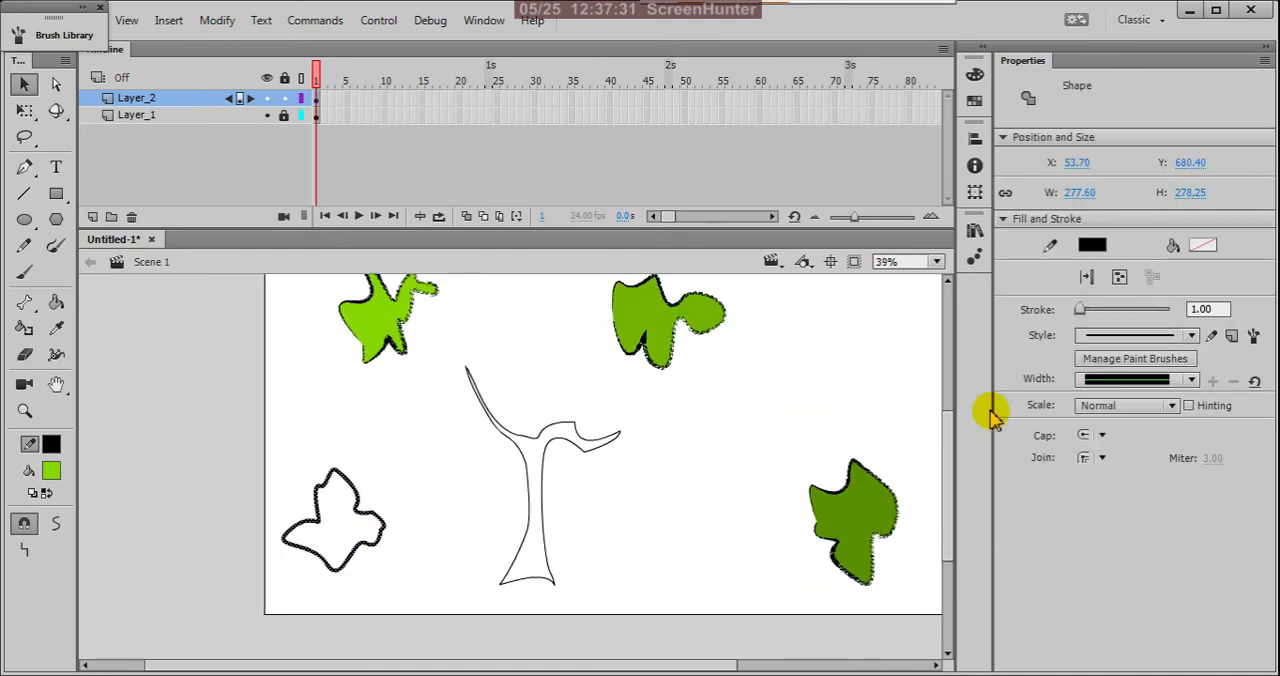
left_click(1254, 337)
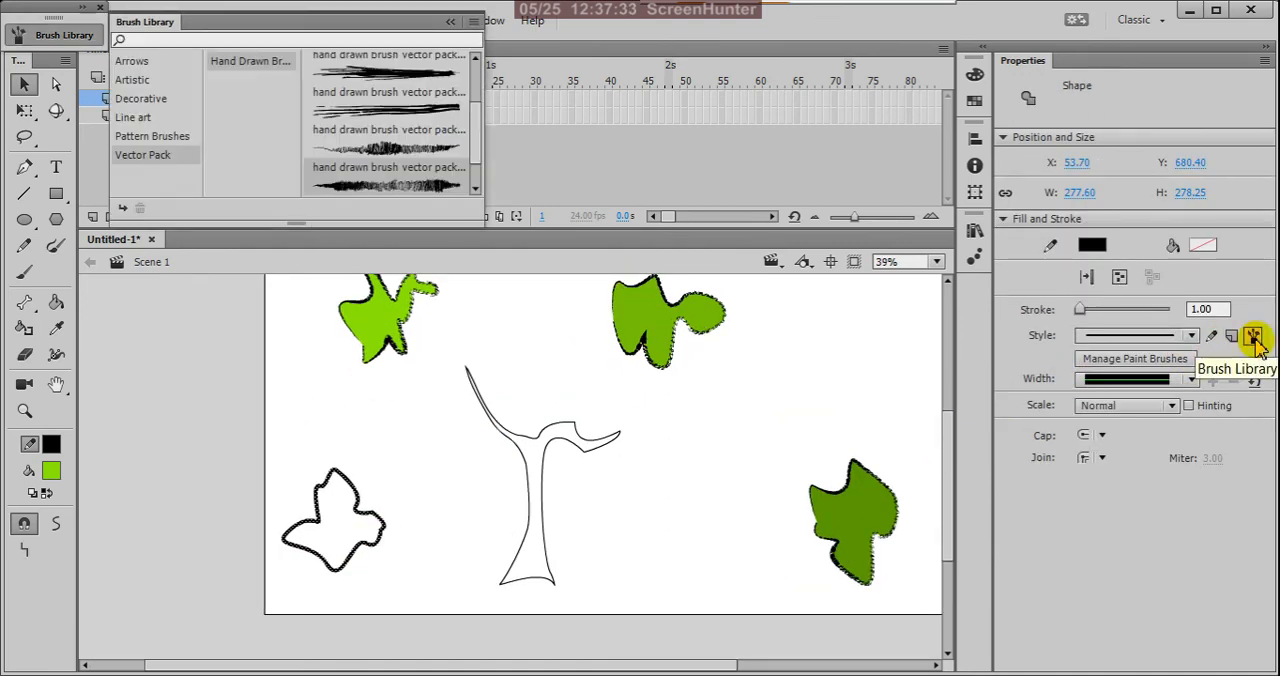
left_click(428, 186)
double_click(428, 186)
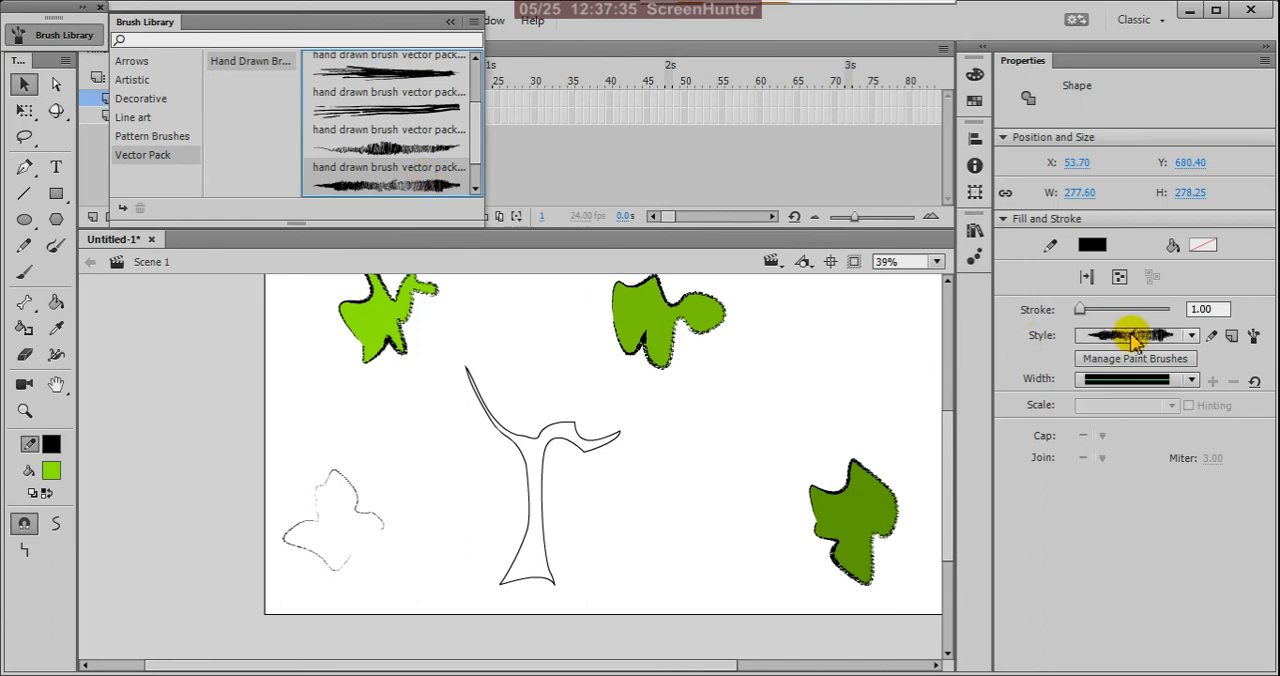
left_click(1208, 309)
type("15")
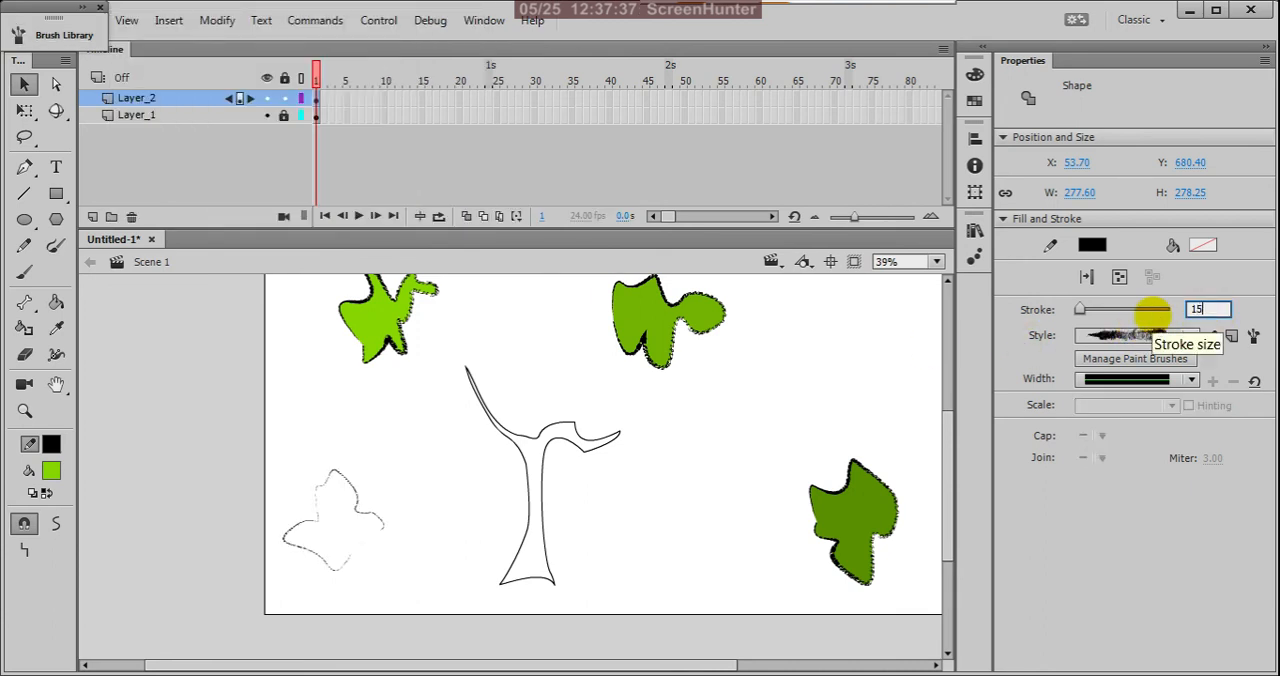
key("Return")
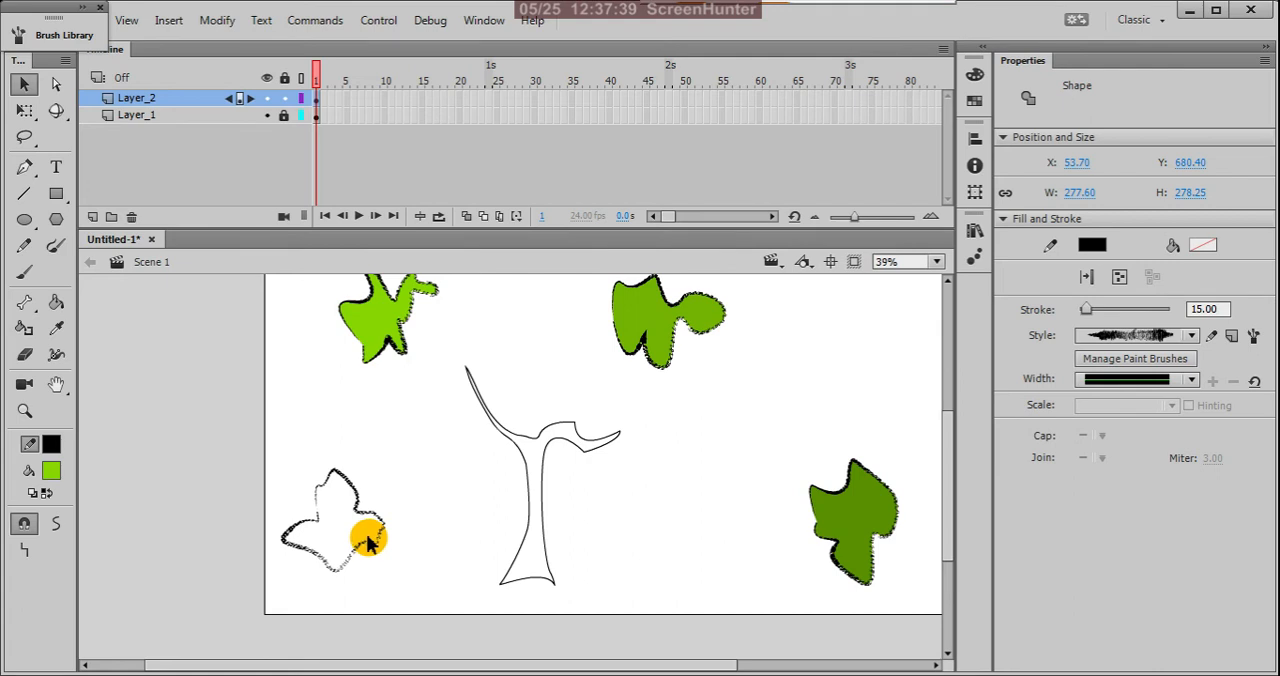
Step: Fill the lower-left foliage shape with the same bright green used for the upper-left one
key("k")
left_click(330, 537)
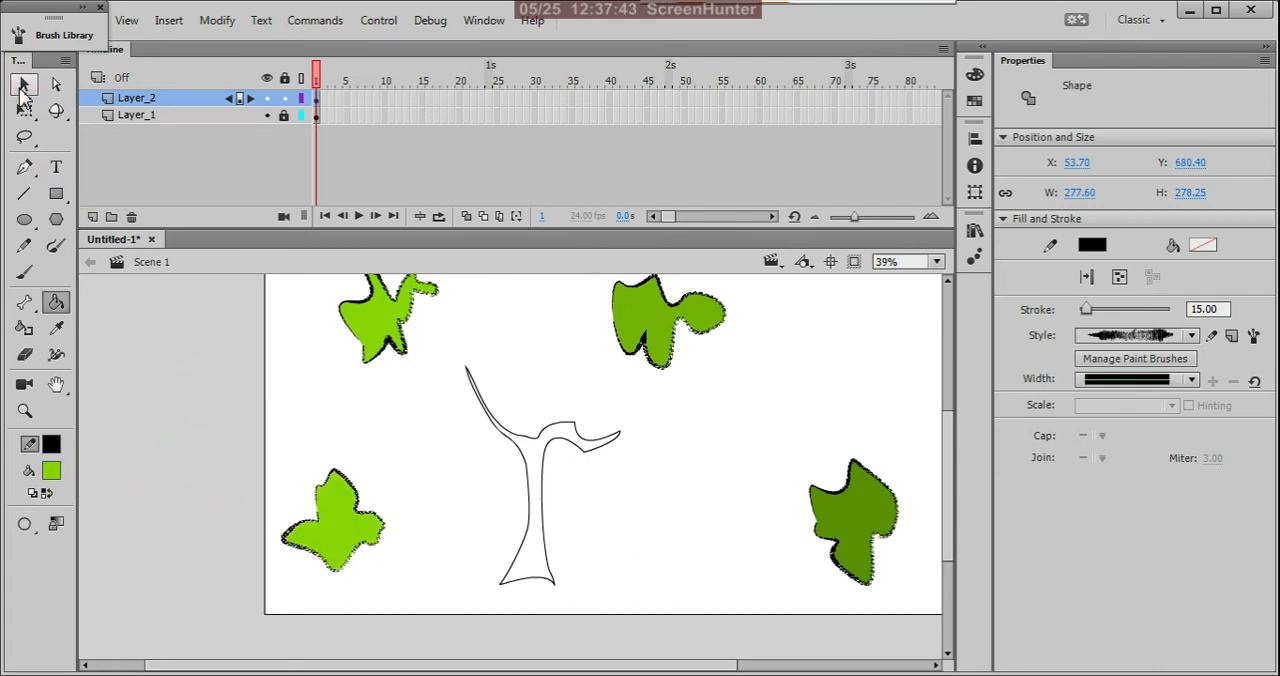
left_click(22, 87)
left_click(348, 436)
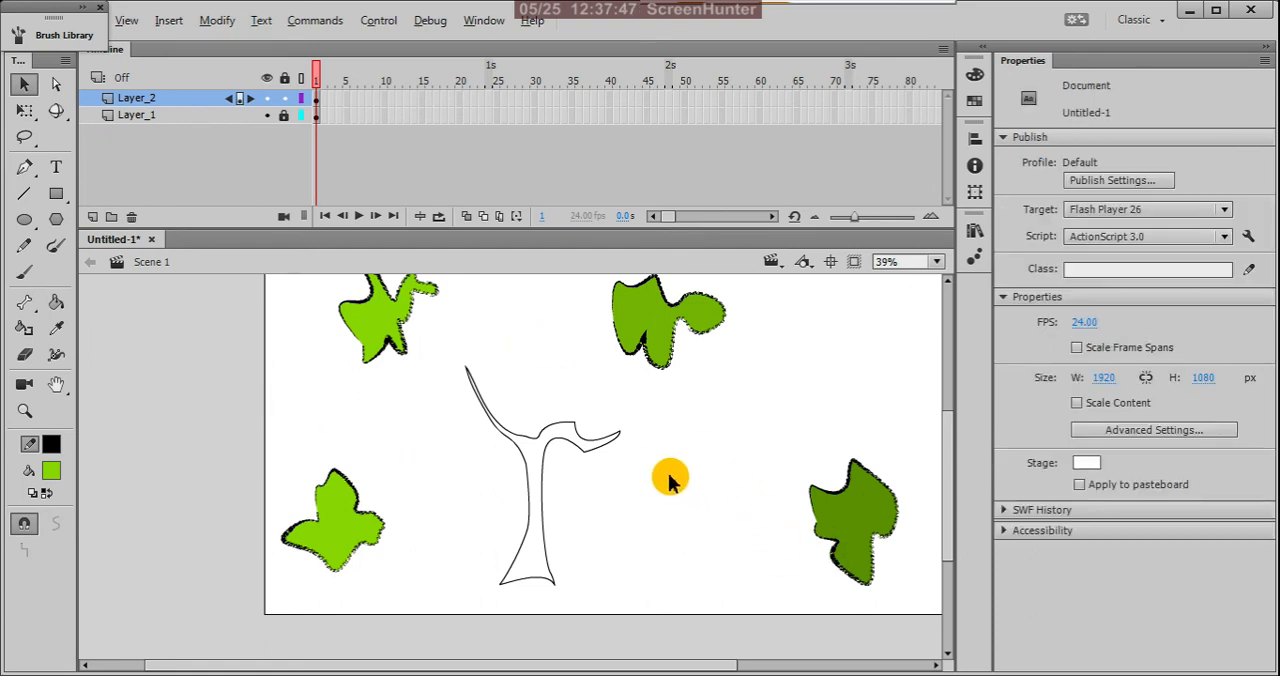
Step: Move the upper-right foliage shape onto its own new layer above Layer_2 and lock that layer
left_click_drag(444, 340, 471, 363)
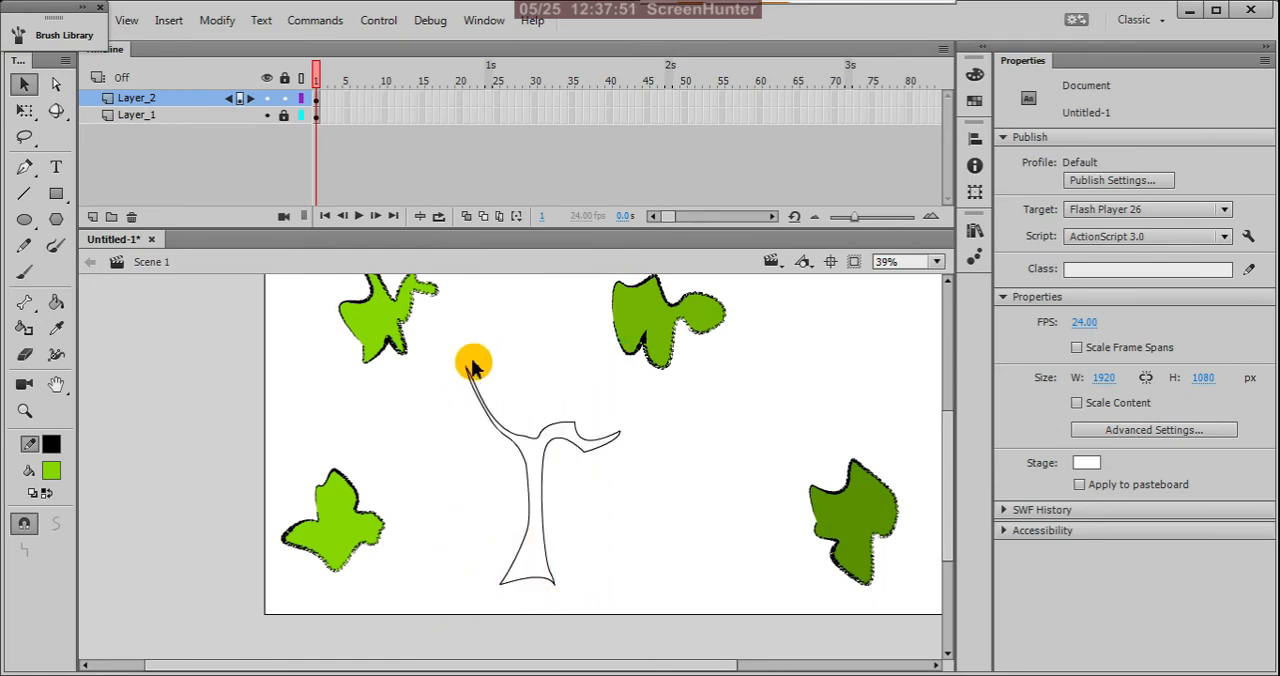
scroll(563, 503, "down", 5)
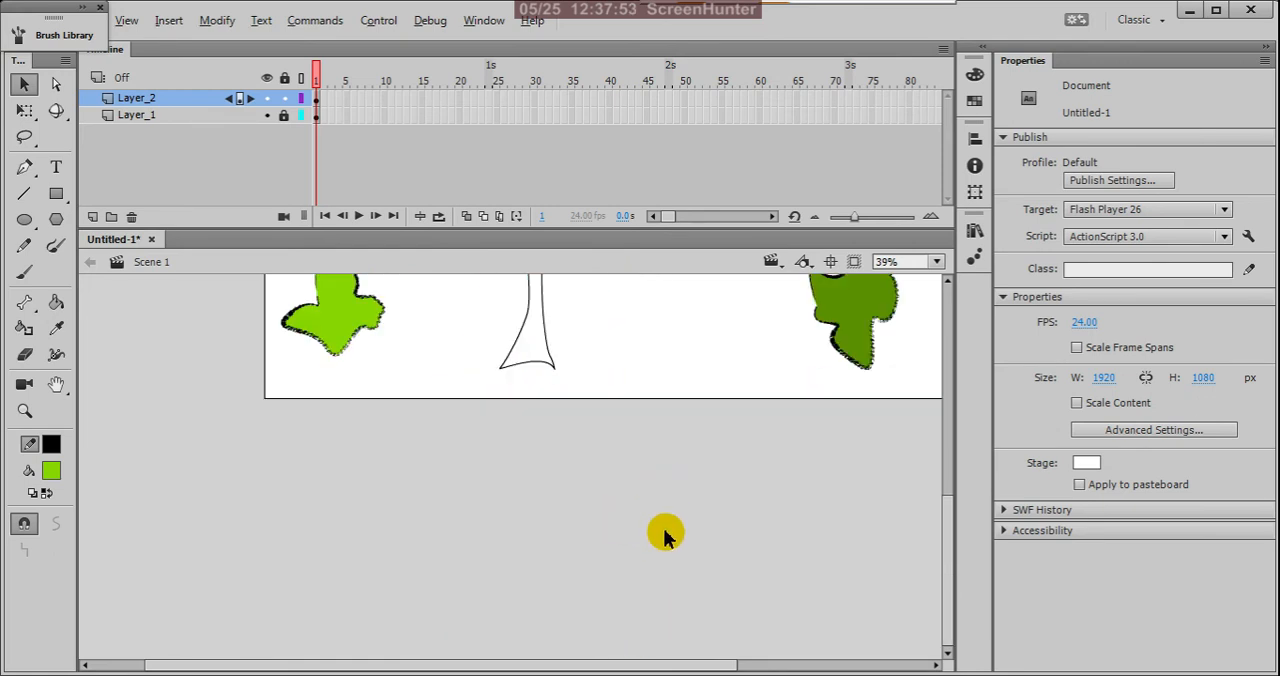
key("ctrl+minus")
key("ctrl+minus")
scroll(695, 595, "down", 1)
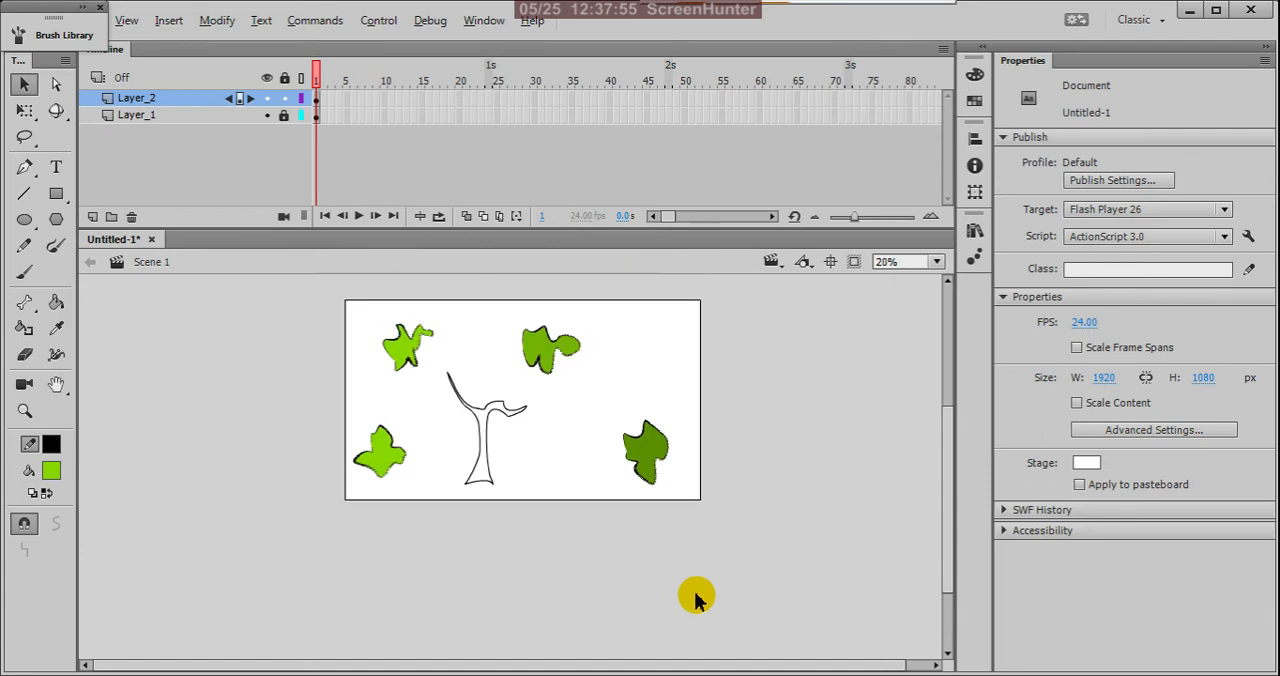
scroll(540, 315, "up", 2)
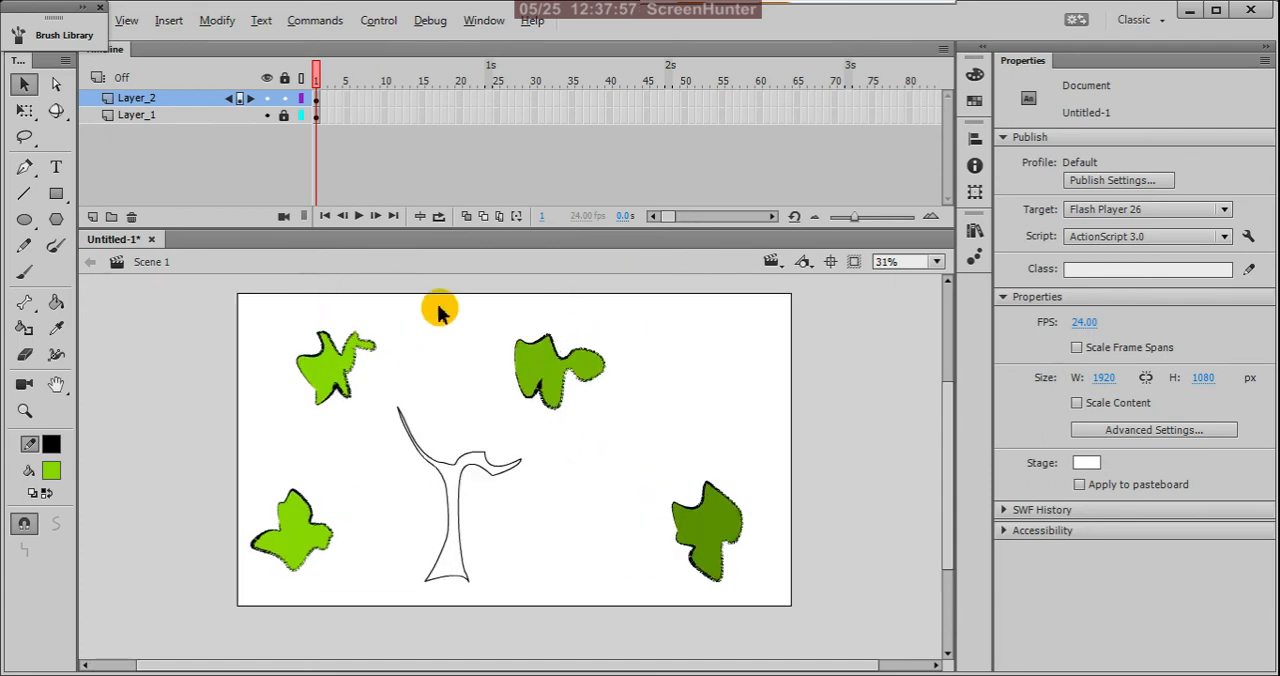
left_click_drag(488, 308, 663, 429)
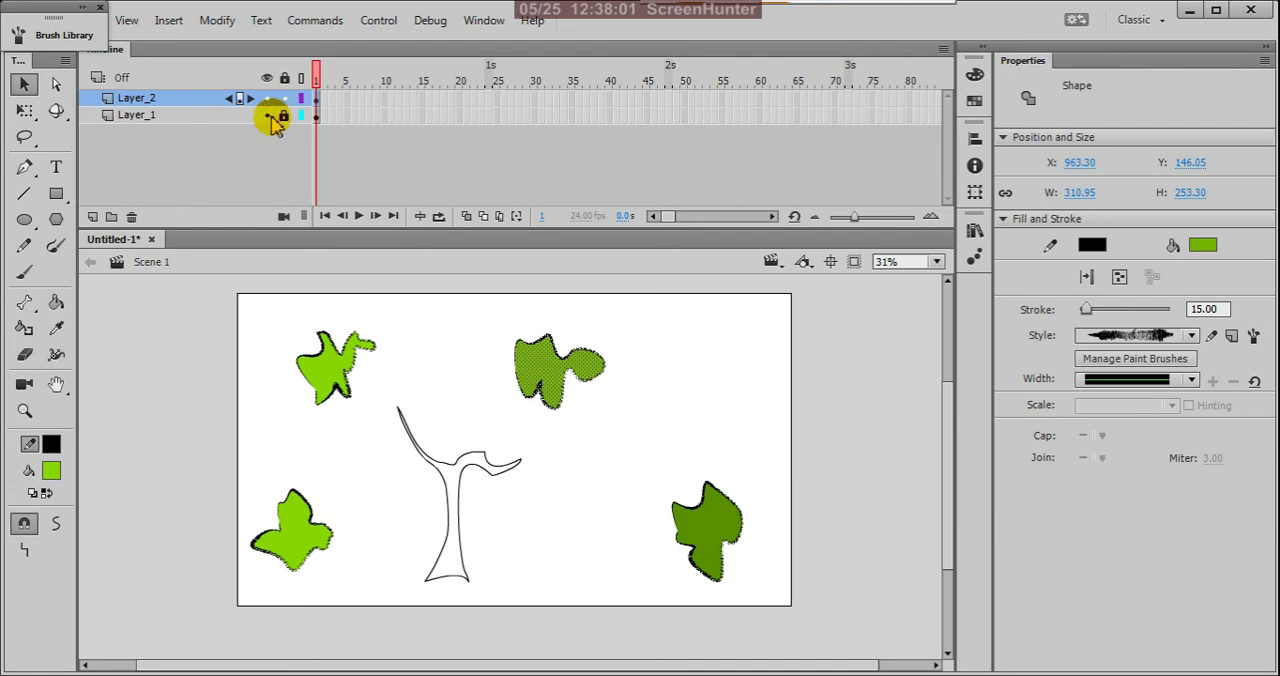
key("ctrl+x")
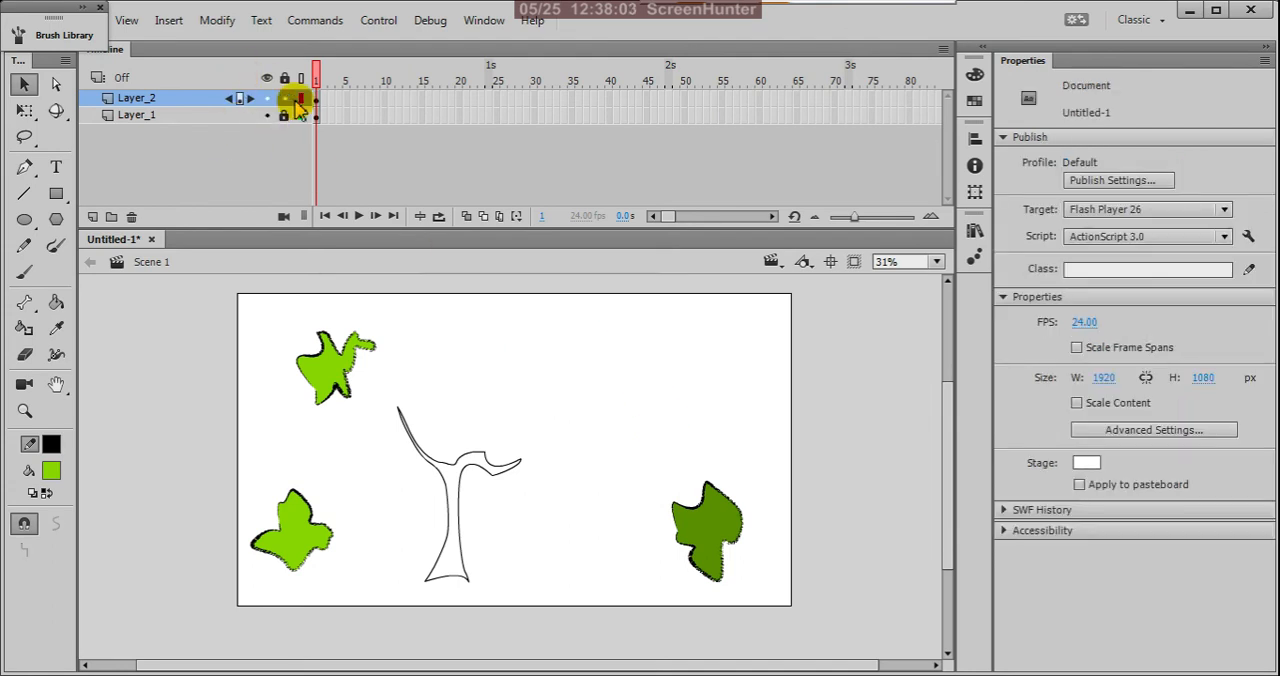
left_click(93, 217)
left_click(317, 100)
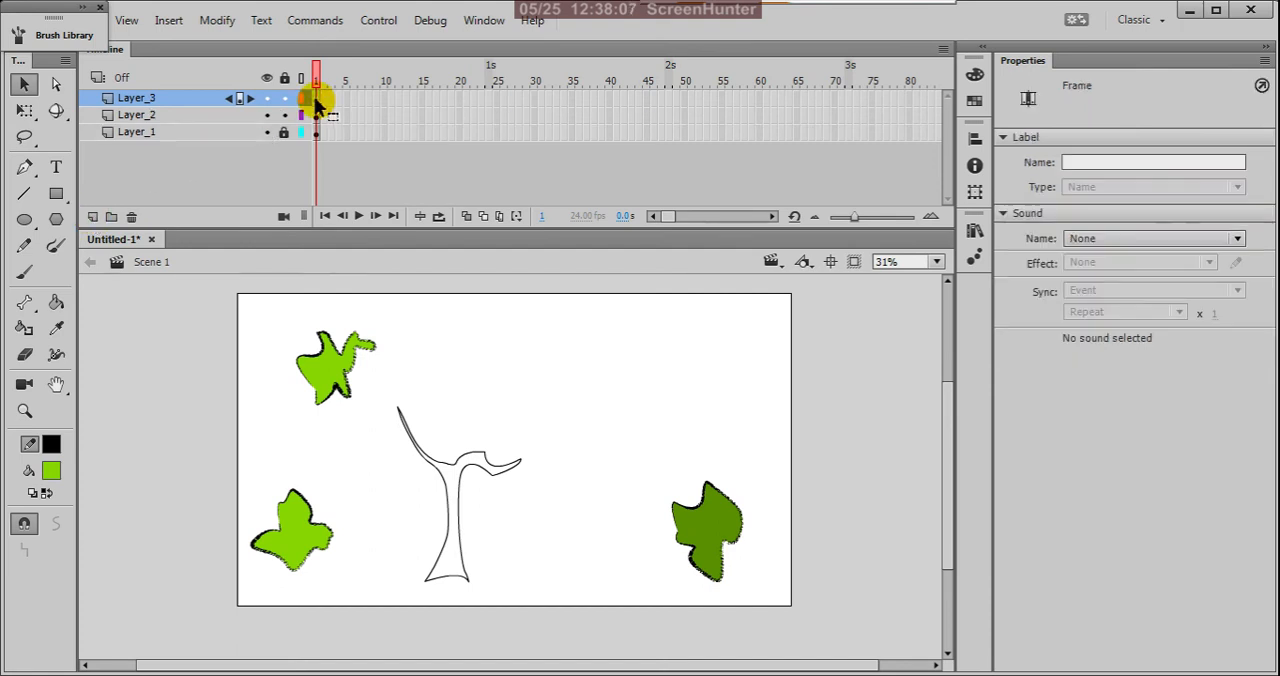
key("ctrl+v")
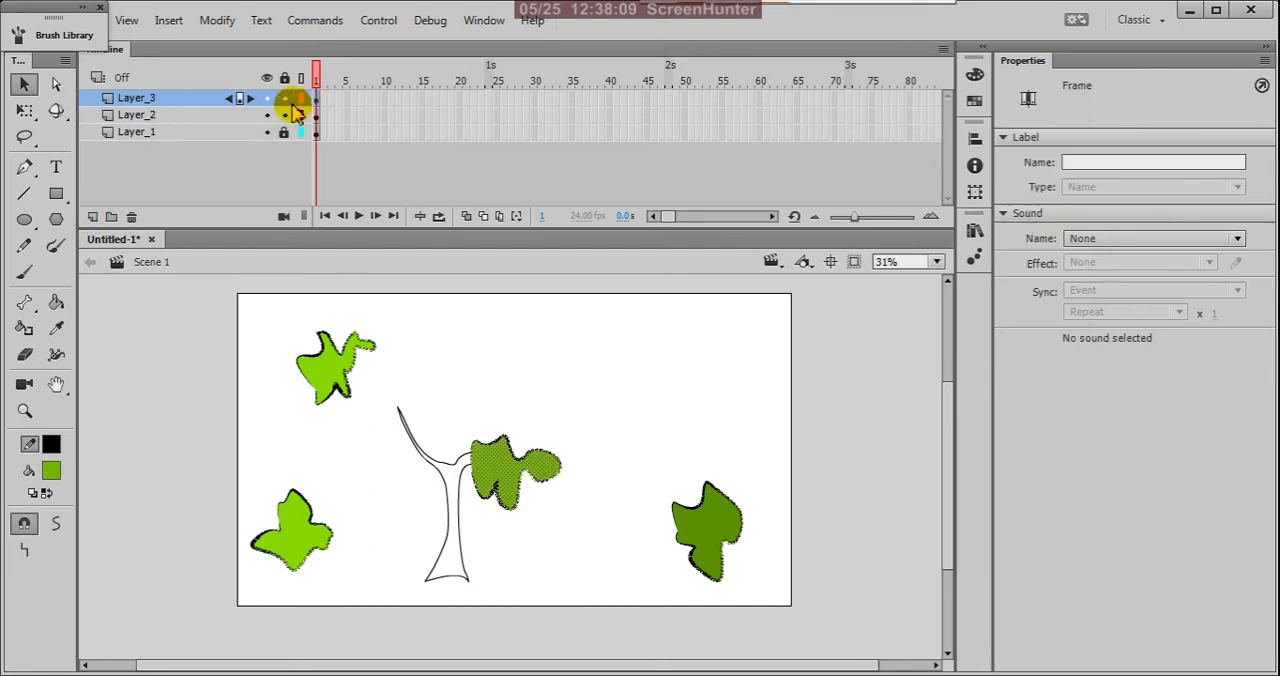
left_click(286, 99)
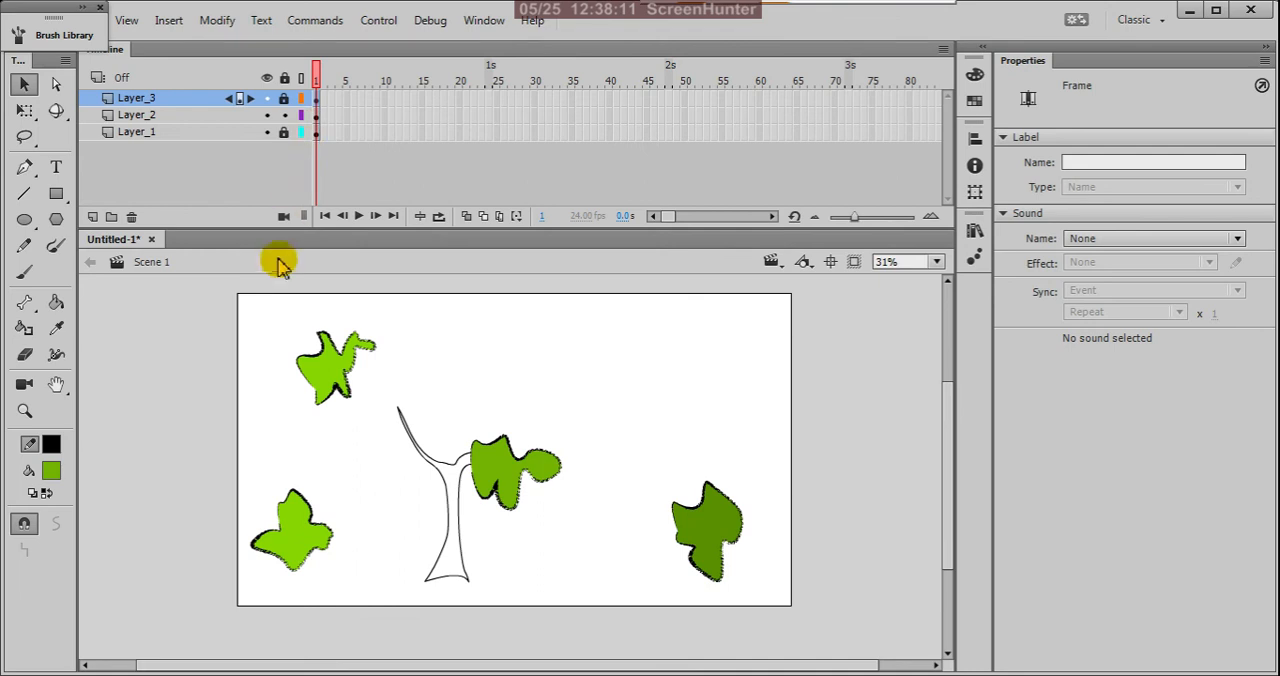
Step: Put the upper-left foliage shape on its own locked layer above Layer_2, placed beside the tip of the left branch
left_click_drag(240, 300, 395, 437)
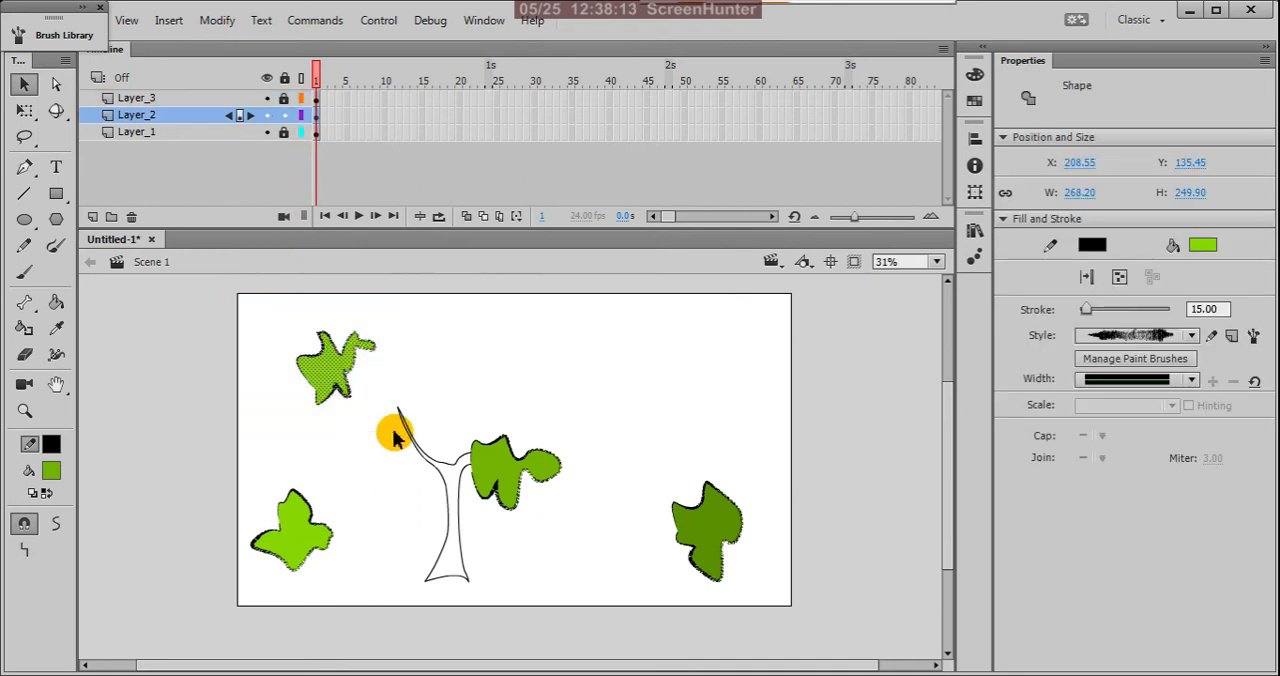
key("ctrl+x")
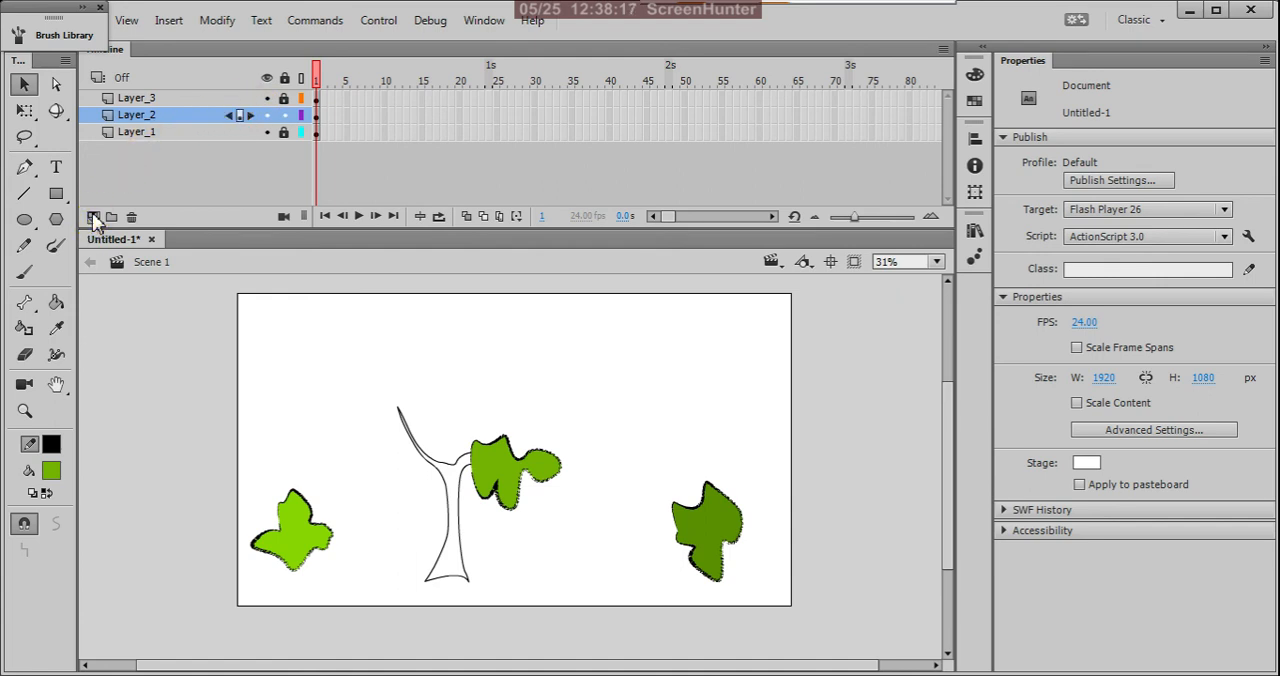
left_click(93, 217)
left_click(318, 116)
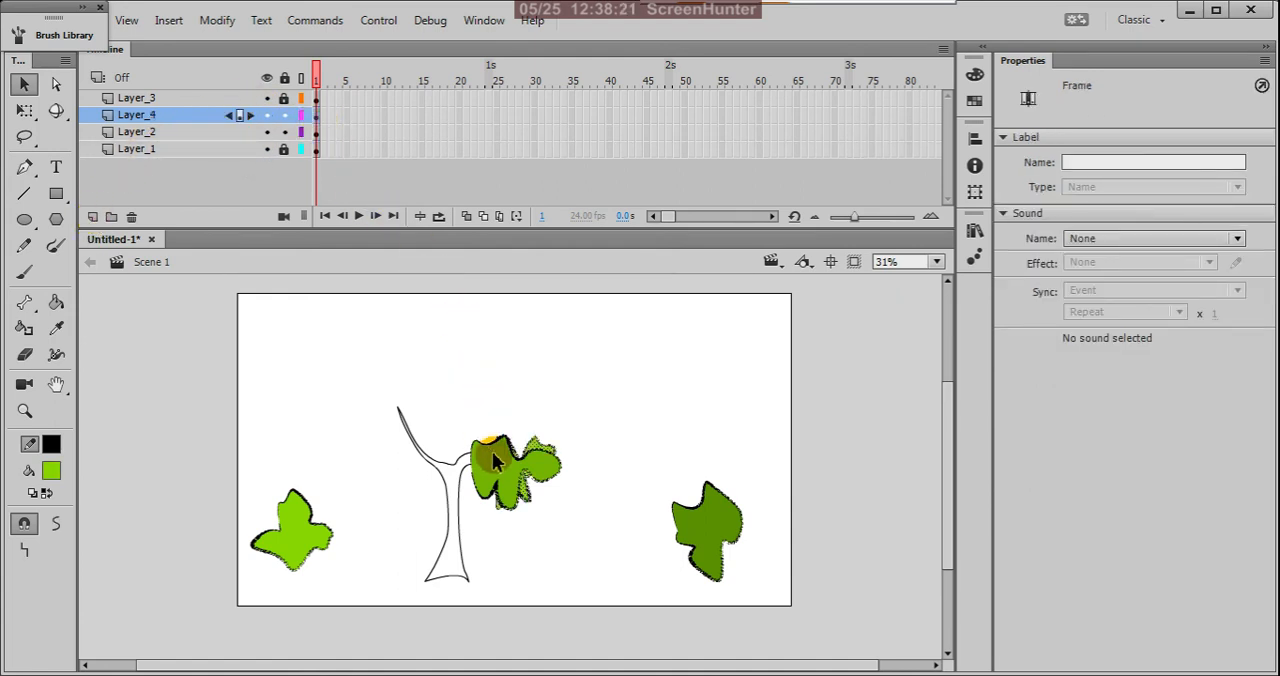
left_click_drag(441, 390, 394, 374)
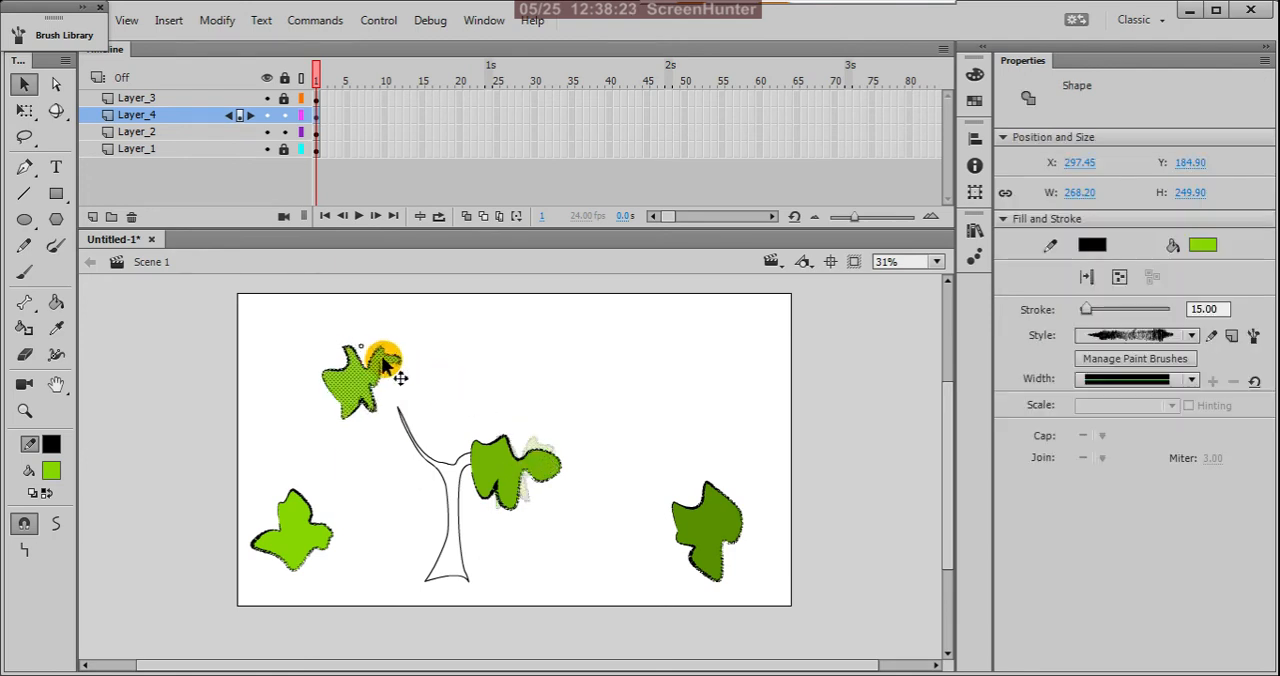
left_click(285, 116)
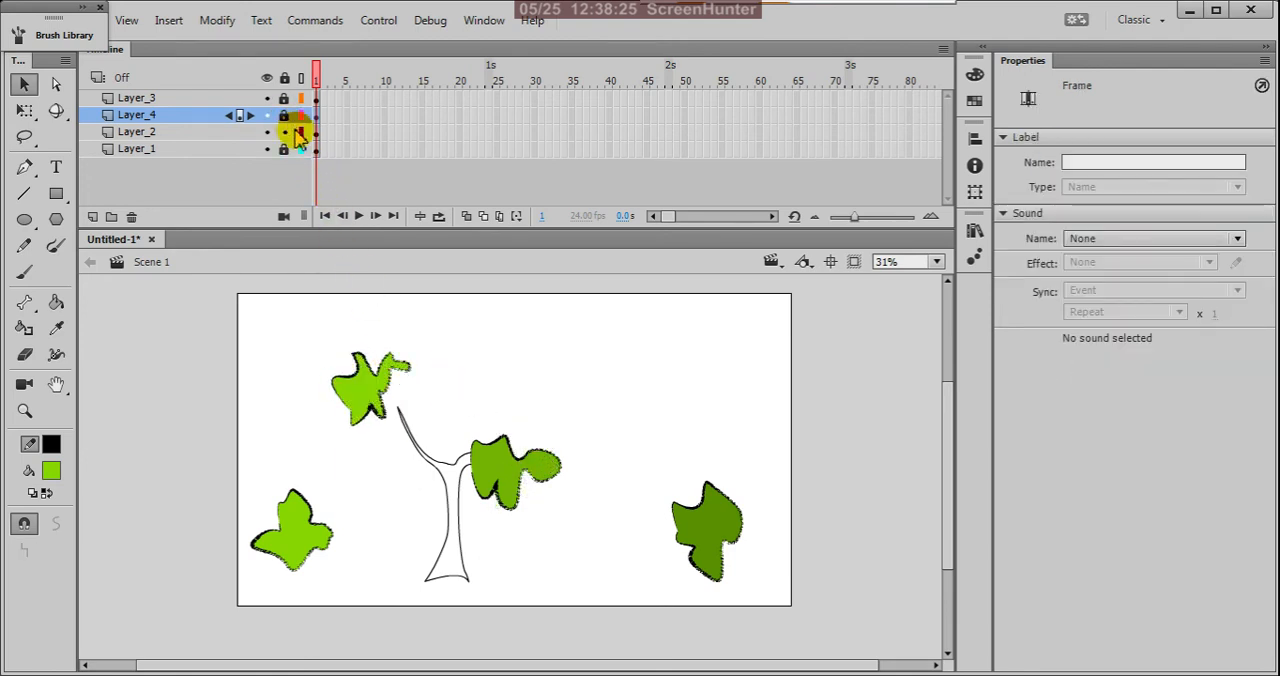
Step: Move the lower-left foliage shape from Layer_2 onto its own new layer directly above Layer_2
left_click_drag(221, 466, 374, 602)
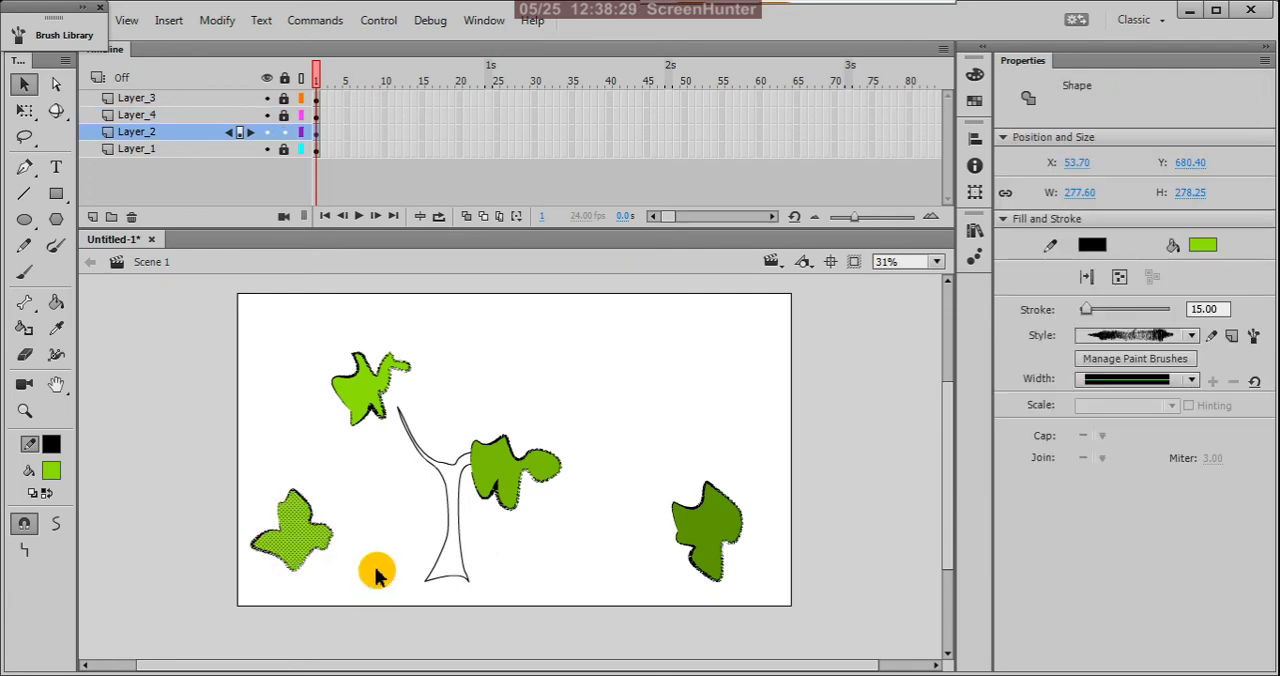
key("Delete")
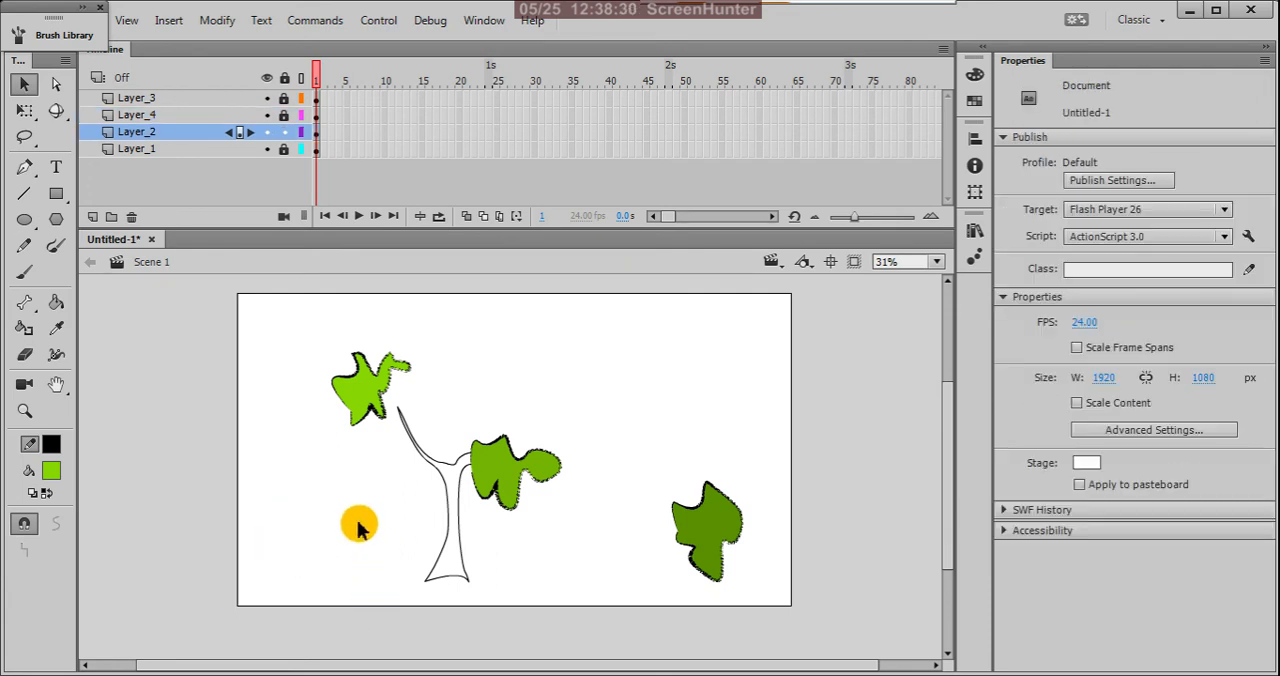
left_click(92, 217)
left_click(317, 132)
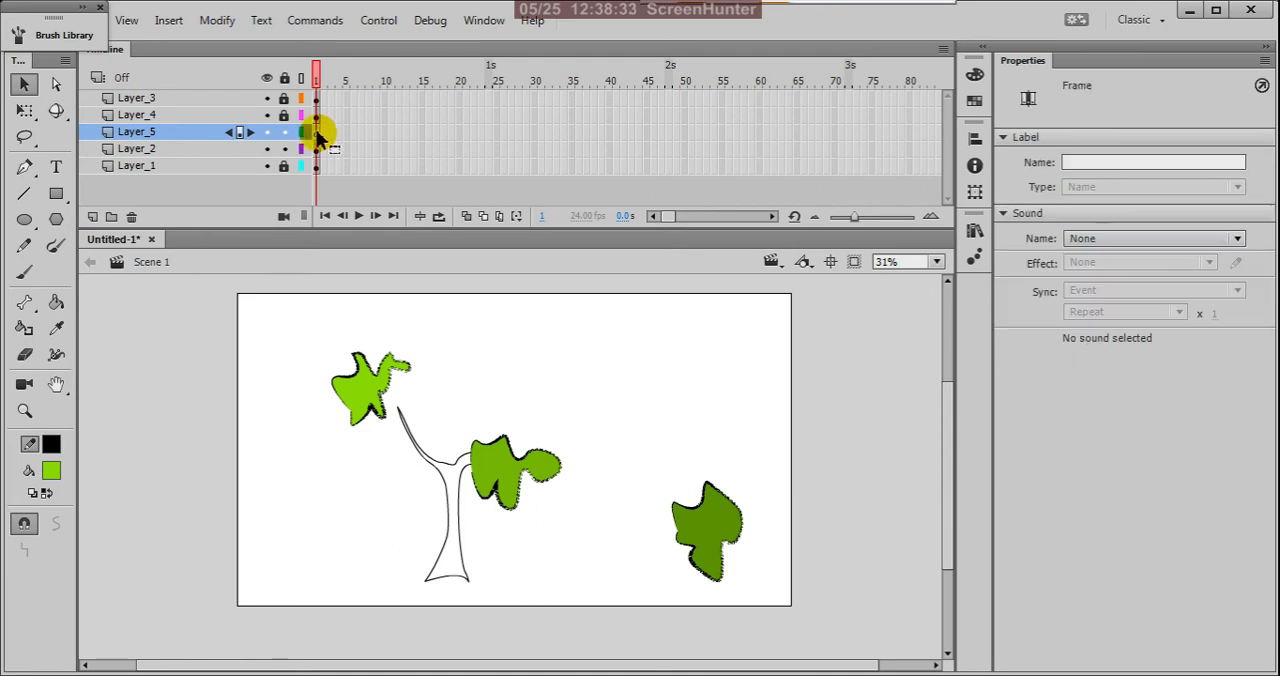
key("ctrl+v")
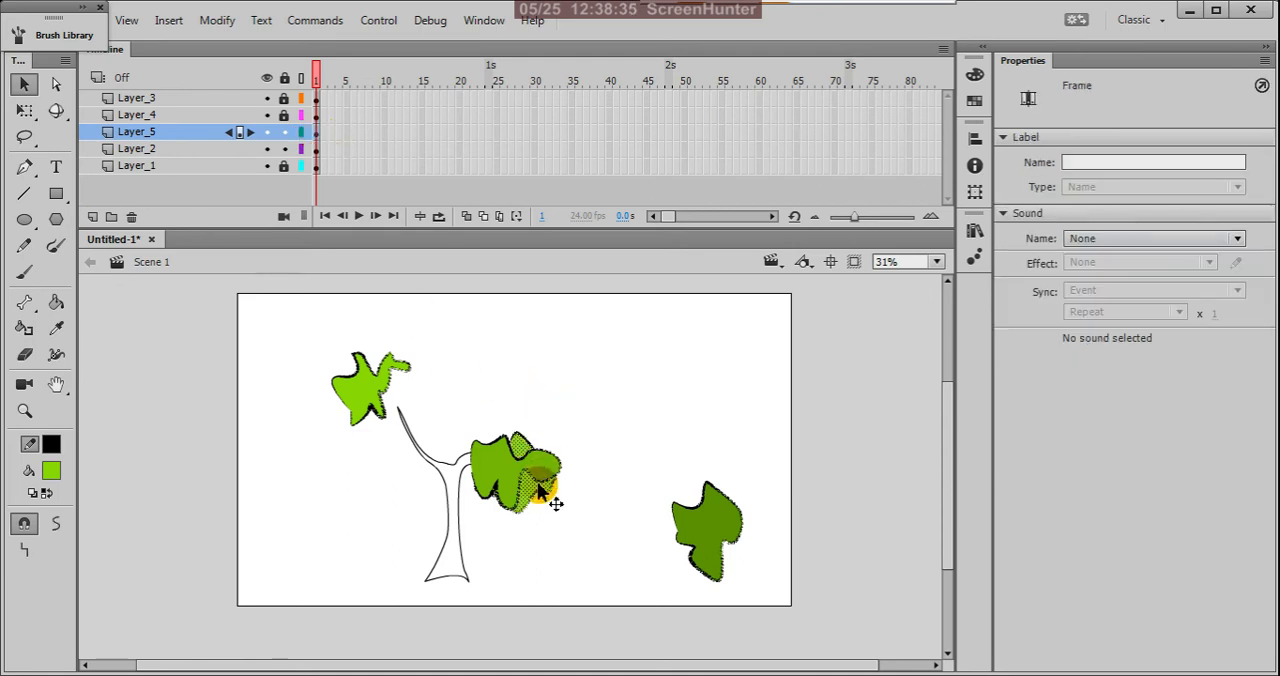
Step: Position the bright green shape on Layer_5 over the left branch, just beneath the upper-left foliage shape
left_click_drag(519, 491, 422, 484)
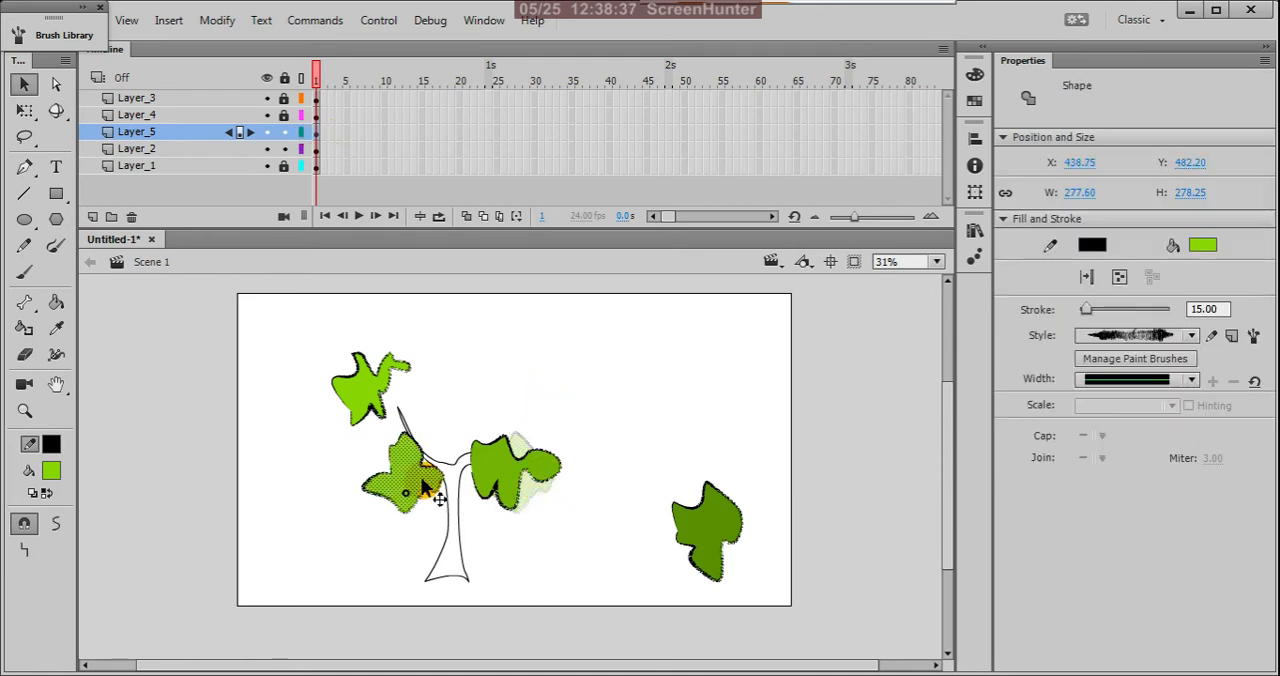
left_click(419, 434)
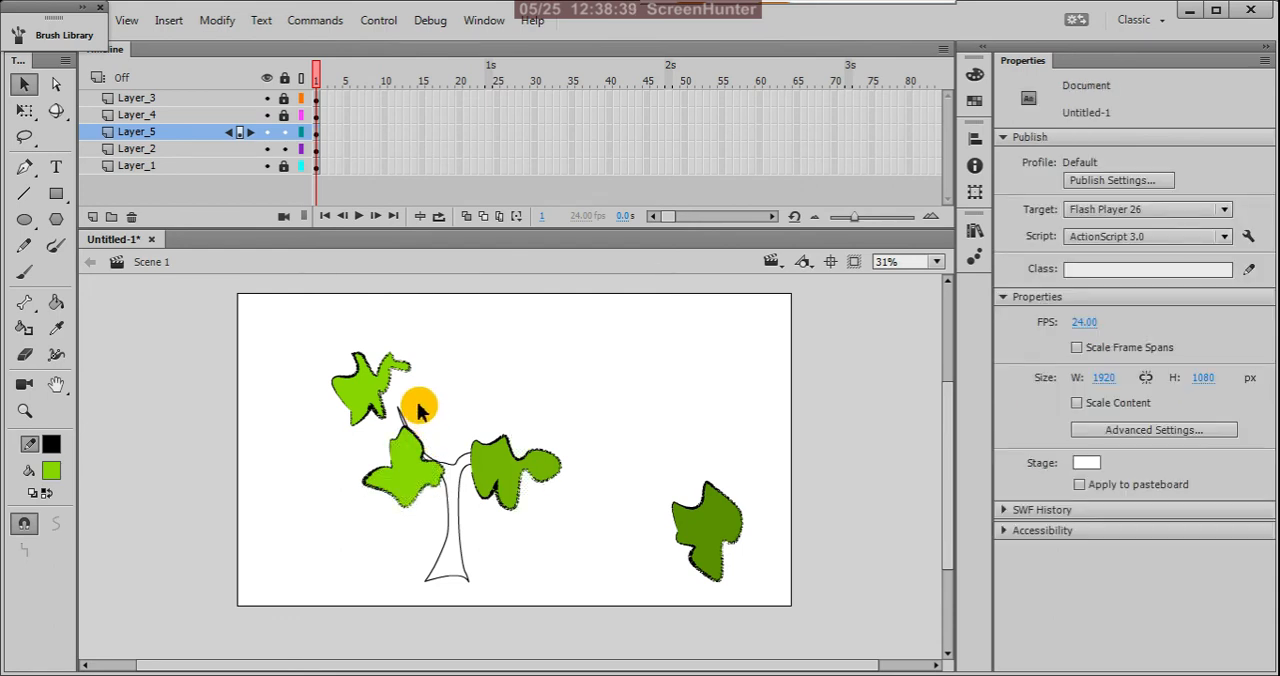
left_click(318, 137)
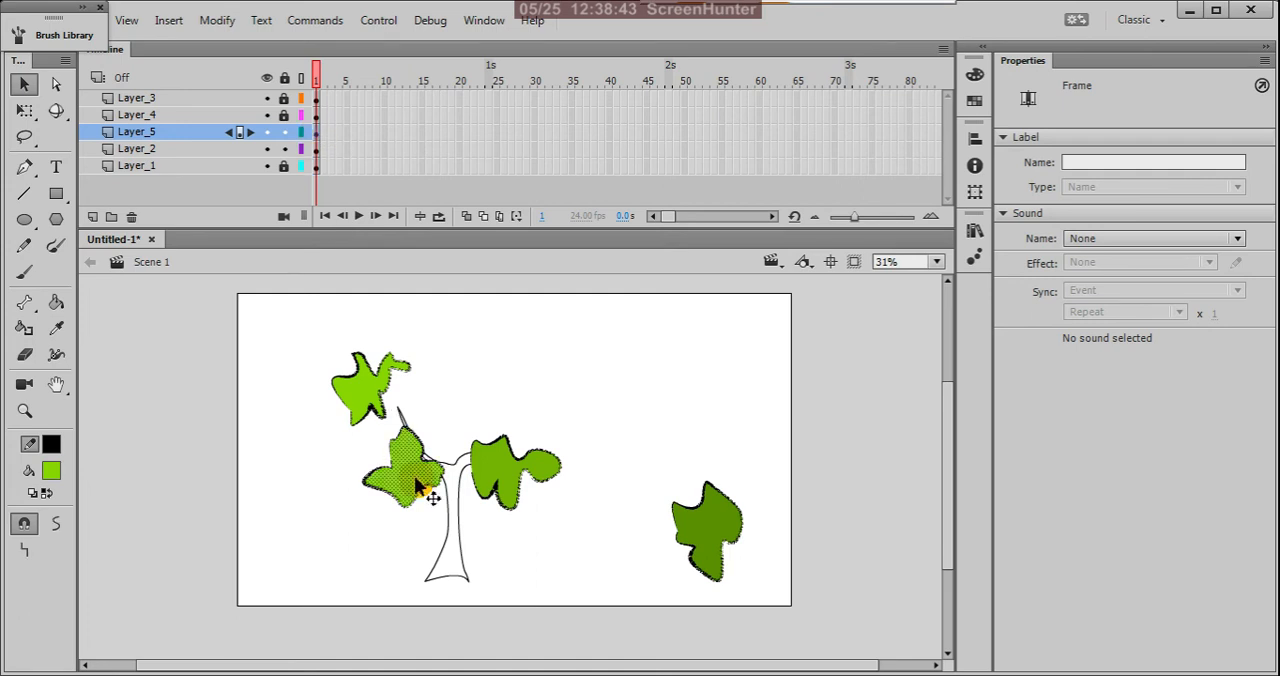
left_click_drag(420, 482, 415, 434)
Step: Move the dark green foliage shape on Layer_2 from beside the tree to above the trunk
left_click_drag(625, 431, 802, 605)
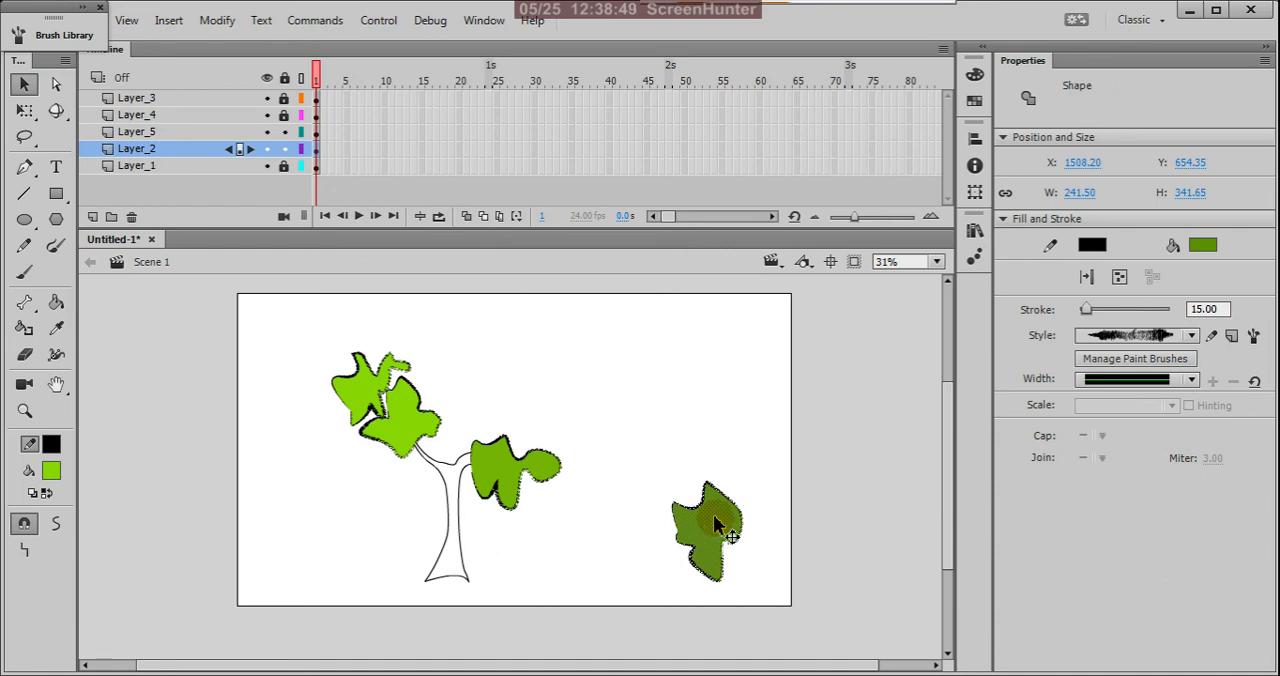
left_click(317, 149)
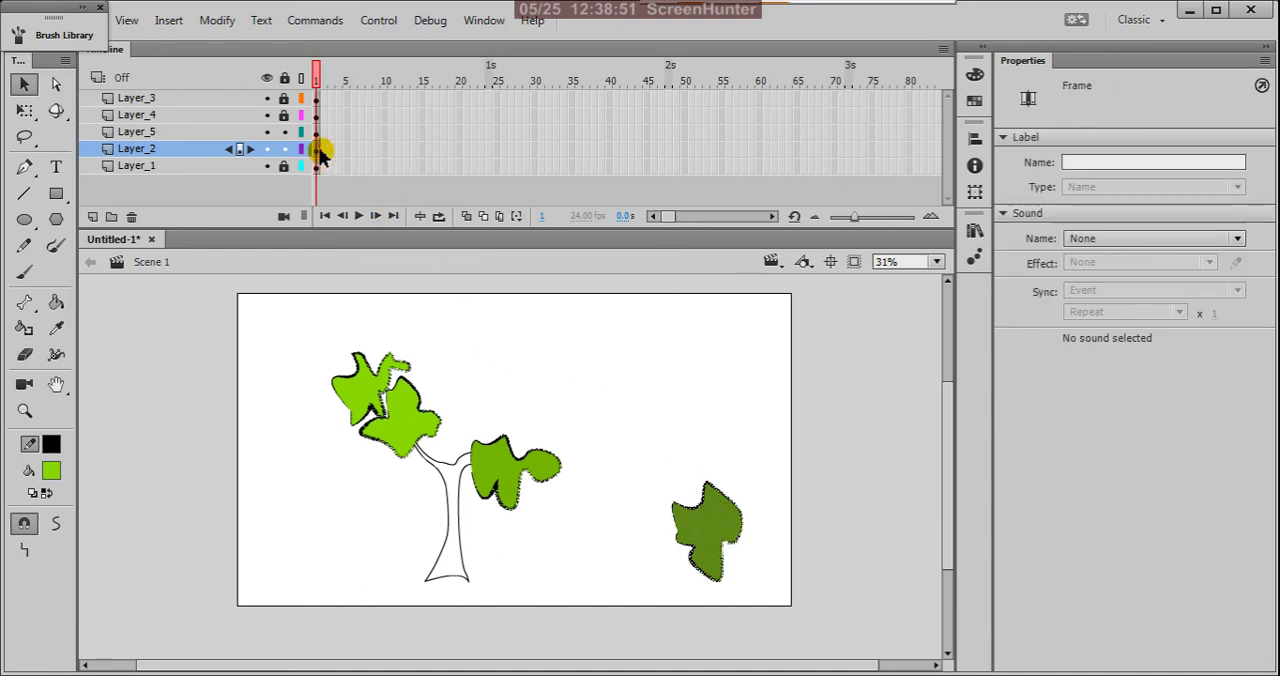
left_click_drag(720, 548, 466, 400)
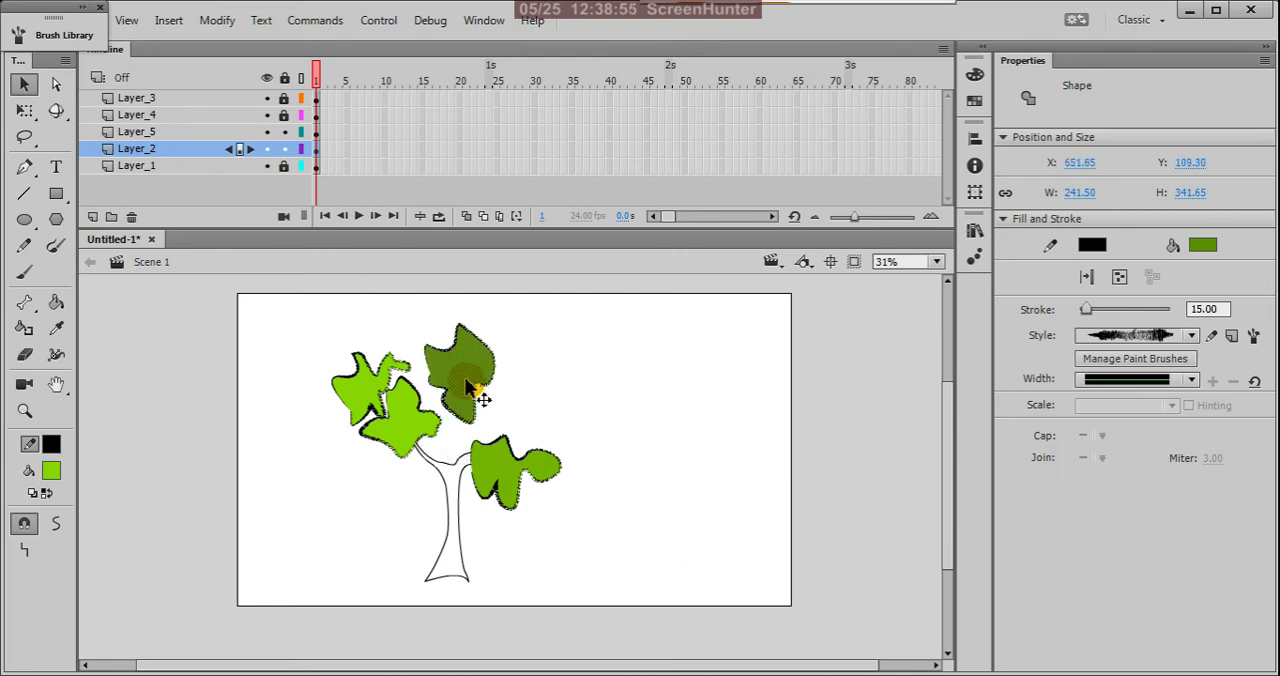
Step: Rotate the dark green shape and enlarge it to about 545 × 406 px, place it over the branches, and lock Layer_2
key("q")
left_click_drag(515, 321, 556, 419)
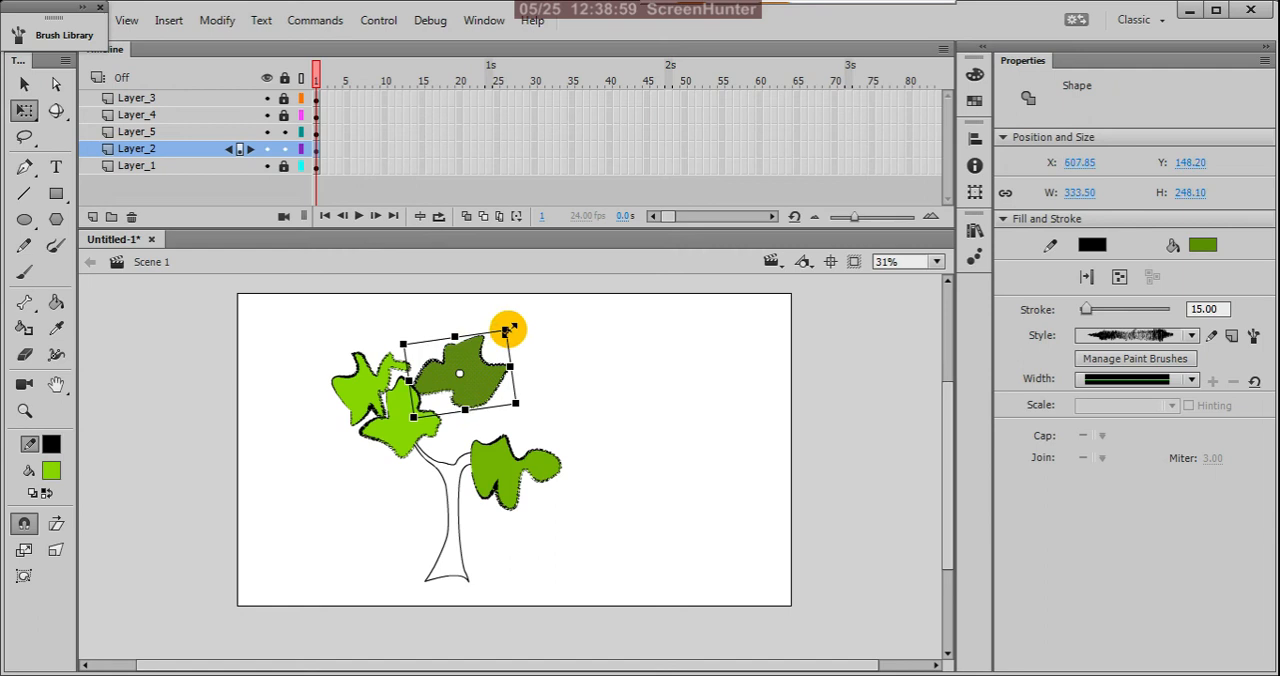
left_click_drag(507, 330, 528, 294)
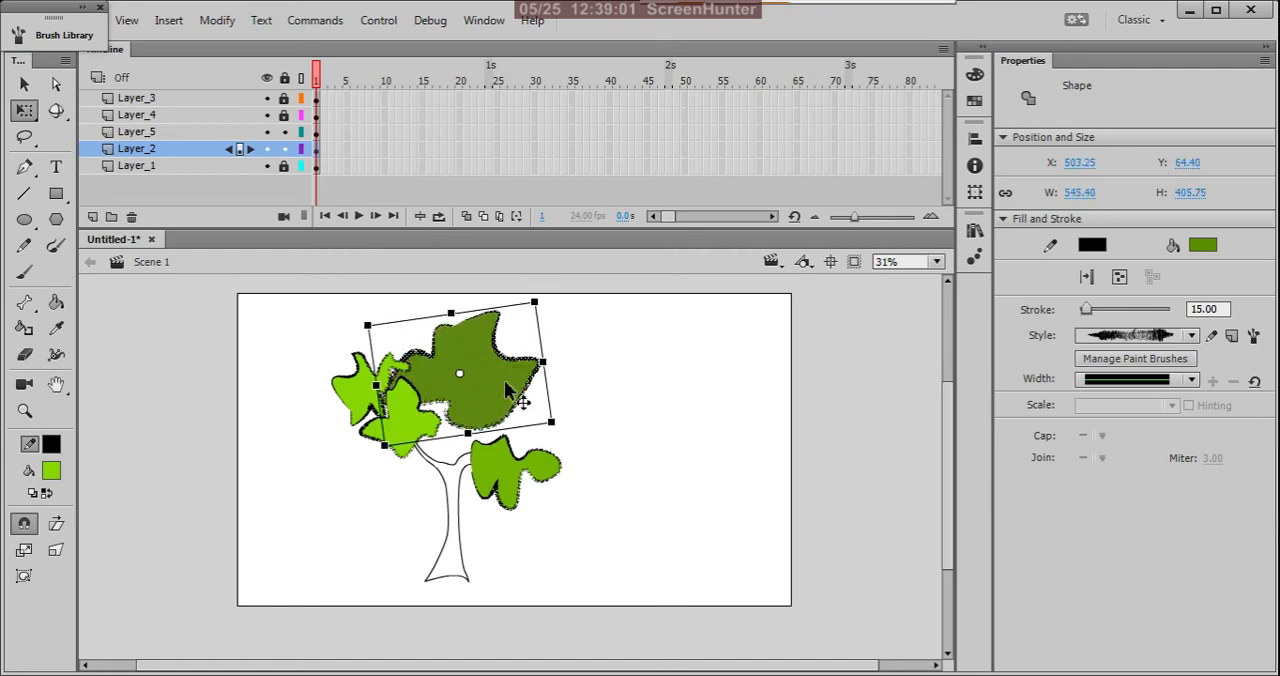
left_click_drag(515, 390, 522, 466)
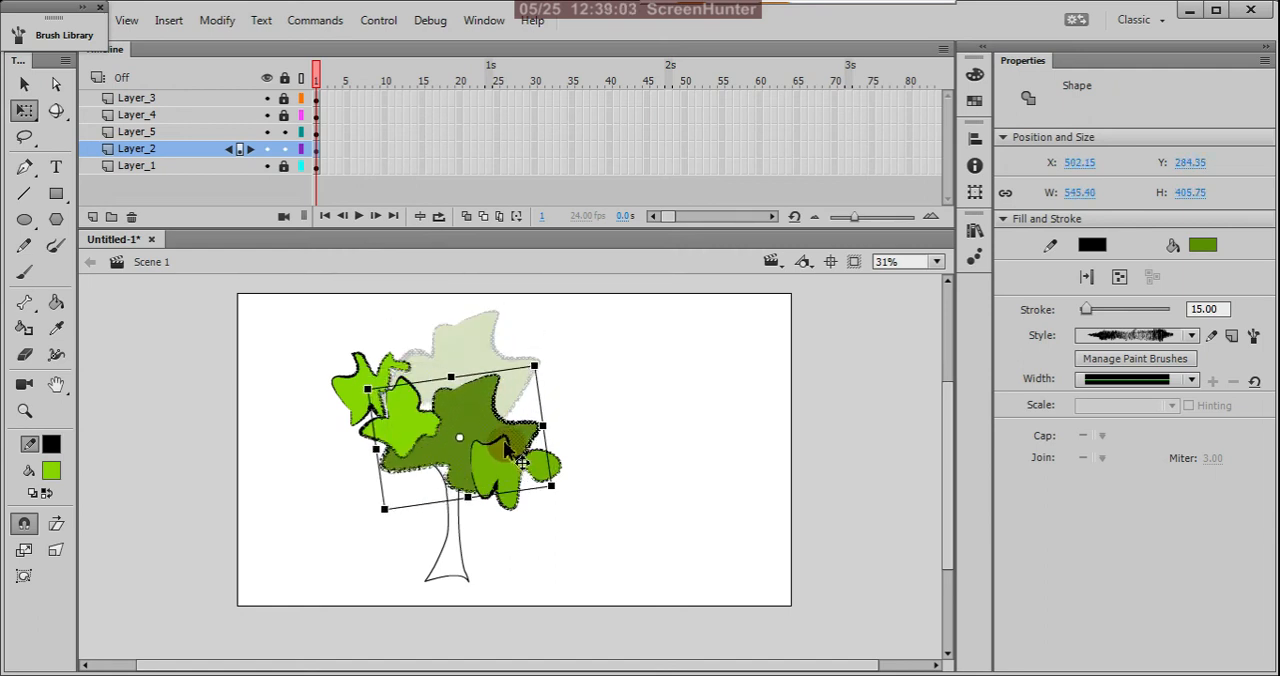
left_click_drag(503, 449, 510, 437)
left_click(603, 431)
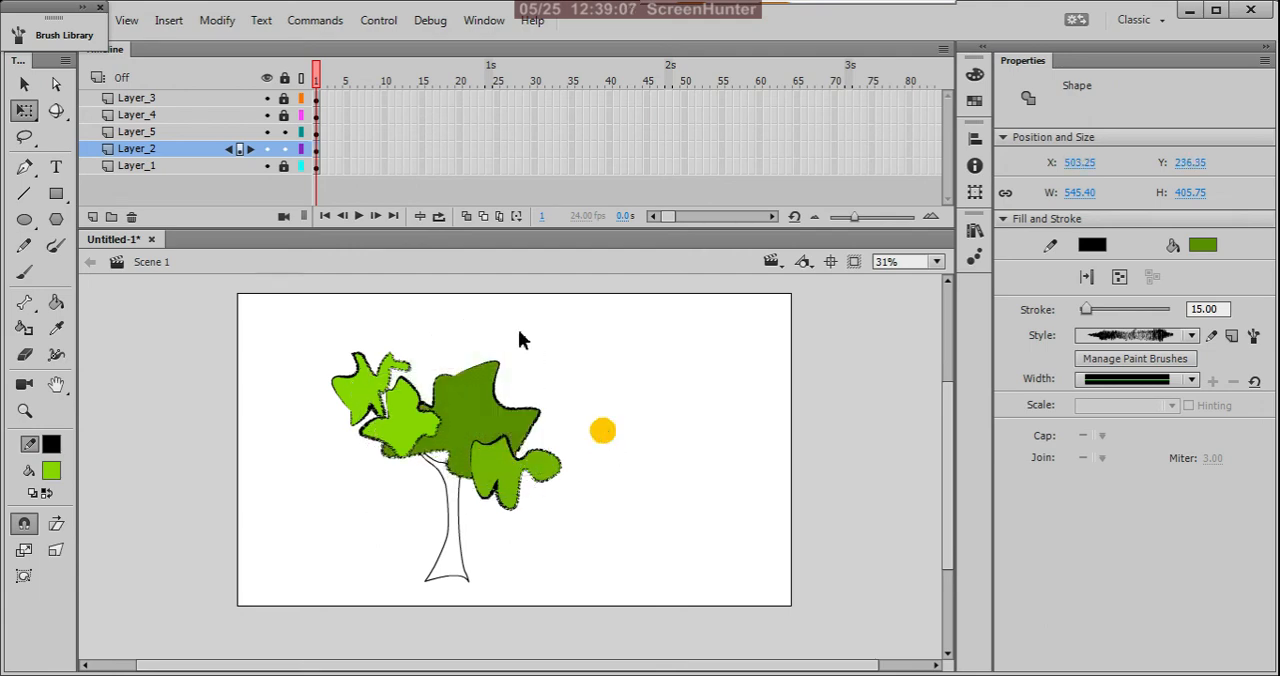
left_click(287, 150)
Step: Shift the bright green shape on Layer_5 down and left beside the left branch, and lock that layer
left_click(316, 131)
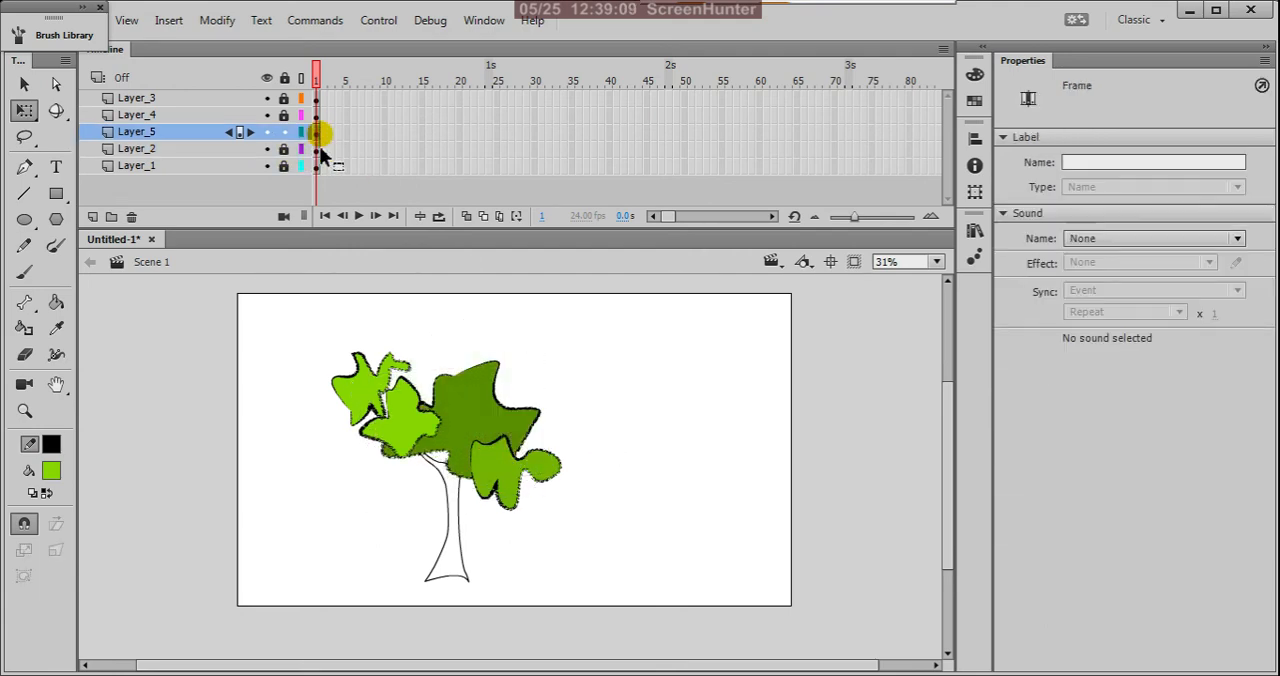
left_click_drag(420, 432, 410, 458)
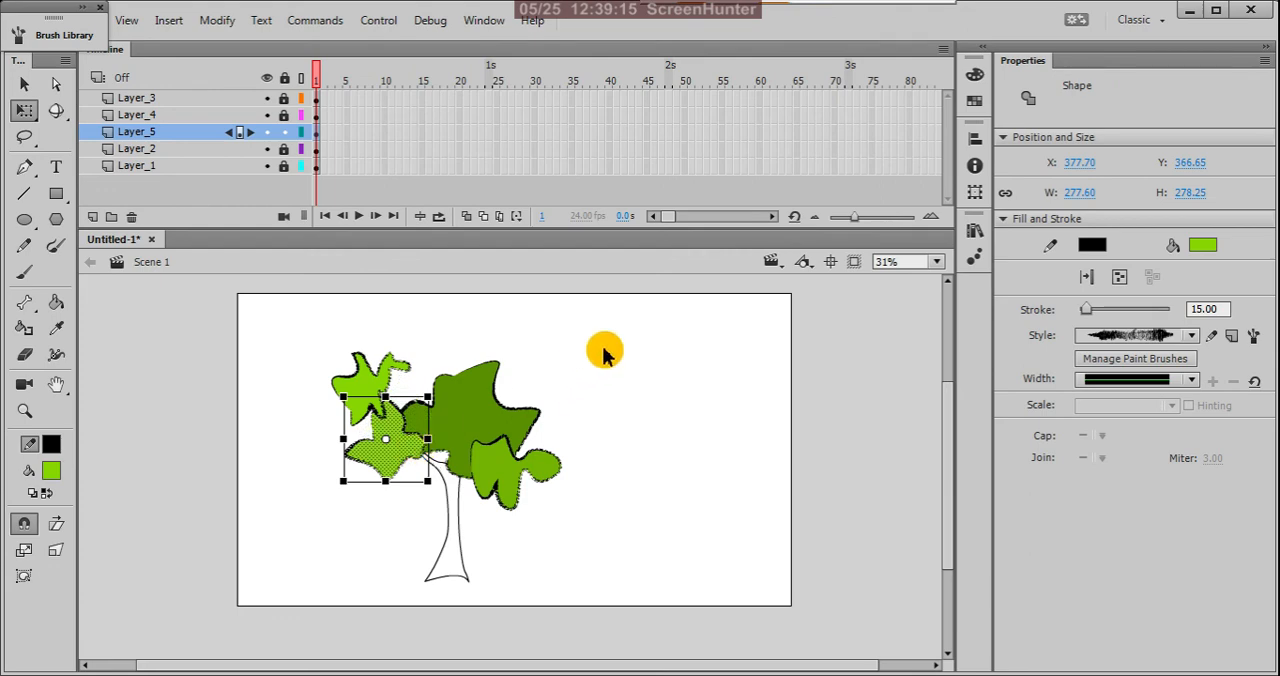
left_click(600, 349)
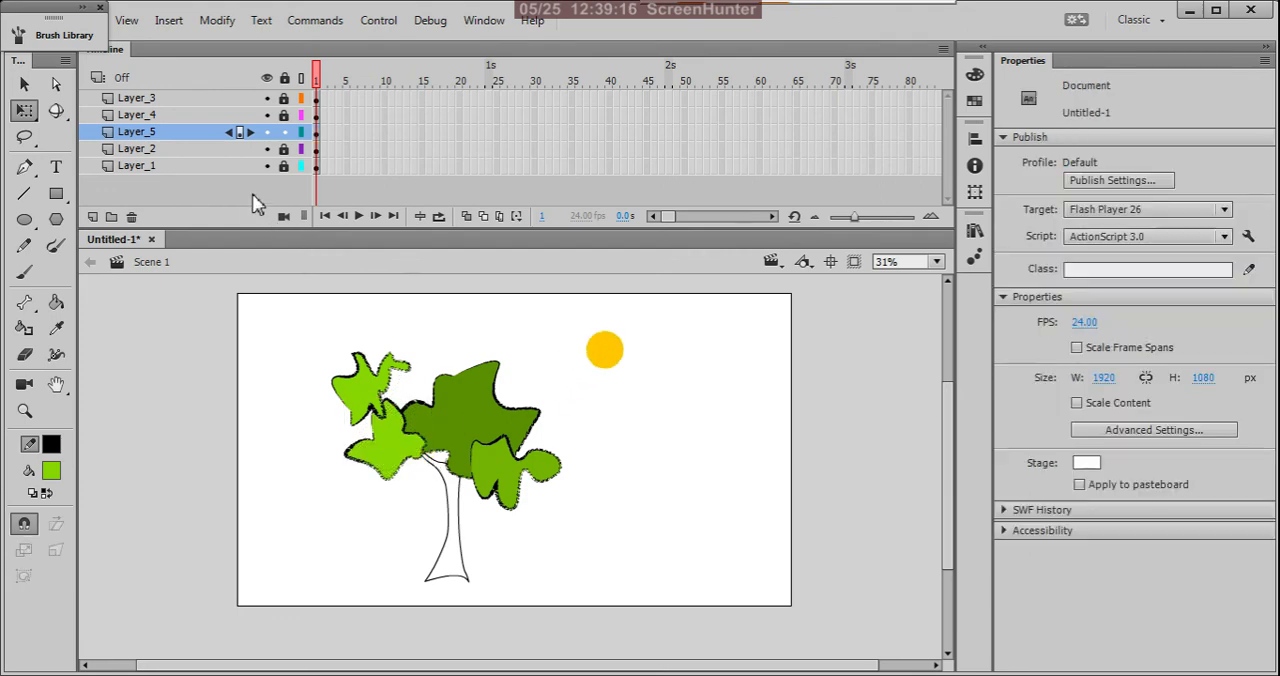
Step: Unlock Layer_4, tilt its bright green shape counterclockwise, set it overlapping the Layer_5 shape and the dark foliage, and relock the layer
left_click(285, 115)
left_click(589, 391)
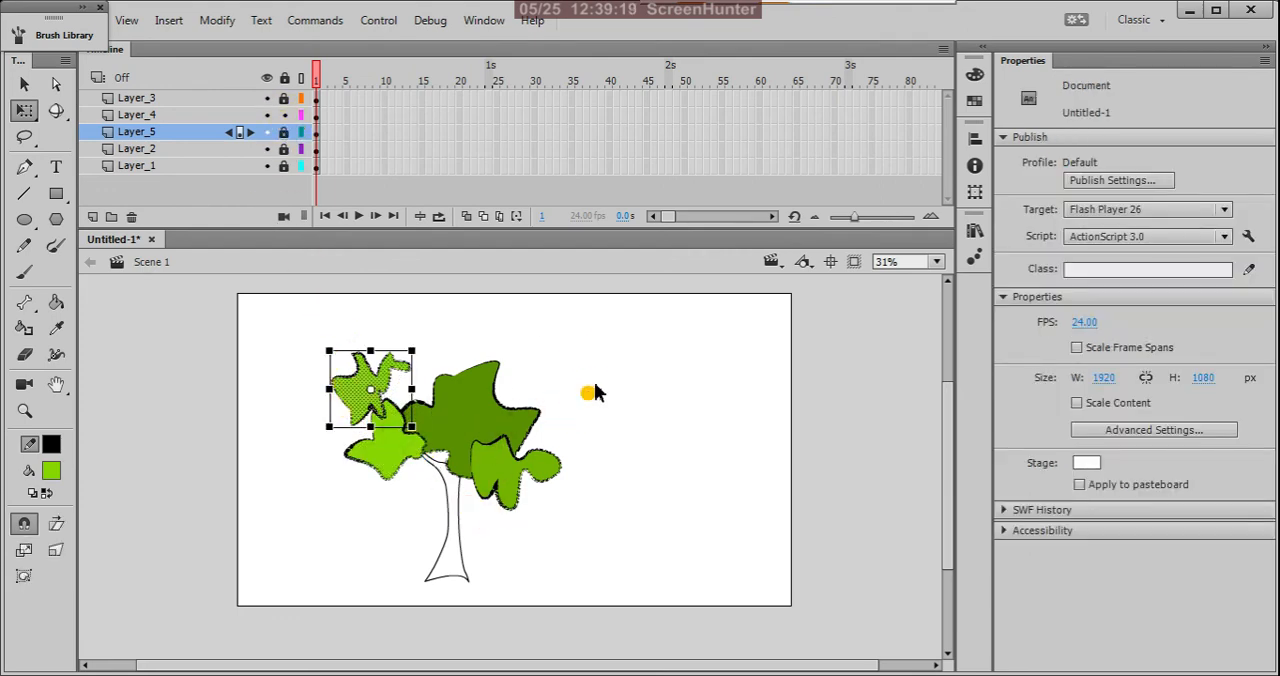
left_click_drag(607, 331, 222, 463)
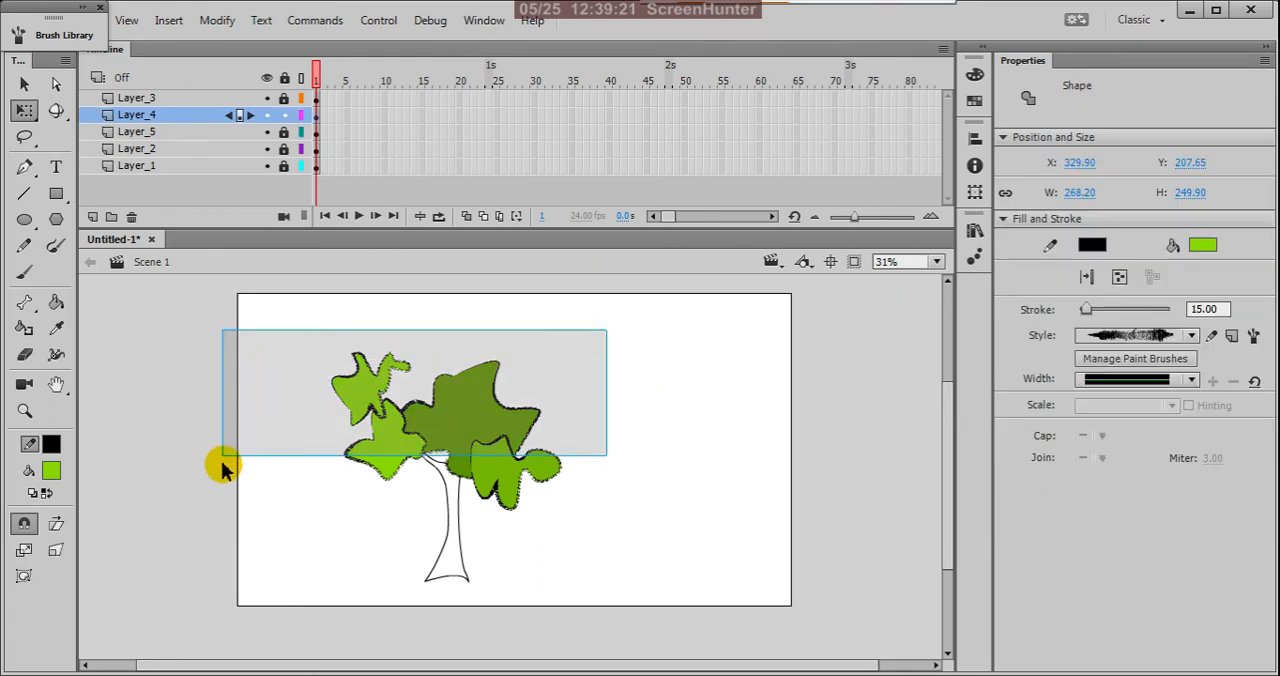
left_click_drag(370, 408, 430, 401)
mouse_move(480, 342)
left_mouse_down()
mouse_move(508, 390)
mouse_move(443, 319)
mouse_move(418, 328)
mouse_move(460, 352)
left_mouse_up()
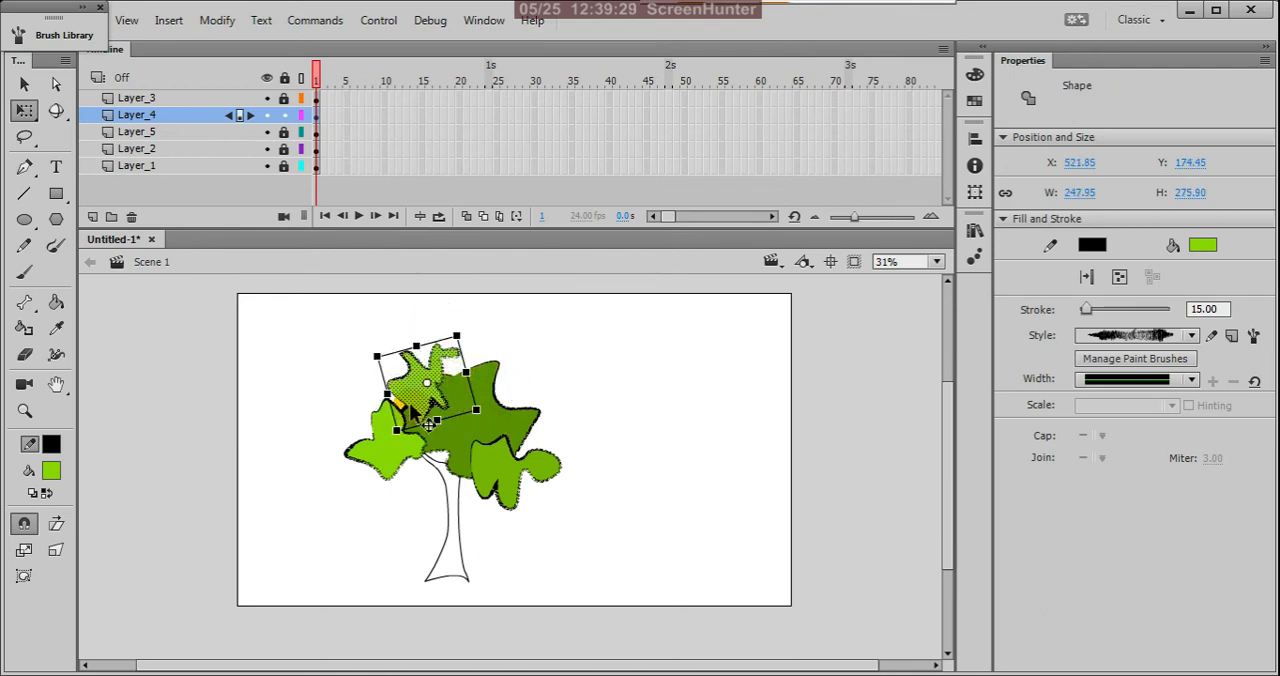
mouse_move(409, 402)
left_mouse_down()
mouse_move(345, 430)
mouse_move(405, 425)
left_mouse_up()
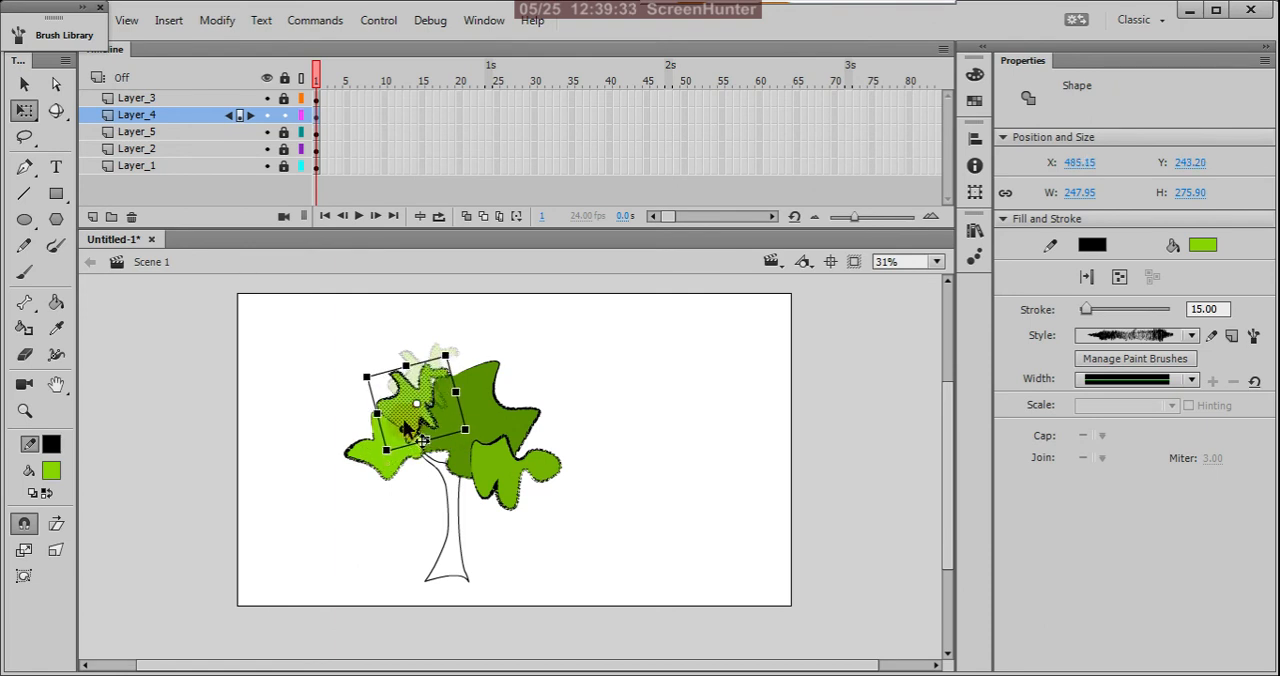
left_click(609, 419)
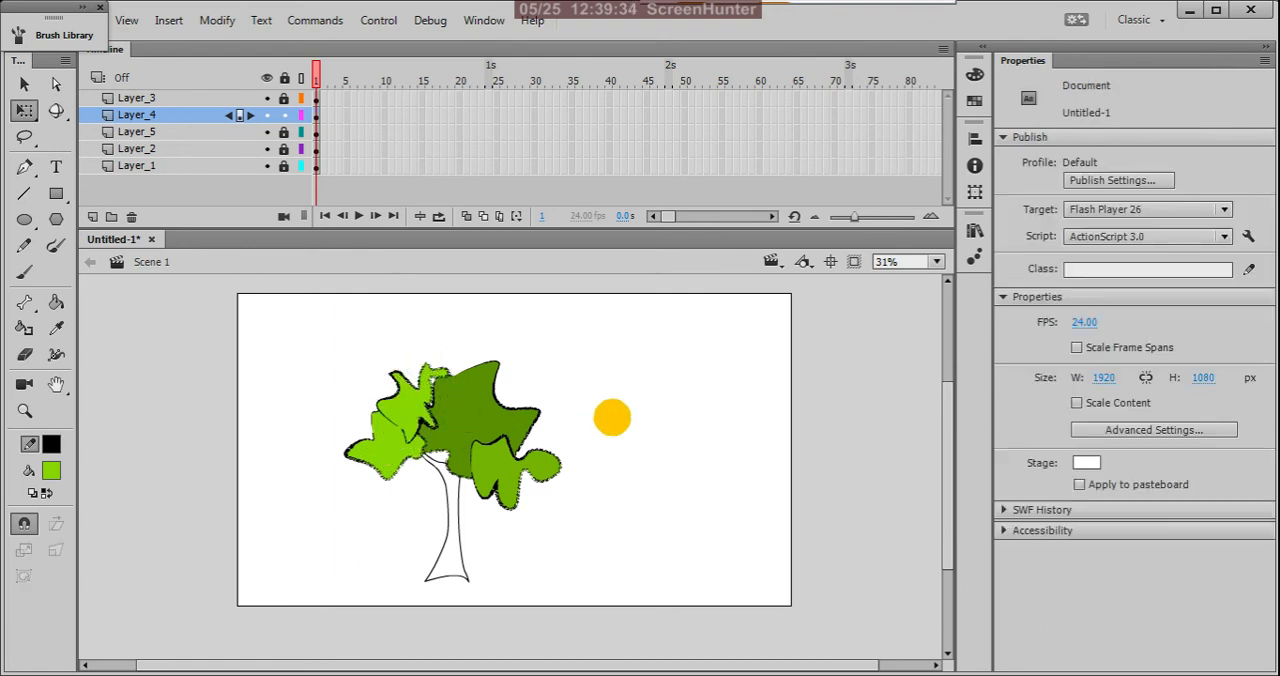
Step: Unlock Layer_3, adjust the size of its medium green shape, place it below the left foliage across the upper trunk, and relock the layer
left_click(285, 99)
left_click_drag(509, 483, 483, 473)
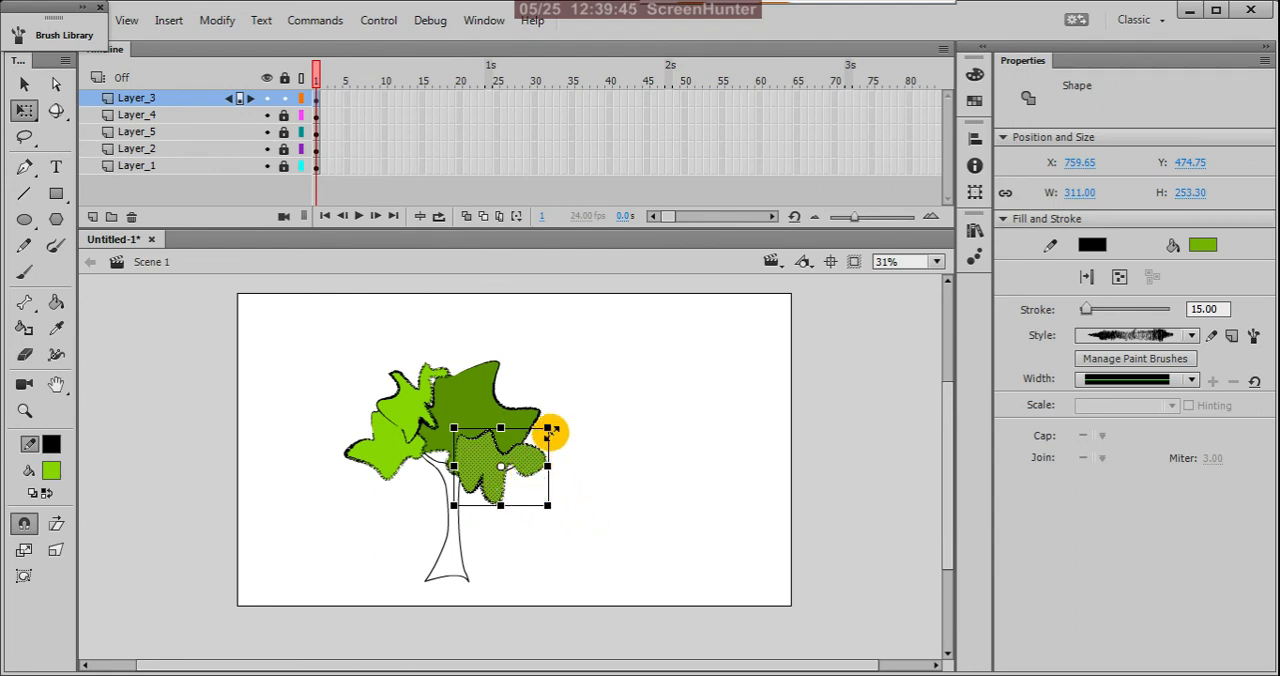
left_click_drag(550, 430, 580, 414)
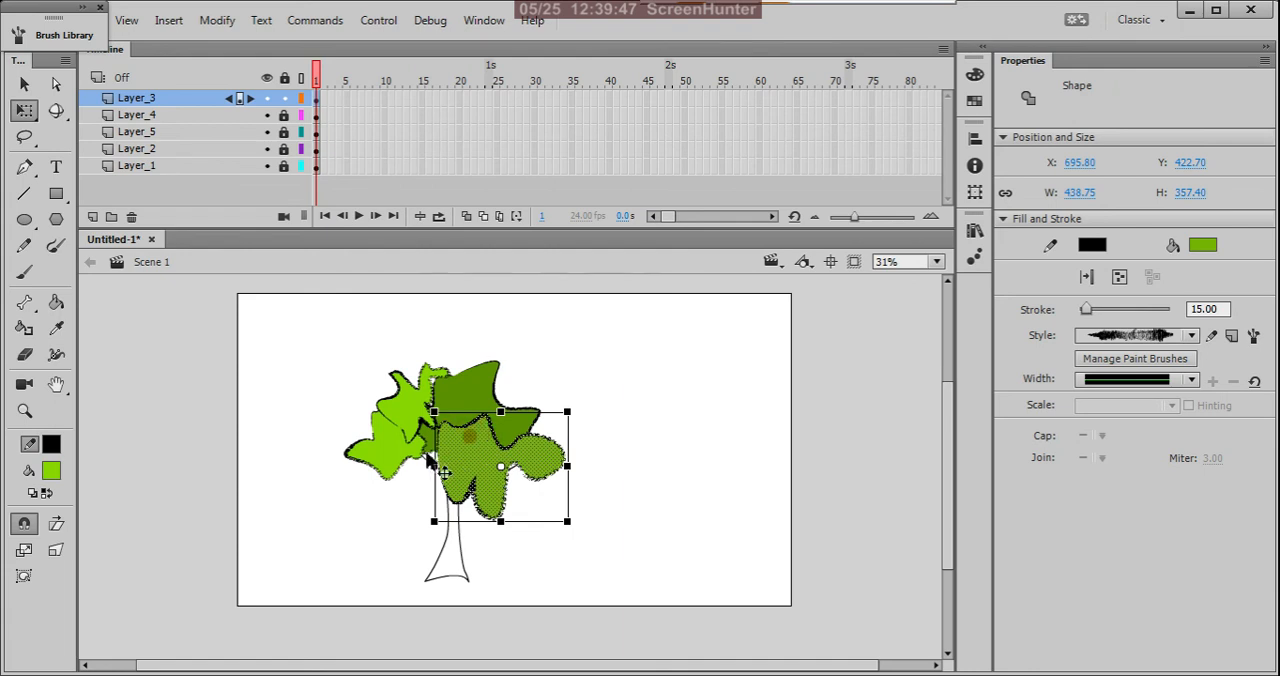
left_click_drag(465, 438, 500, 424)
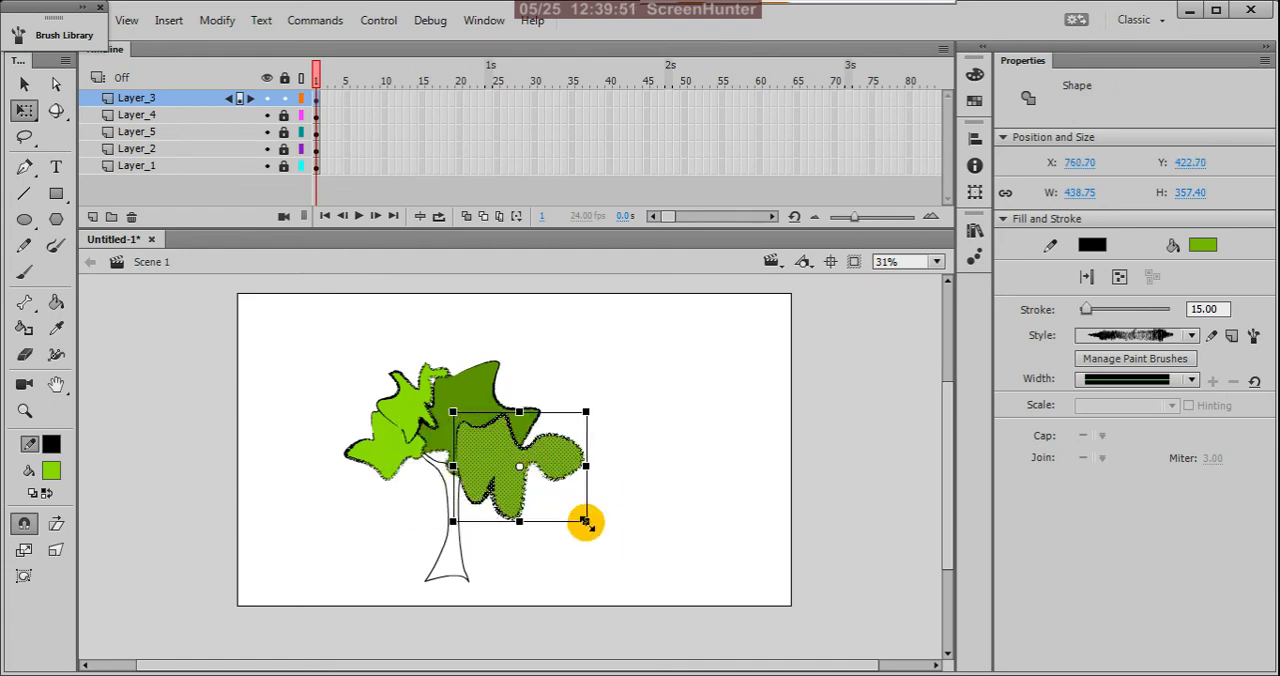
left_click_drag(586, 523, 565, 517)
left_click_drag(490, 462, 400, 487)
left_click(284, 97)
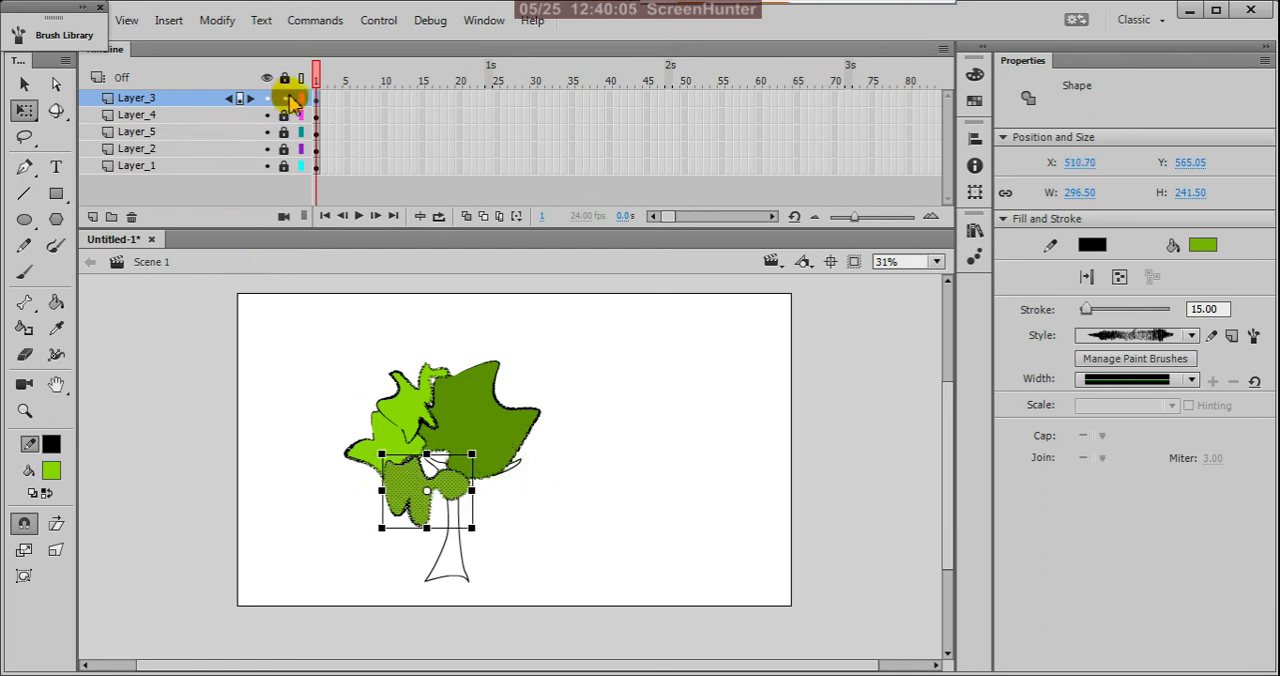
Step: Unlock Layer_2, shrink its dark green shape to about 386 × 287 px, nudge it right above the right branch, and relock the layer
left_click(268, 149)
left_click(268, 149)
left_click(283, 149)
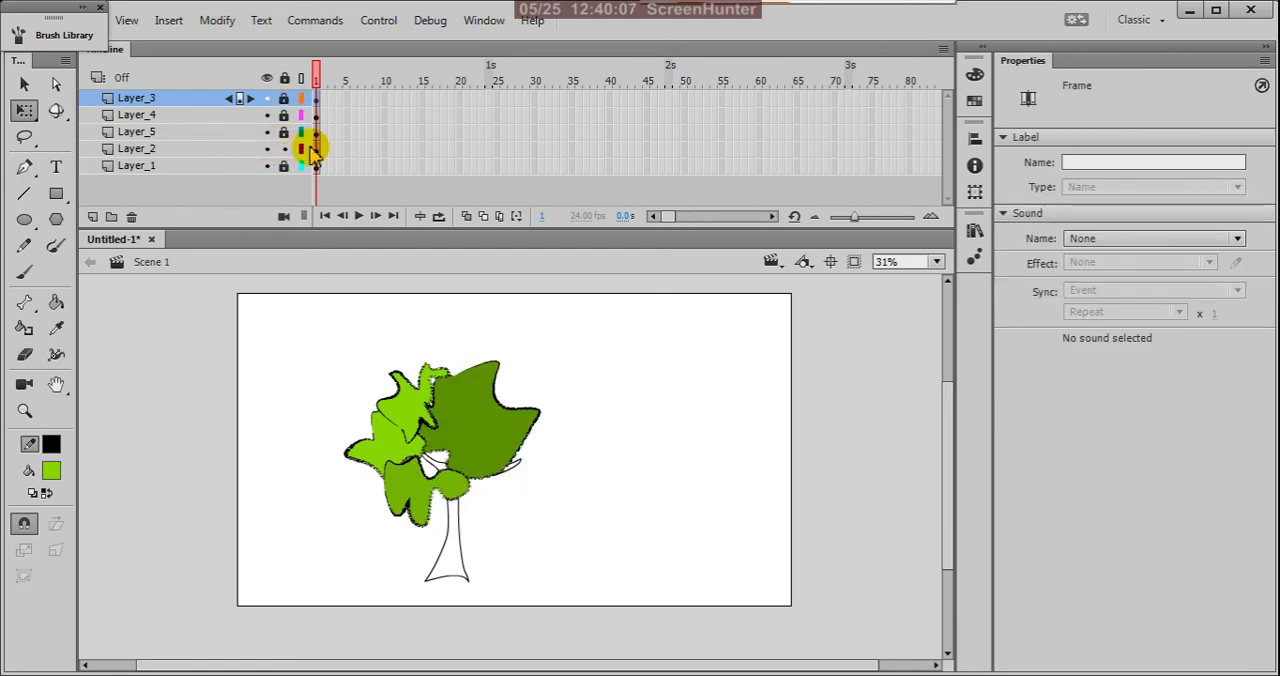
left_click(316, 149)
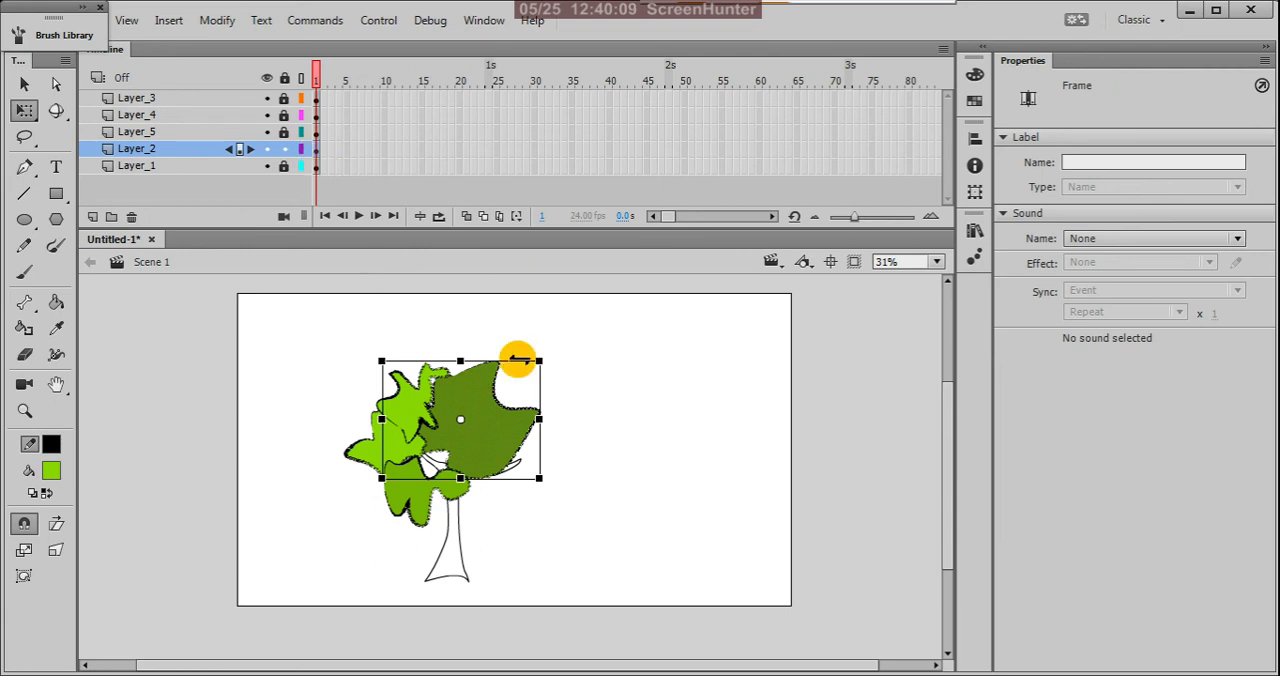
left_click_drag(540, 361, 520, 379)
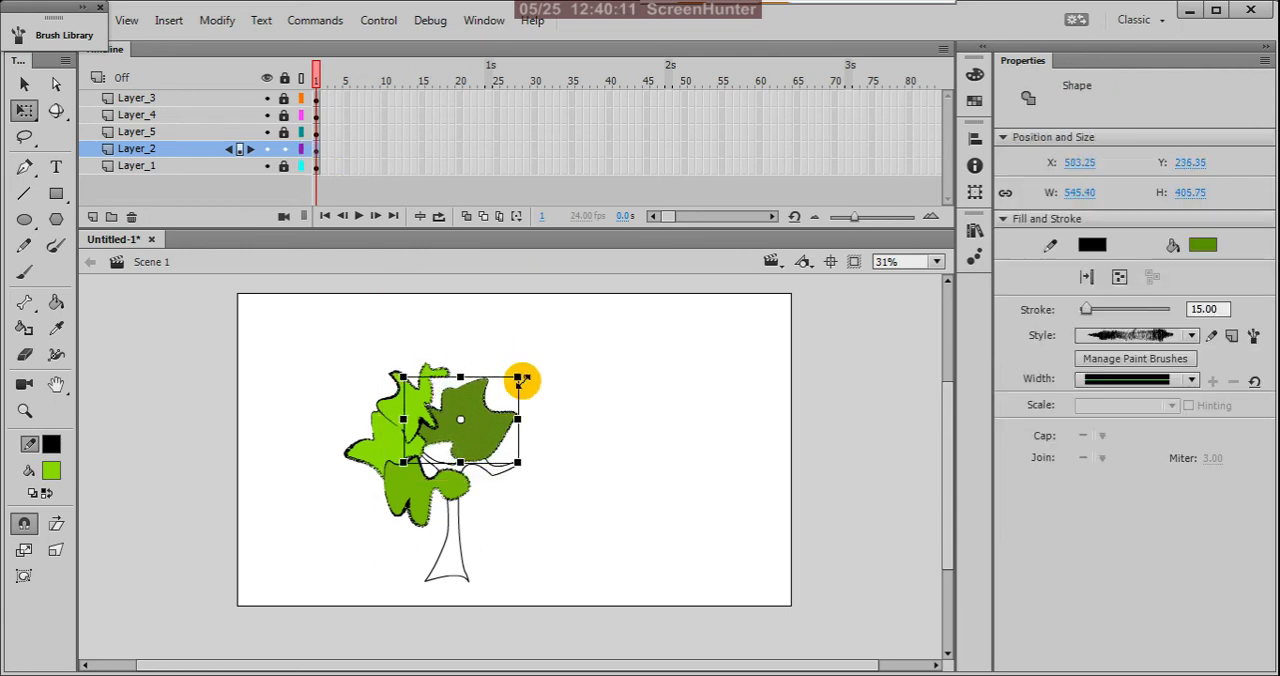
mouse_move(490, 427)
left_mouse_down()
mouse_move(522, 447)
mouse_move(499, 437)
left_mouse_up()
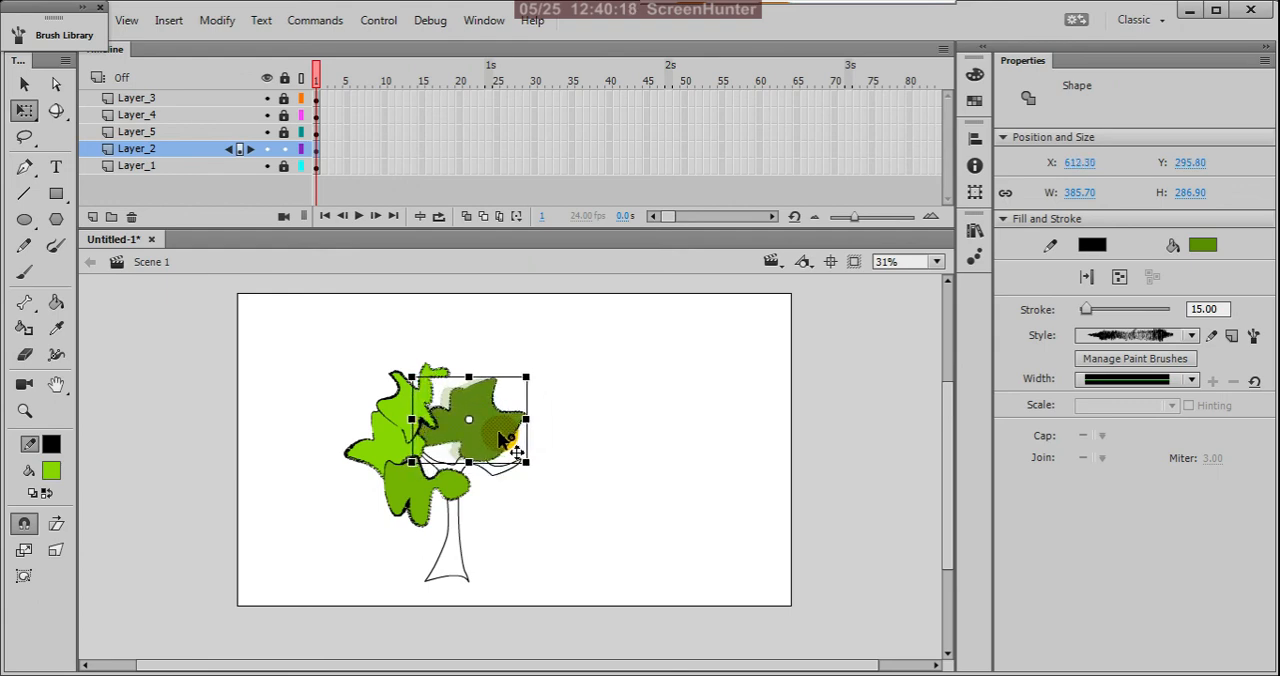
left_click(617, 392)
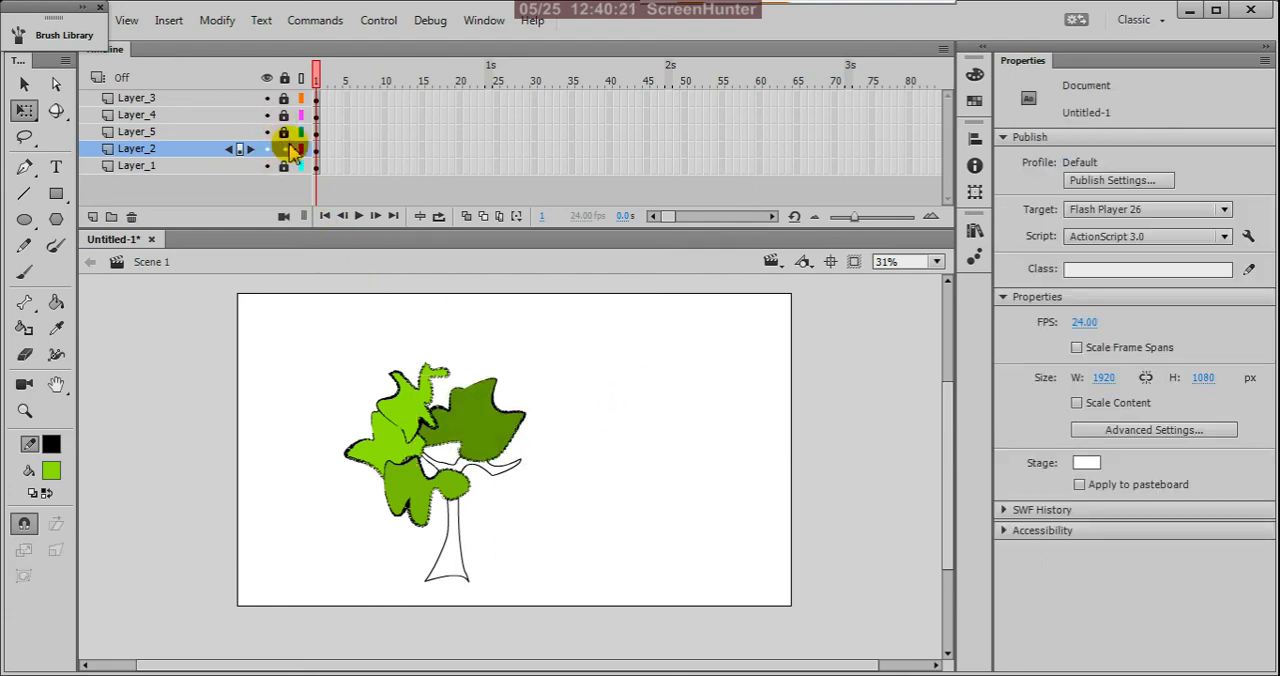
Step: Unlock Layer_1, select the whole trunk and branch outline, and apply the rough hand drawn Vector Pack brush used on the foliage
left_click(284, 166)
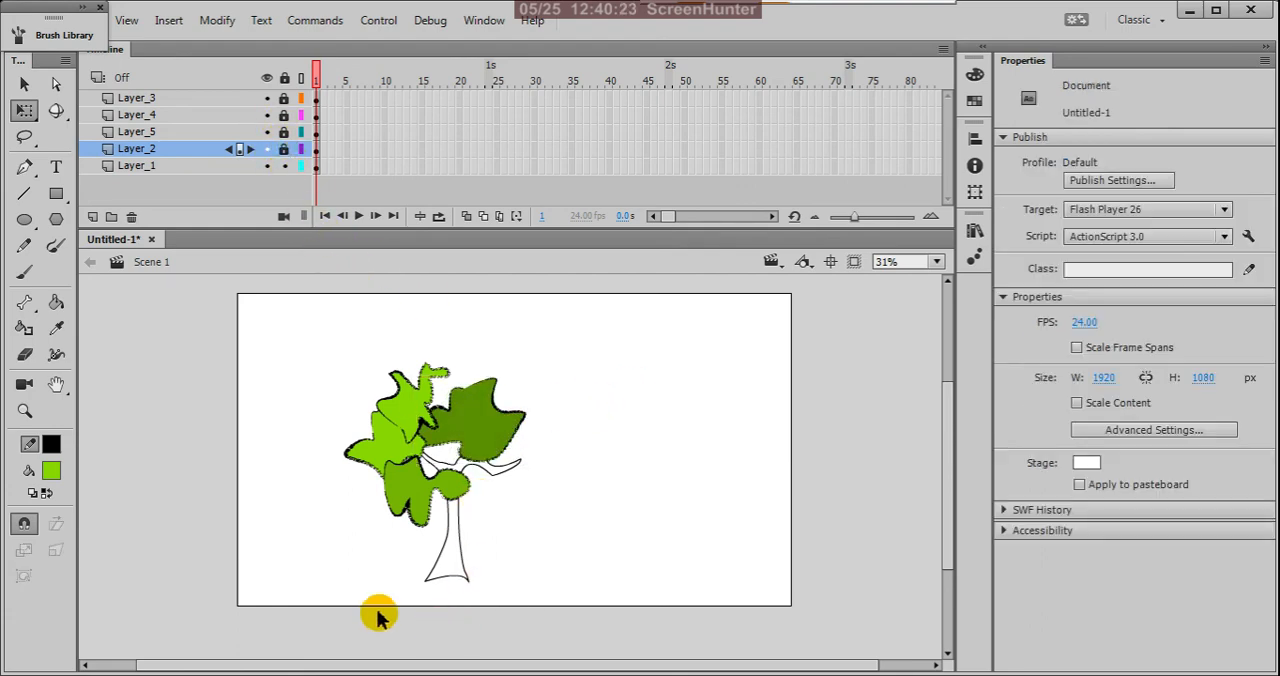
left_click_drag(377, 609, 534, 372)
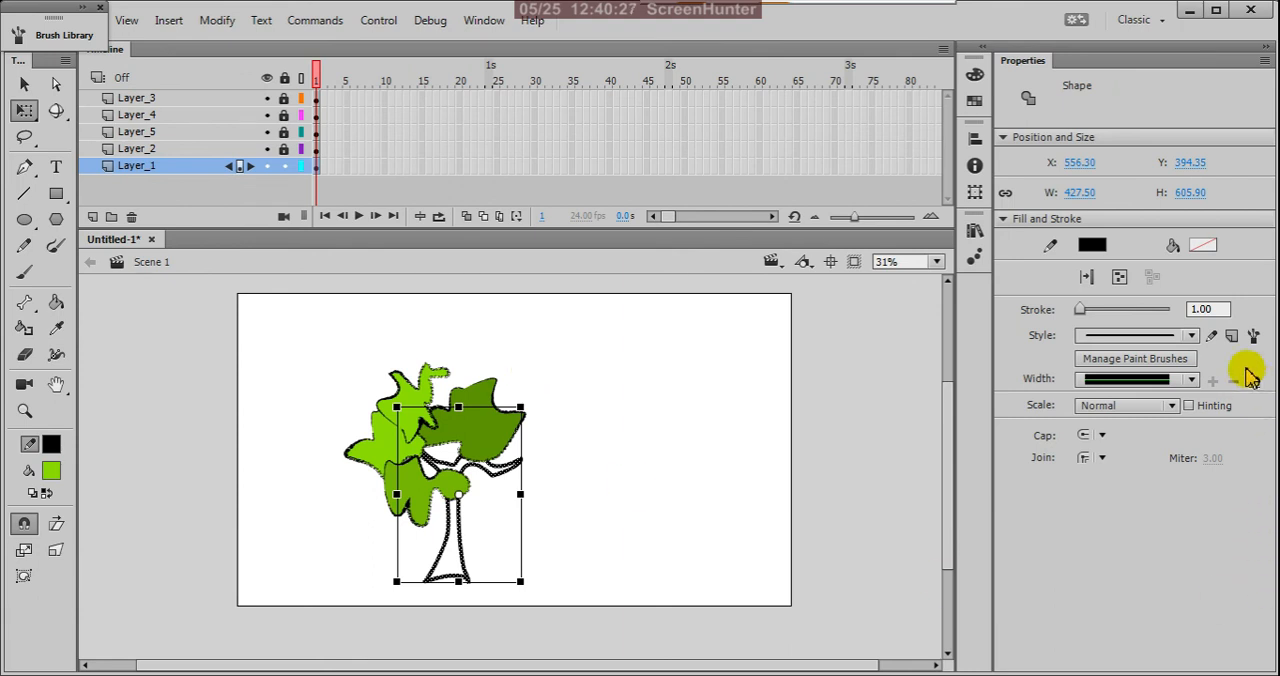
left_click(1253, 336)
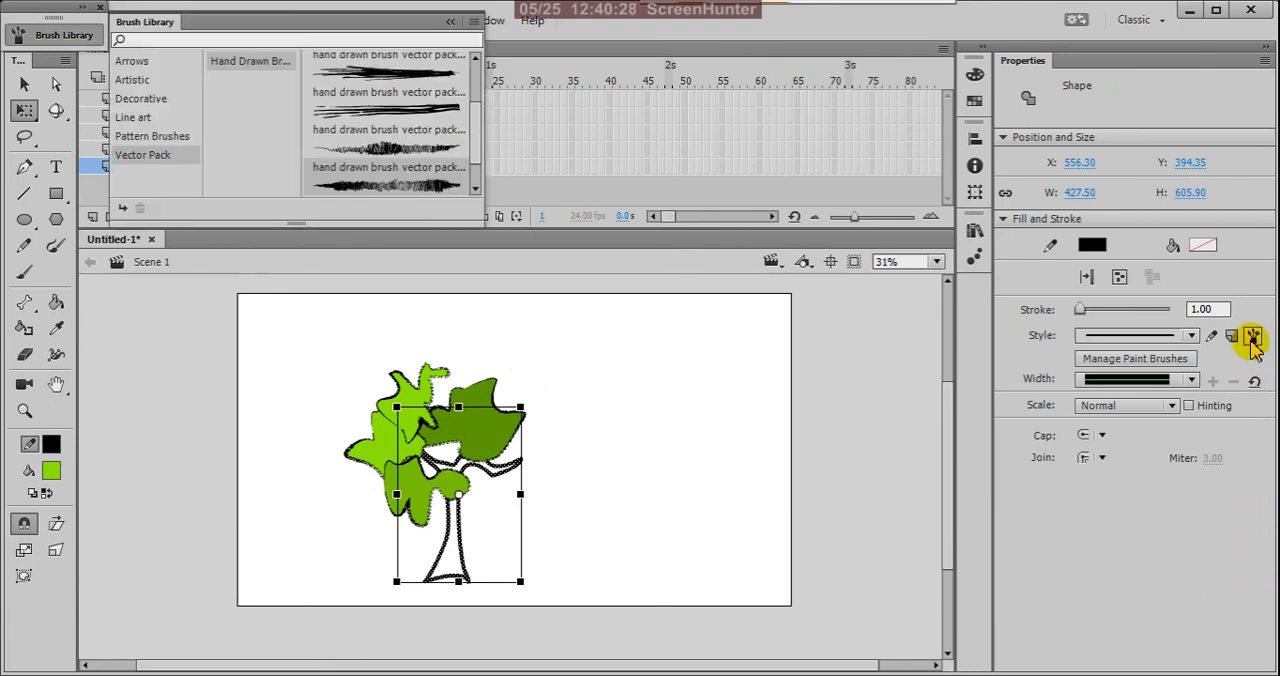
double_click(424, 193)
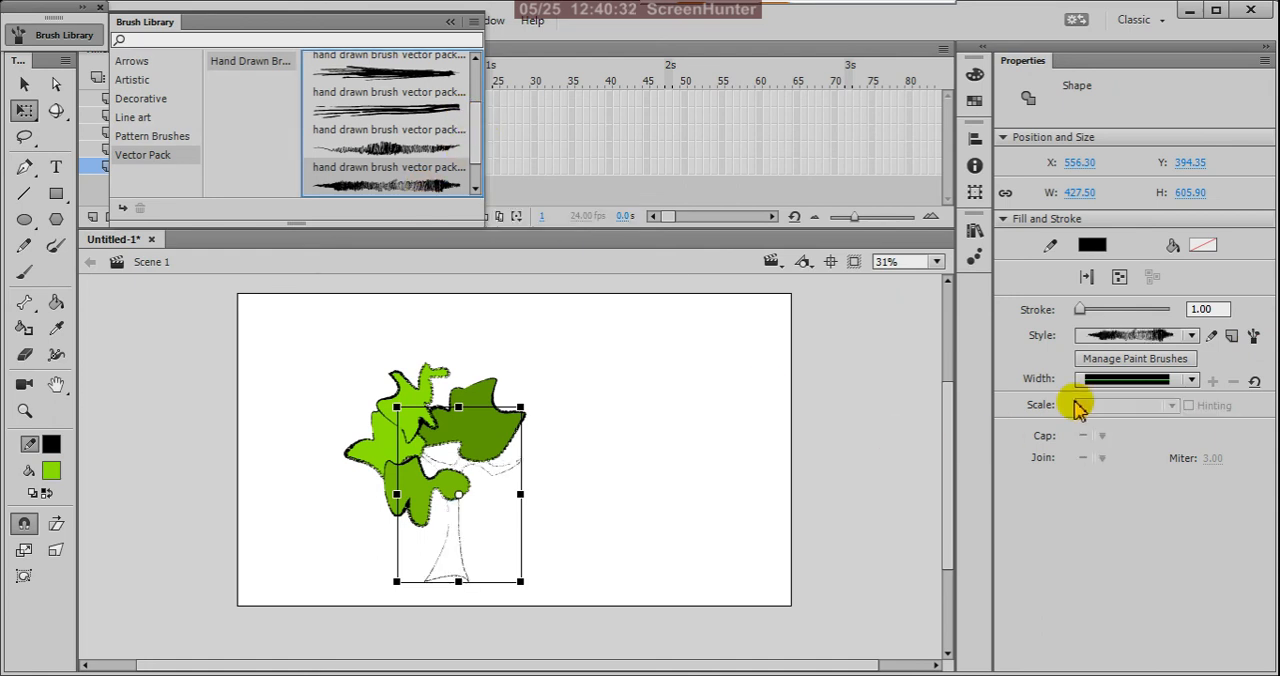
Step: Set the stroke size of the selected trunk and branch outline to 15 and deselect it
left_click(1205, 309)
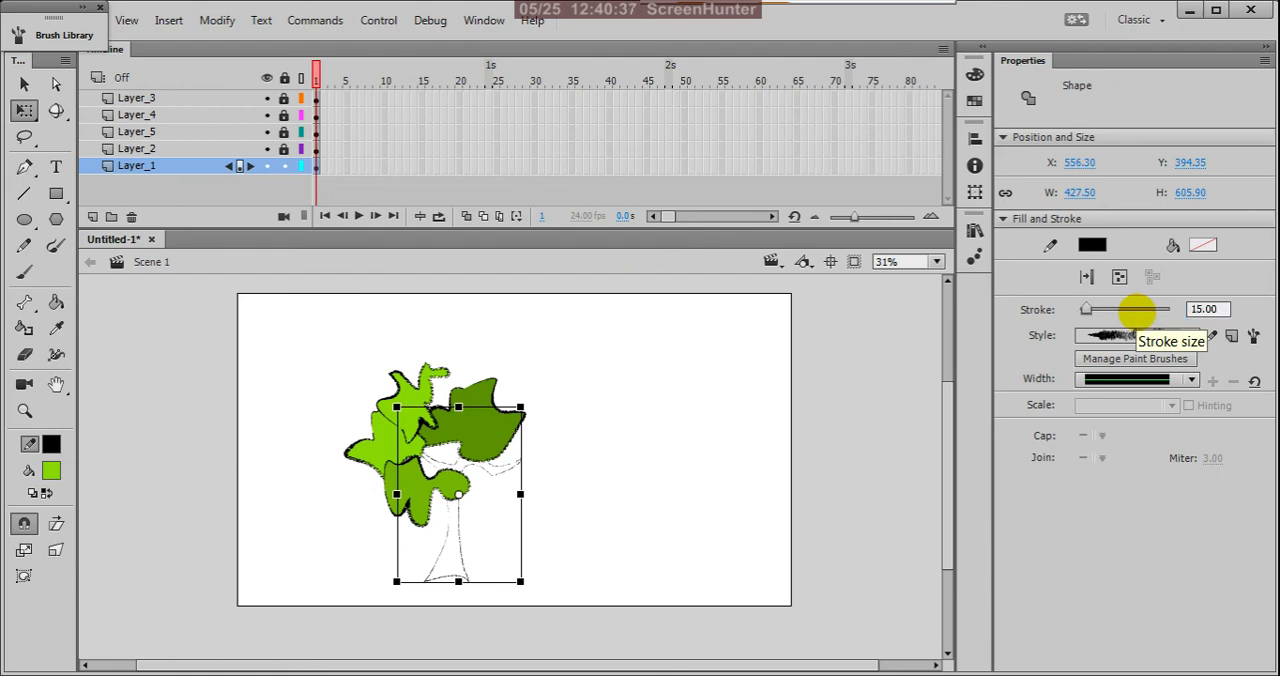
left_click(687, 470)
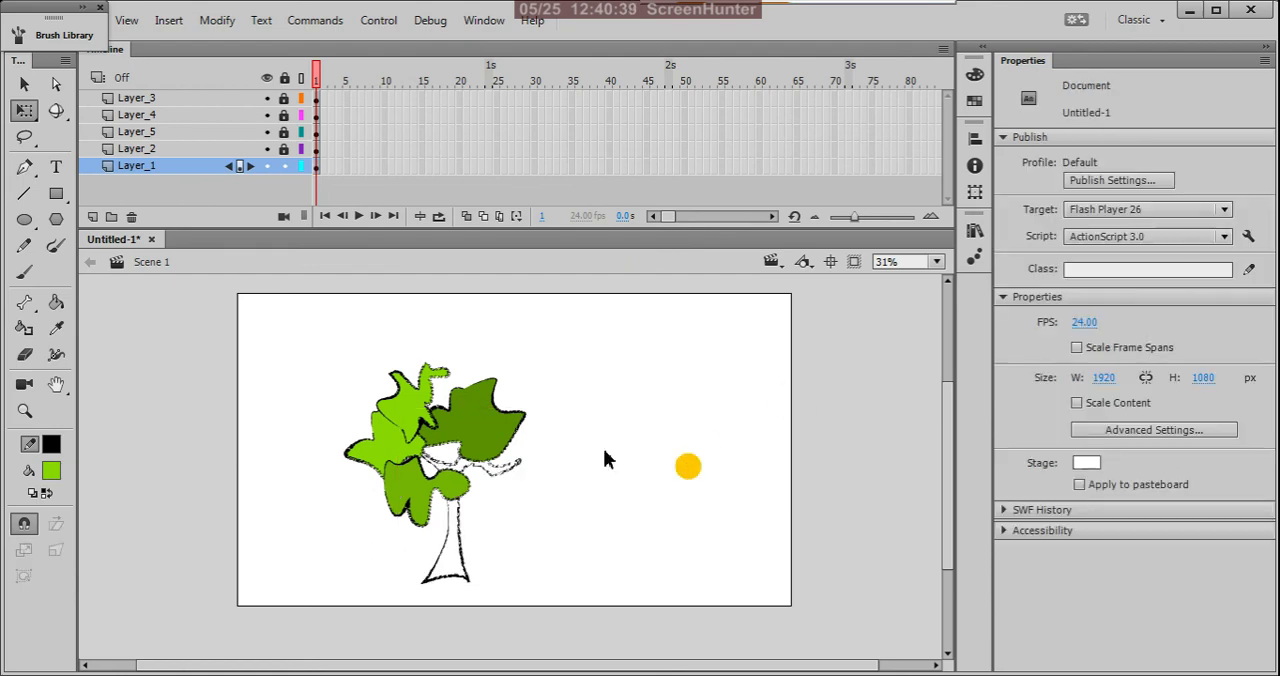
Step: Choose a dark brown fill colour by darkening the orange-brown swatch #CC6600 in the Color Picker
left_click(52, 474)
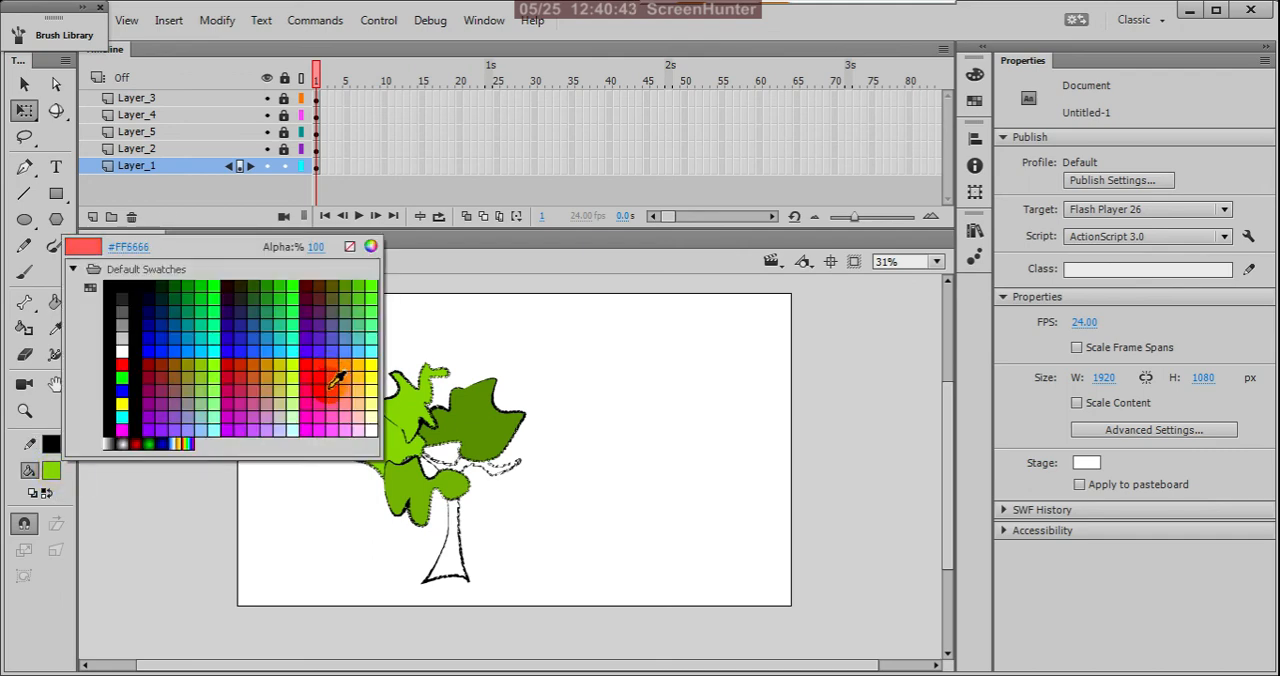
left_click(262, 360)
left_click(52, 471)
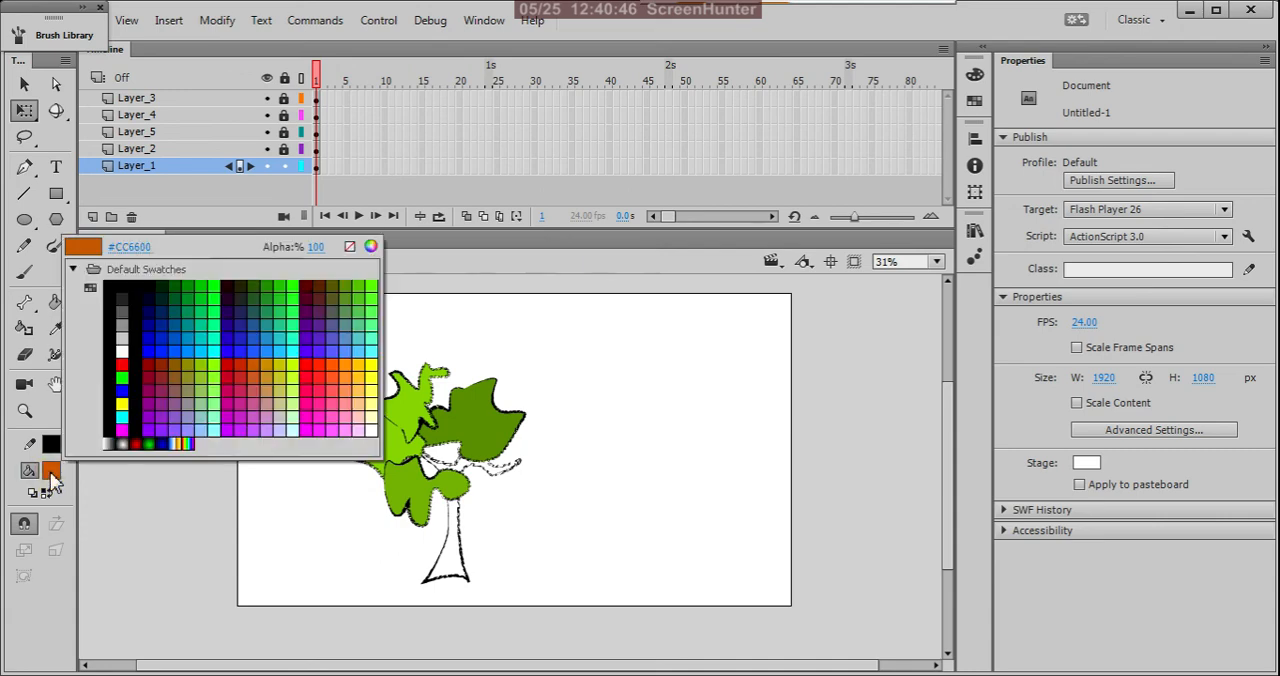
left_click(371, 249)
left_click(884, 424)
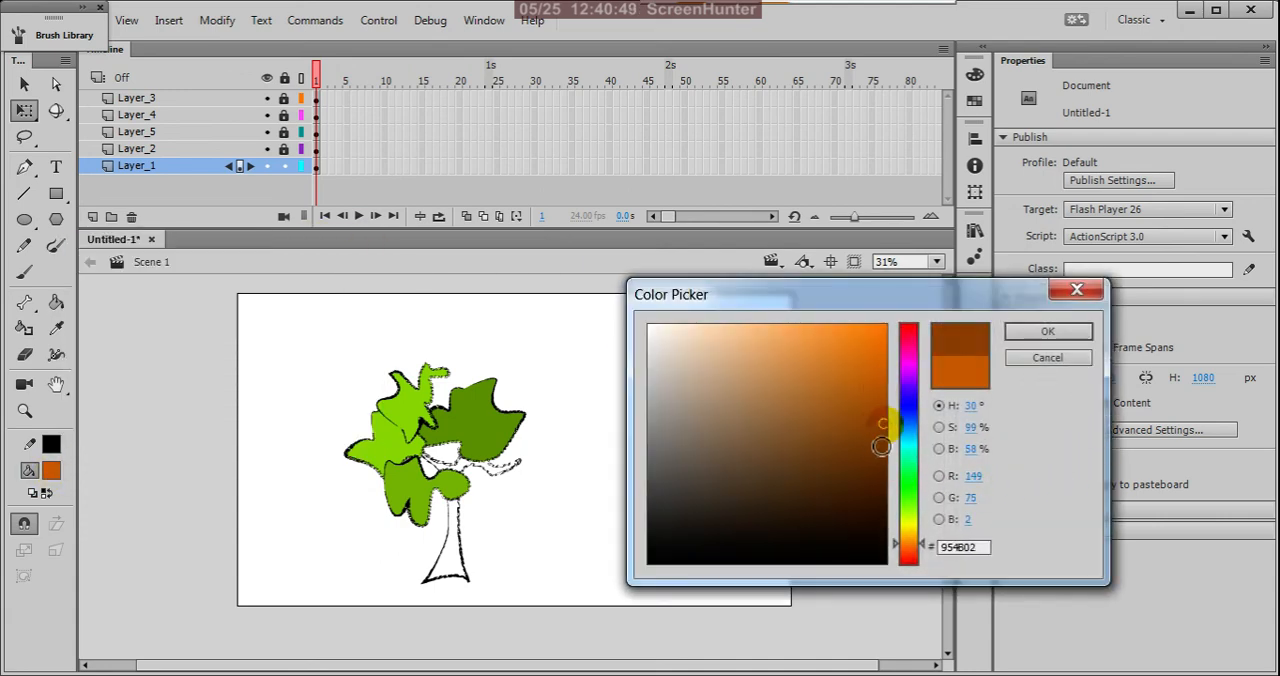
left_click(881, 446)
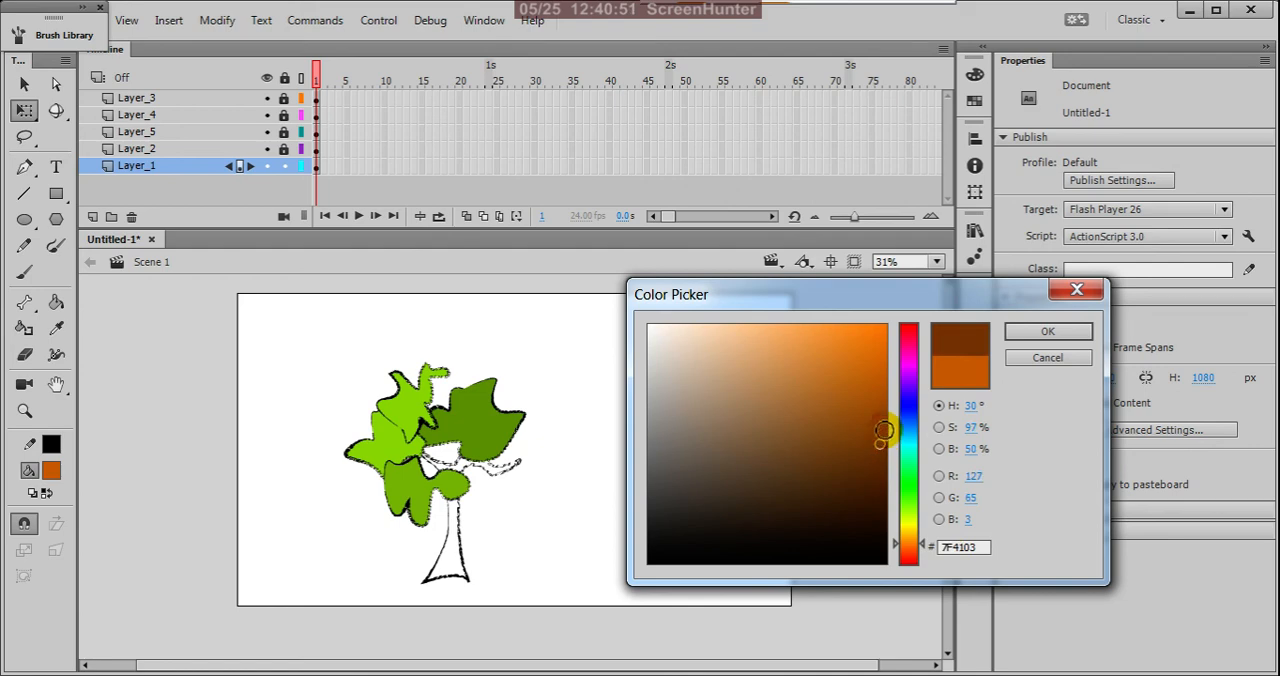
left_click(1075, 334)
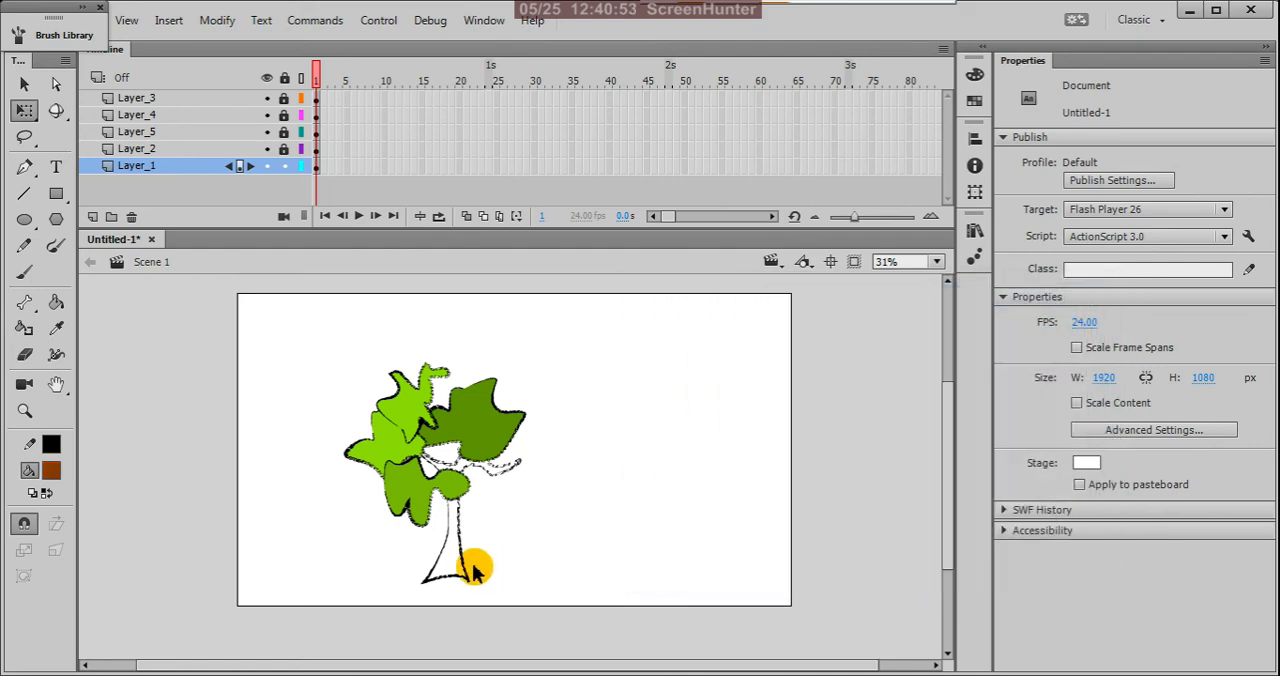
Step: Fill the trunk and branches on Layer_1 with the brown colour using the Paint Bucket
key("k")
left_click(463, 570)
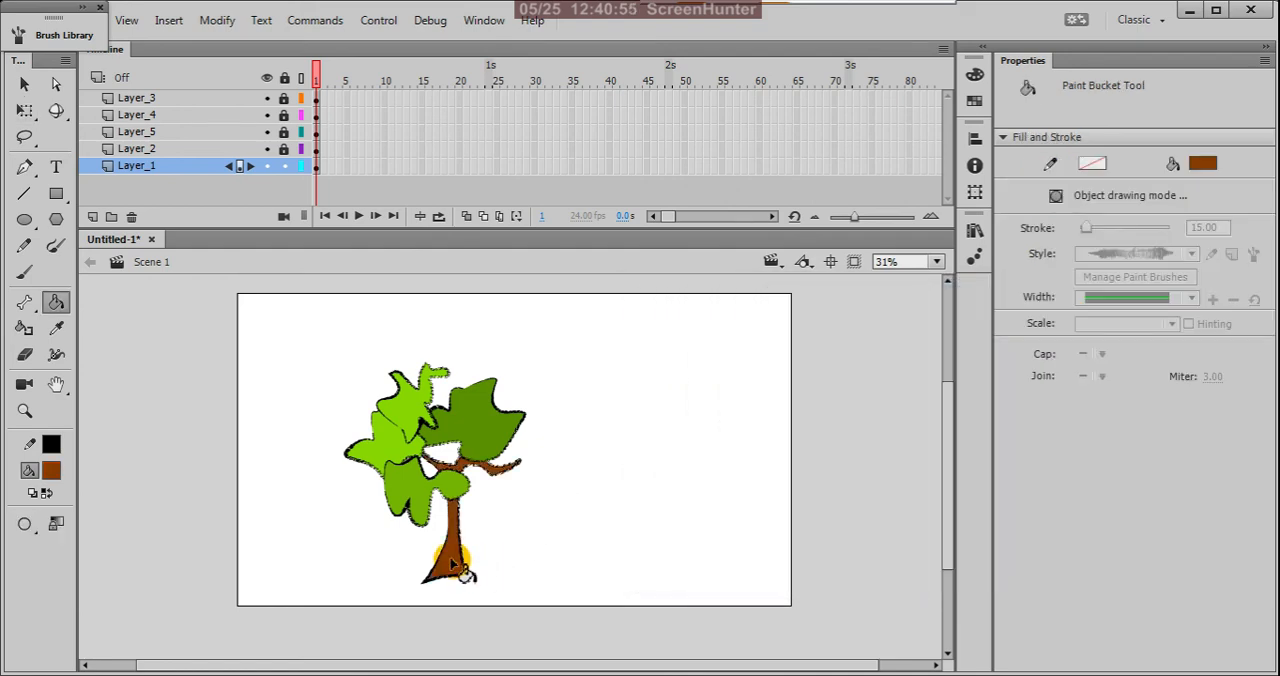
key("v")
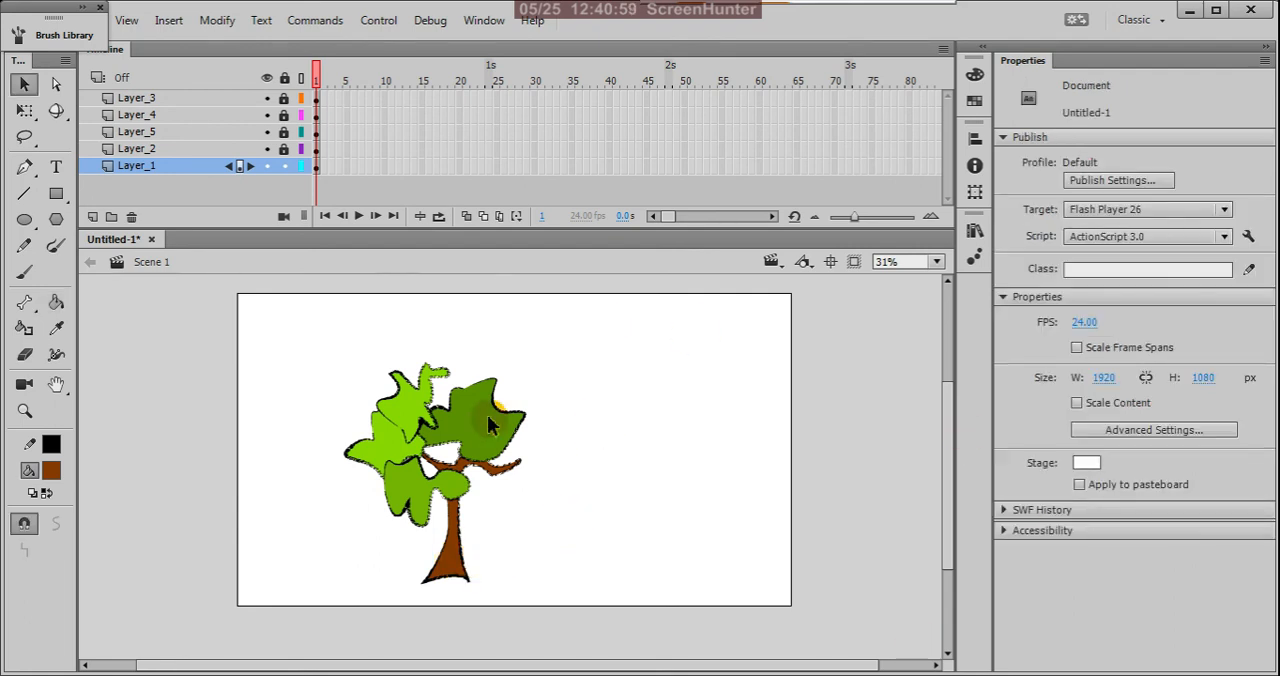
Step: Examine the rough brush outlines of the foliage, branches and trunk up close
scroll(310, 447, "down", 2)
scroll(400, 458, "up", 2)
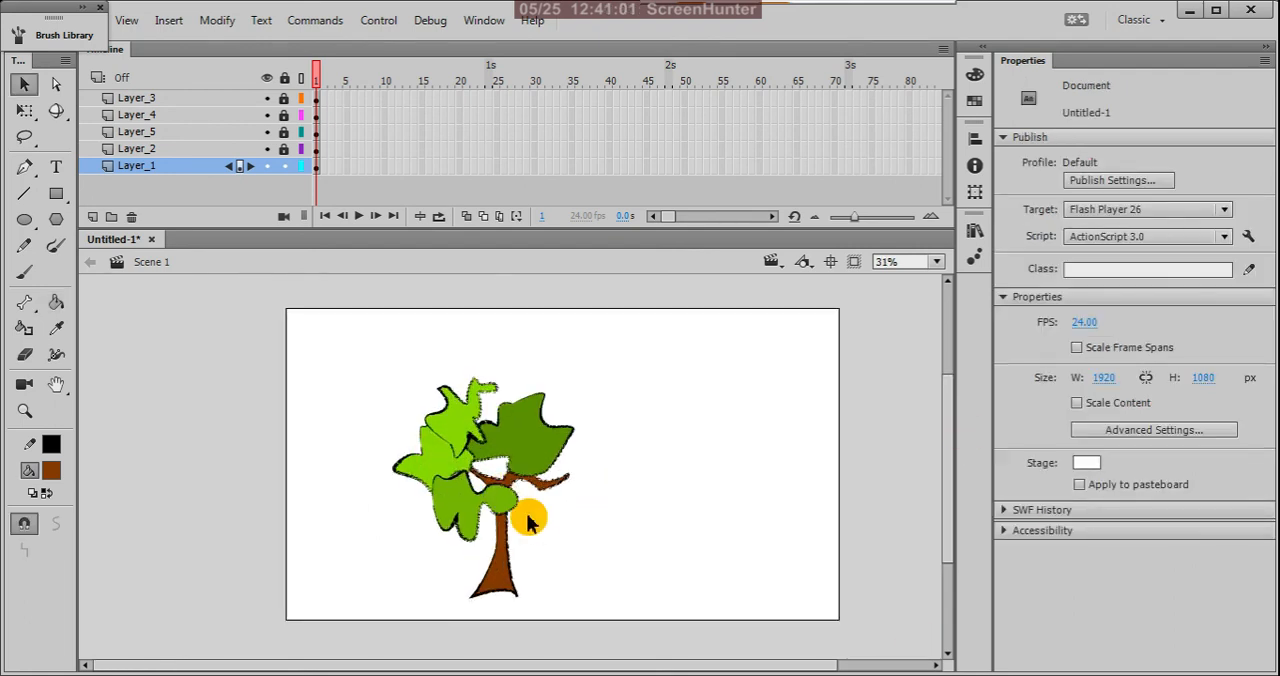
scroll(490, 514, "up", 2)
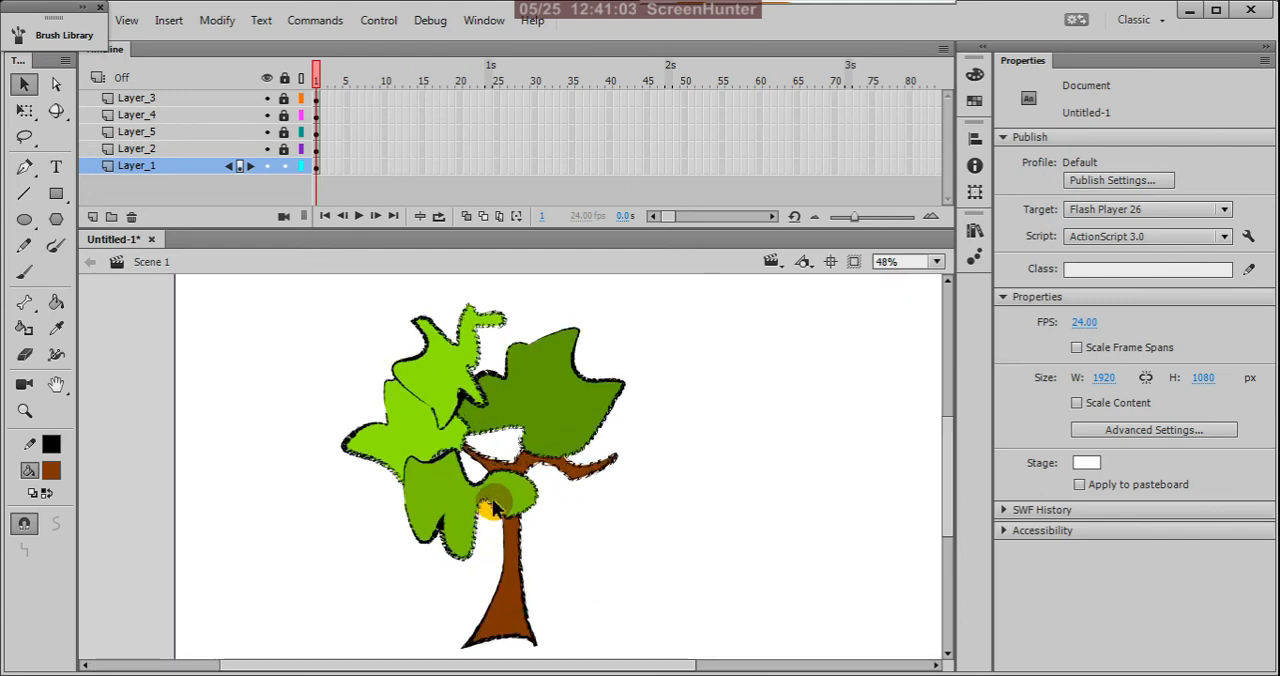
scroll(578, 416, "up", 1)
scroll(588, 418, "down", 1)
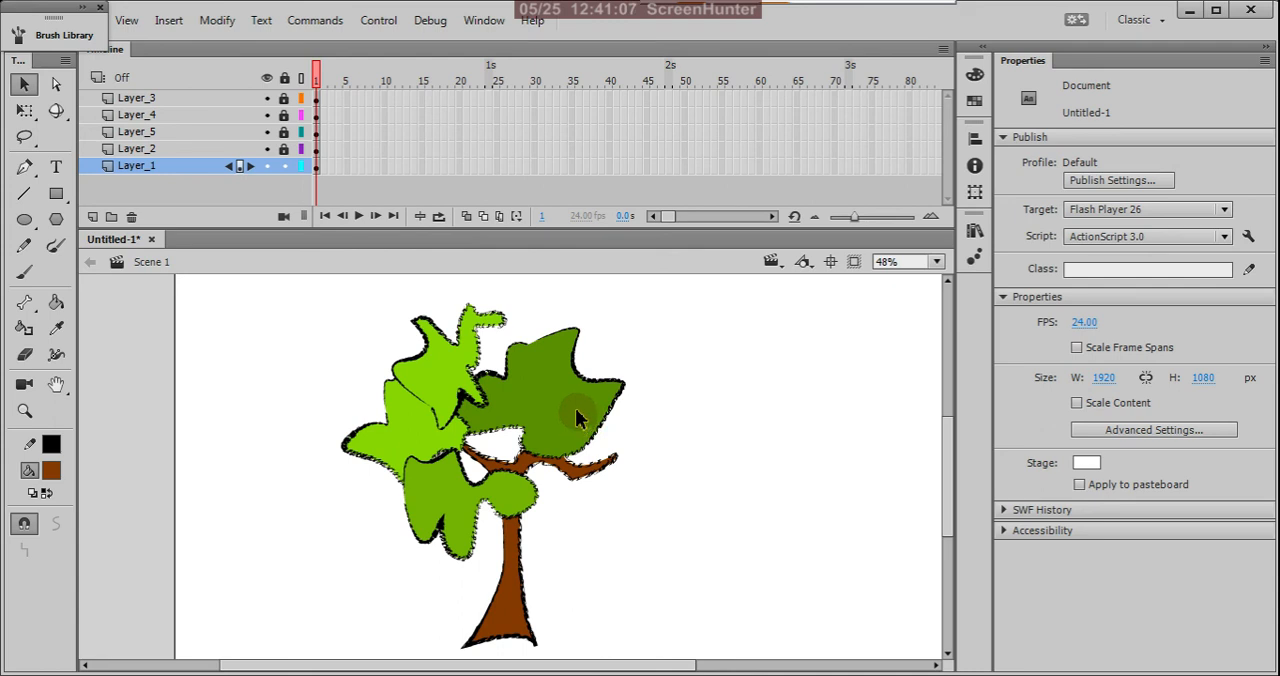
scroll(525, 590, "up", 2)
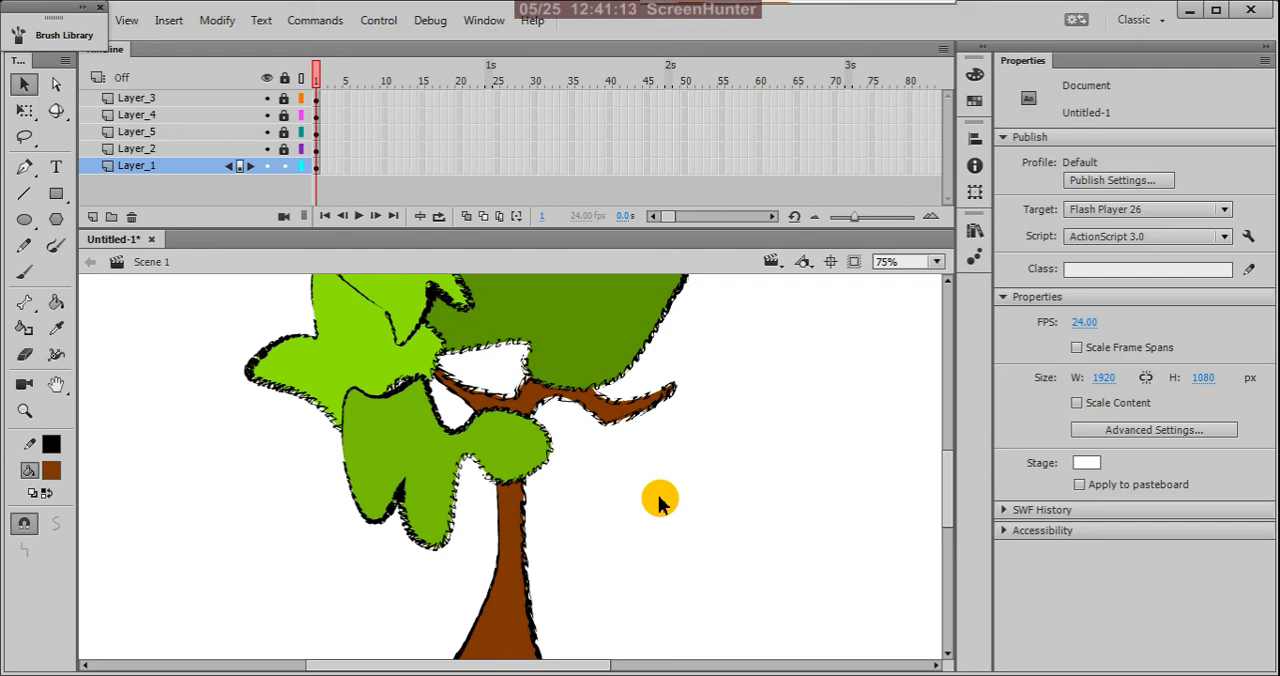
scroll(655, 507, "up", 3)
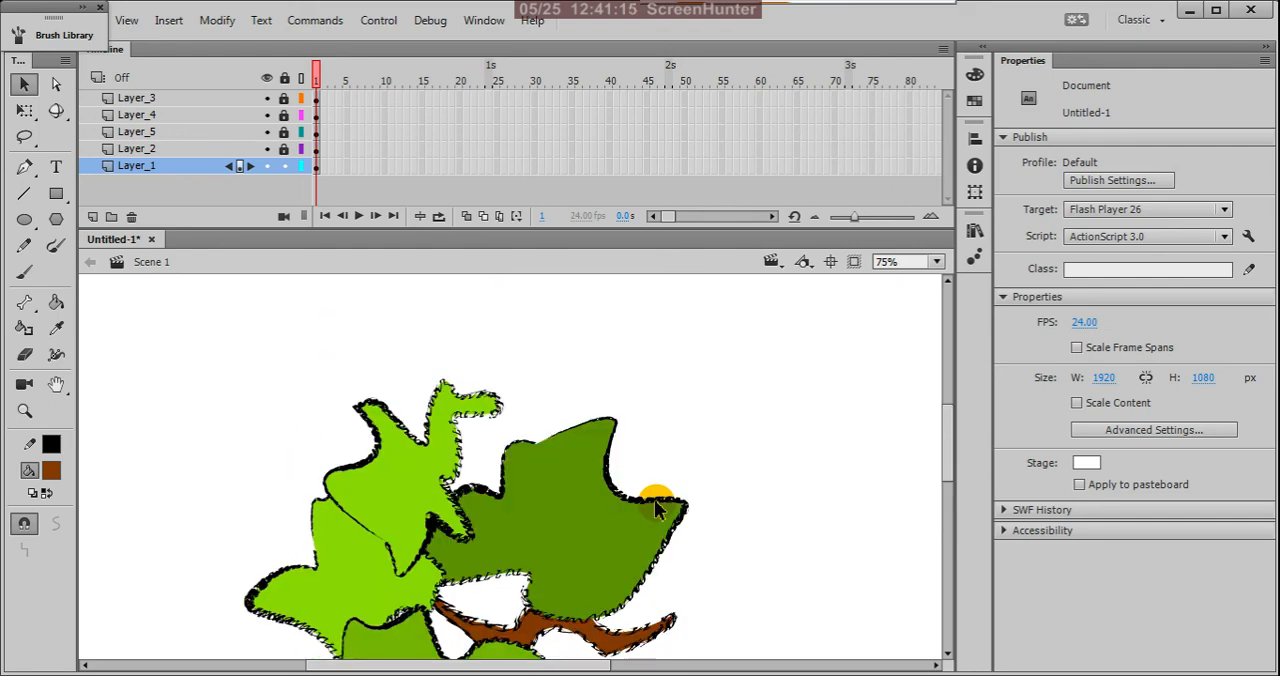
Step: Review the variable width profiles available for the Pen tool's stroke, then return to the Selection tool
left_click(28, 168)
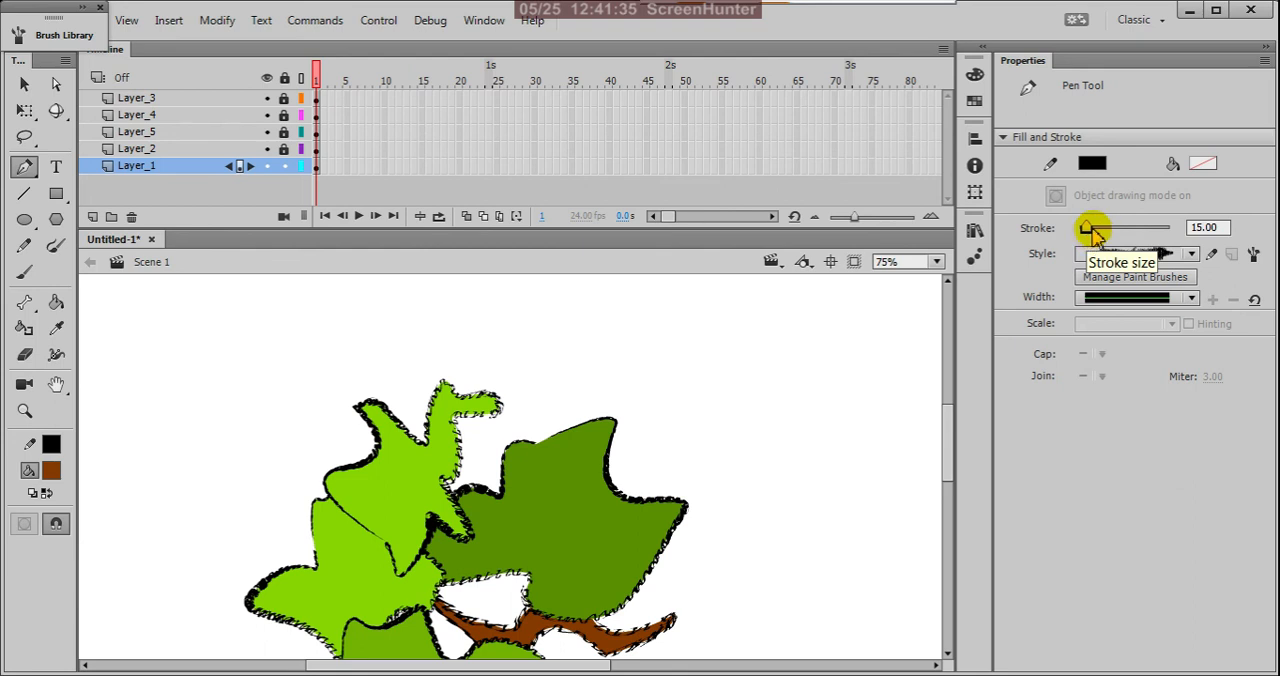
left_click(1193, 300)
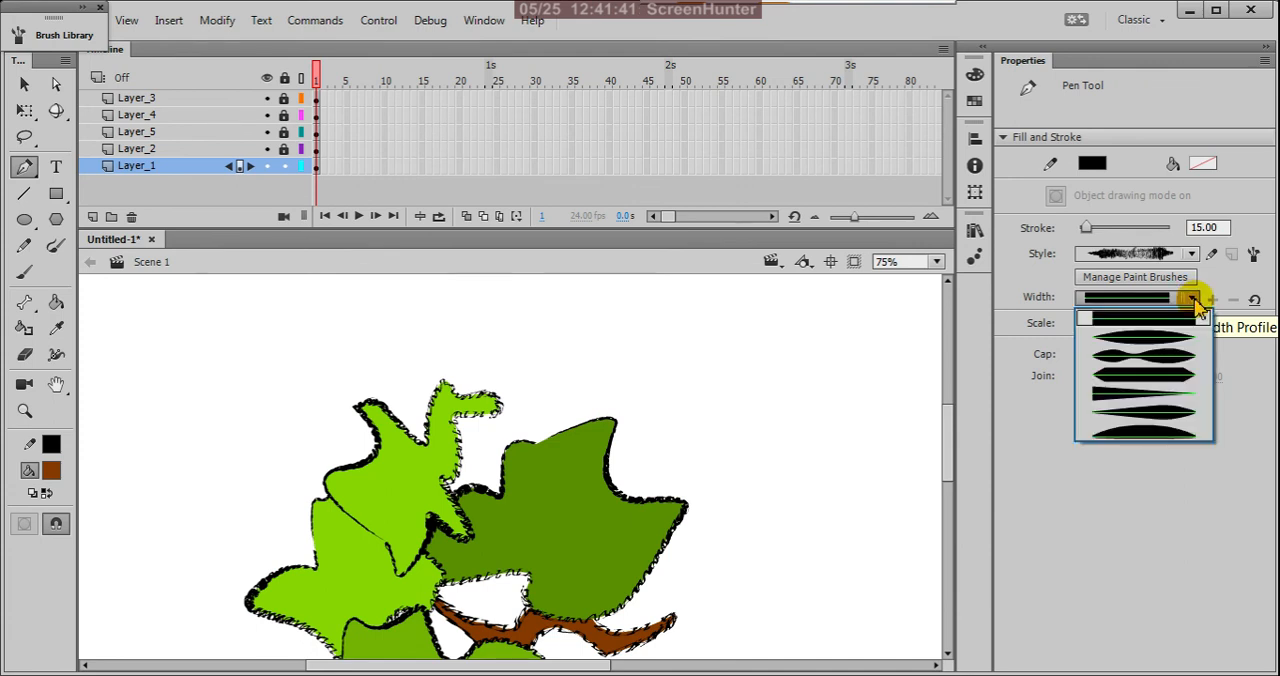
left_click(1193, 300)
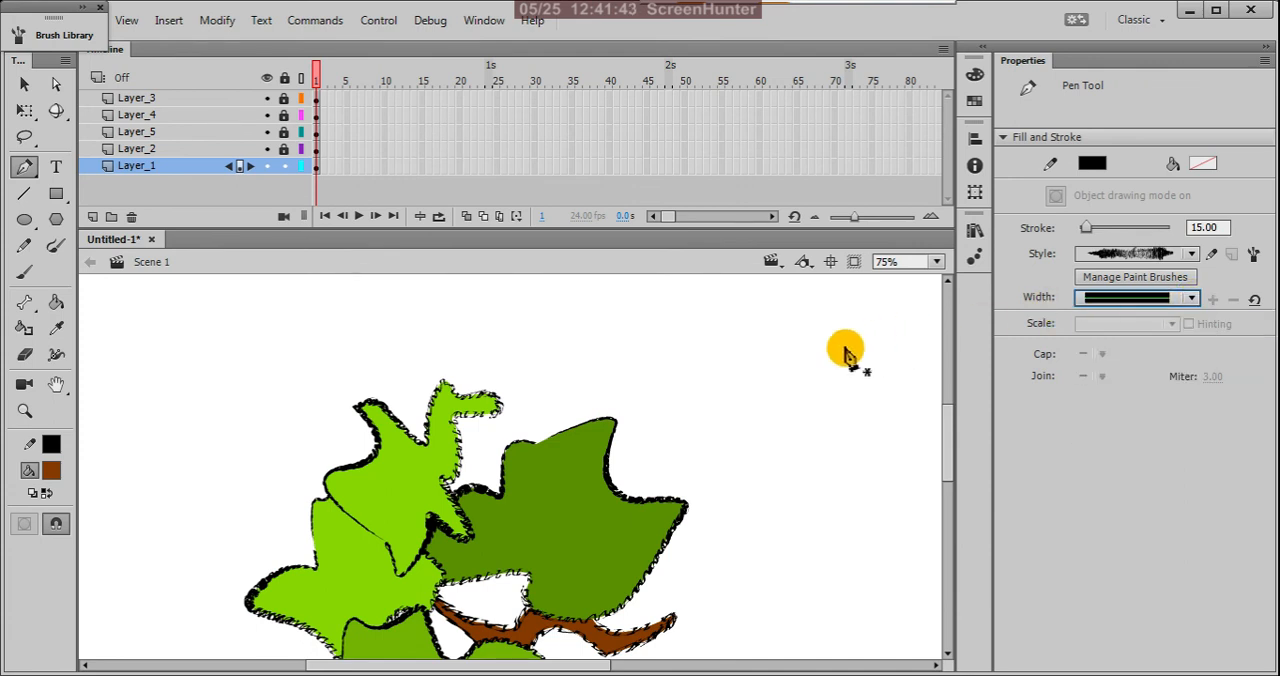
key("v")
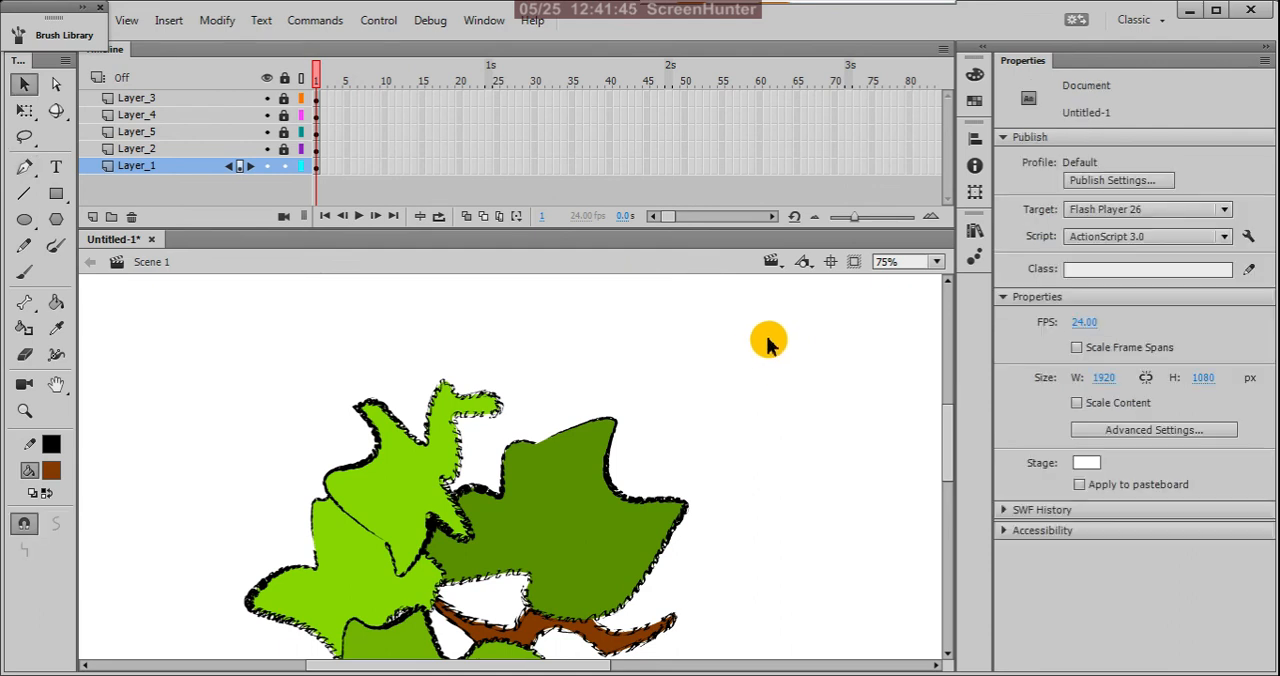
Step: Inspect the coloured tree as a whole and in detail, including where the foliage shapes meet the branches
scroll(765, 325, "down", 4)
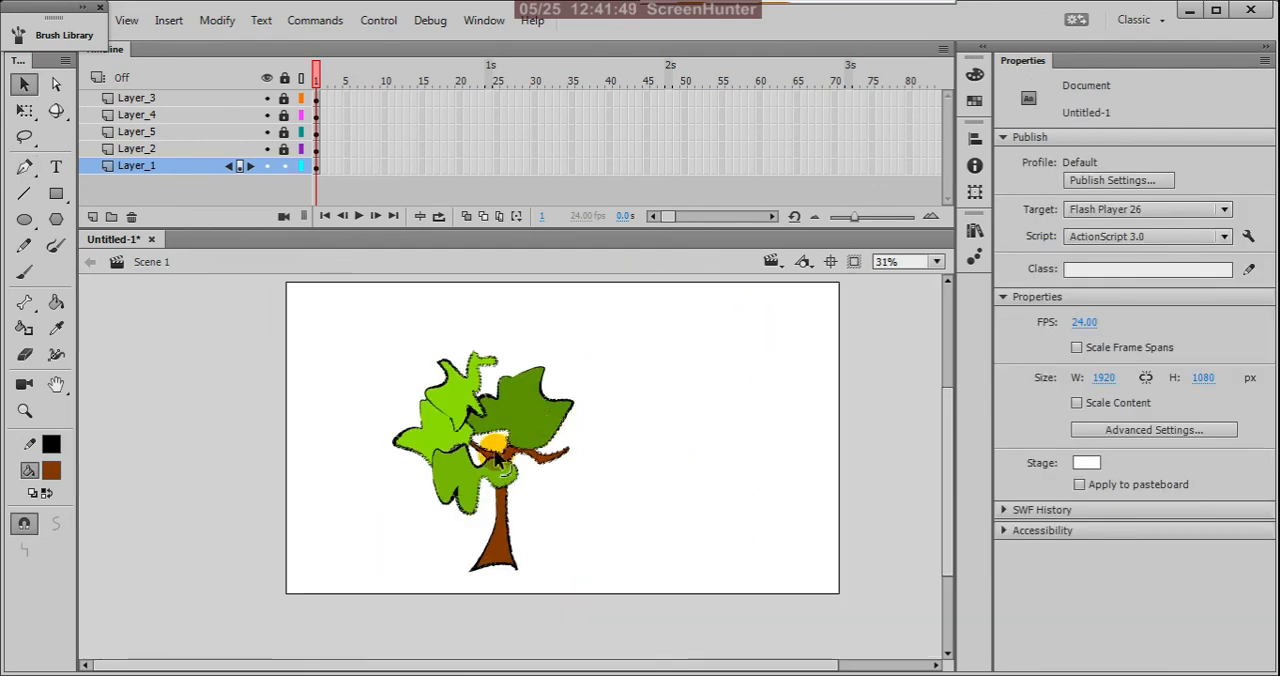
scroll(479, 457, "up", 2)
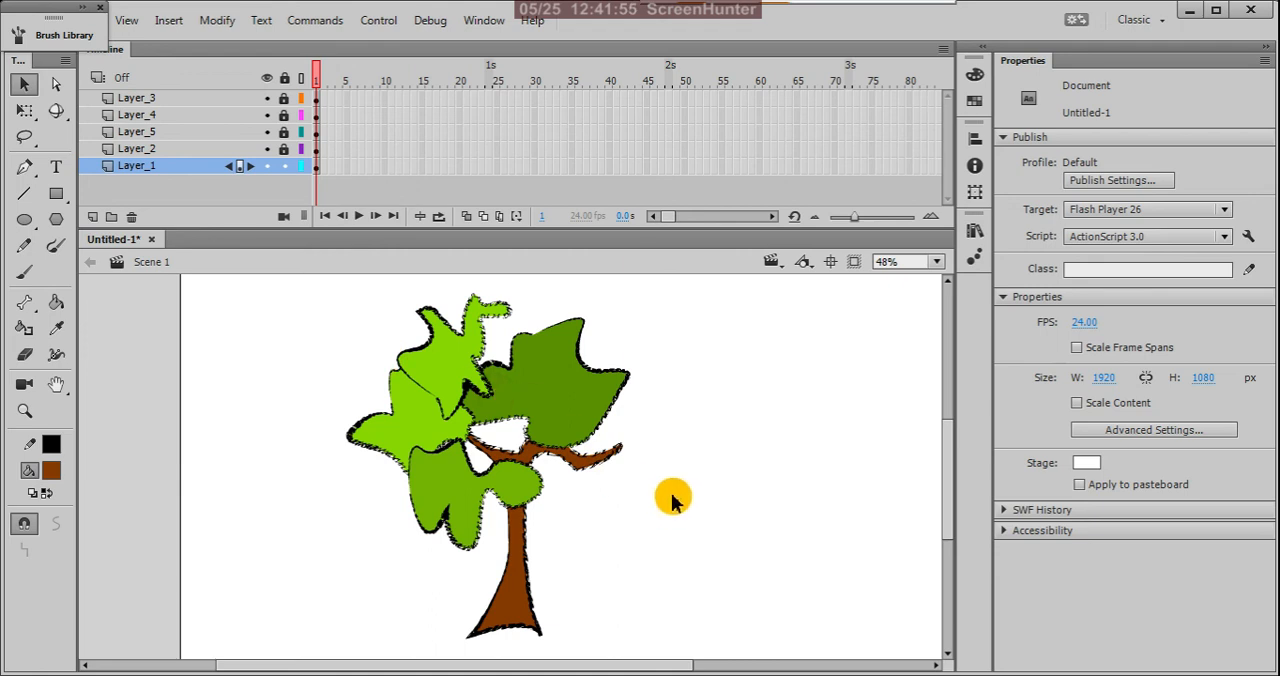
scroll(670, 498, "down", 1)
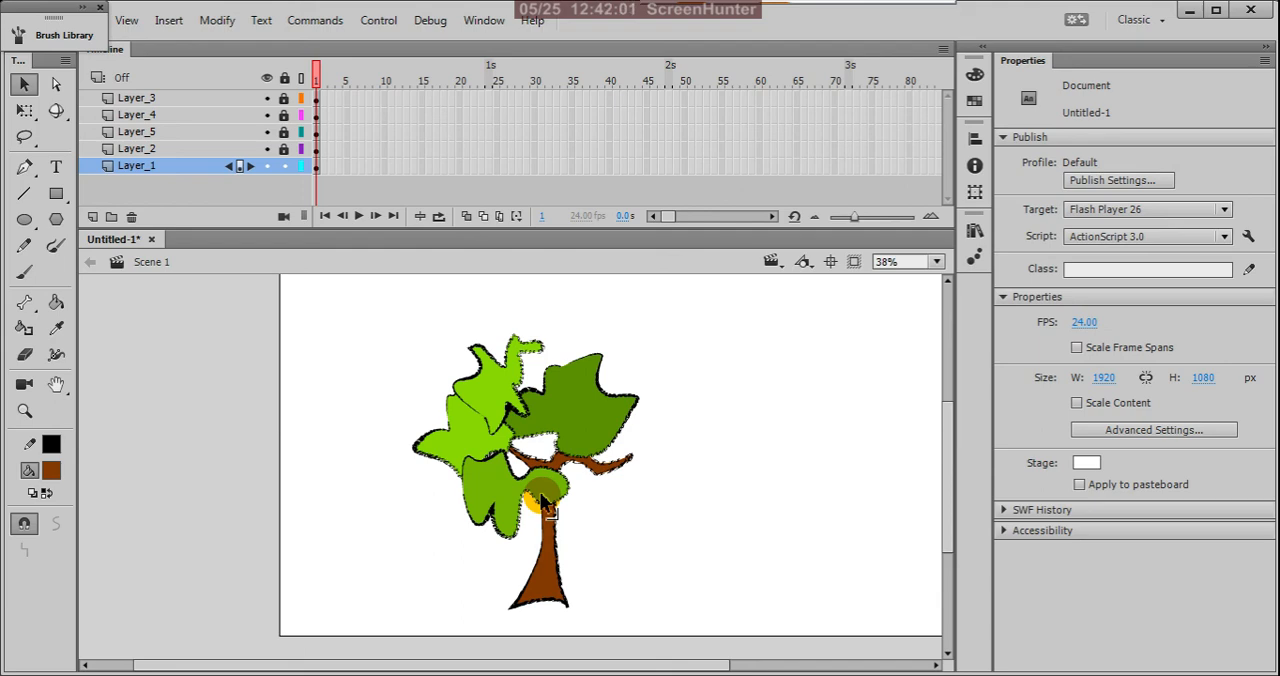
scroll(548, 485, "up", 1)
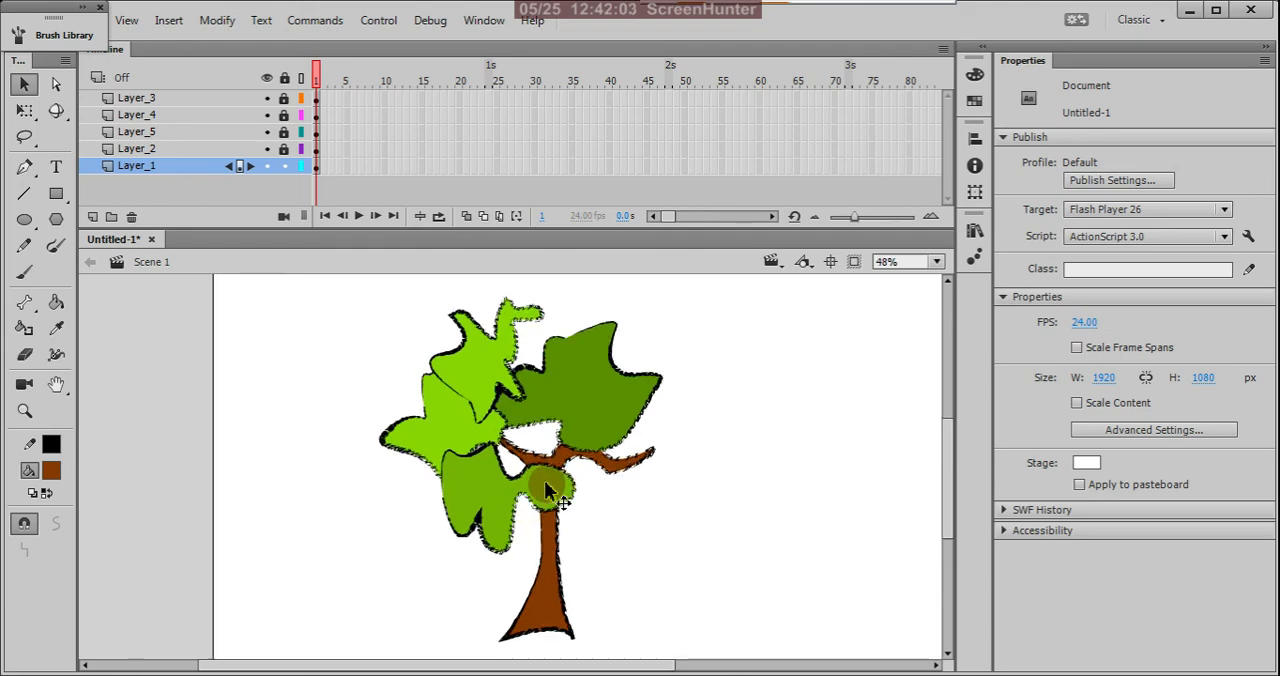
scroll(544, 480, "up", 1)
scroll(540, 479, "up", 2)
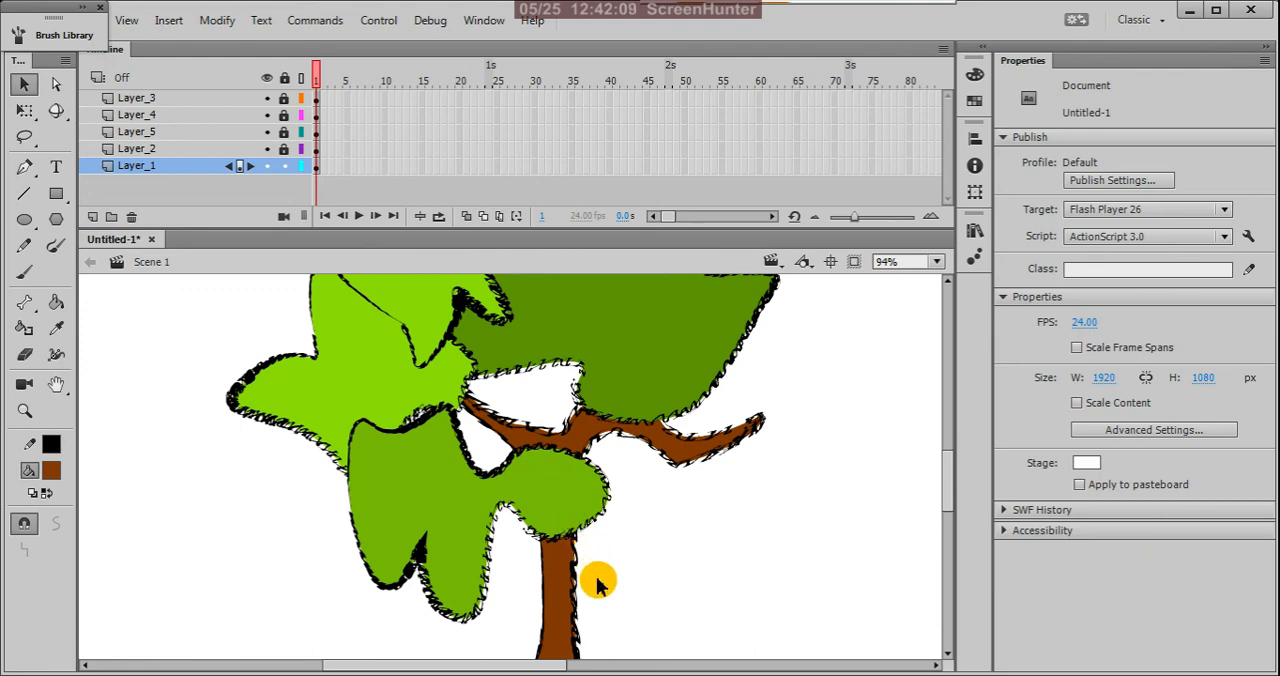
scroll(597, 583, "down", 2)
scroll(545, 470, "up", 3)
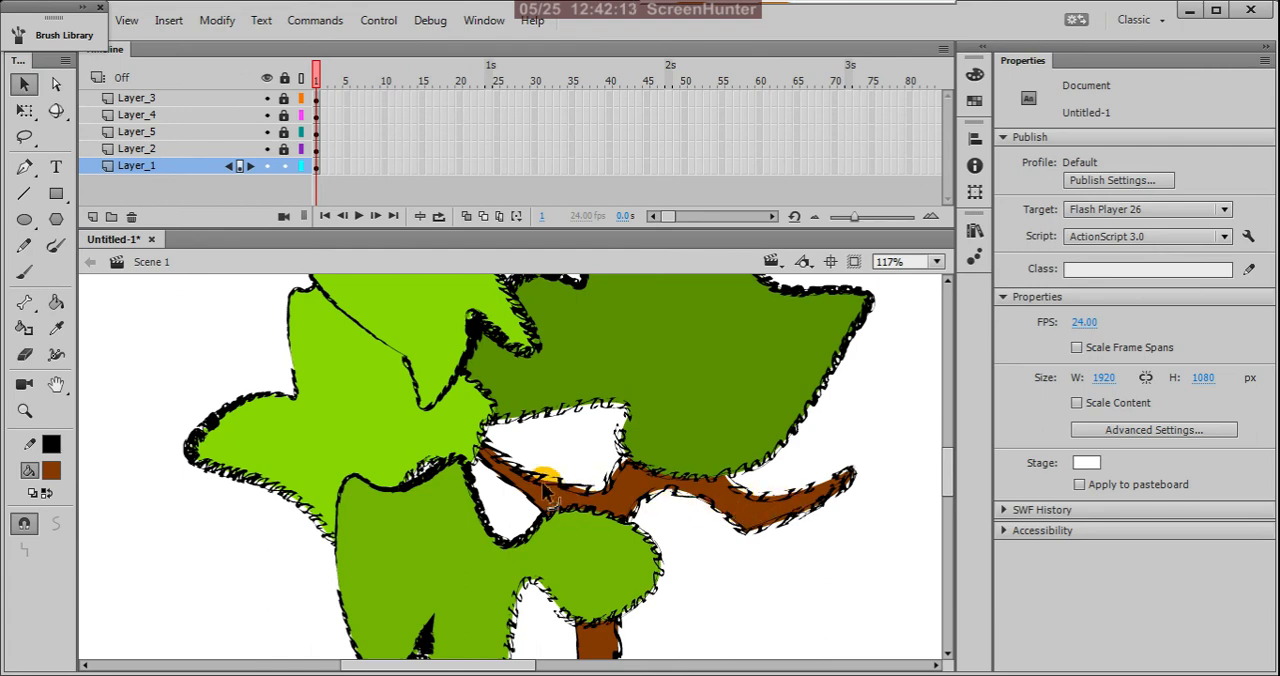
scroll(497, 478, "down", 2)
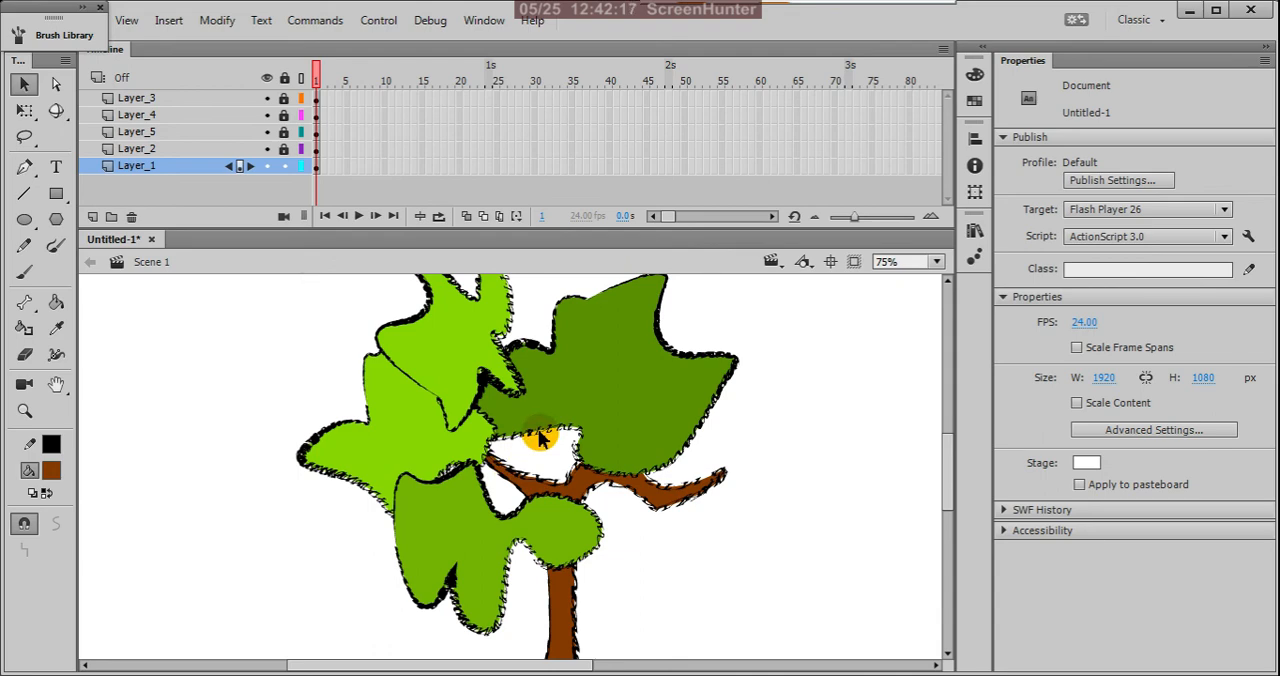
scroll(540, 437, "down", 1)
key("space")
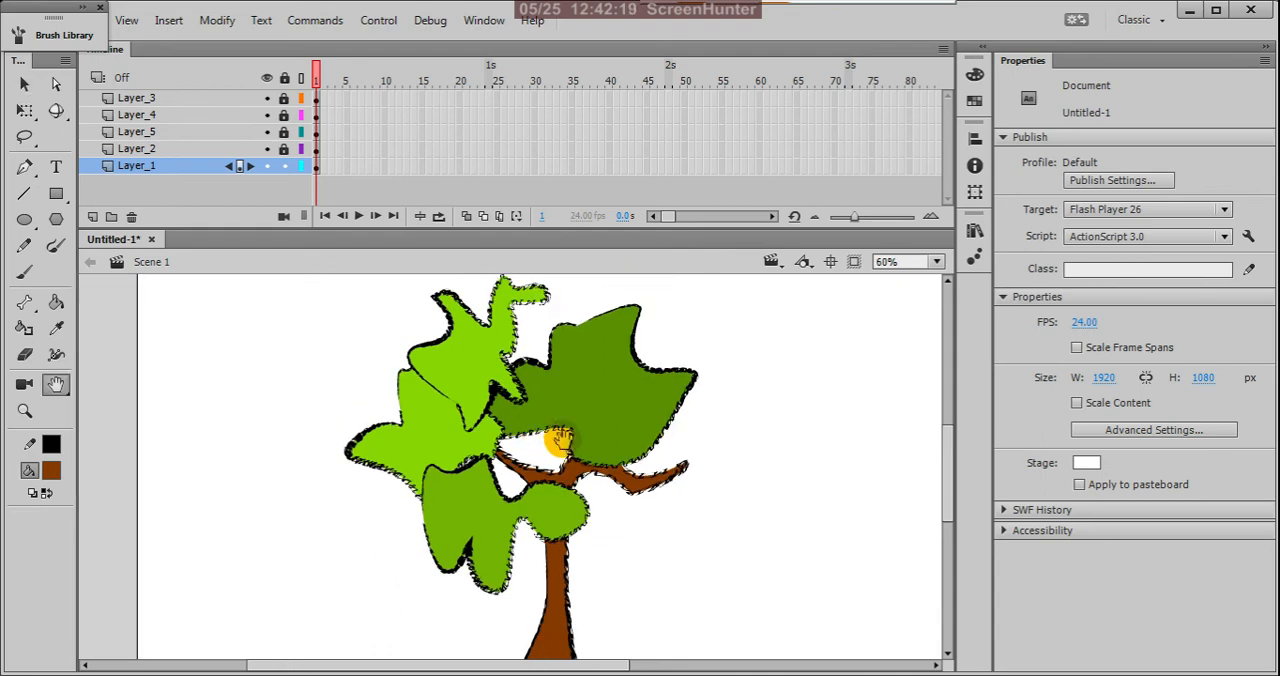
mouse_move(660, 516)
left_mouse_down()
mouse_move(666, 442)
mouse_move(668, 518)
left_mouse_up()
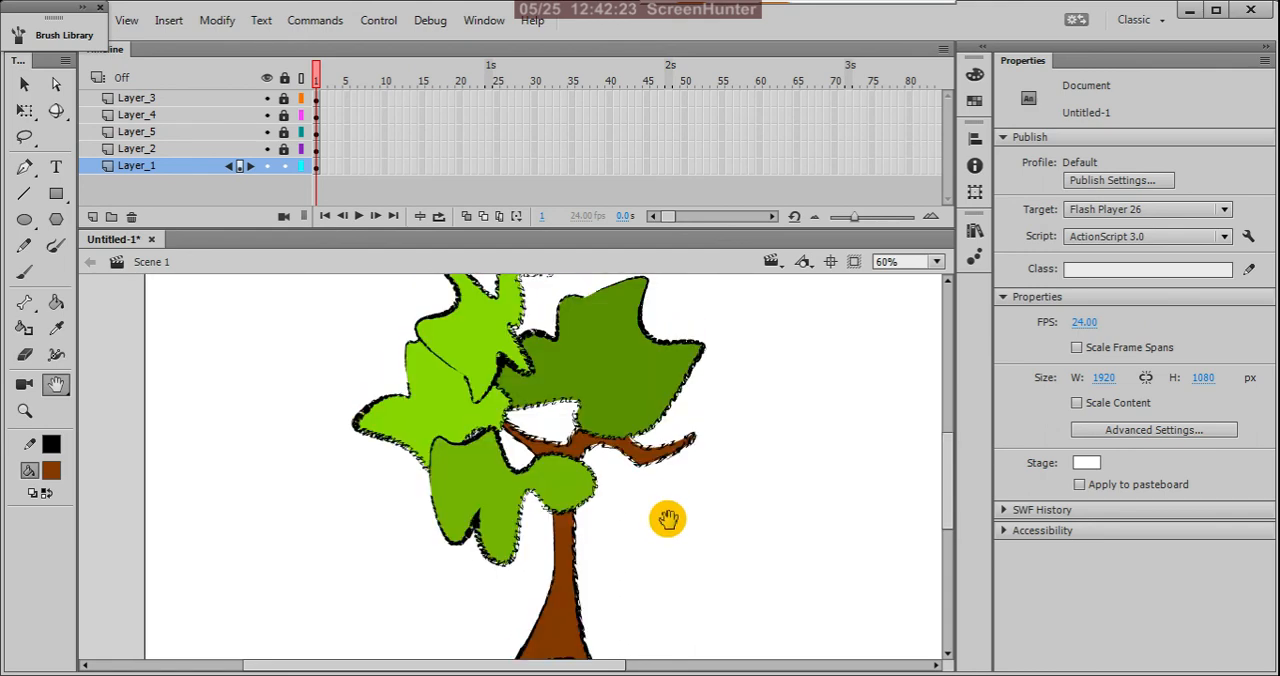
scroll(646, 480, "down", 1)
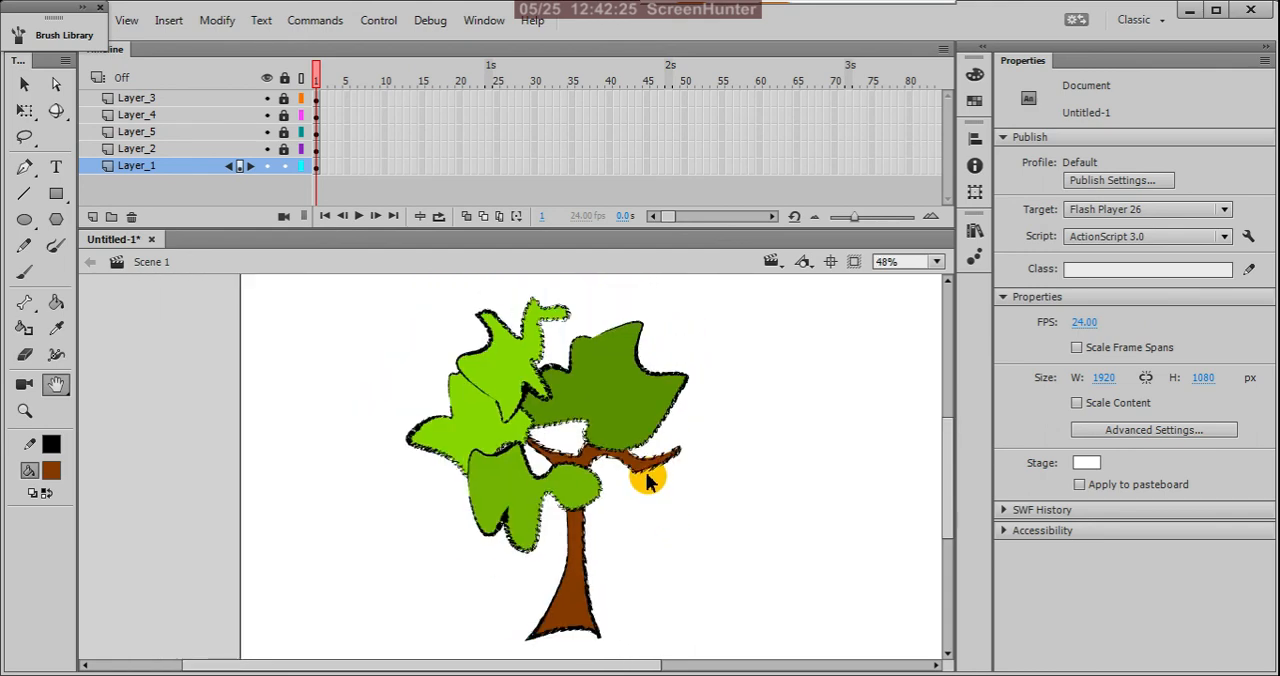
left_click_drag(666, 477, 638, 482)
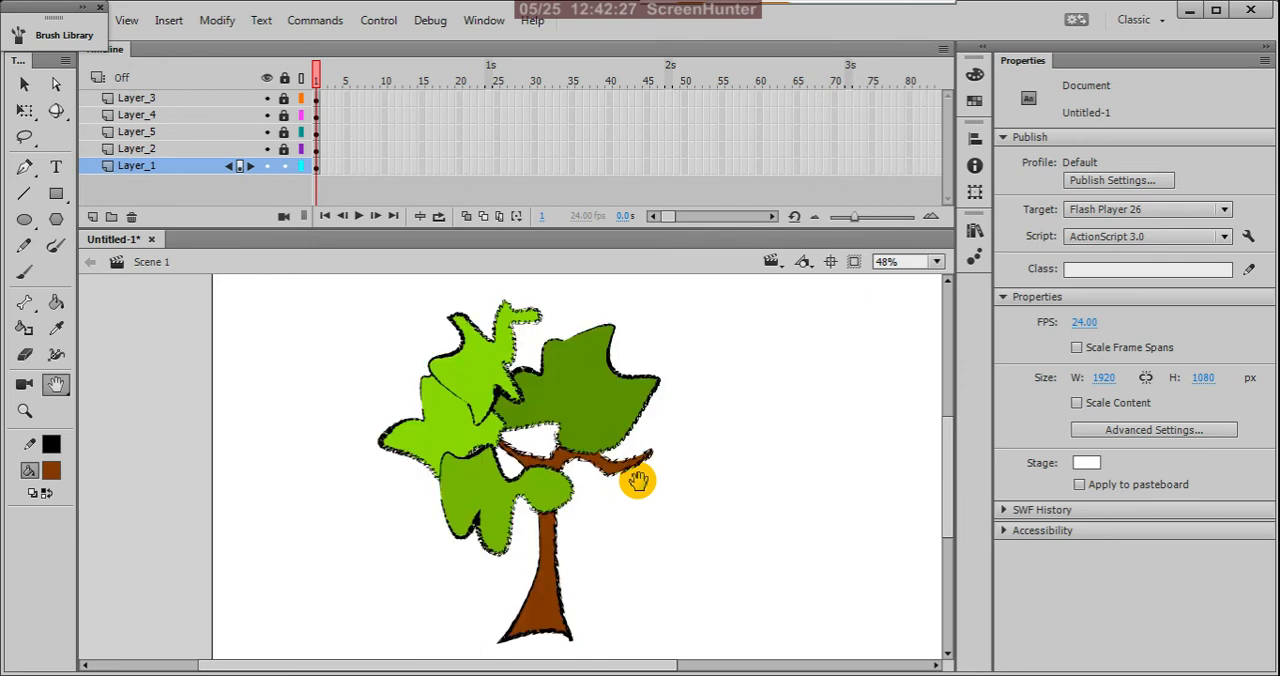